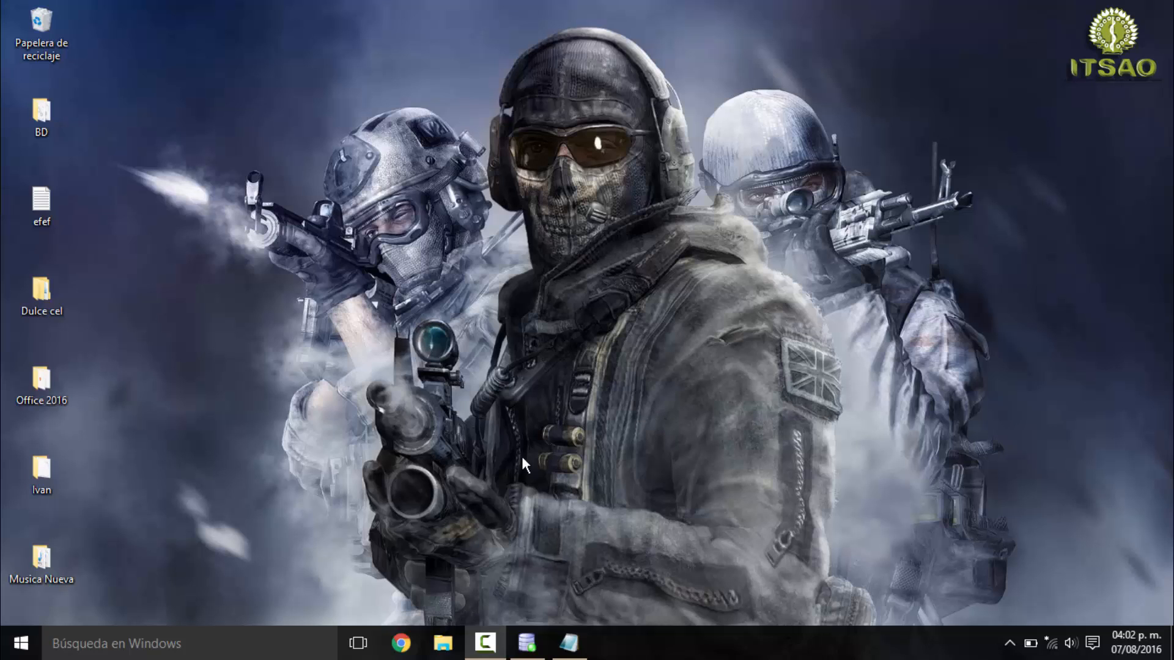
# - Start SQL Server Management Studio as administrator, connect to the local Database Engine with Windows Authentication and expand its Databases folder
pyautogui.click(21, 643)
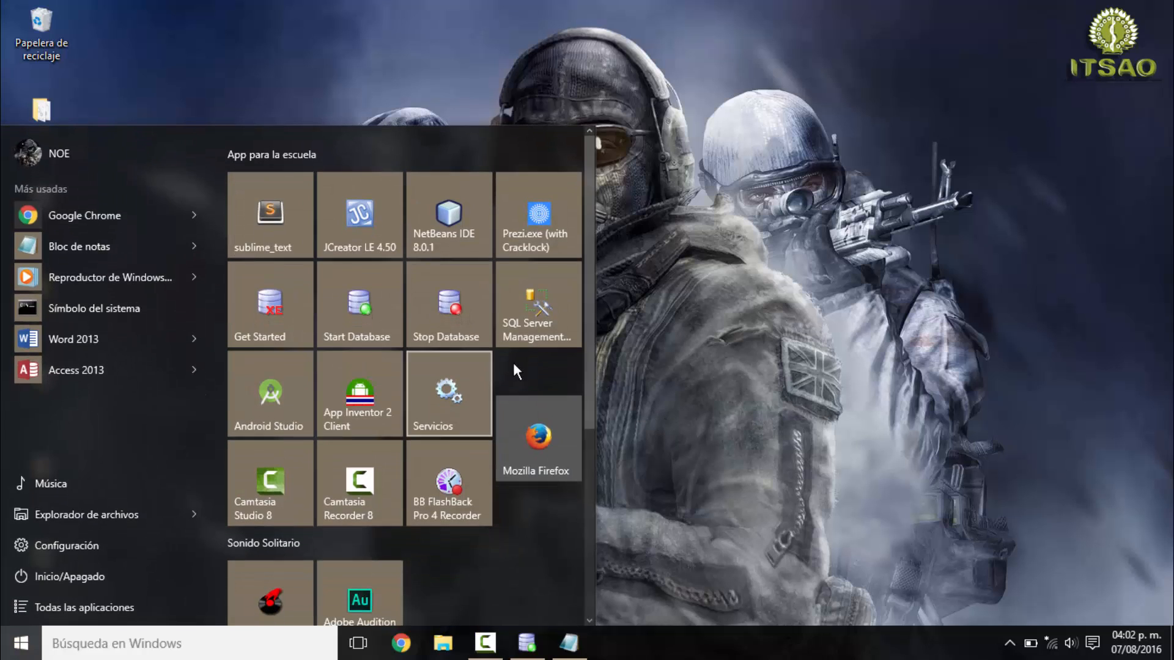
pyautogui.rightClick(537, 321)
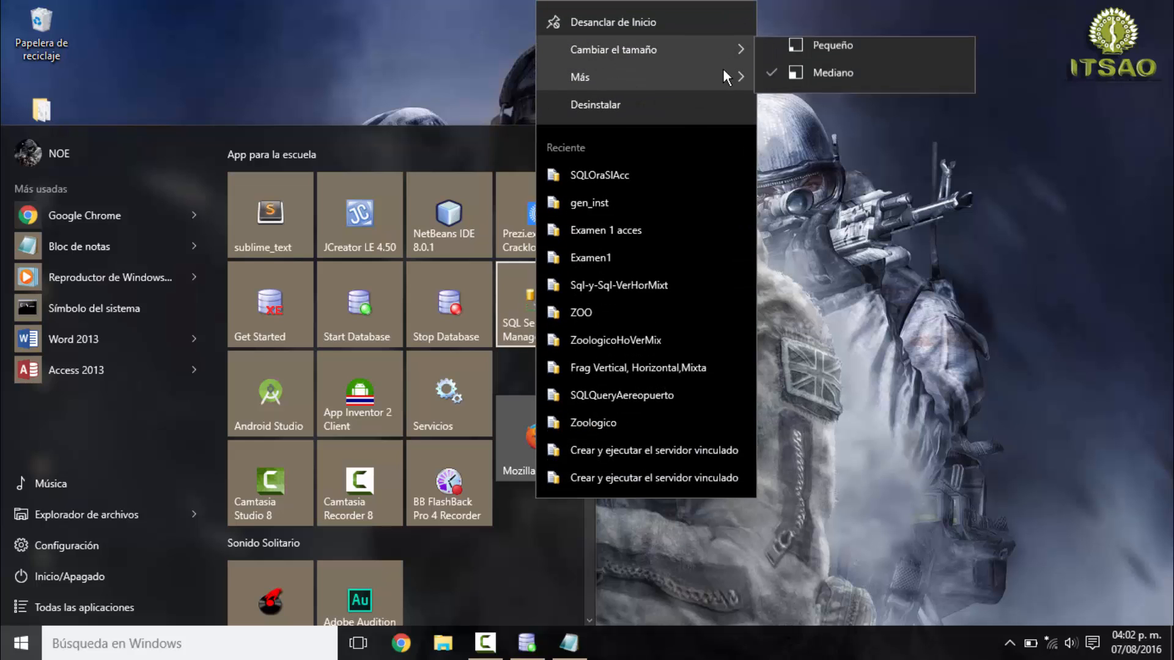
pyautogui.moveTo(722, 75)
pyautogui.click(822, 79)
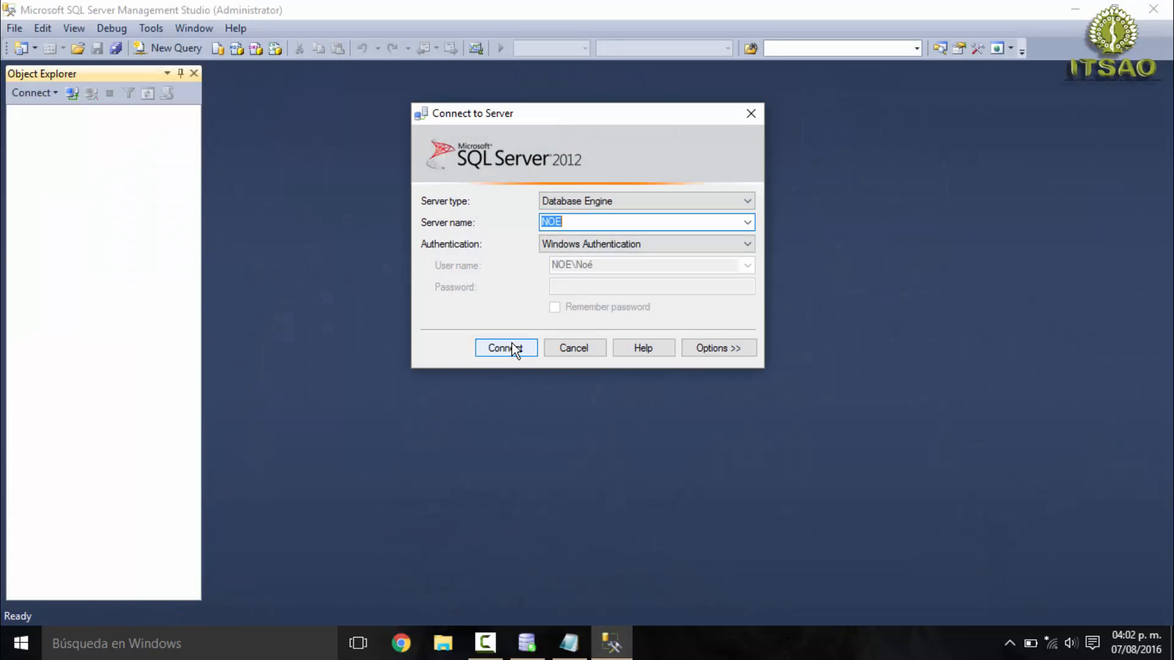
pyautogui.click(510, 347)
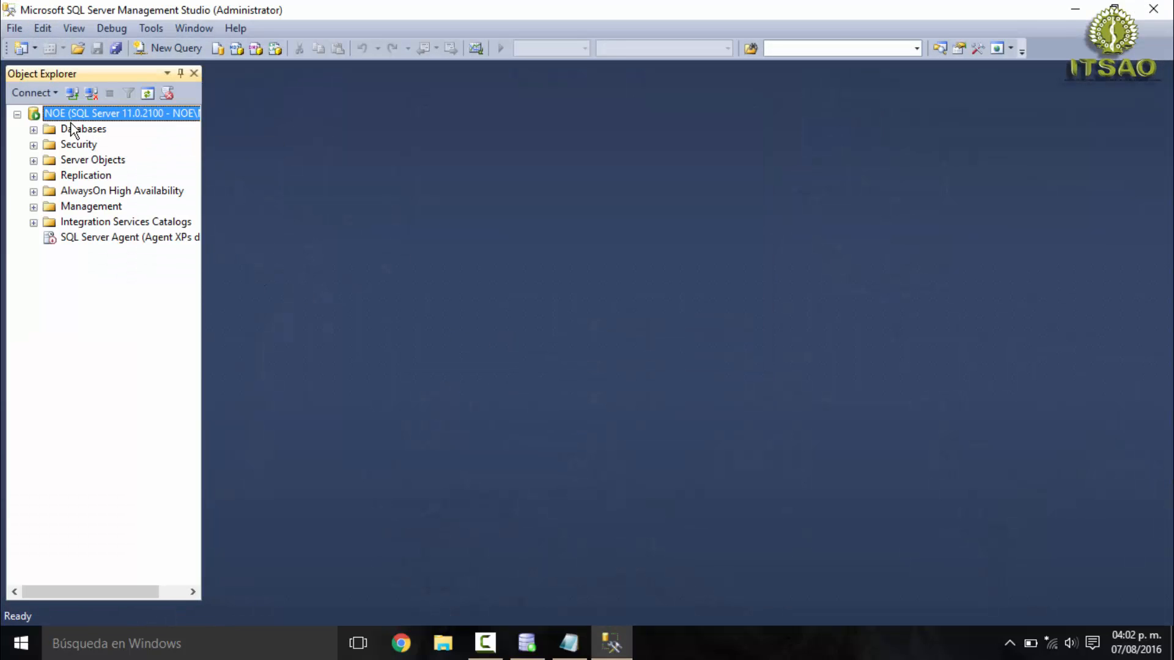
pyautogui.click(34, 129)
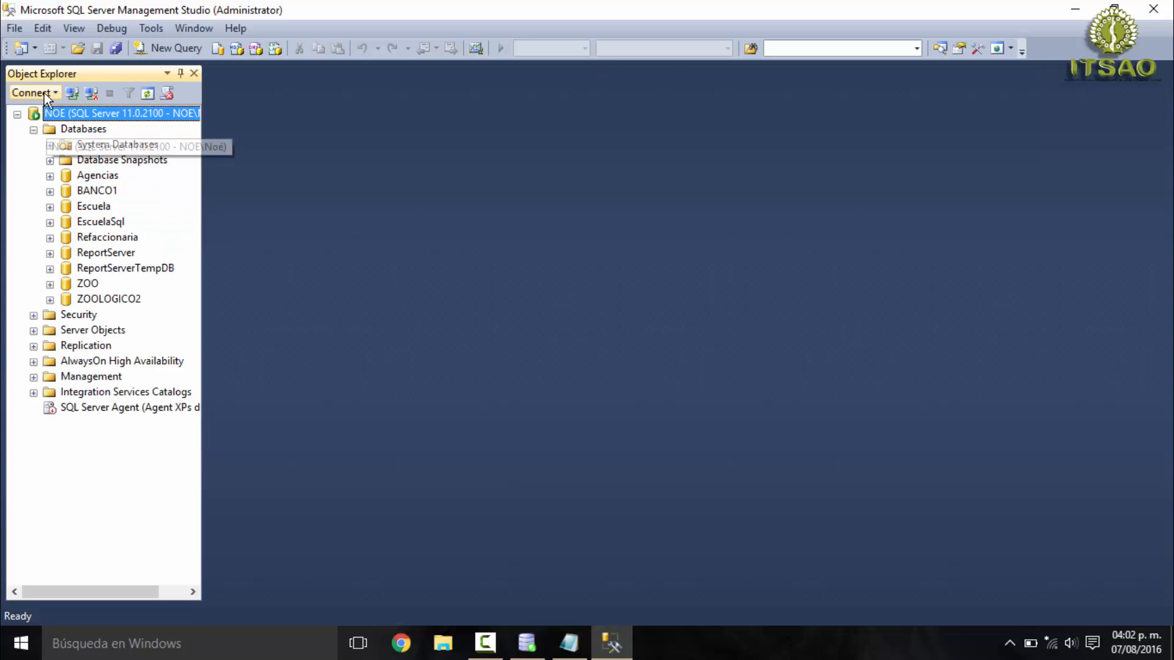
# - Open the recently used script SQLOraSlAcc.sql
pyautogui.click(20, 30)
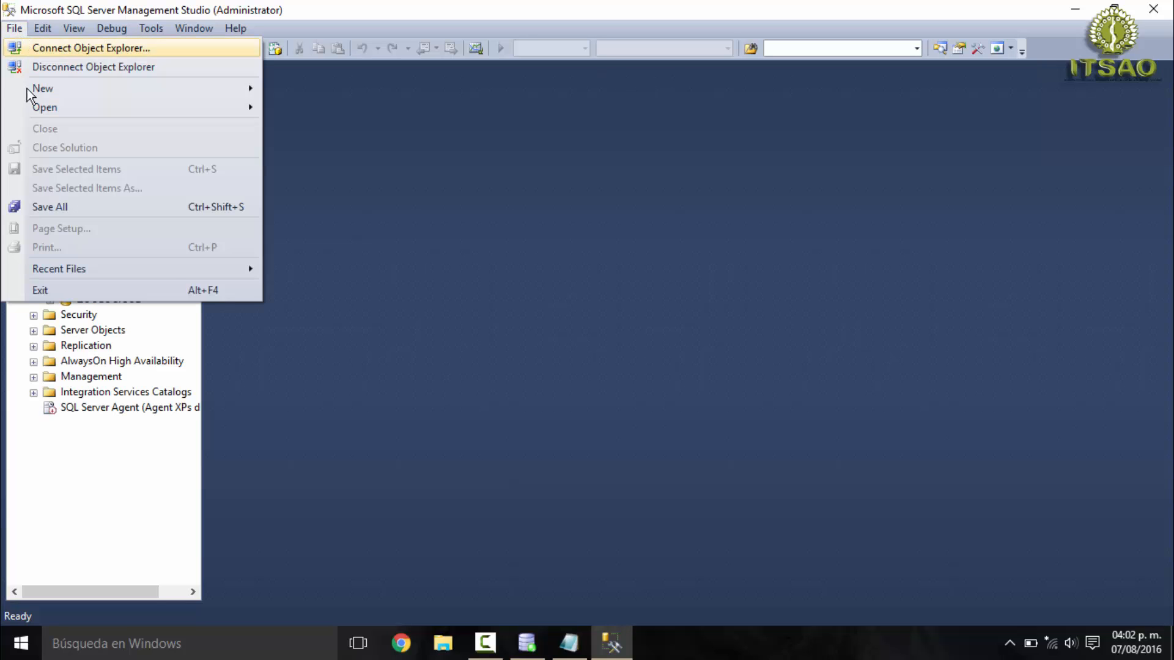
pyautogui.moveTo(171, 267)
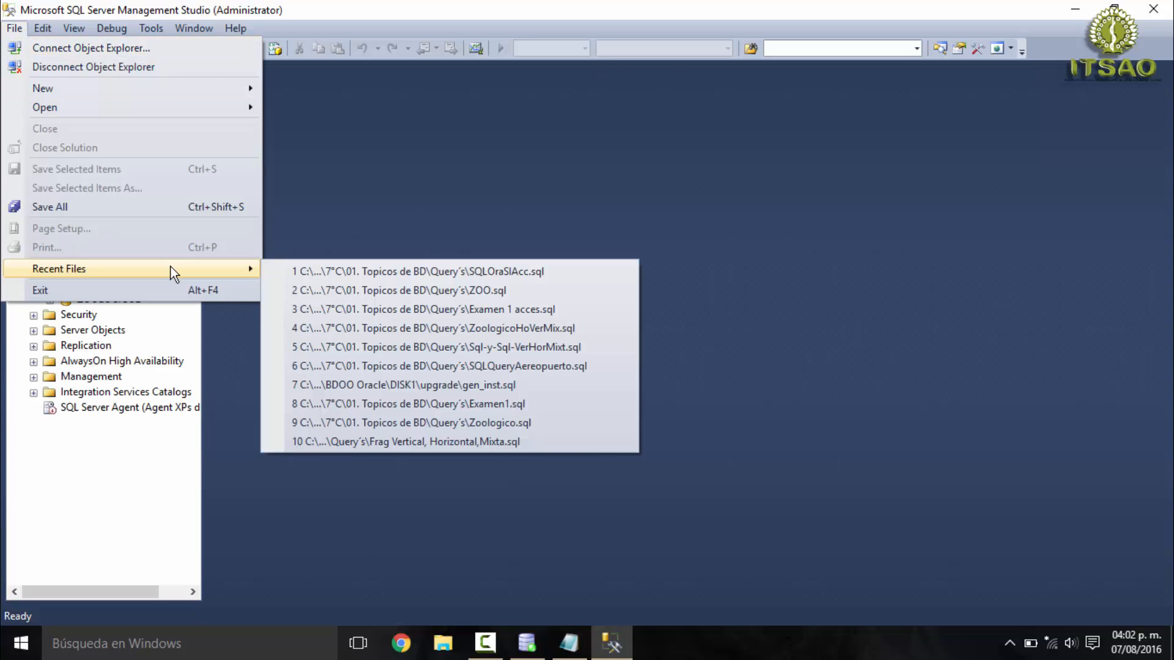
pyautogui.click(337, 271)
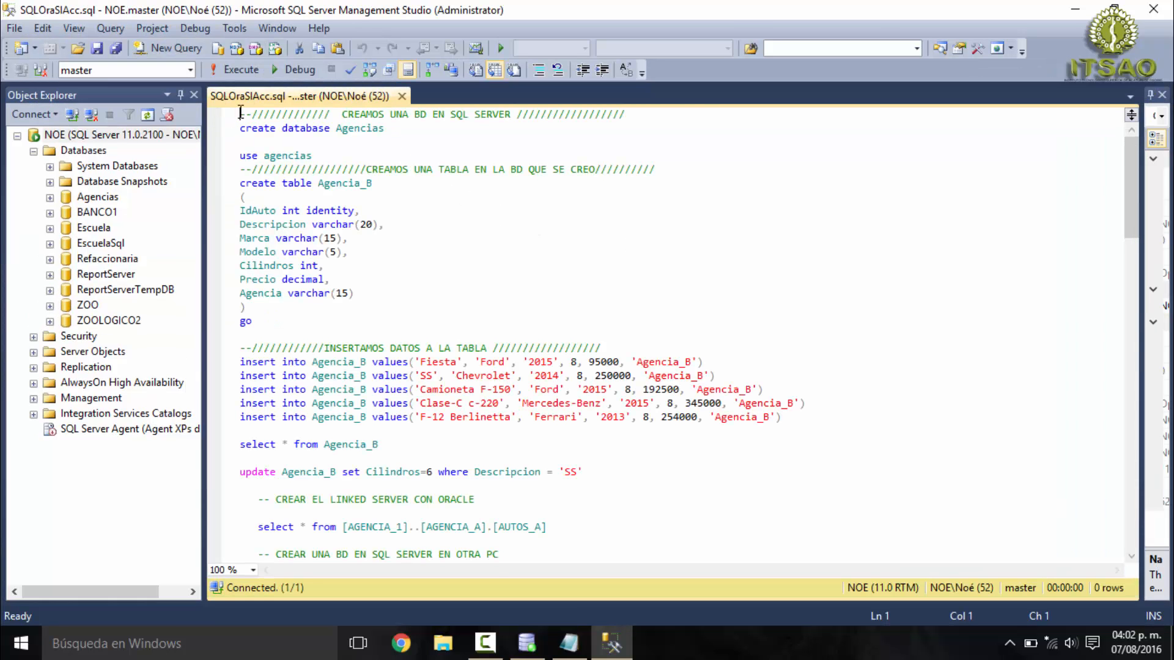
# - Execute only the "use agencias" statement of the script and select the Agencias database in the object tree
pyautogui.moveTo(239, 114); pyautogui.dragTo(664, 119)
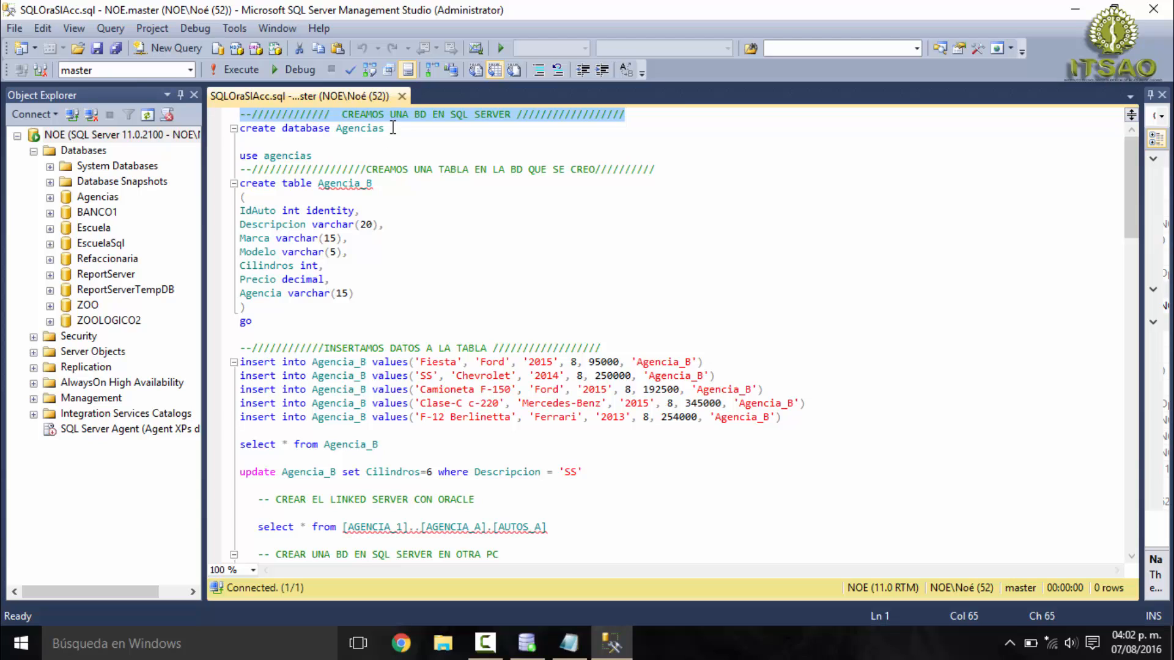
pyautogui.moveTo(385, 128); pyautogui.dragTo(238, 128)
pyautogui.moveTo(312, 155); pyautogui.dragTo(238, 157)
pyautogui.click(230, 67)
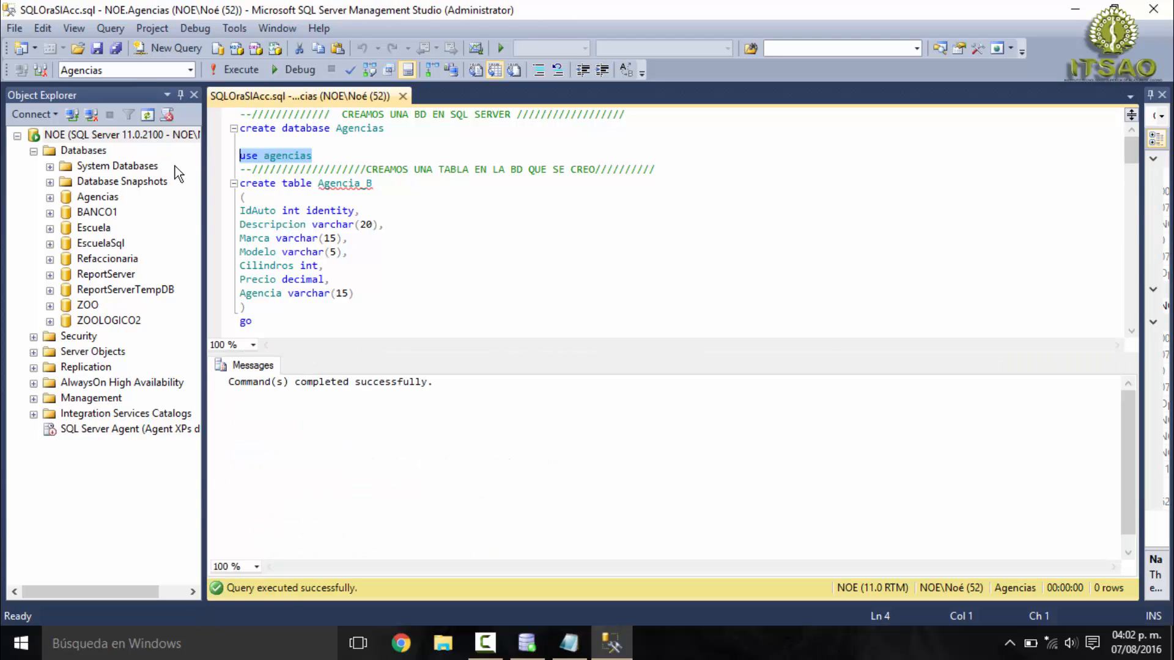
pyautogui.click(101, 196)
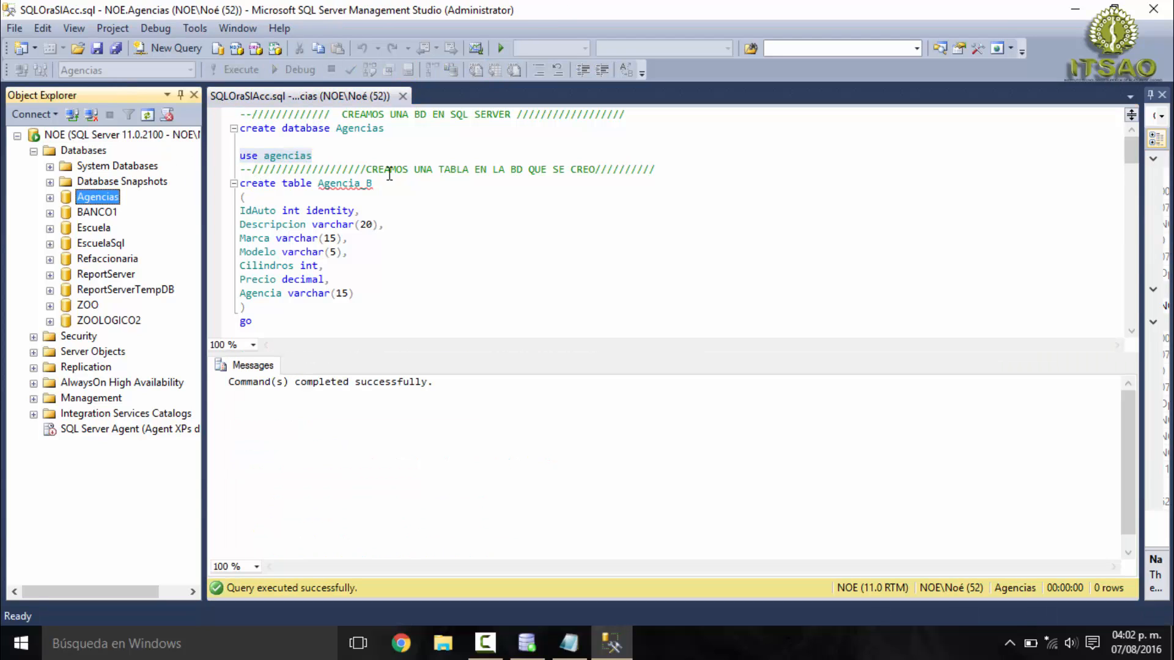
# - Review the script's create table Agencia_B statement, its column definitions and the insert statements for the table
pyautogui.moveTo(675, 169); pyautogui.dragTo(259, 166)
pyautogui.moveTo(395, 183); pyautogui.dragTo(237, 187)
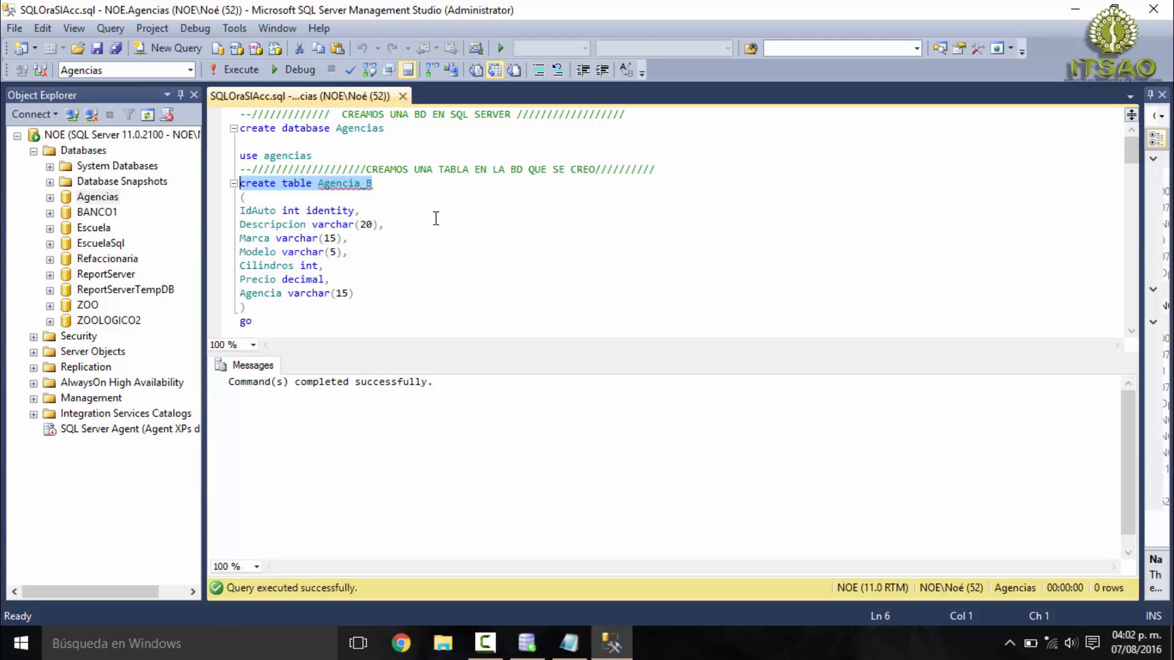
pyautogui.moveTo(240, 210); pyautogui.dragTo(295, 306)
pyautogui.click(335, 199)
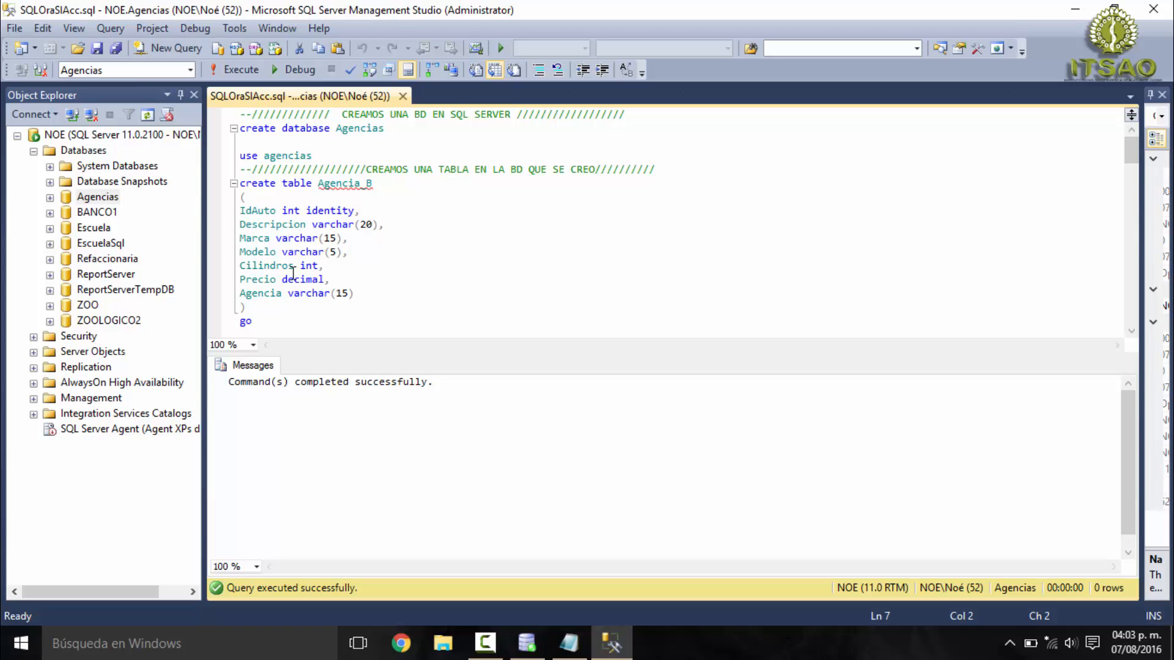
pyautogui.scroll(-3, 293, 273)
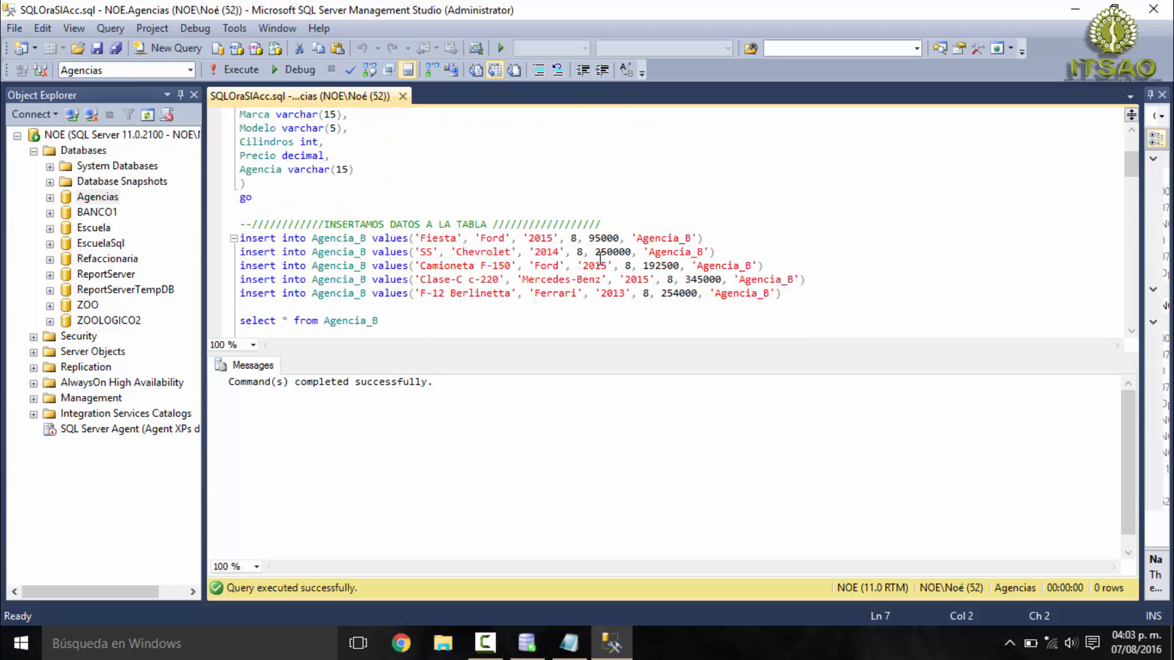
pyautogui.moveTo(240, 224); pyautogui.dragTo(624, 223)
pyautogui.moveTo(791, 294); pyautogui.dragTo(239, 240)
pyautogui.scroll(-1, 508, 292)
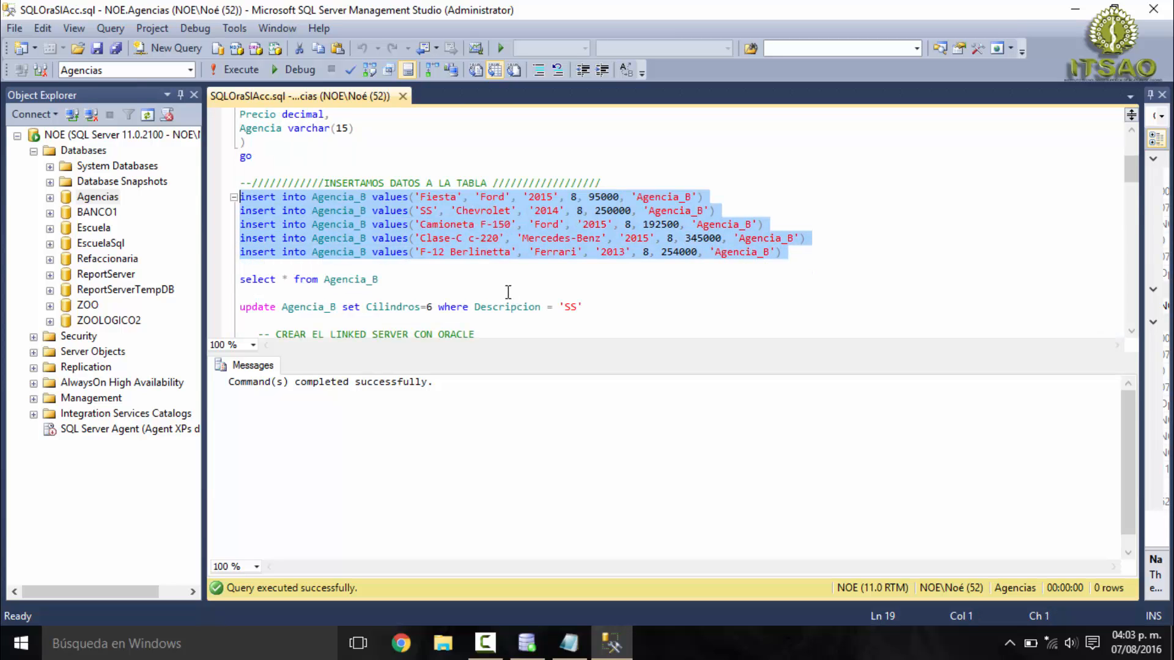
# - Run "select * from Agencia_B" and expand the Agencias database's Tables folder to inspect the table
pyautogui.moveTo(411, 283); pyautogui.dragTo(239, 274)
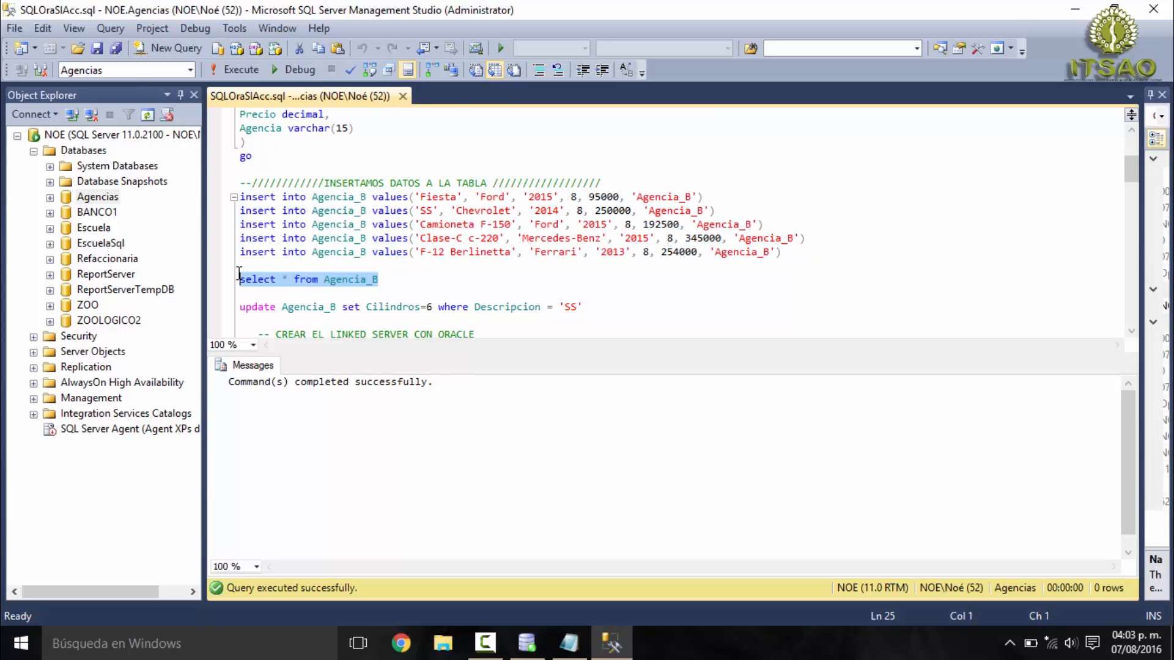
pyautogui.click(256, 65)
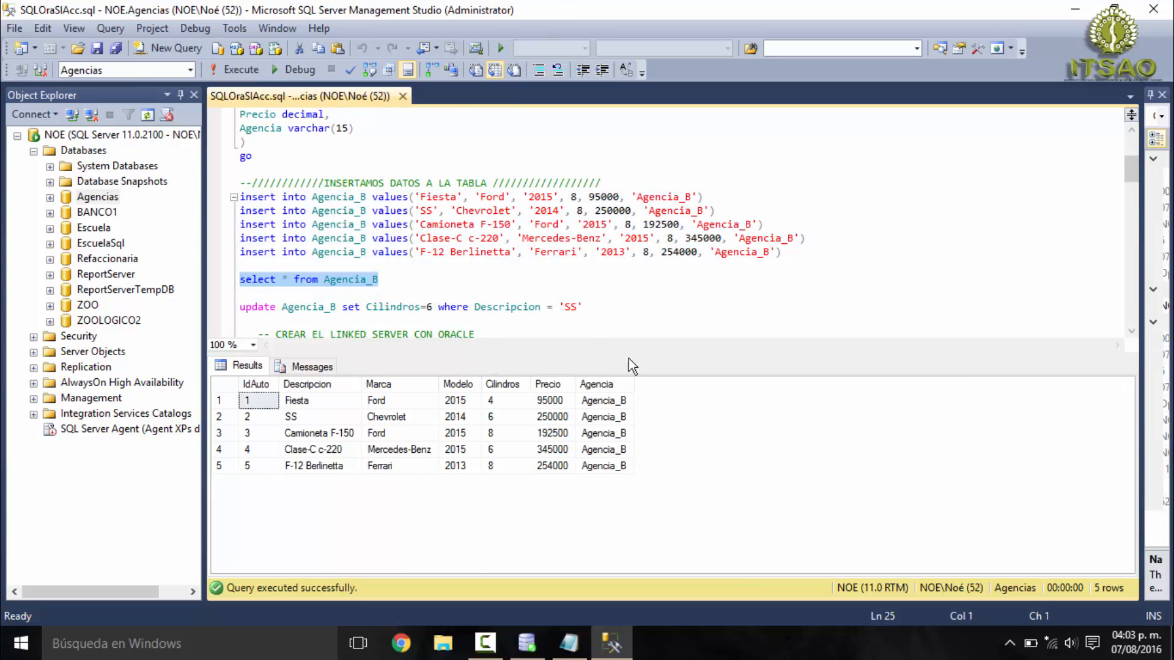
pyautogui.click(64, 197)
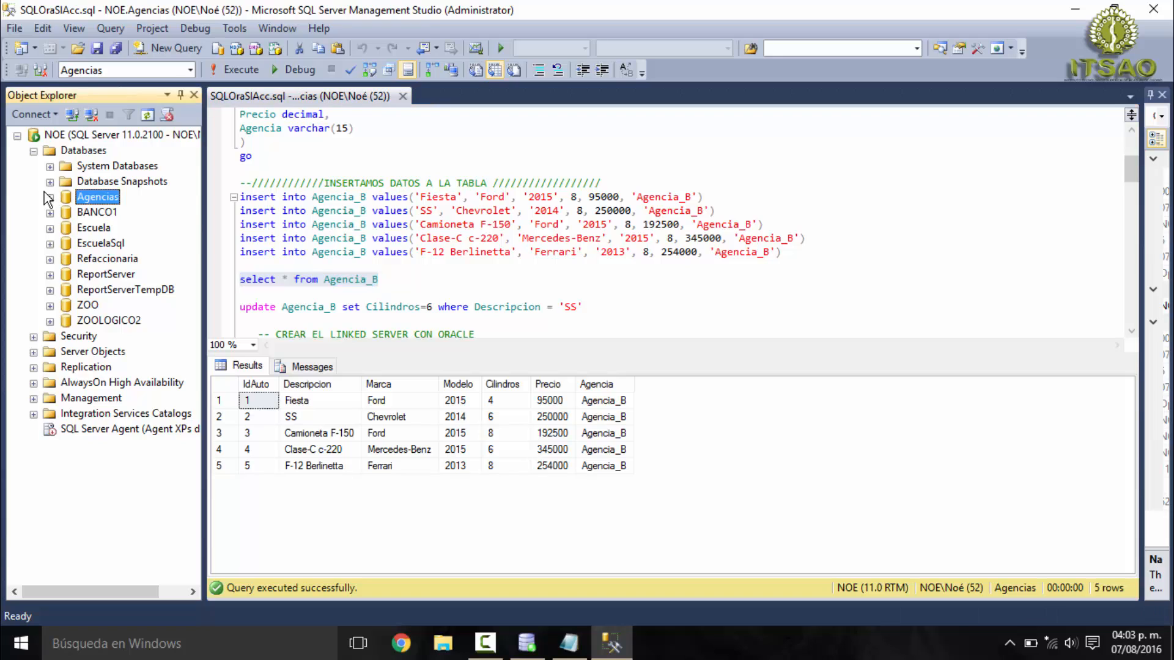
pyautogui.click(50, 196)
pyautogui.click(66, 227)
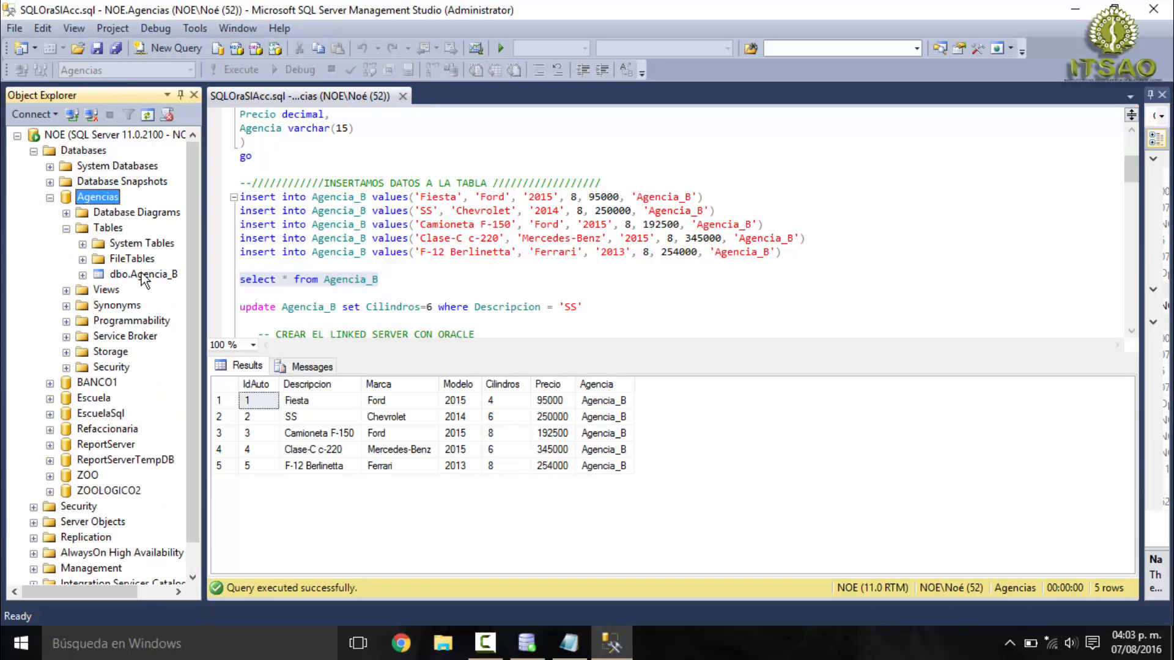
pyautogui.moveTo(379, 280); pyautogui.dragTo(240, 286)
pyautogui.click(258, 75)
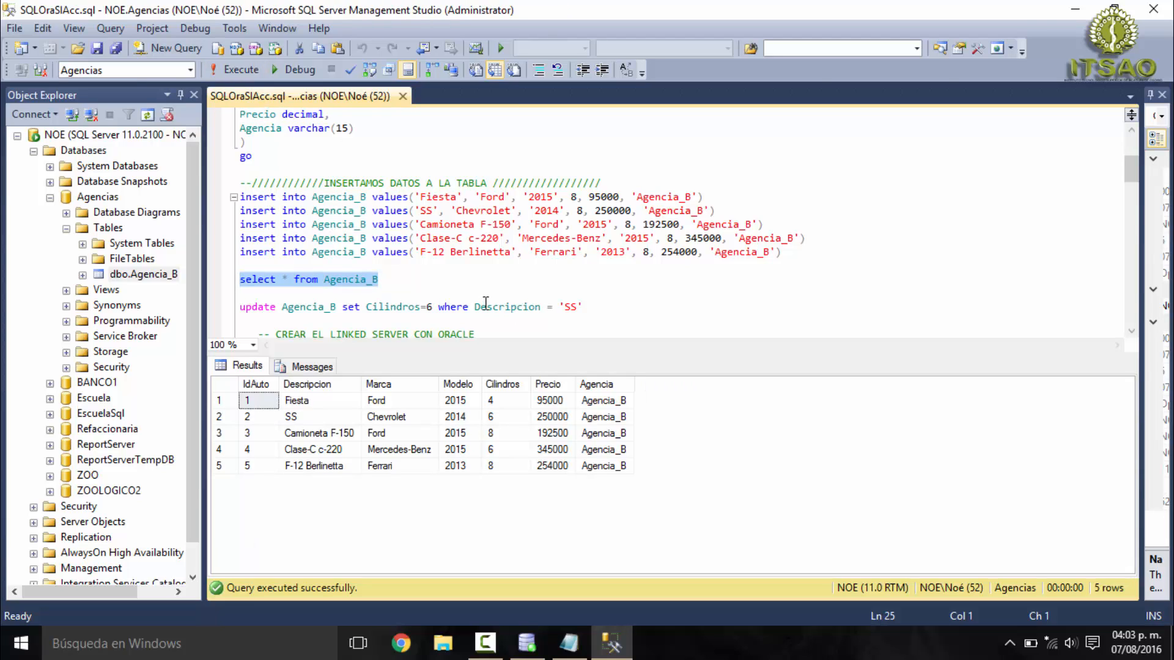
# - Highlight the script comment about creating the linked server with Oracle, and open the Oracle Database XE Get Started page
pyautogui.scroll(-1, 485, 303)
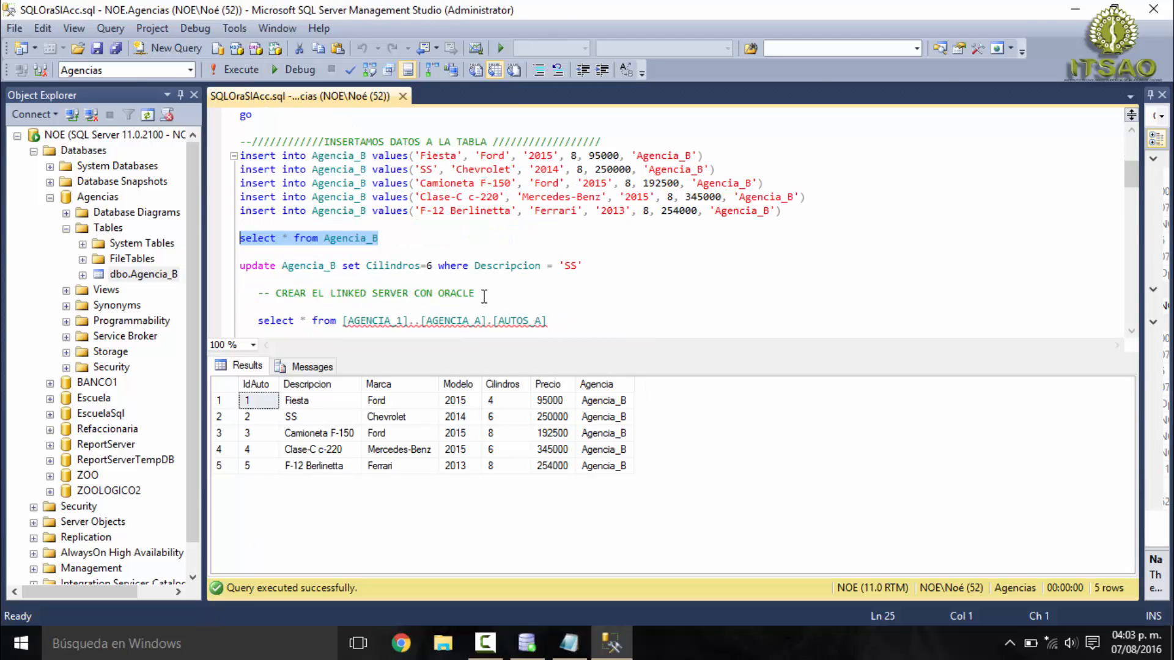
pyautogui.moveTo(494, 294); pyautogui.dragTo(220, 299)
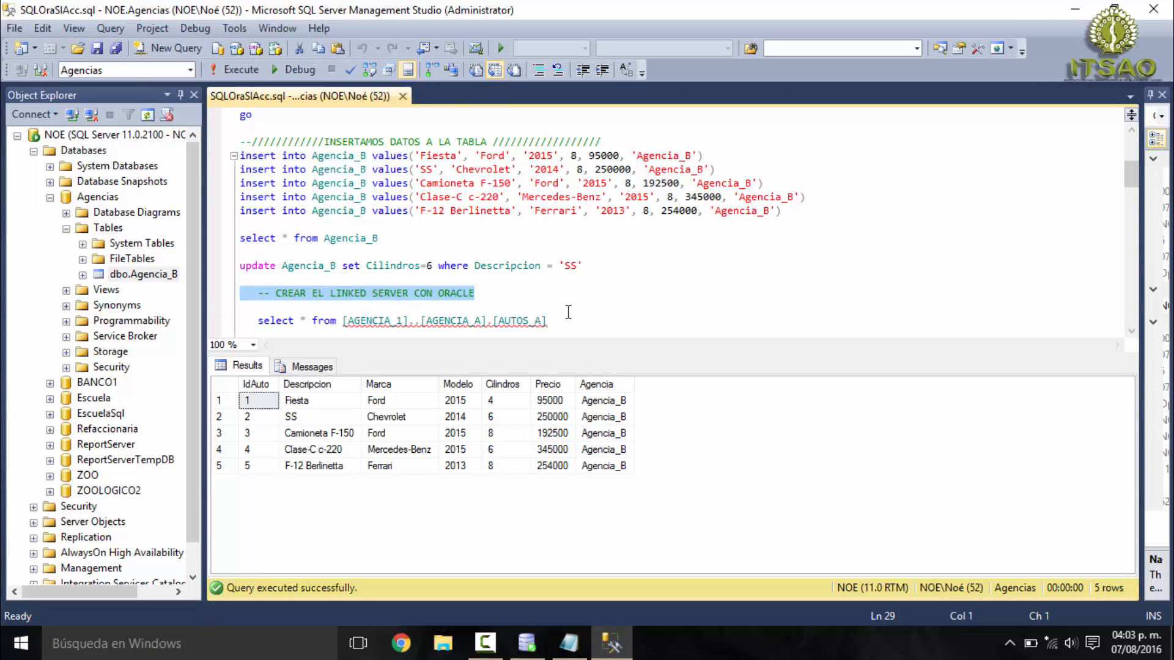
pyautogui.click(523, 646)
pyautogui.click(523, 646)
pyautogui.click(21, 643)
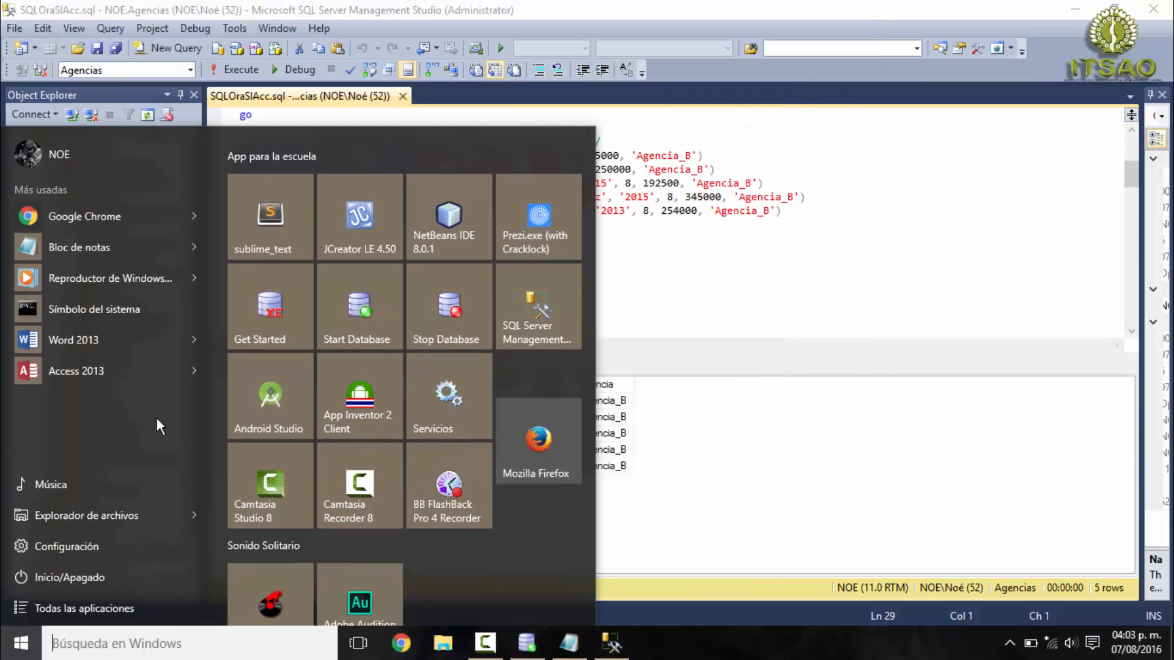
pyautogui.click(249, 313)
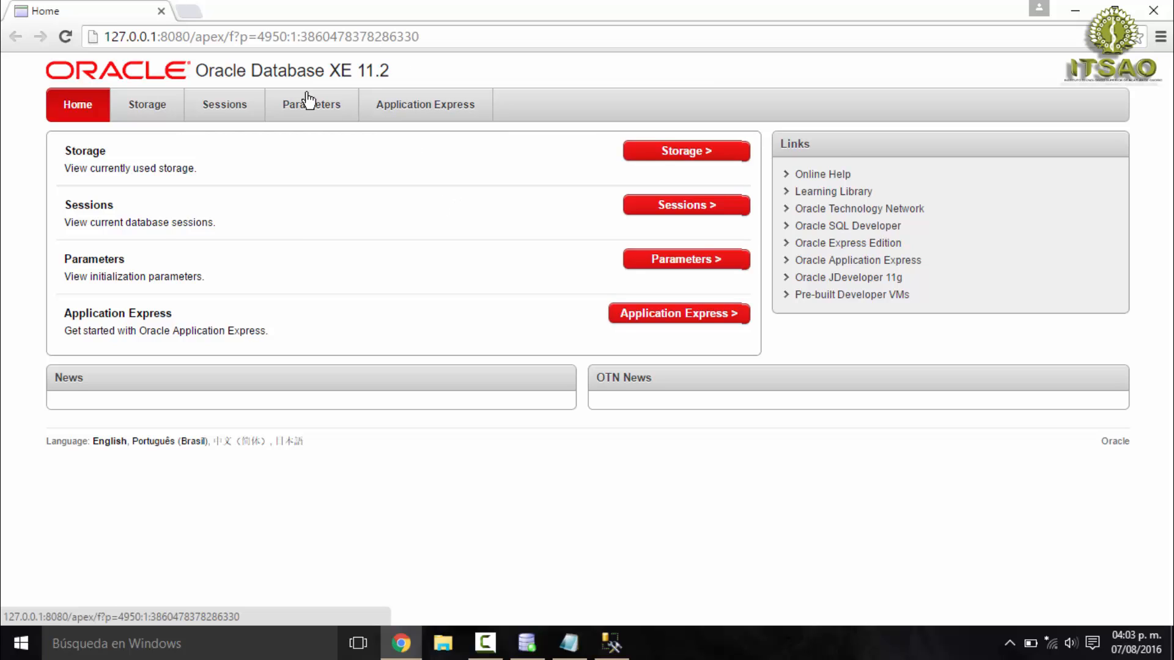
# - Open the Application Express section and log in with the username system and the account password
pyautogui.click(673, 315)
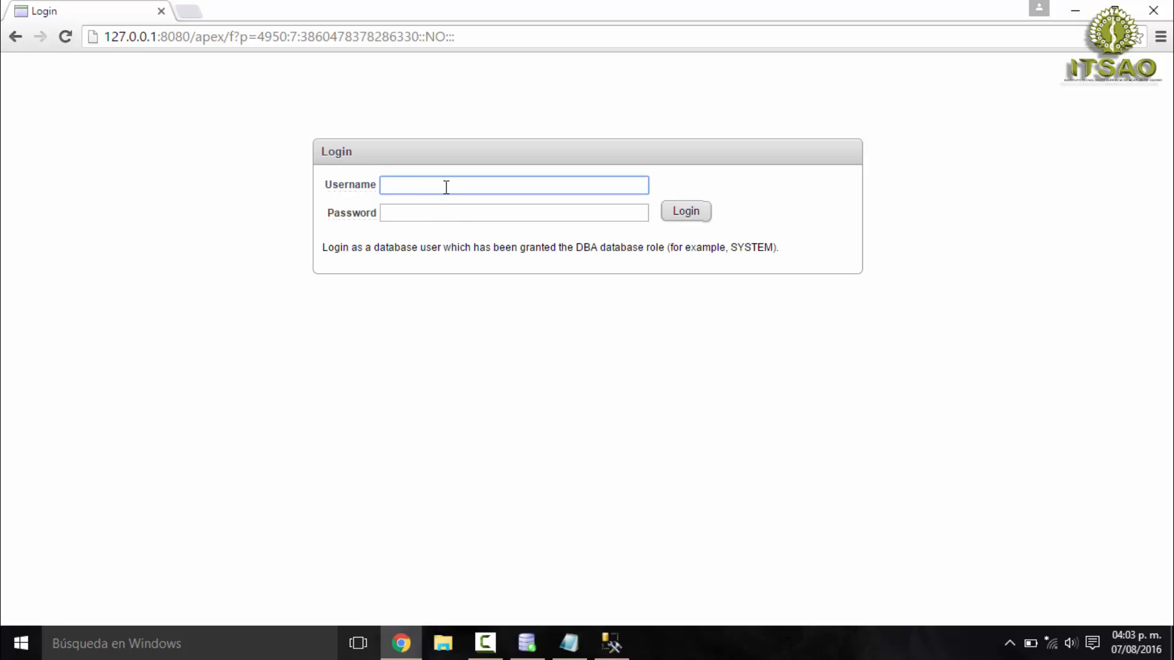
pyautogui.write('system')
pyautogui.press('Tab')
pyautogui.write('•')
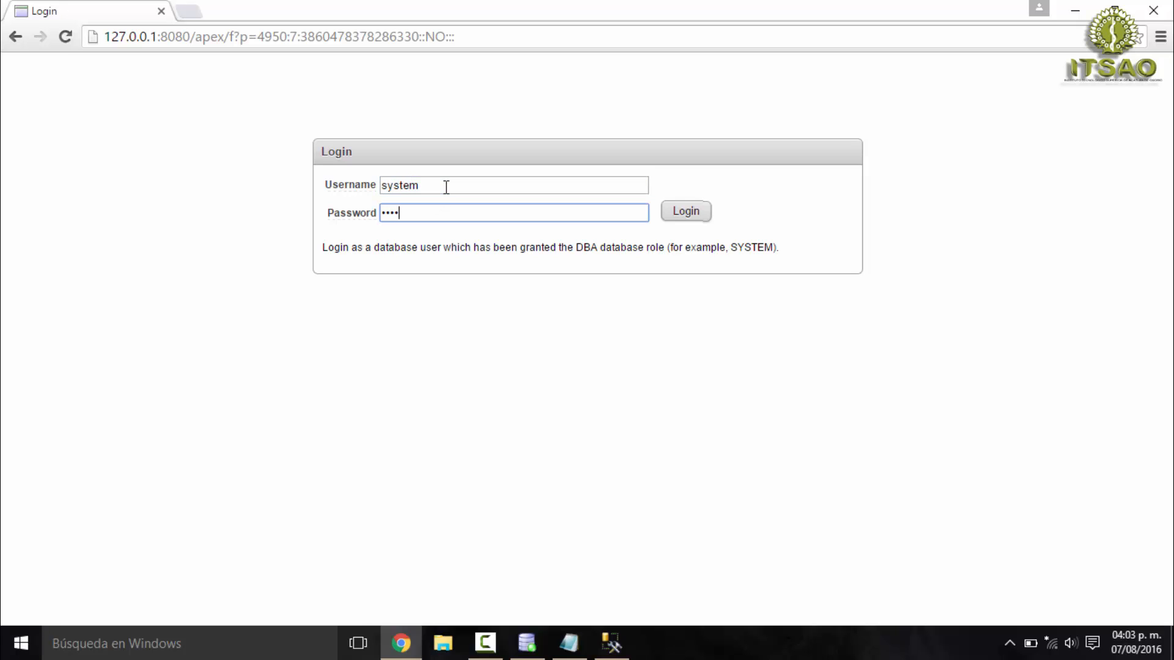
pyautogui.click(692, 211)
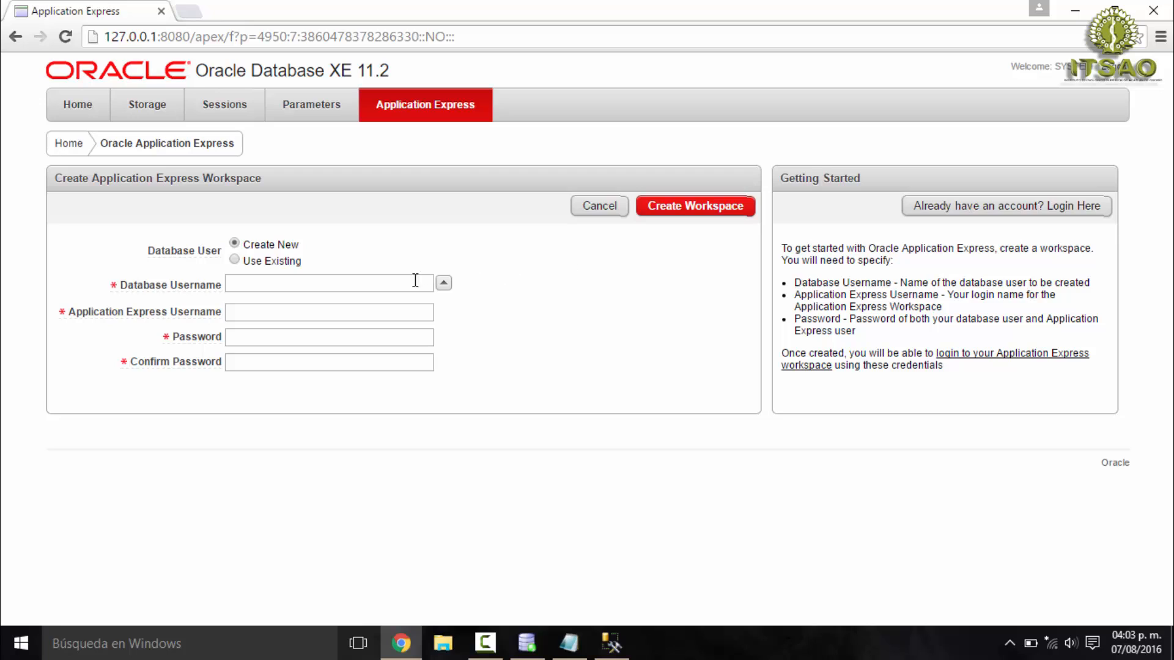
# - Fill in the new workspace form with database username Angencia_A, Application Express username system, and the password and its confirmation
pyautogui.click(311, 284)
pyautogui.write('Angencia_A')
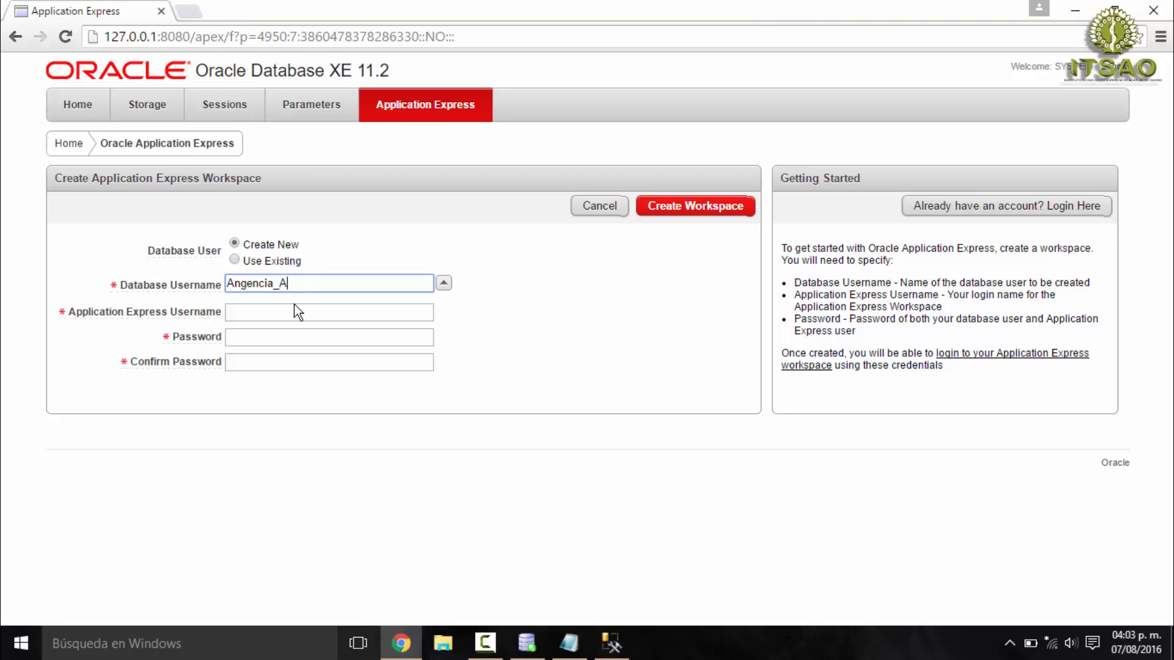
pyautogui.click(295, 309)
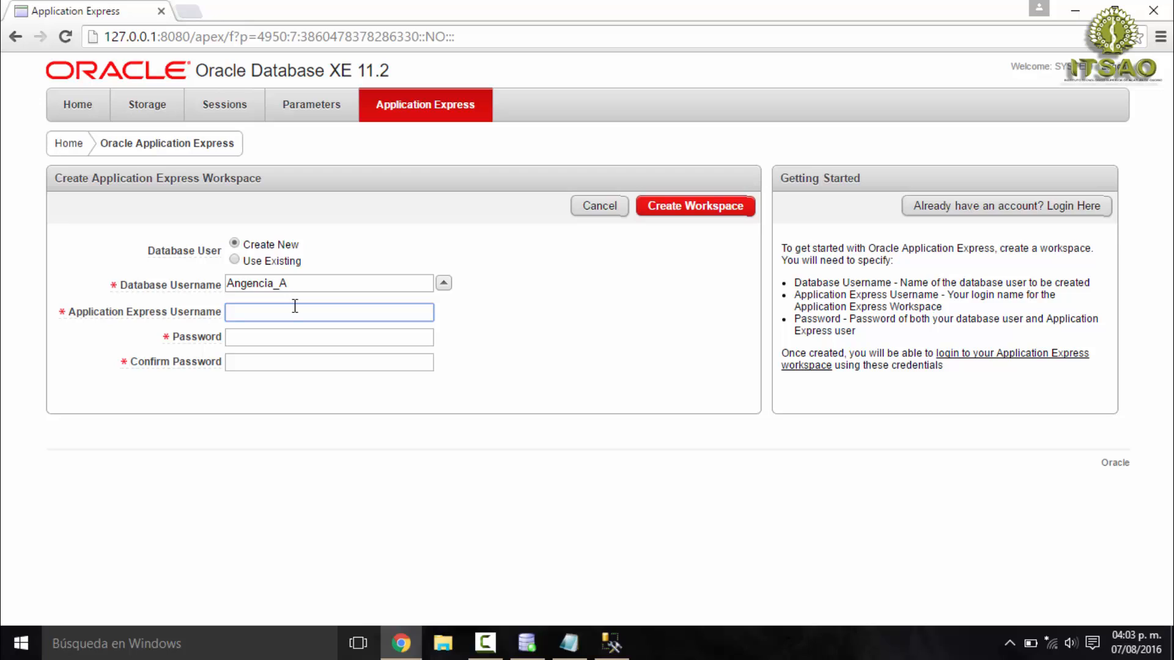
pyautogui.write('system')
pyautogui.press('Tab')
pyautogui.write('a')
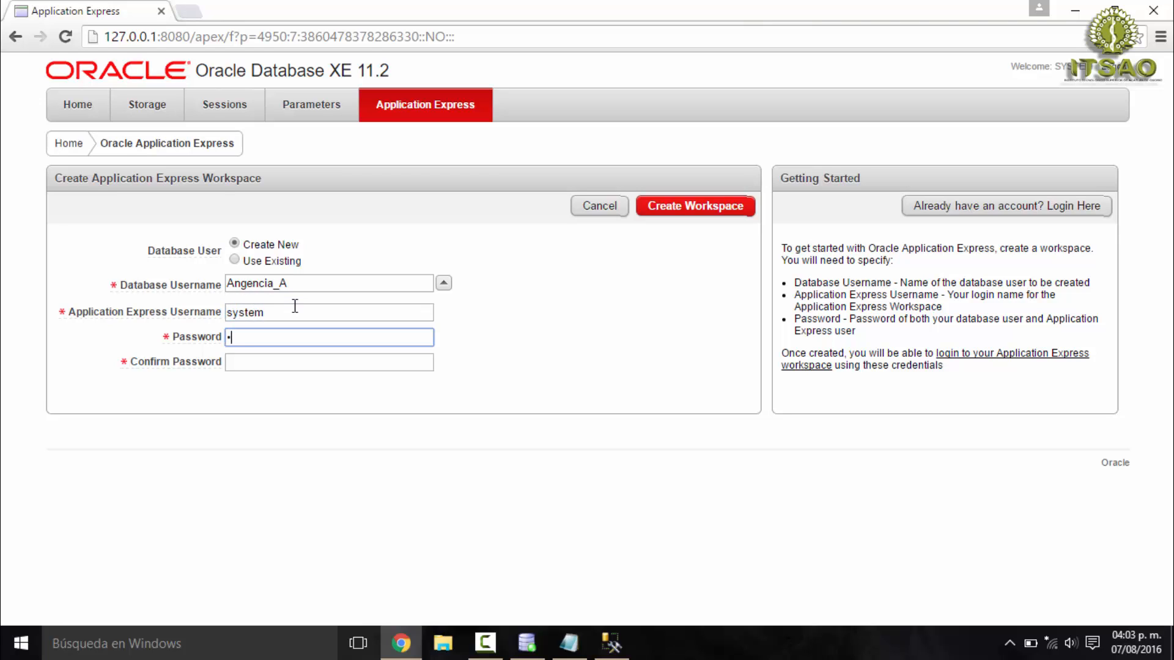
pyautogui.press('Tab')
pyautogui.write('a')
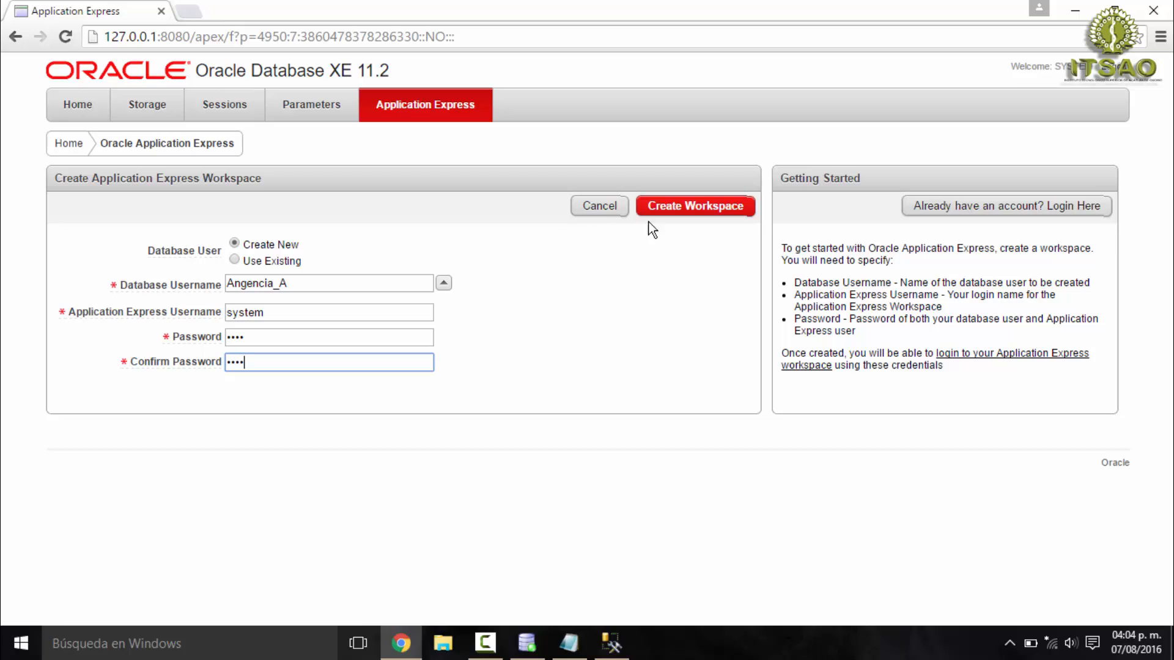
# - Log in to the existing AGENCIA_A workspace as SYSTEM with the account password and open SQL Workshop
pyautogui.click(956, 210)
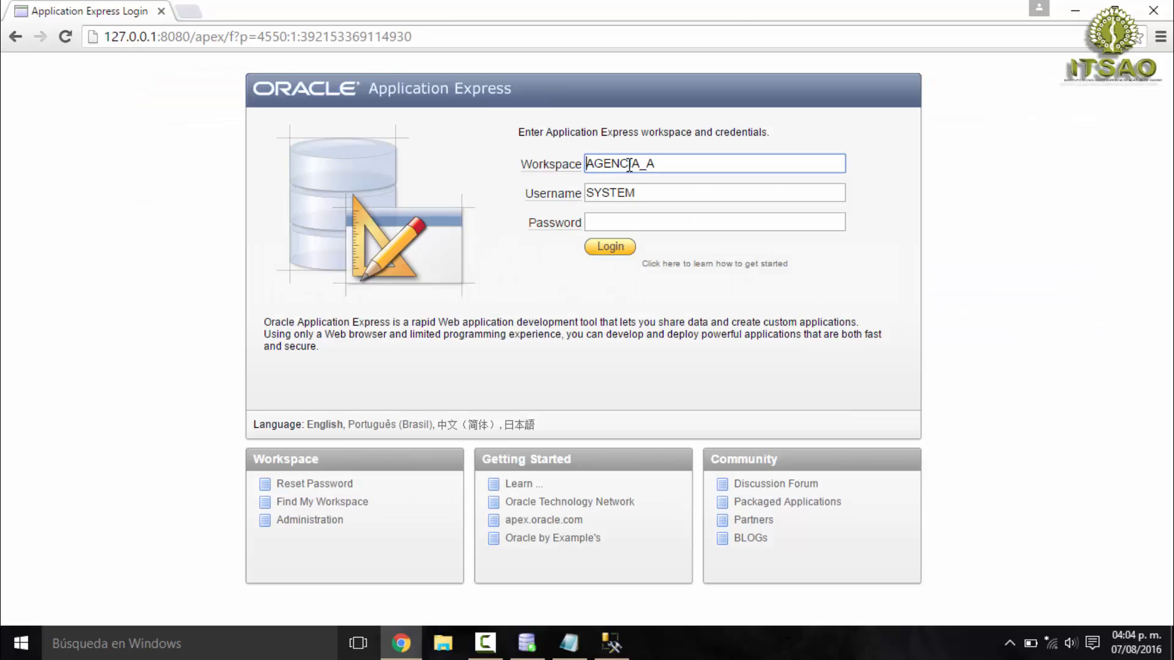
pyautogui.click(616, 222)
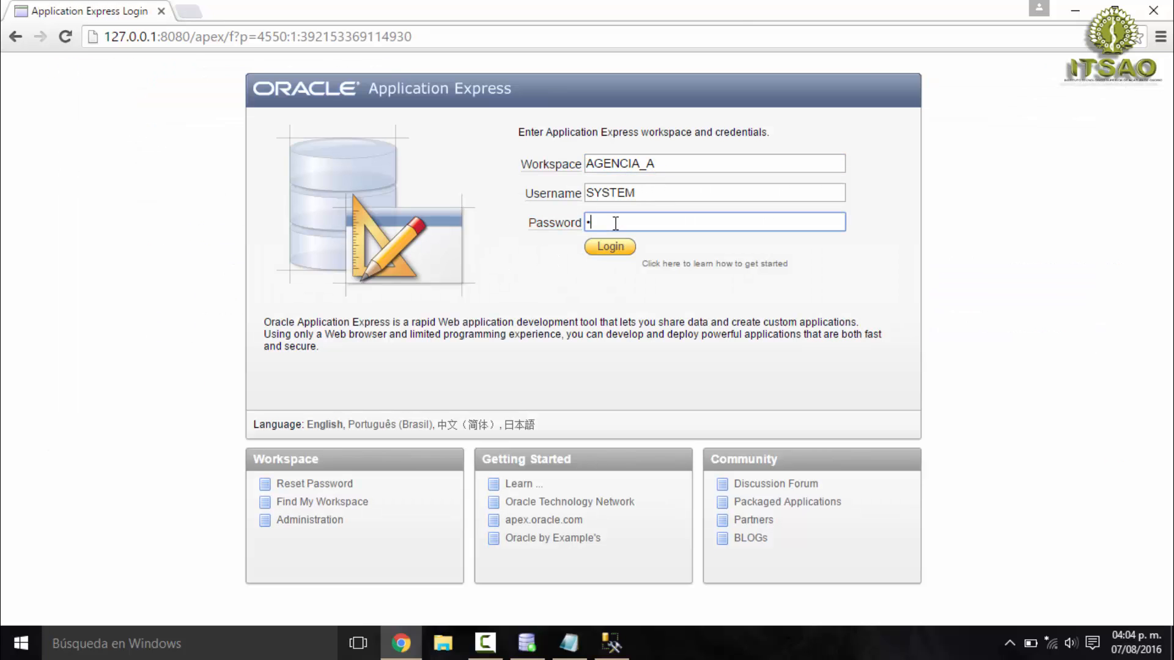
pyautogui.click(613, 246)
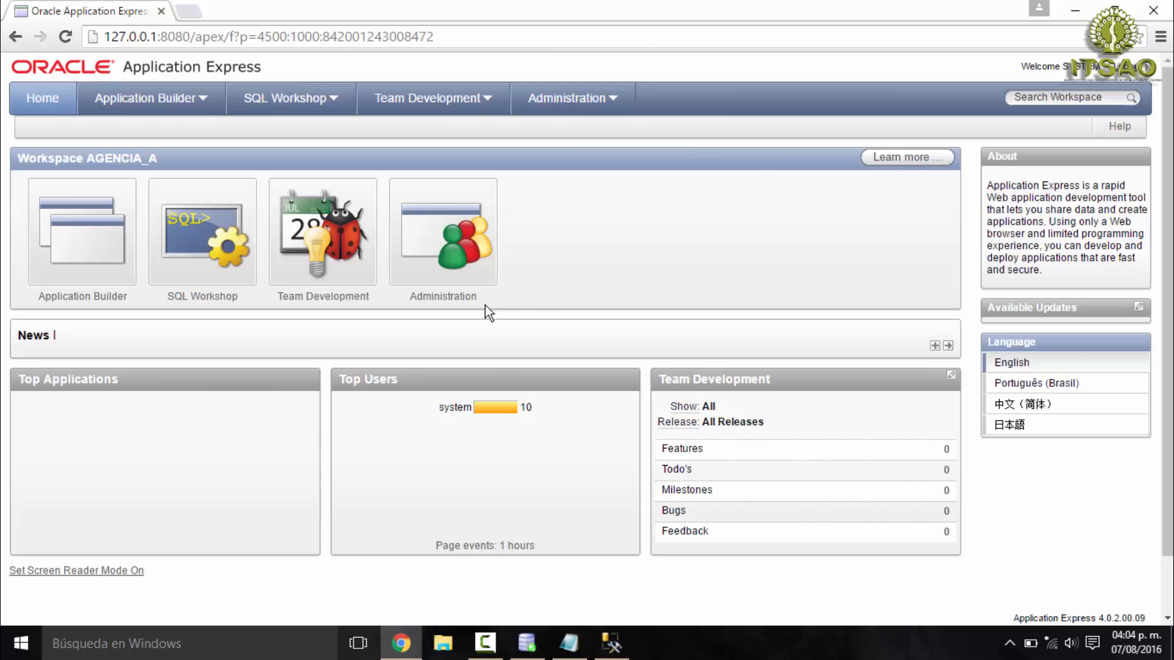
pyautogui.click(195, 271)
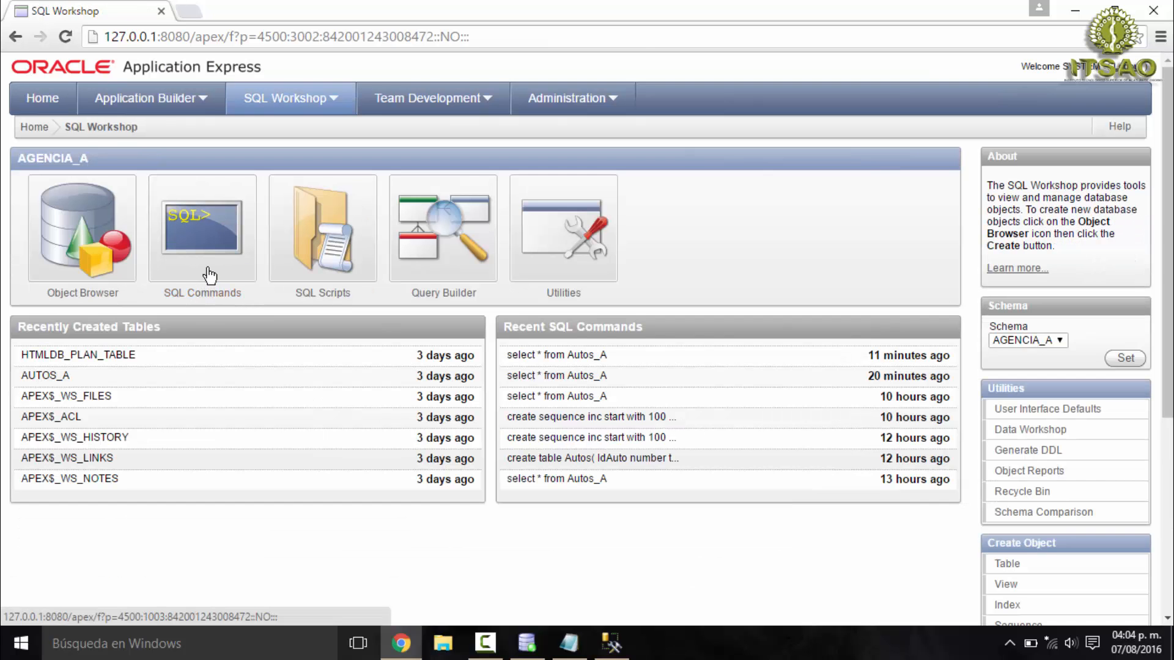
# - Open SQL Commands and load the saved QueriAgencias script into the editor
pyautogui.click(204, 263)
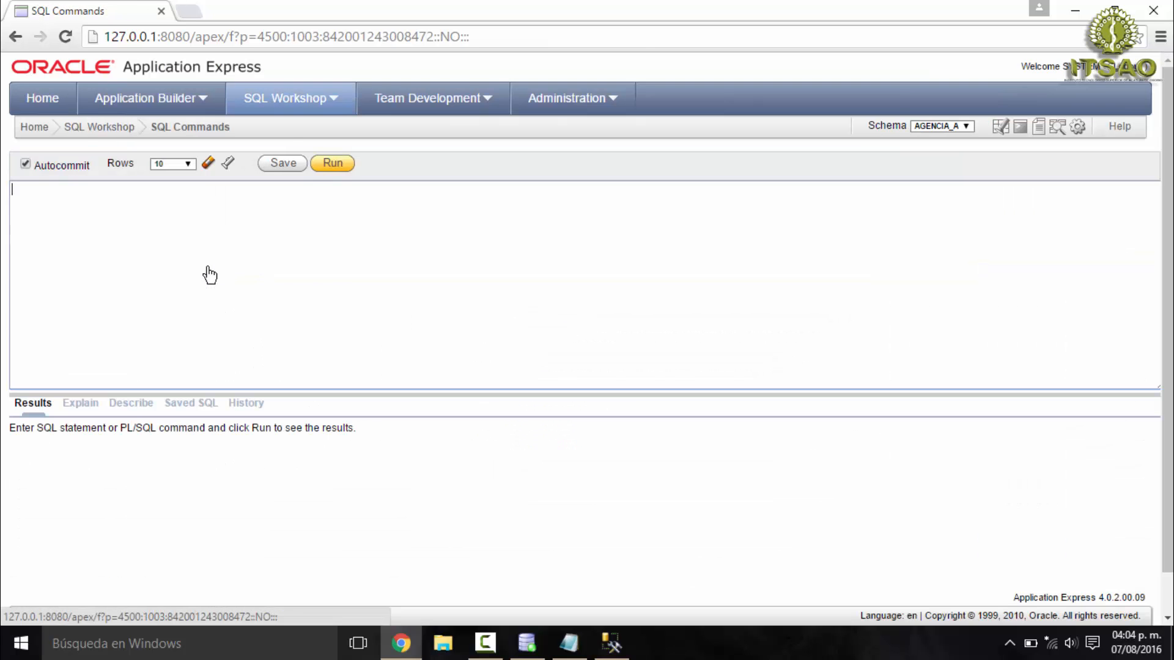
pyautogui.click(204, 405)
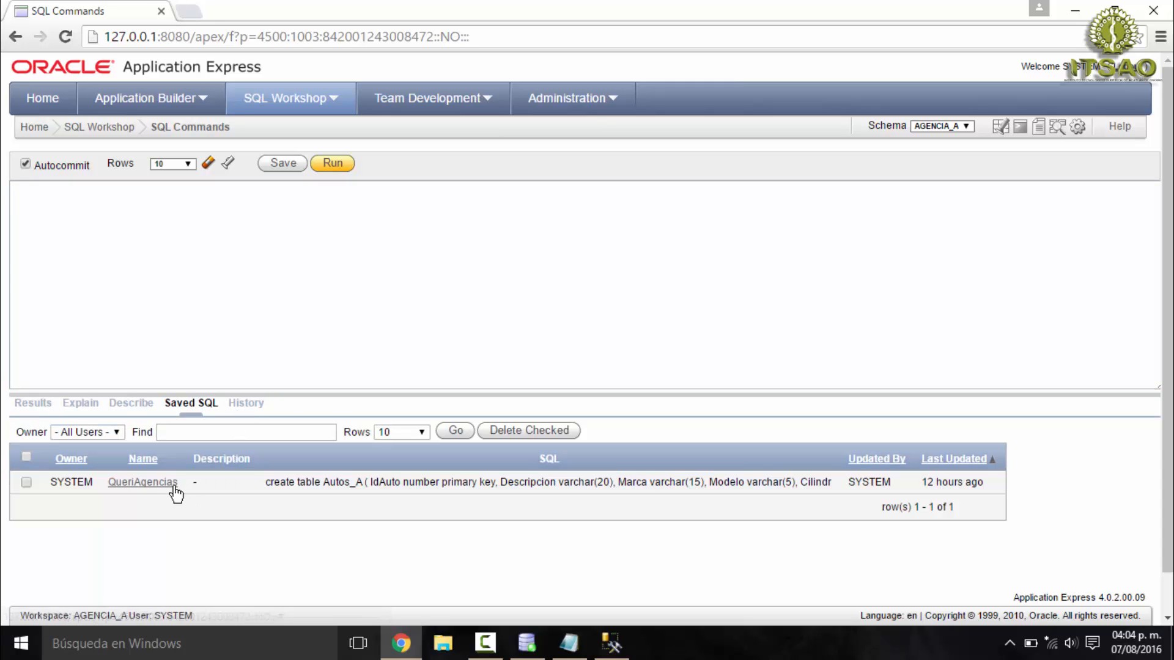
pyautogui.click(153, 483)
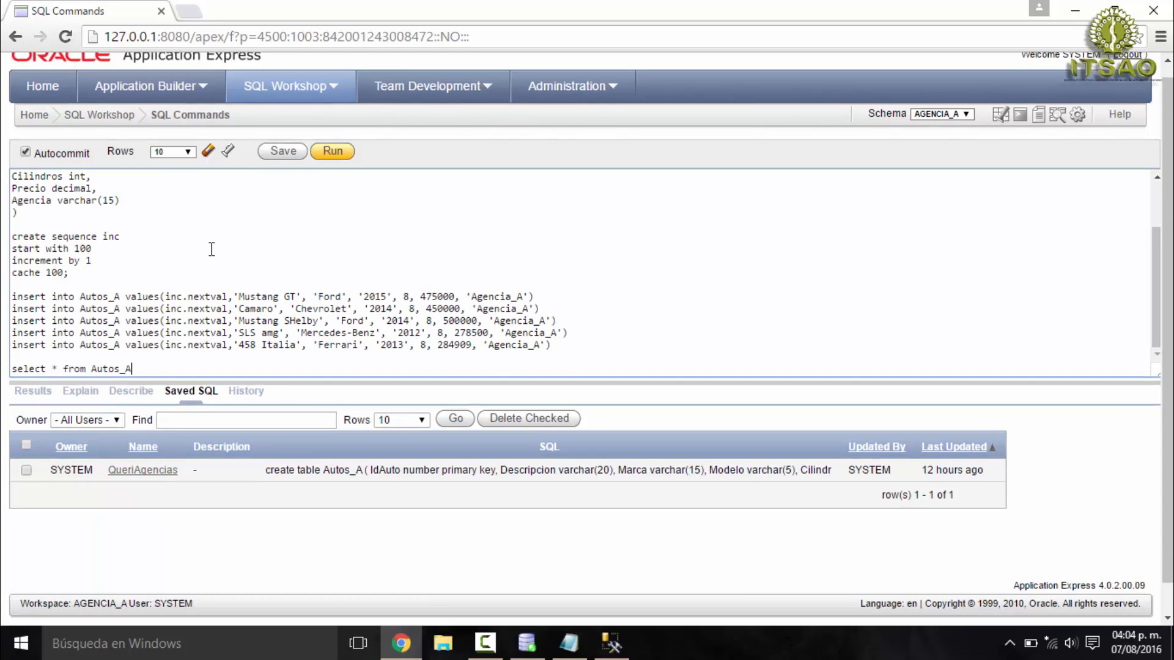
pyautogui.scroll(-1, 212, 249)
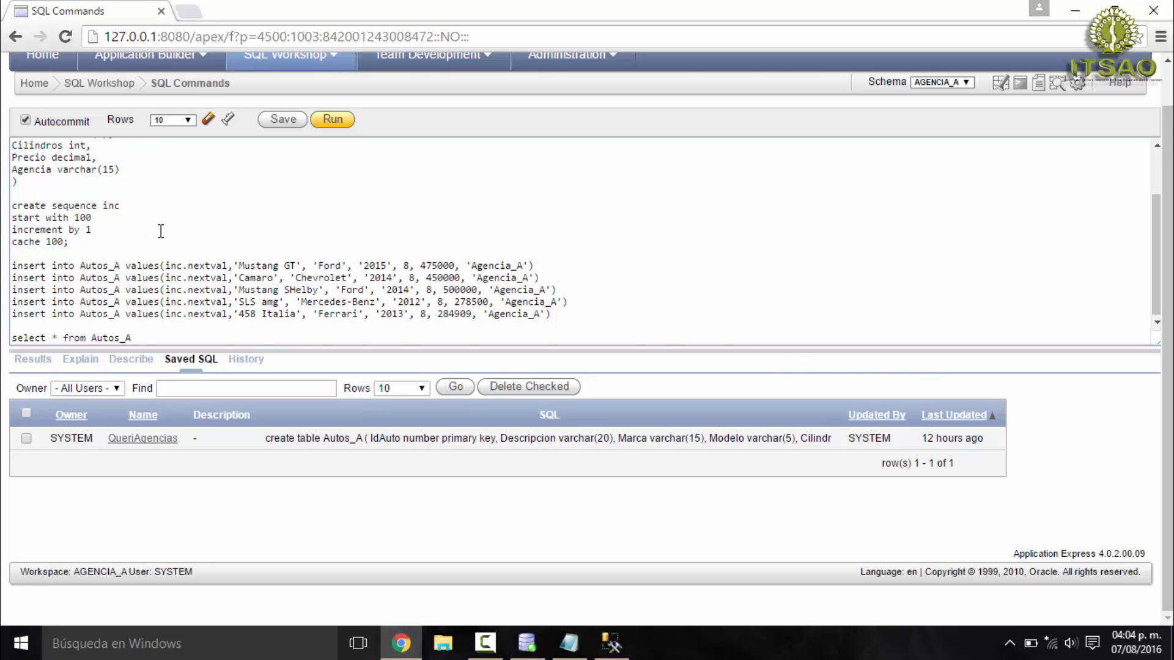
pyautogui.scroll(4, 156, 228)
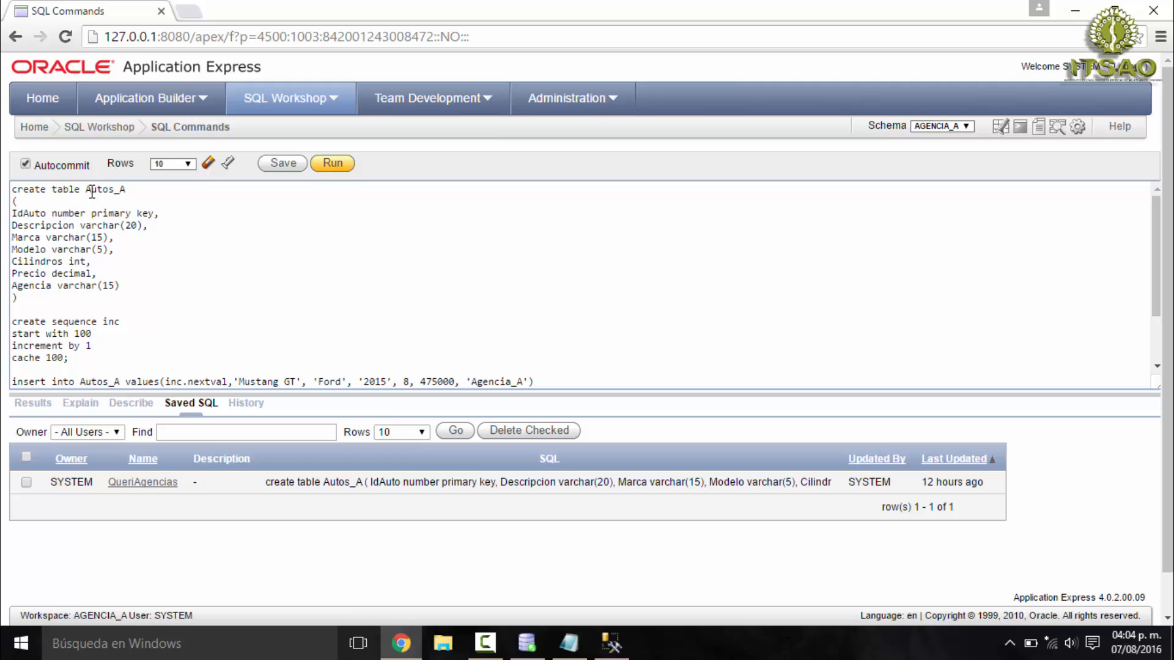
# - Examine the Autos_A table definition in the script, highlighting its name and column list
pyautogui.moveTo(80, 190); pyautogui.dragTo(132, 188)
pyautogui.moveTo(11, 212); pyautogui.dragTo(117, 298)
pyautogui.click(613, 650)
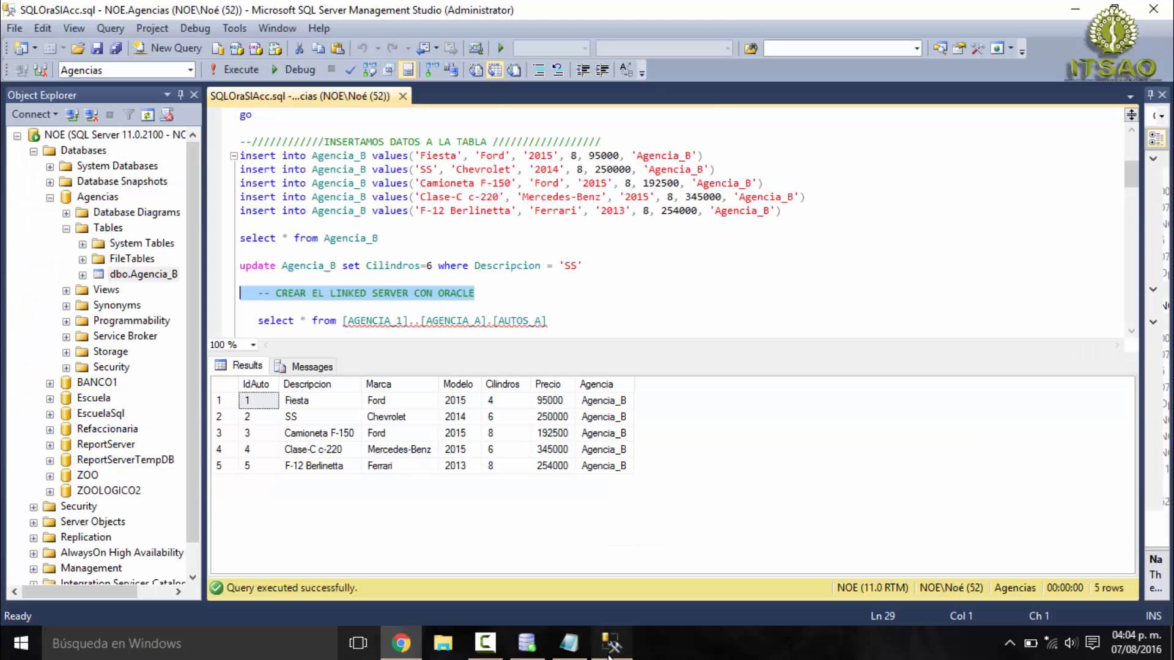
pyautogui.click(612, 651)
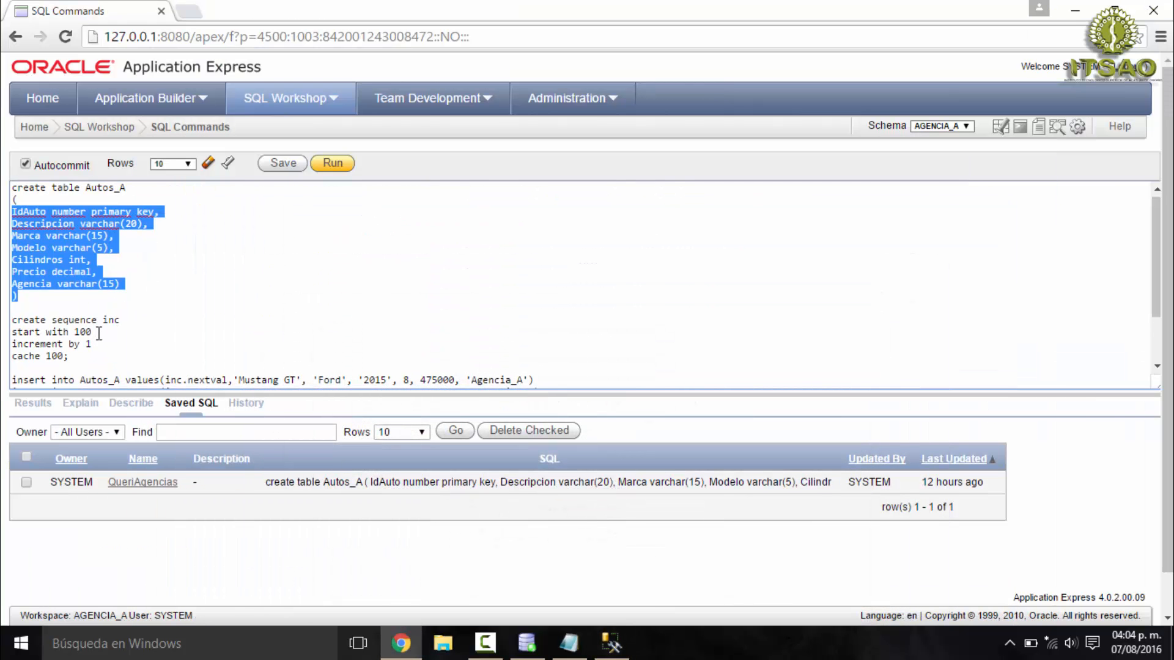
pyautogui.scroll(-2, 114, 313)
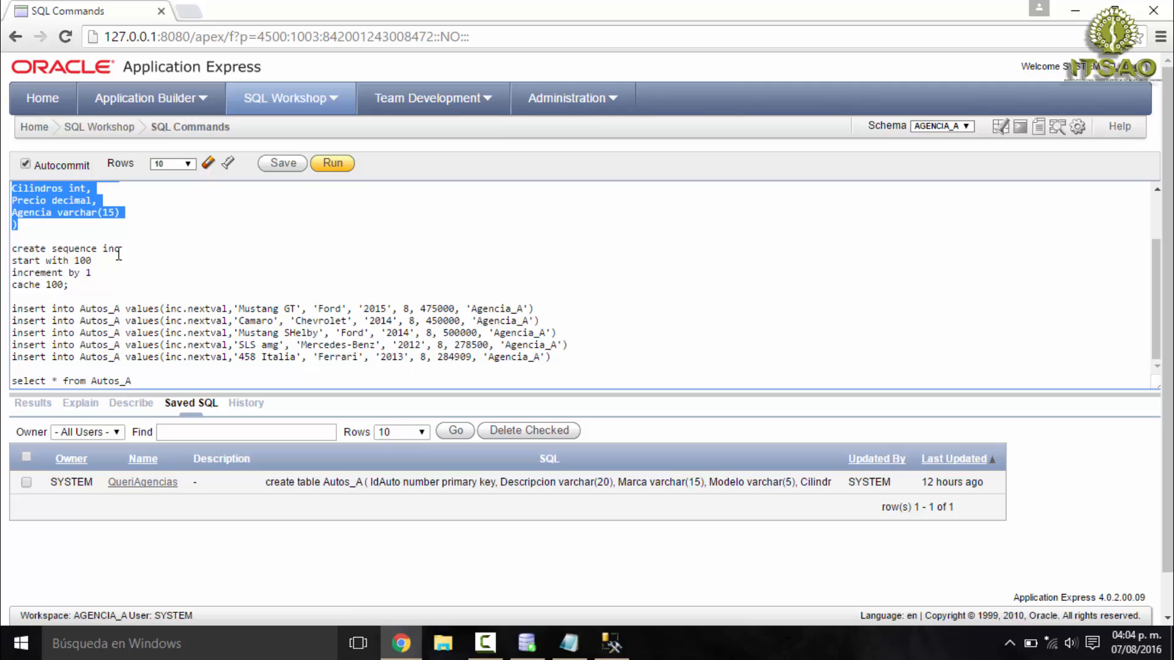
pyautogui.scroll(2, 119, 253)
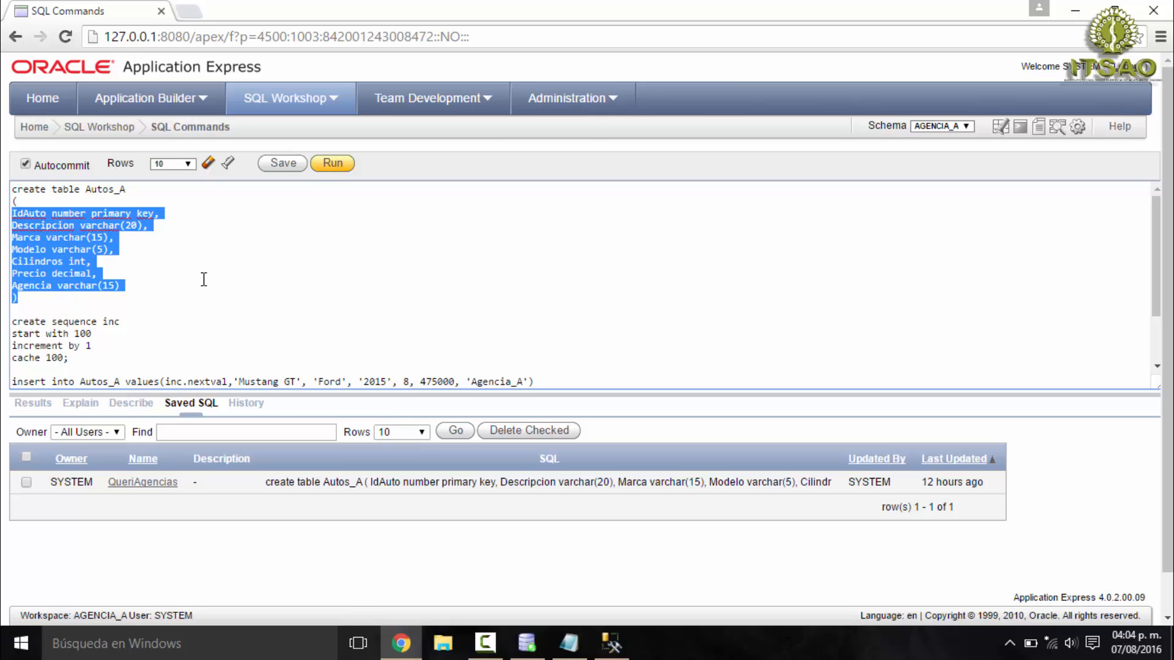
pyautogui.scroll(-2, 203, 285)
pyautogui.scroll(2, 176, 255)
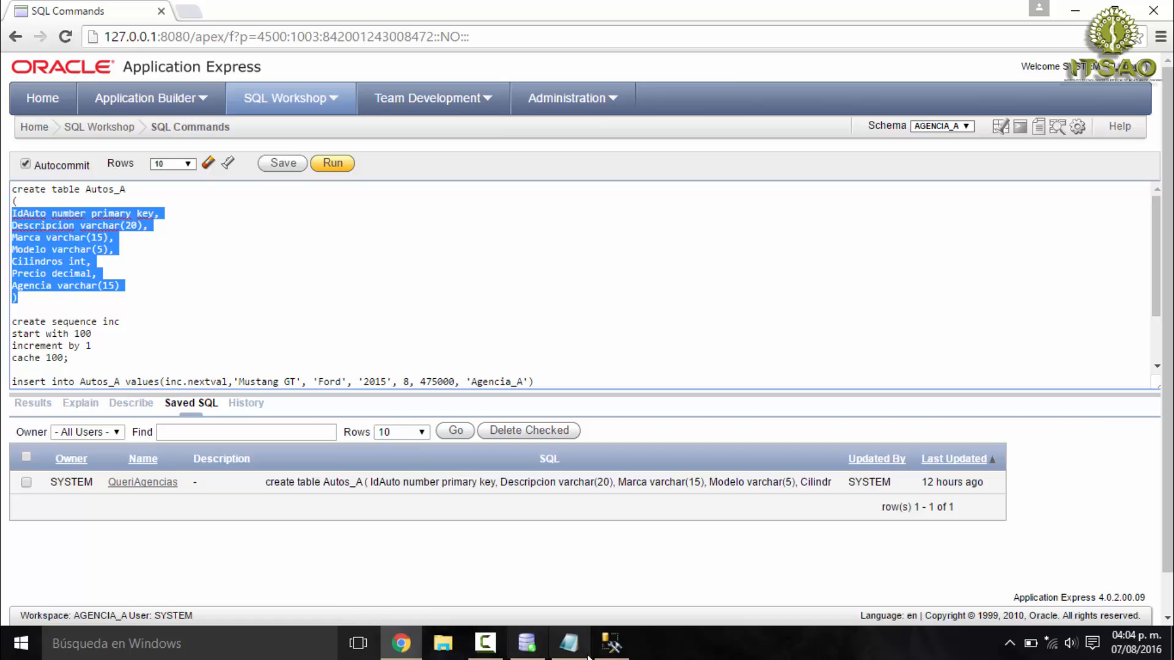
# - Switch to SQL Server Management Studio, highlight the identity property of Agencia_B's IdAuto column, and return to the Oracle script
pyautogui.click(612, 643)
pyautogui.scroll(-3, 404, 315)
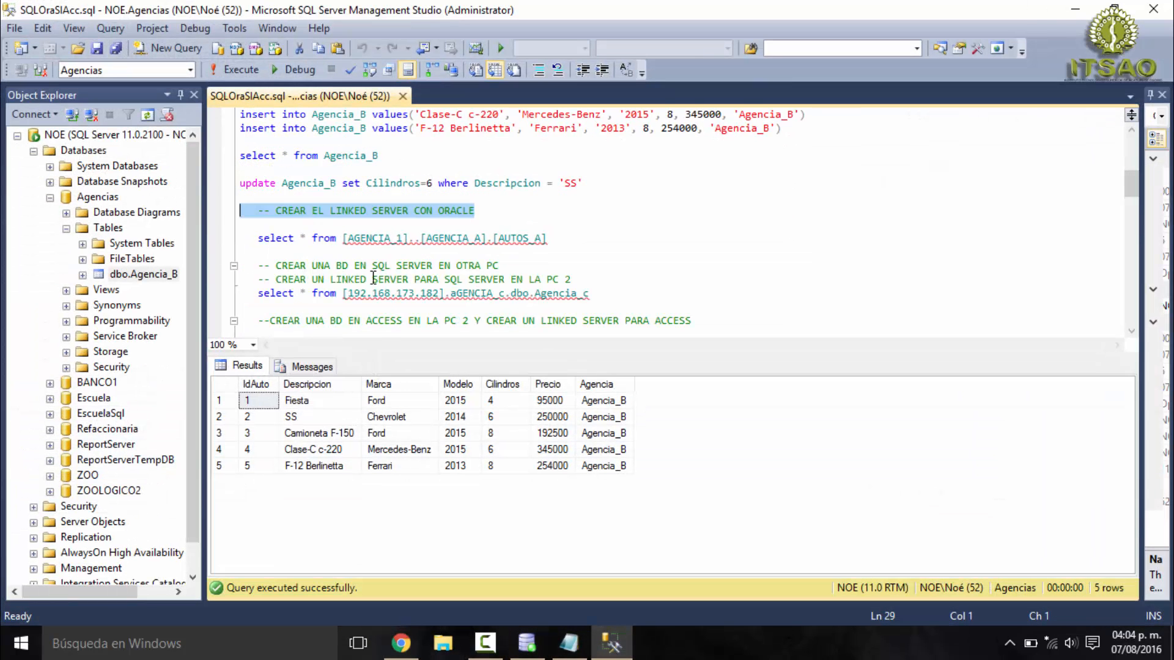
pyautogui.scroll(8, 372, 267)
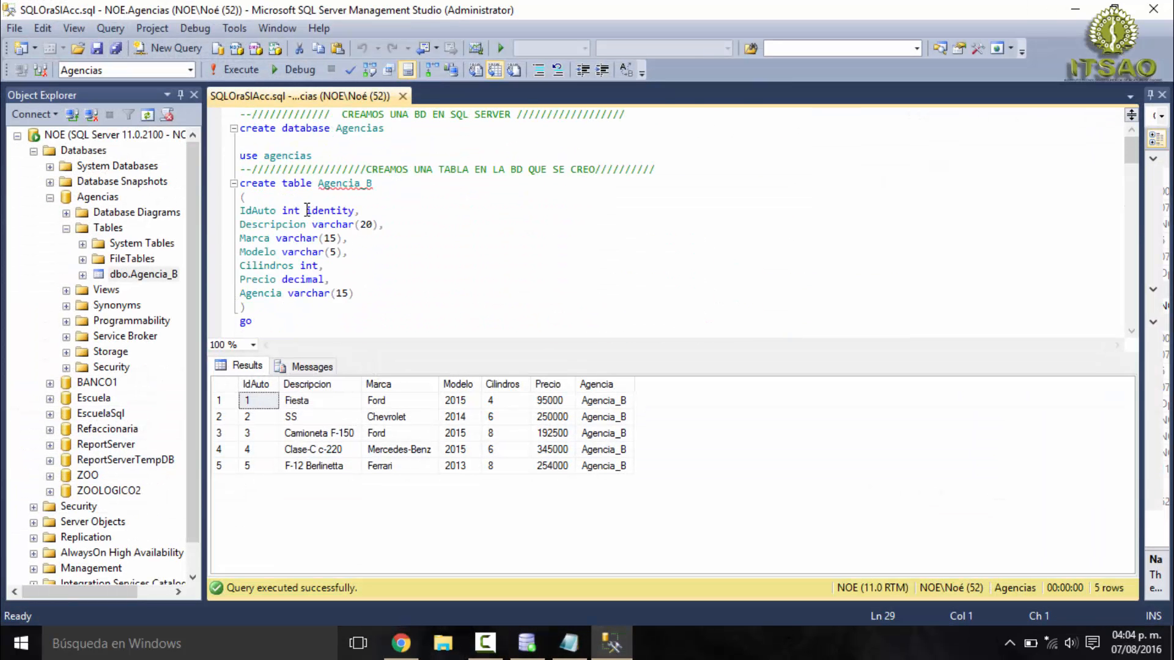
pyautogui.moveTo(307, 211); pyautogui.dragTo(355, 210)
pyautogui.click(608, 649)
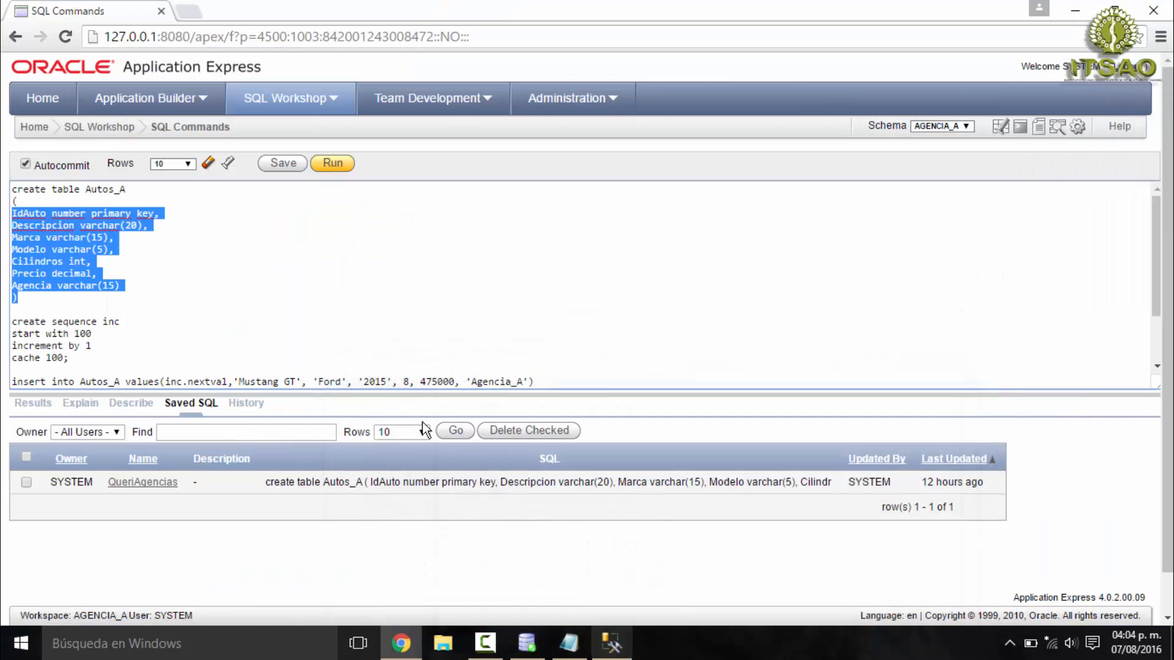
pyautogui.click(130, 246)
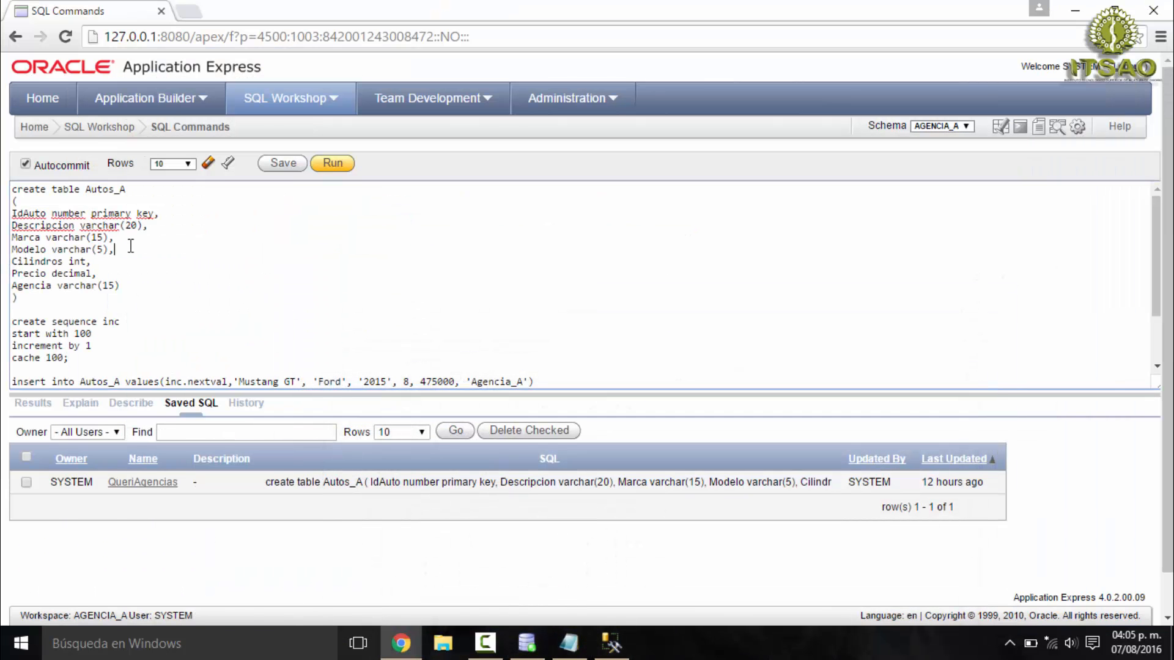
# - Examine the create sequence inc statement, including its start with, increment by and cache clauses
pyautogui.scroll(-2, 67, 292)
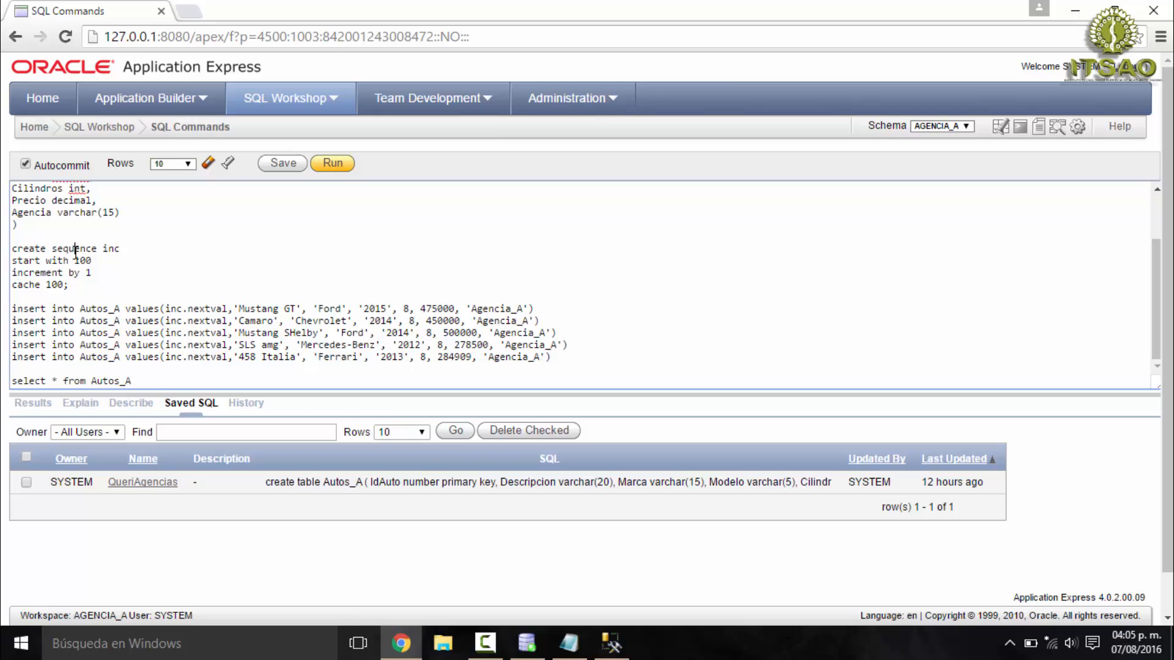
pyautogui.doubleClick(75, 252)
pyautogui.doubleClick(119, 252)
pyautogui.doubleClick(82, 263)
pyautogui.click(102, 270)
pyautogui.moveTo(69, 288); pyautogui.dragTo(11, 280)
pyautogui.click(64, 246)
pyautogui.scroll(3, 77, 308)
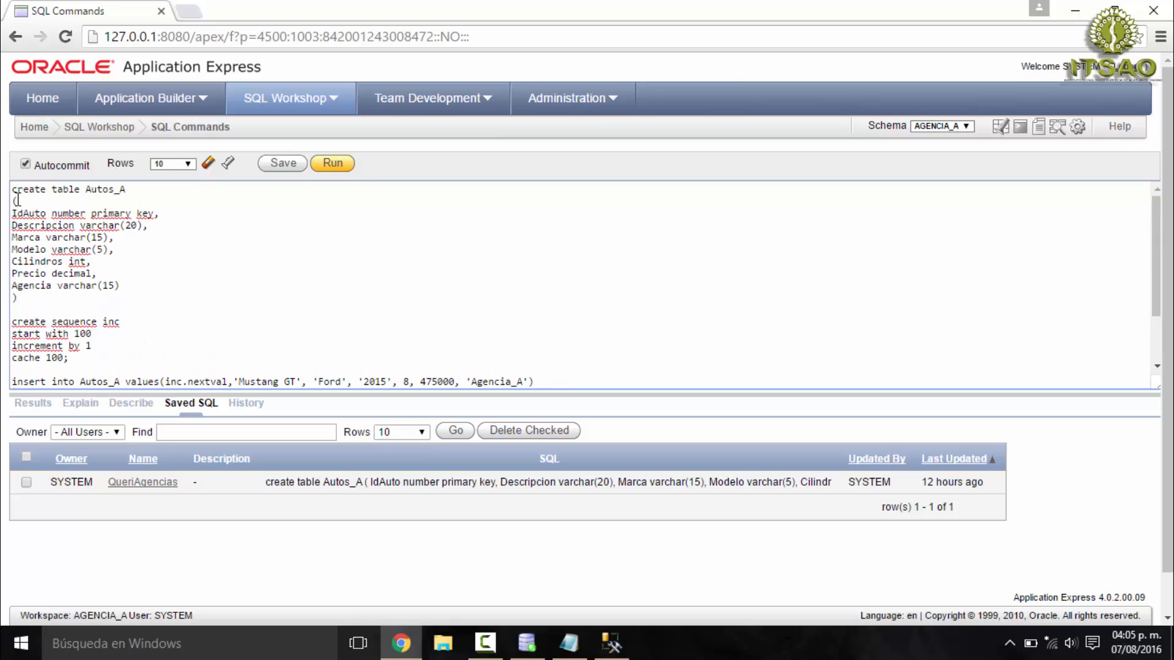
# - Review the create table Autos_A statement and the insert statements that use inc.nextval
pyautogui.moveTo(12, 190); pyautogui.dragTo(77, 296)
pyautogui.click(139, 248)
pyautogui.scroll(-2, 104, 279)
pyautogui.moveTo(12, 309); pyautogui.dragTo(236, 308)
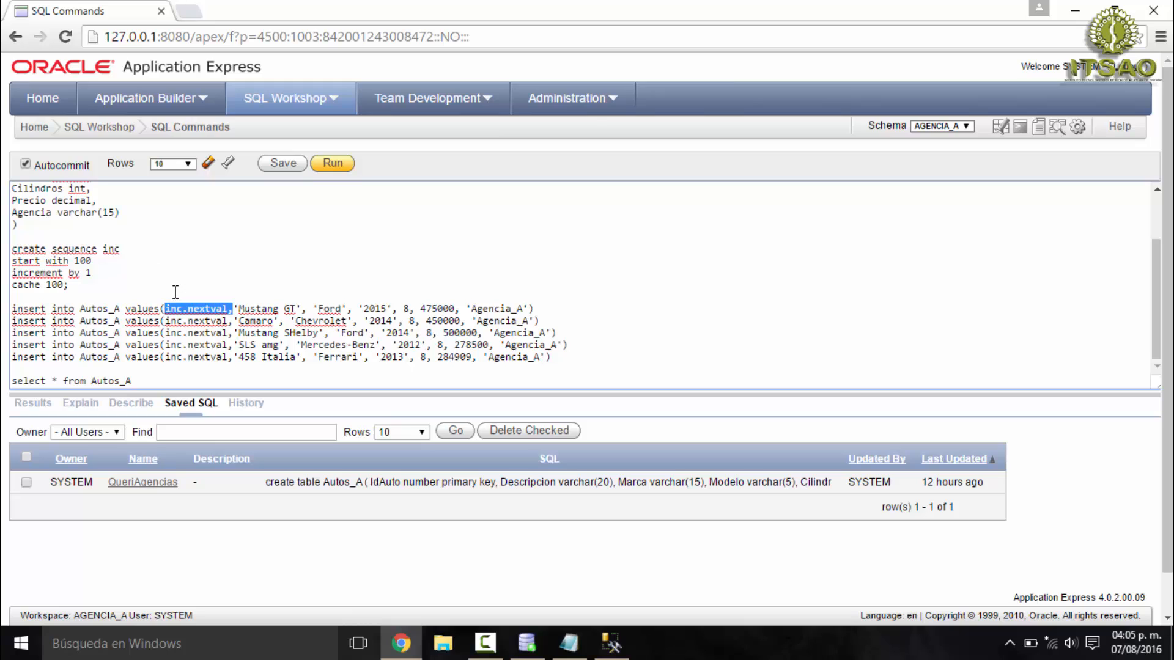
pyautogui.doubleClick(259, 308)
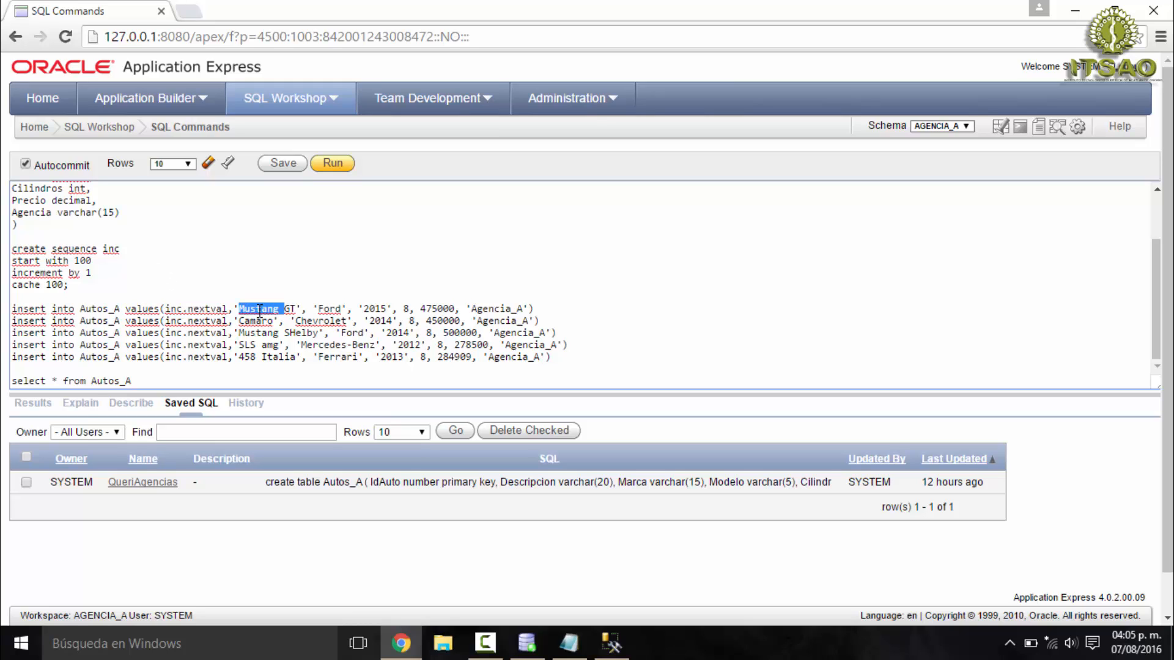
pyautogui.moveTo(533, 309); pyautogui.dragTo(4, 362)
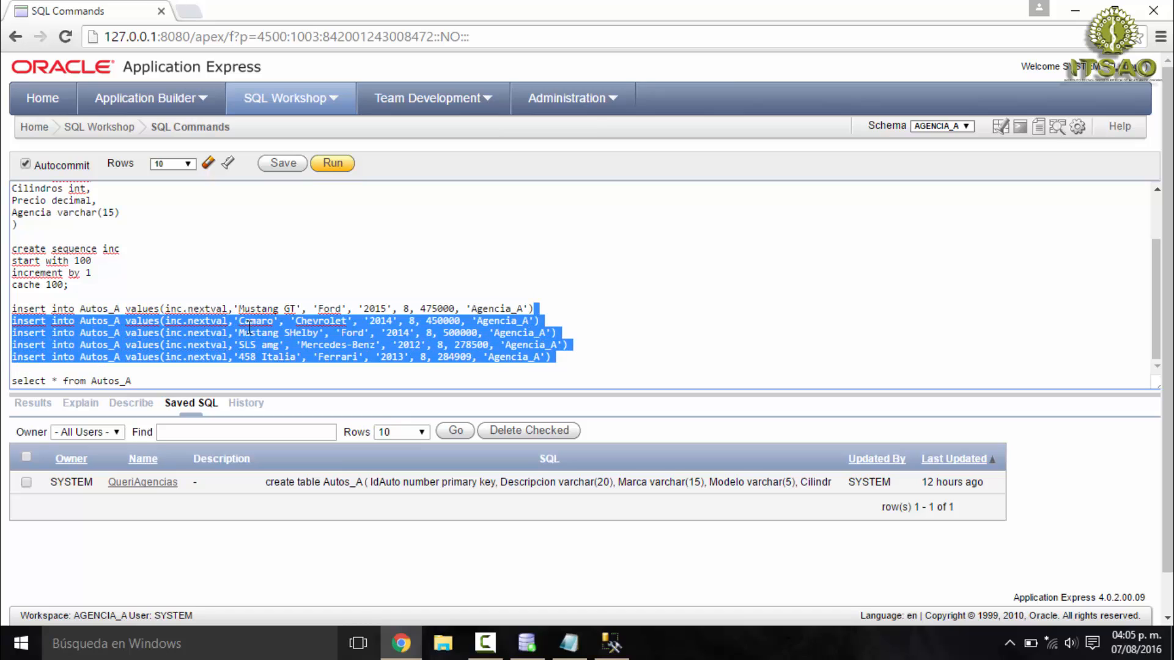
pyautogui.click(548, 307)
# - Run only the select * from Autos_A statement at the end of the script
pyautogui.scroll(-1, 149, 275)
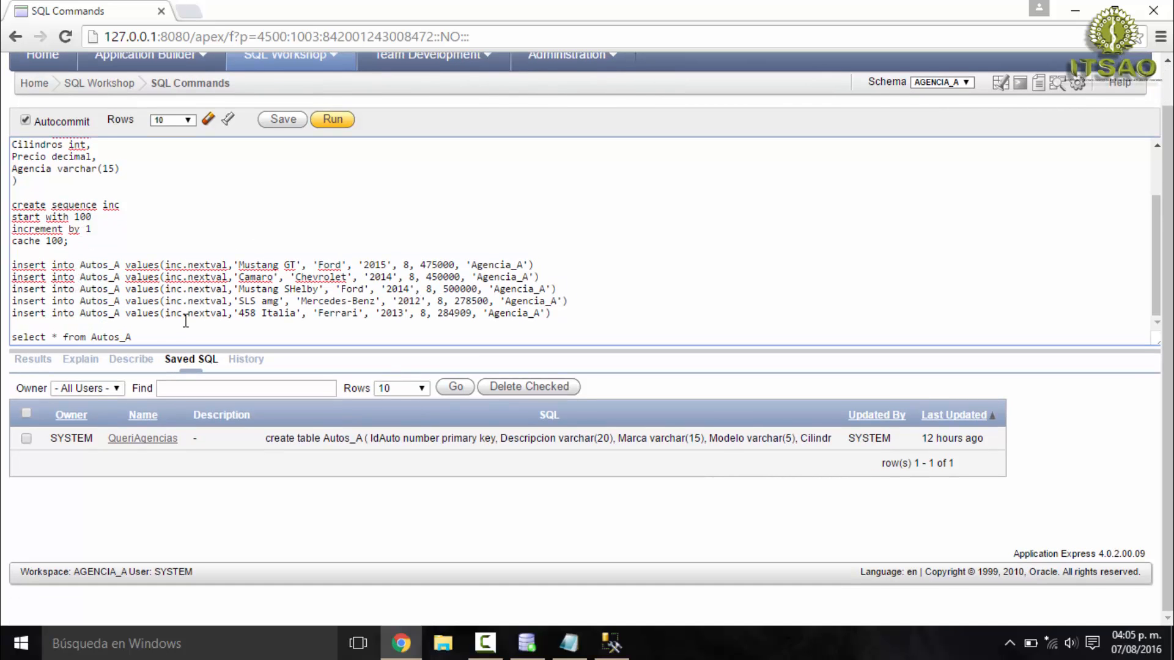
pyautogui.moveTo(170, 332); pyautogui.dragTo(4, 334)
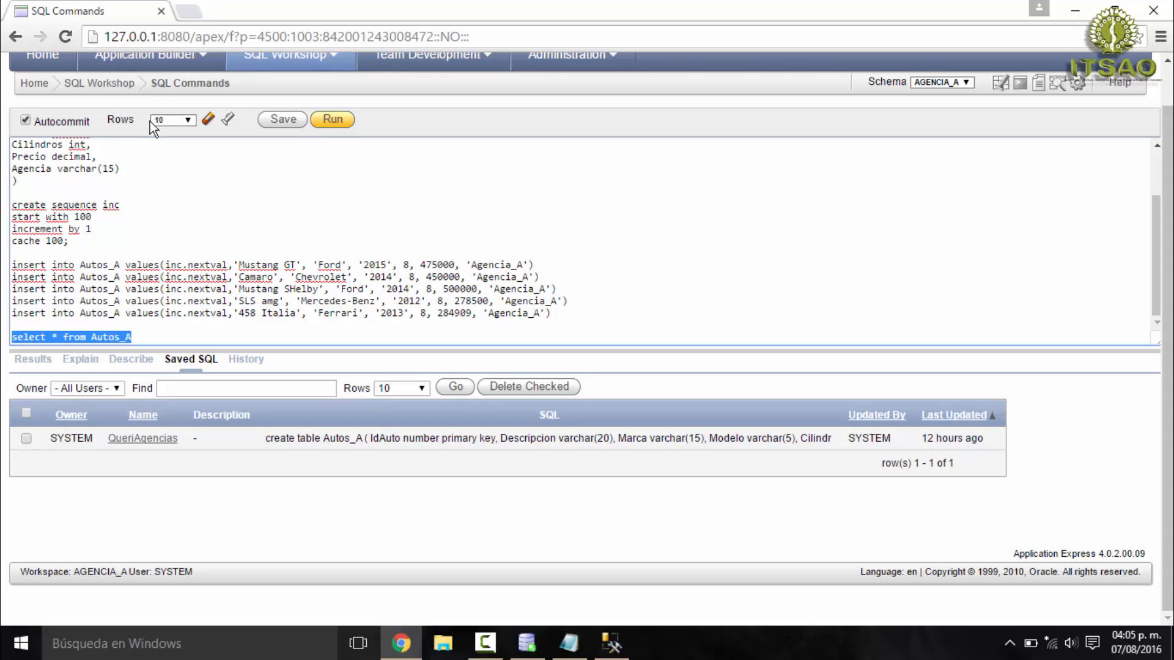
pyautogui.click(333, 121)
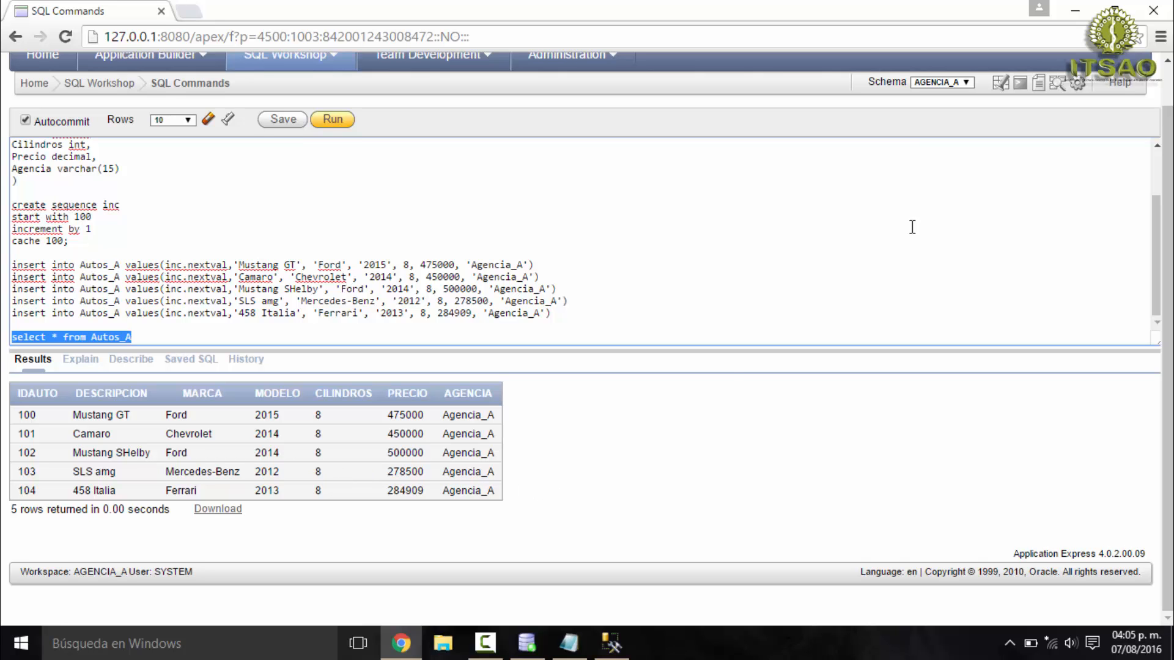
# - Switch to SQL Server Management Studio and highlight the script comment CREAR EL LINKED SERVER CON ORACLE
pyautogui.click(1075, 11)
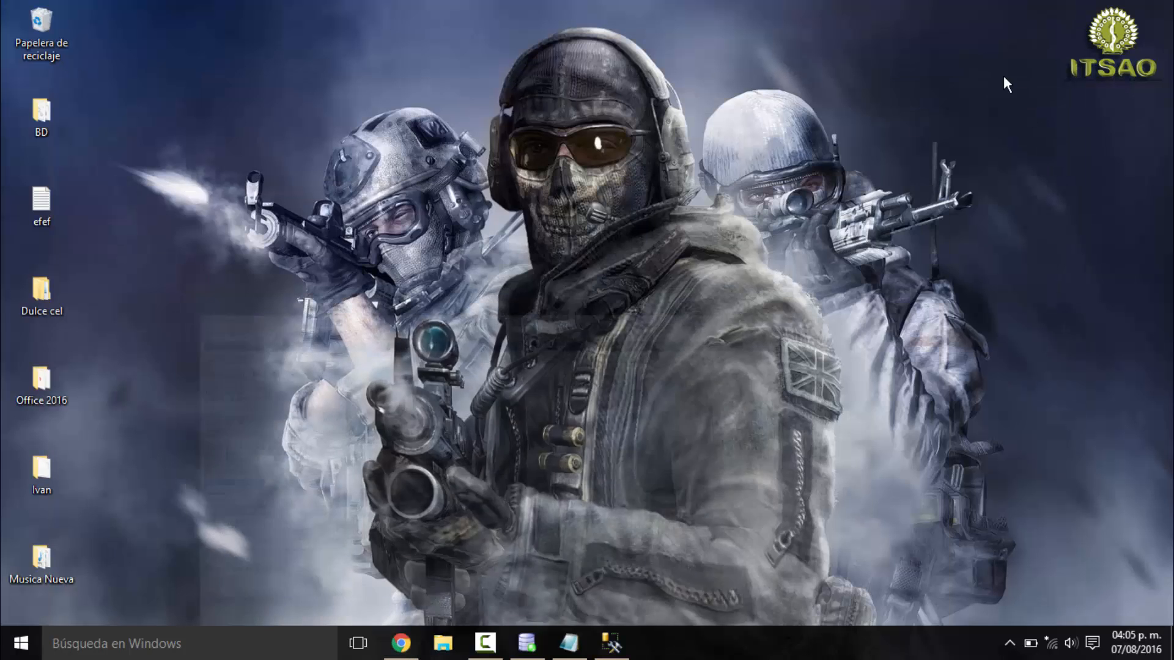
pyautogui.click(611, 642)
pyautogui.scroll(-4, 445, 285)
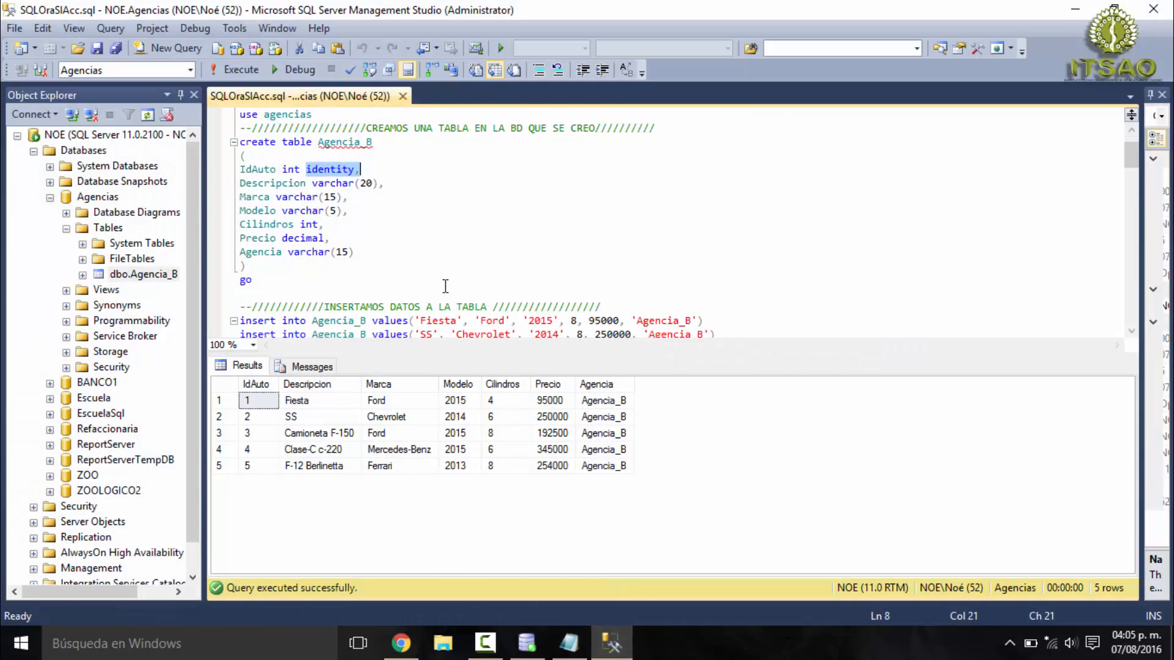
pyautogui.scroll(-3, 446, 286)
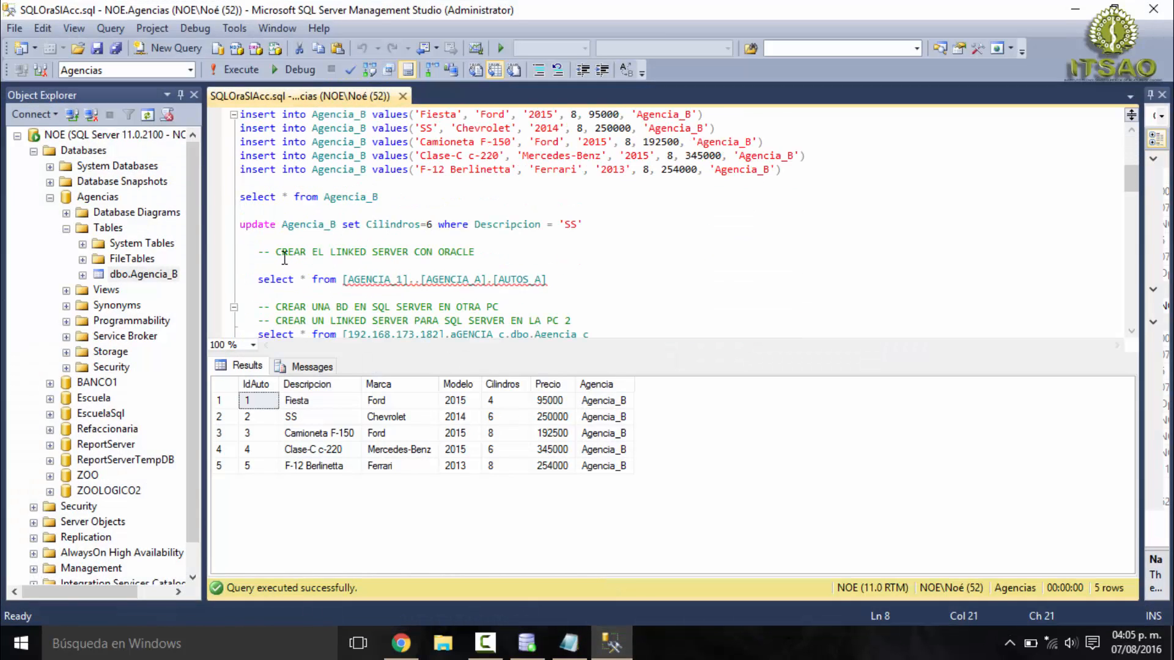
pyautogui.moveTo(264, 253); pyautogui.dragTo(476, 253)
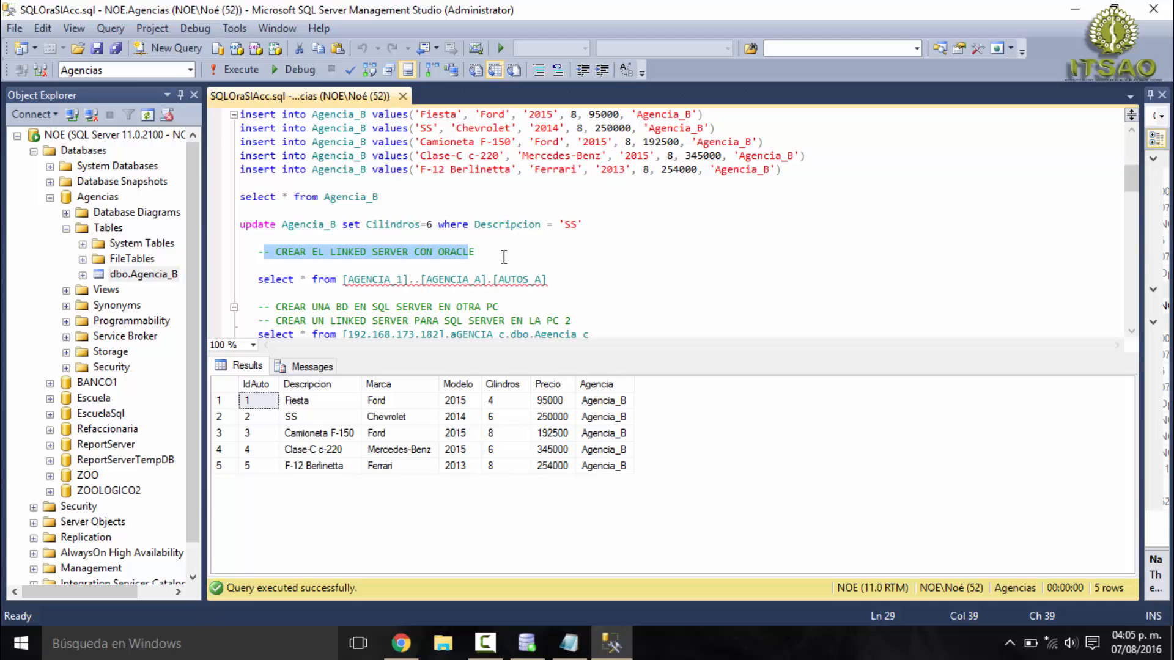
pyautogui.click(478, 262)
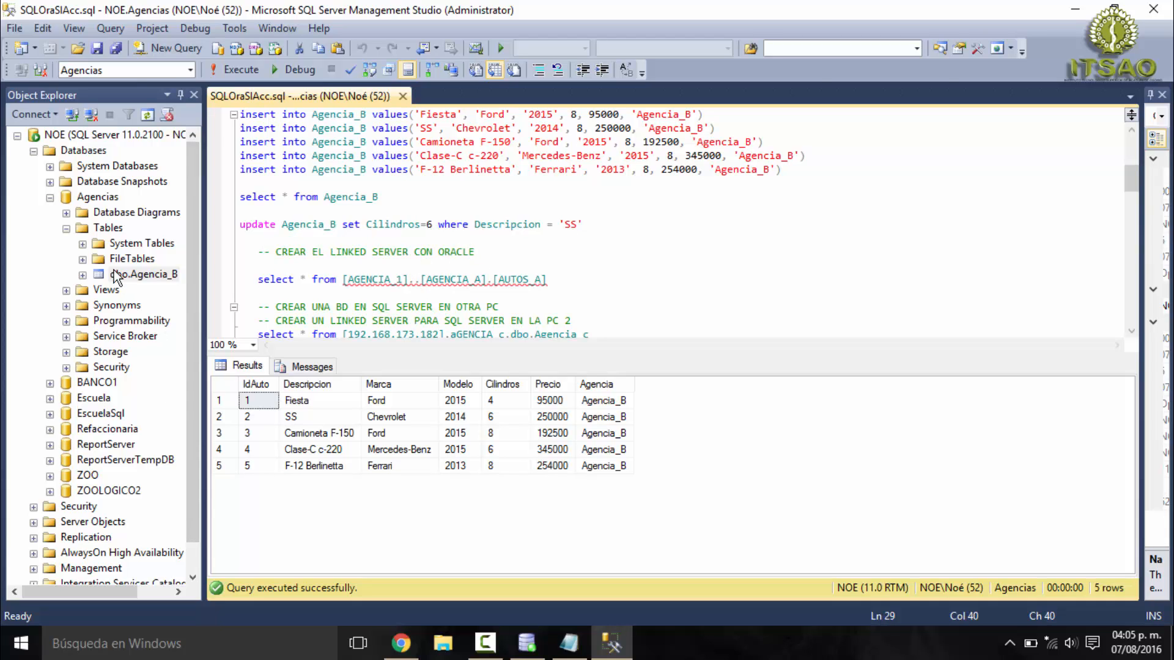
# - Expand Server Objects and its Linked Servers folder, and select the existing AGENCIA_1 linked server
pyautogui.scroll(-1, 71, 428)
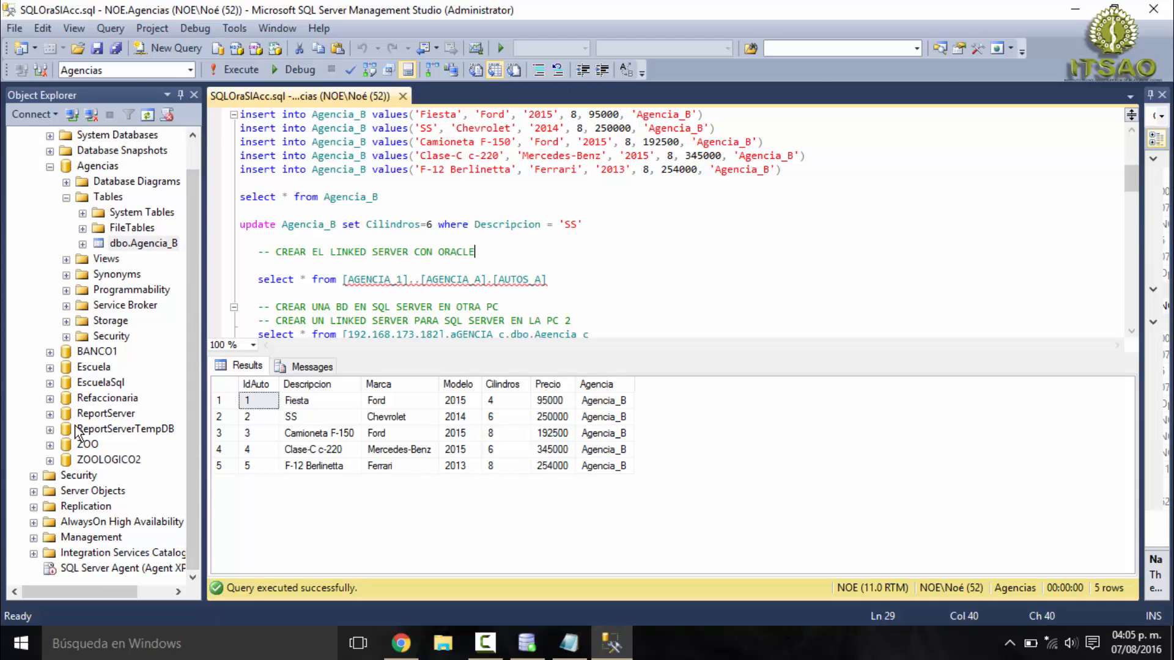
pyautogui.click(33, 491)
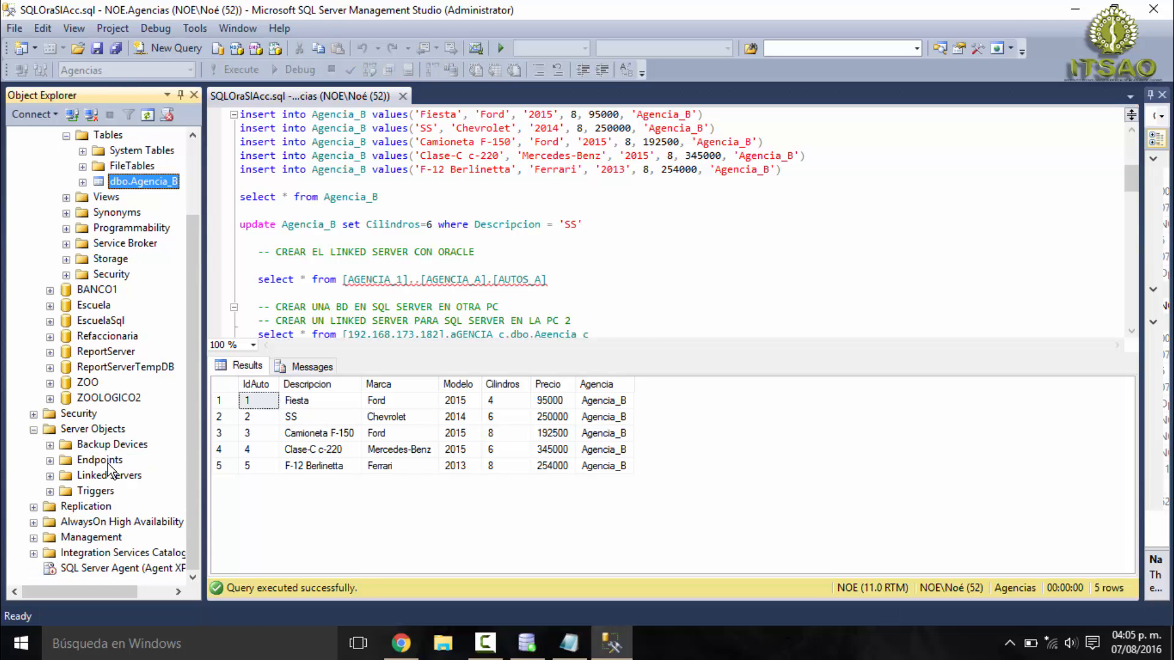
pyautogui.click(50, 476)
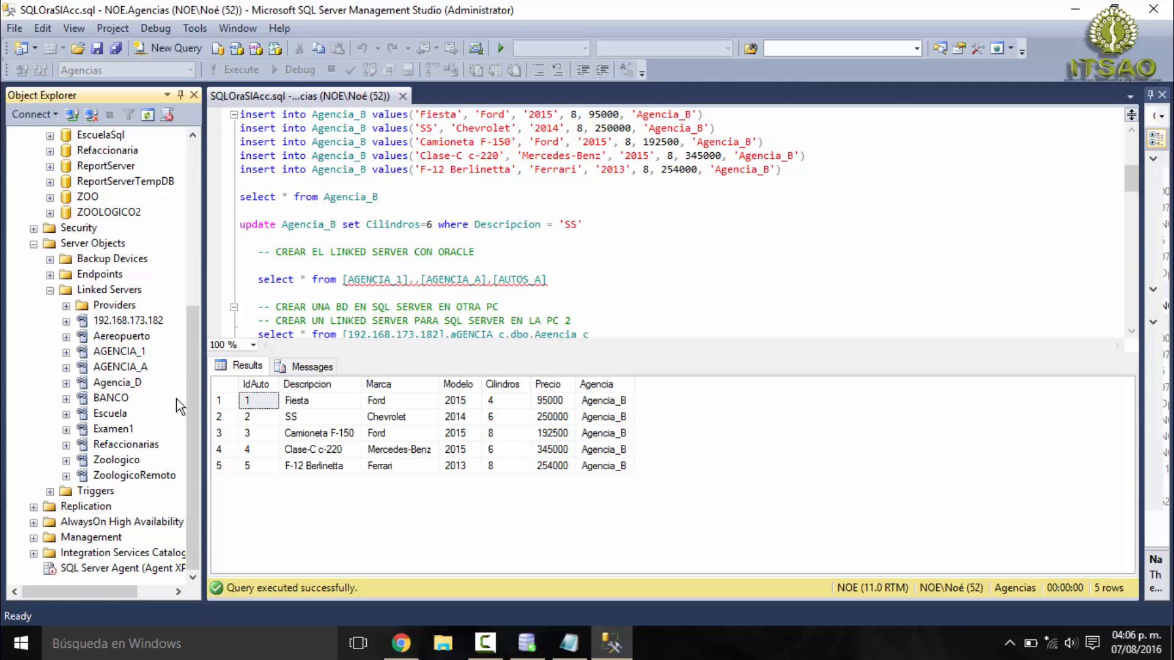
pyautogui.click(116, 354)
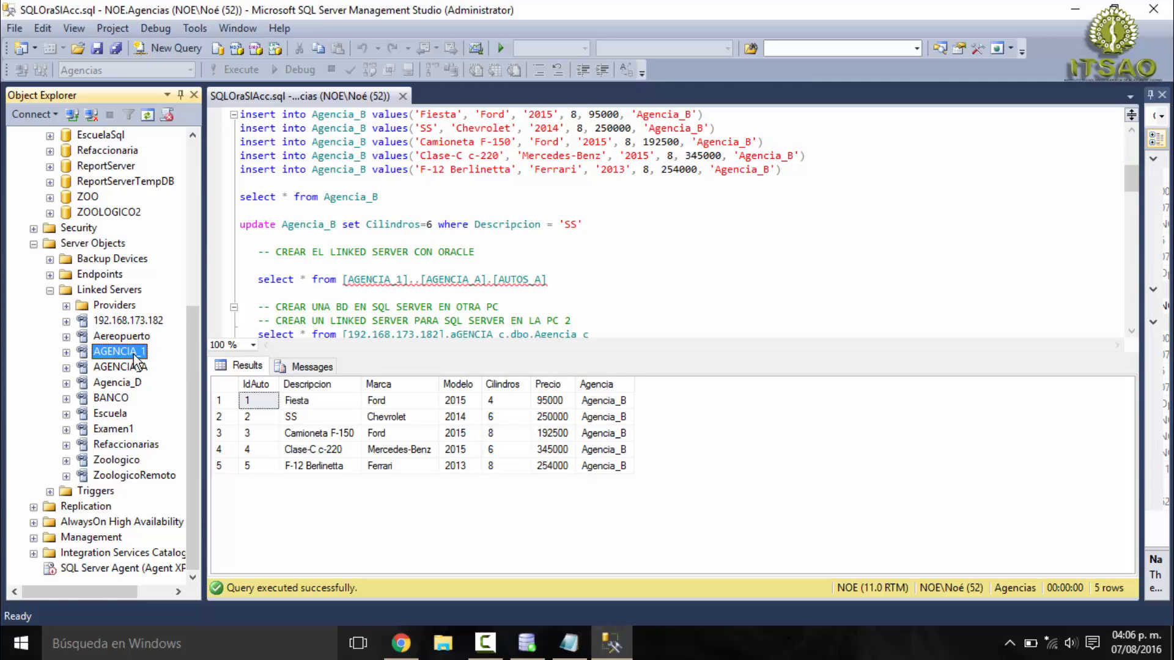
# - Start a new linked server named ANGENCIA_1 and set its provider to Oracle Provider for OLE DB
pyautogui.rightClick(123, 291)
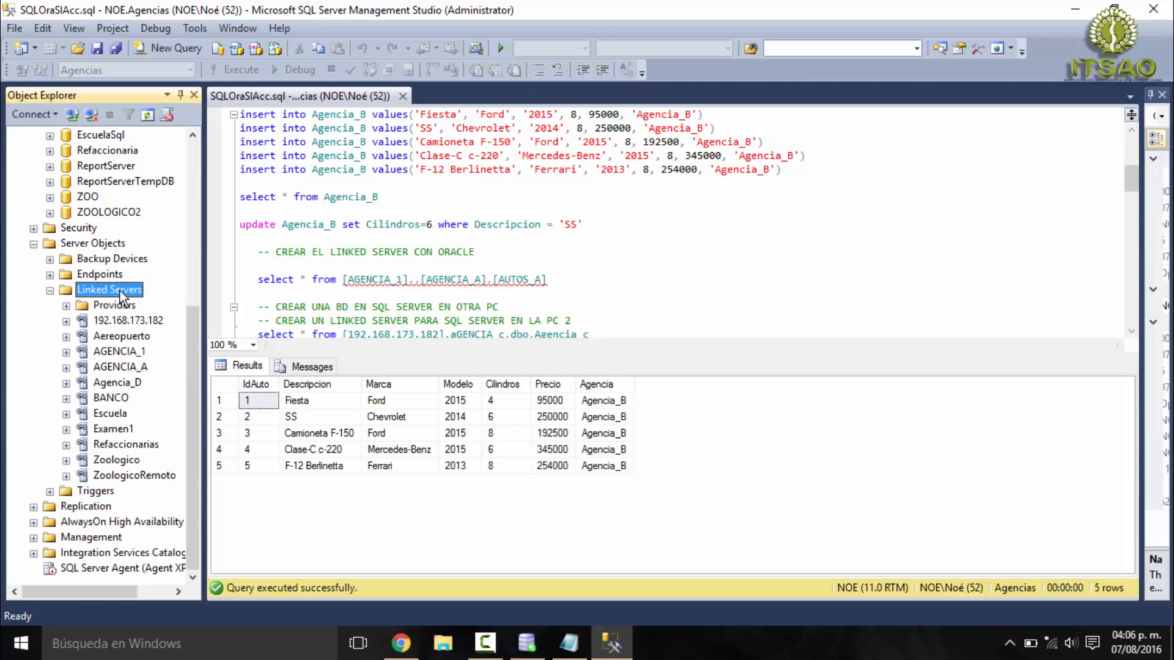
pyautogui.click(203, 300)
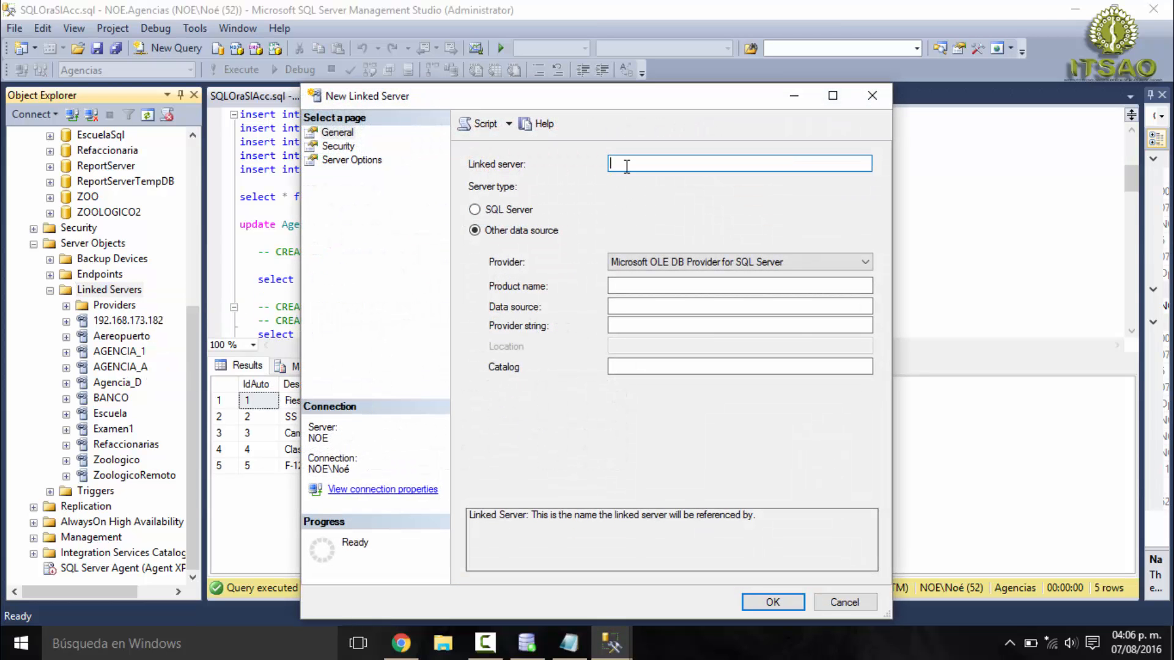
pyautogui.write('ANGENCIA_1')
pyautogui.click(802, 258)
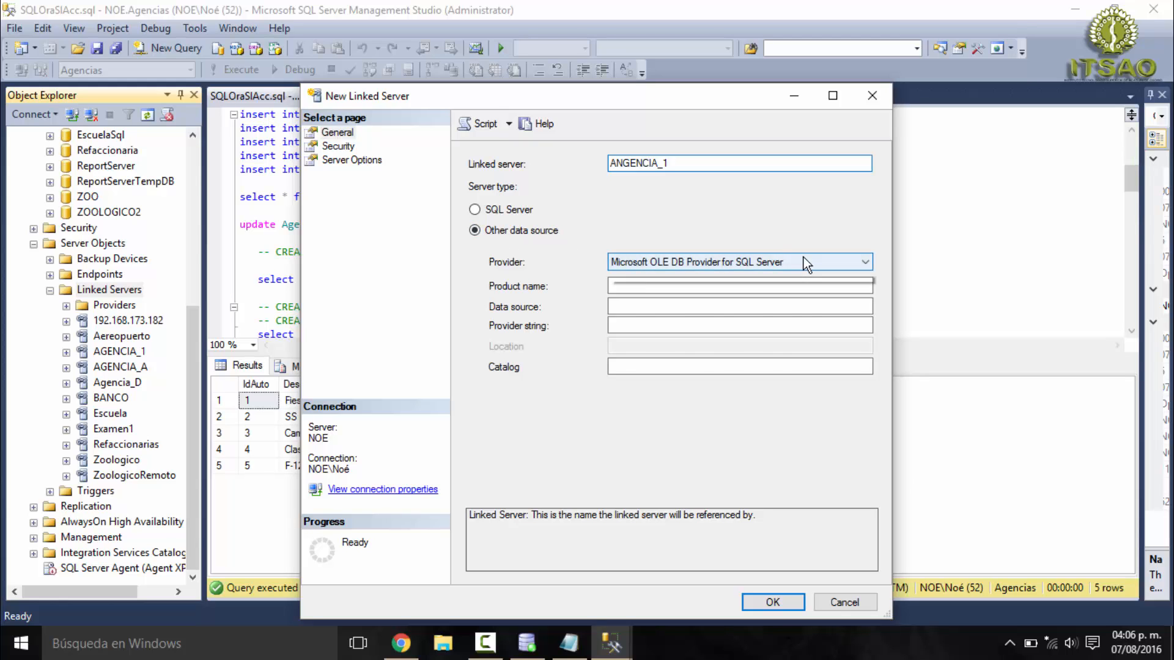
pyautogui.click(688, 328)
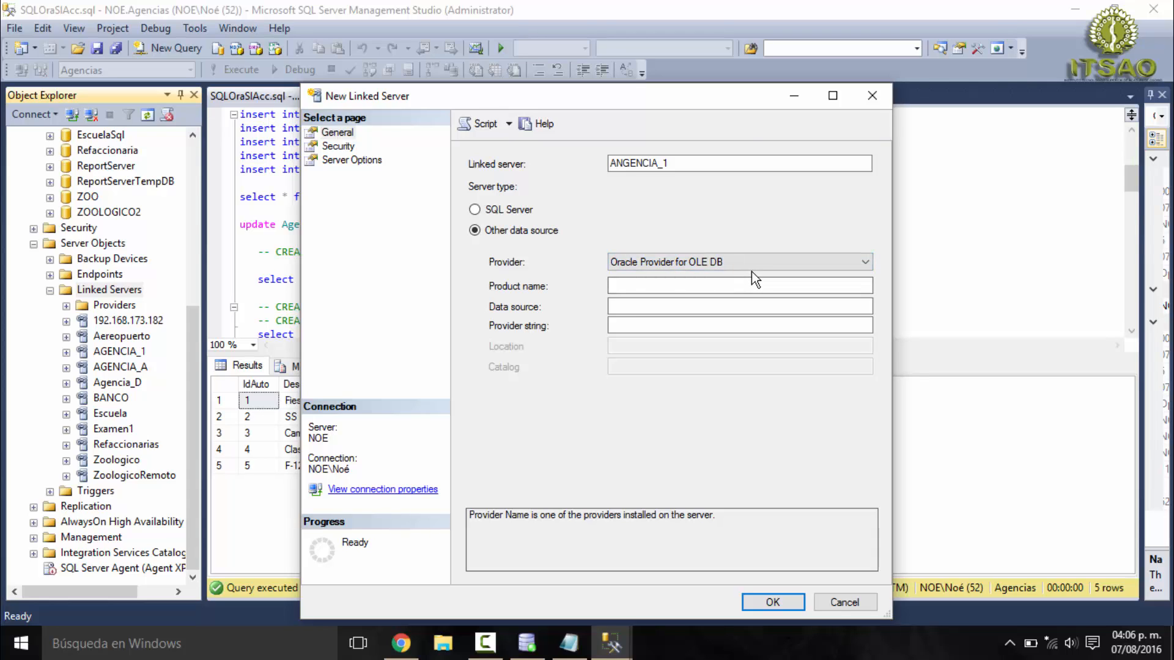
# - Set the new linked server's product name to Oracle and its data source to XE
pyautogui.click(715, 283)
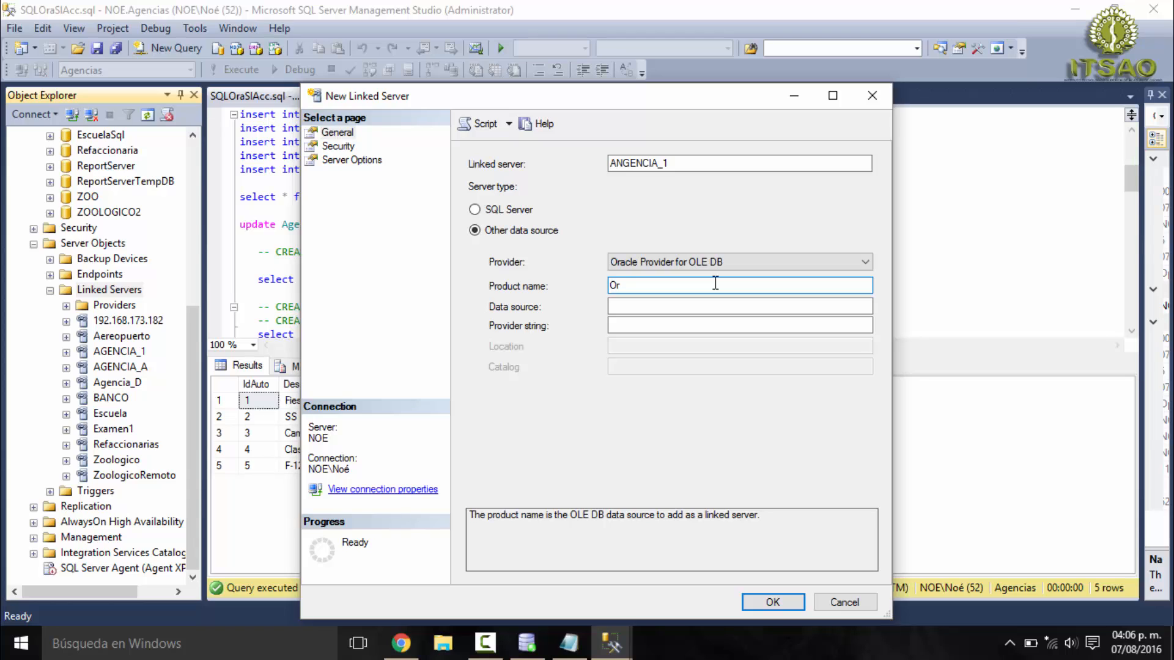
pyautogui.click(721, 306)
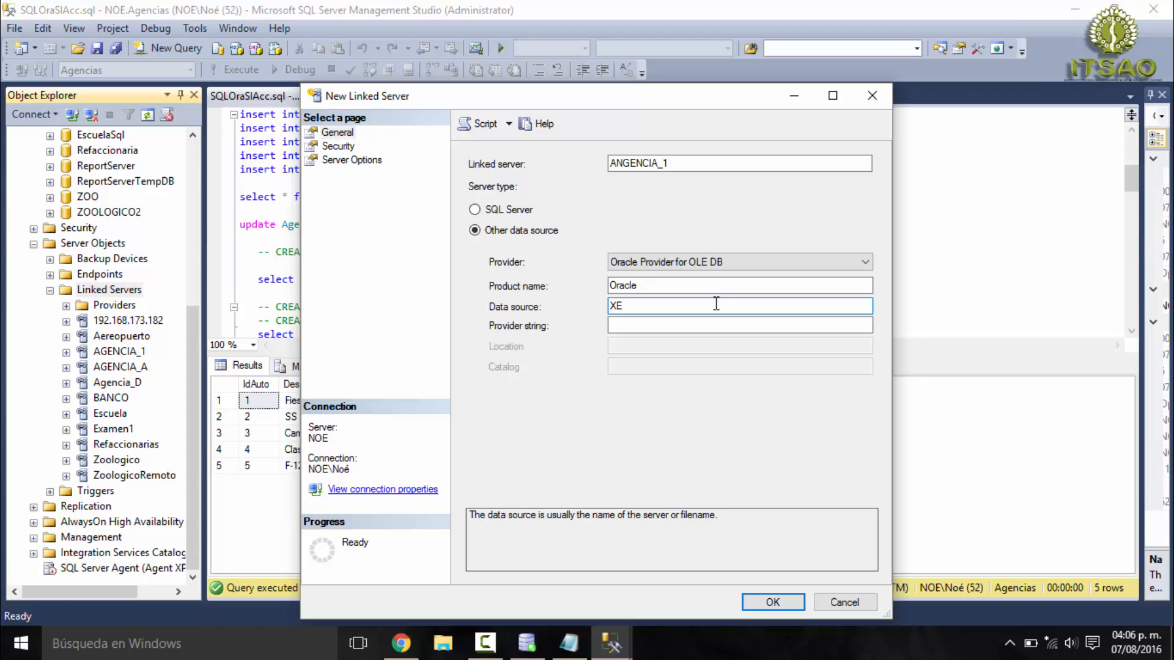
pyautogui.doubleClick(637, 302)
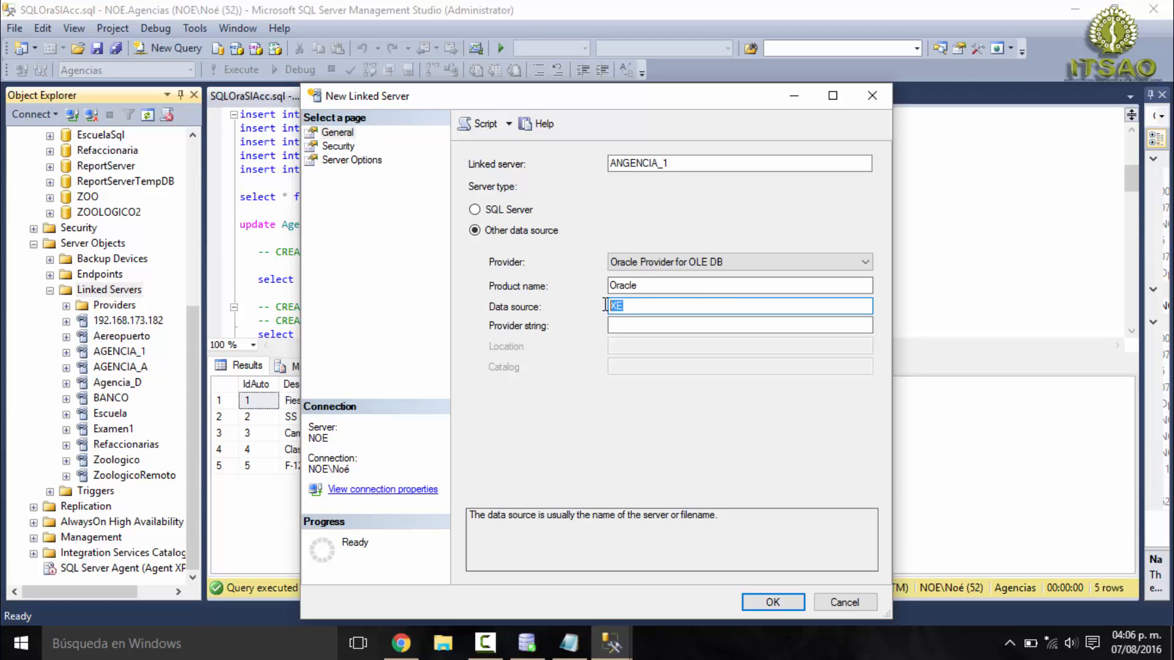
pyautogui.click(648, 307)
pyautogui.doubleClick(622, 305)
# - Set connections to use a security context with remote login system and its account password, and cancel the new linked server
pyautogui.click(338, 146)
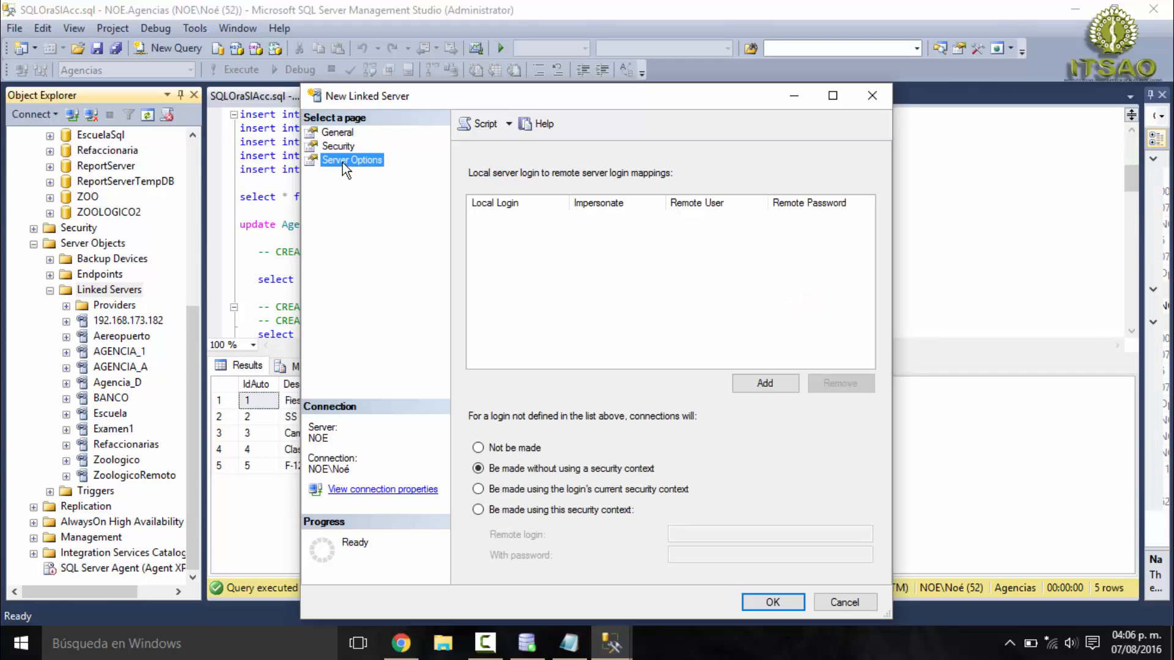
pyautogui.click(343, 134)
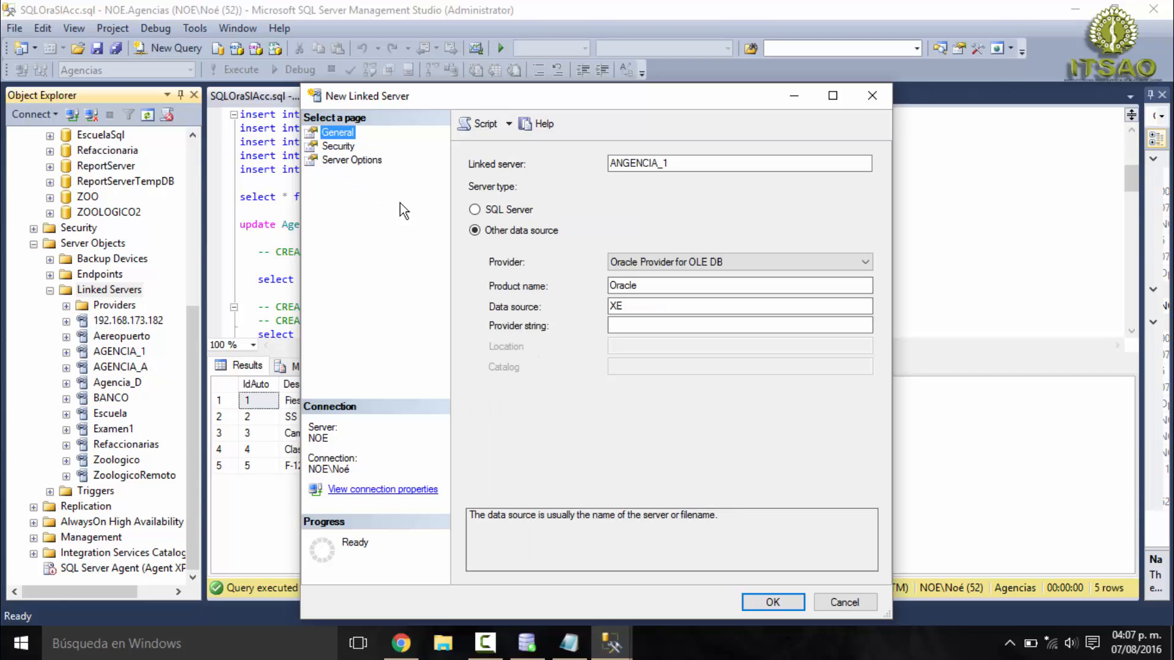
pyautogui.click(338, 146)
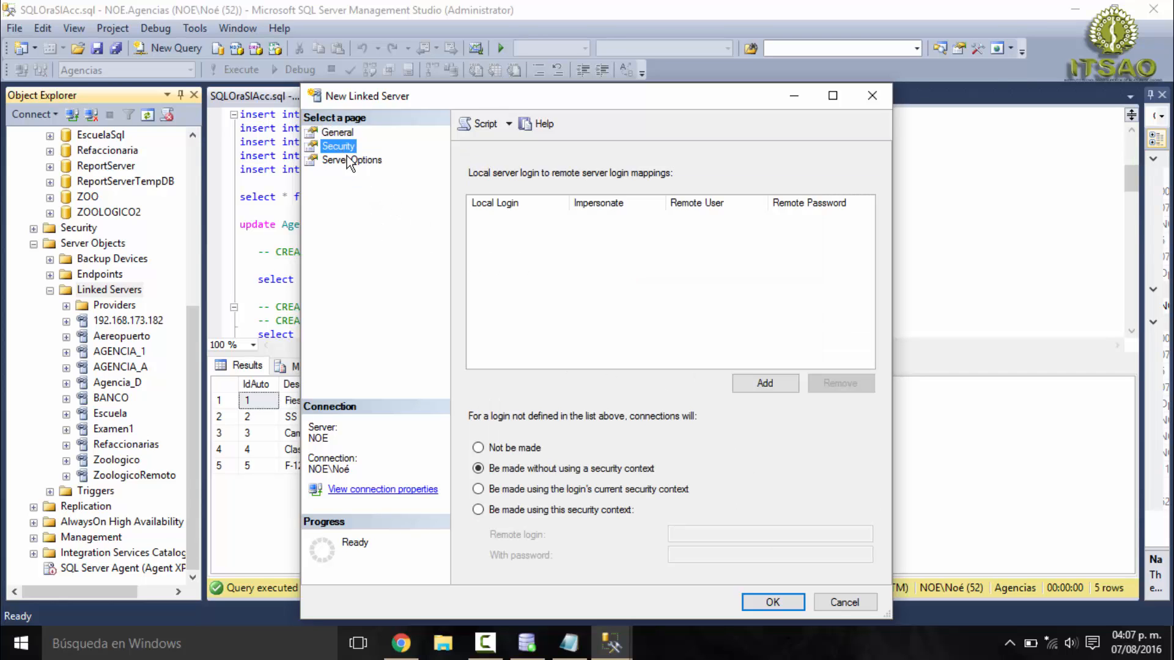
pyautogui.click(489, 513)
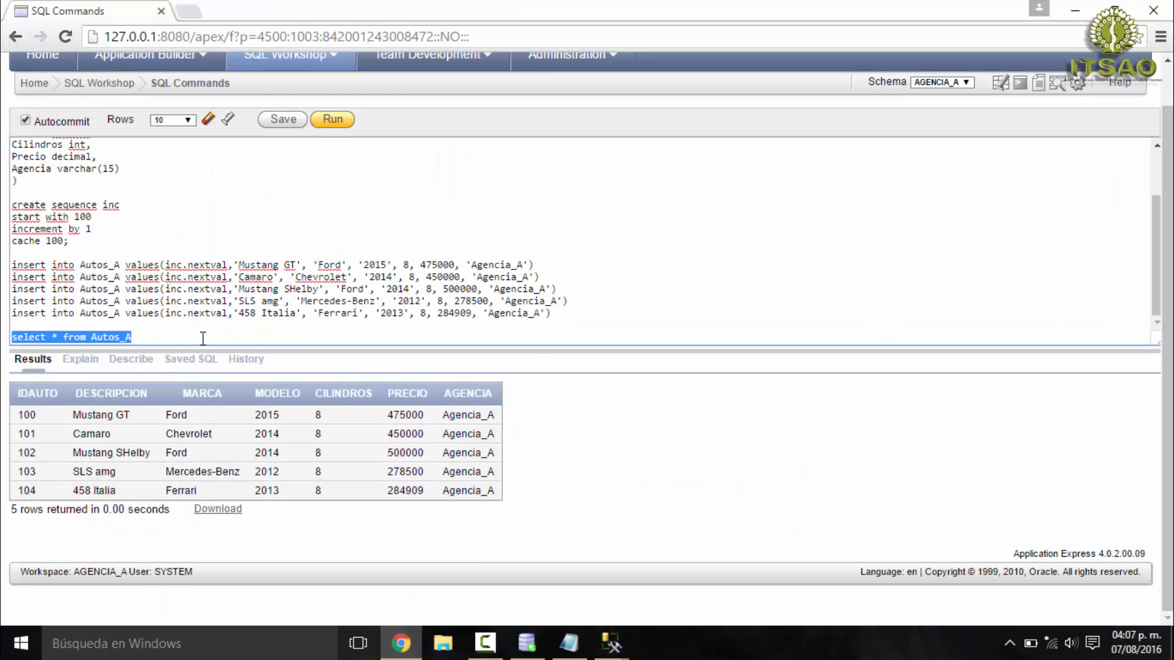
pyautogui.click(929, 85)
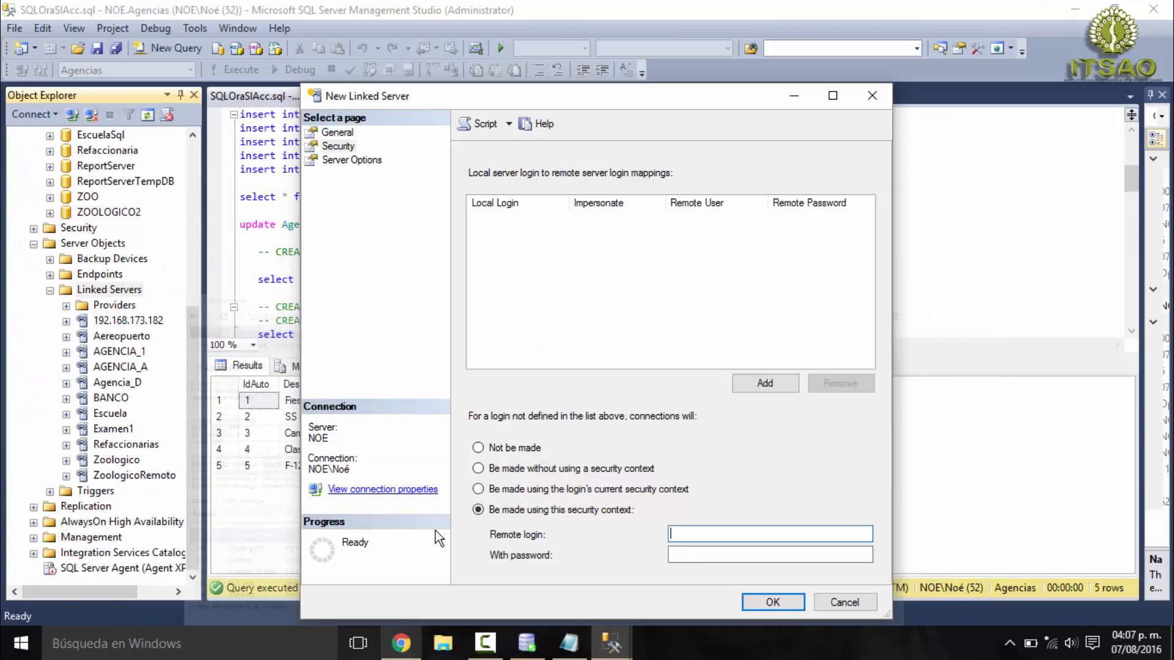
pyautogui.click(672, 536)
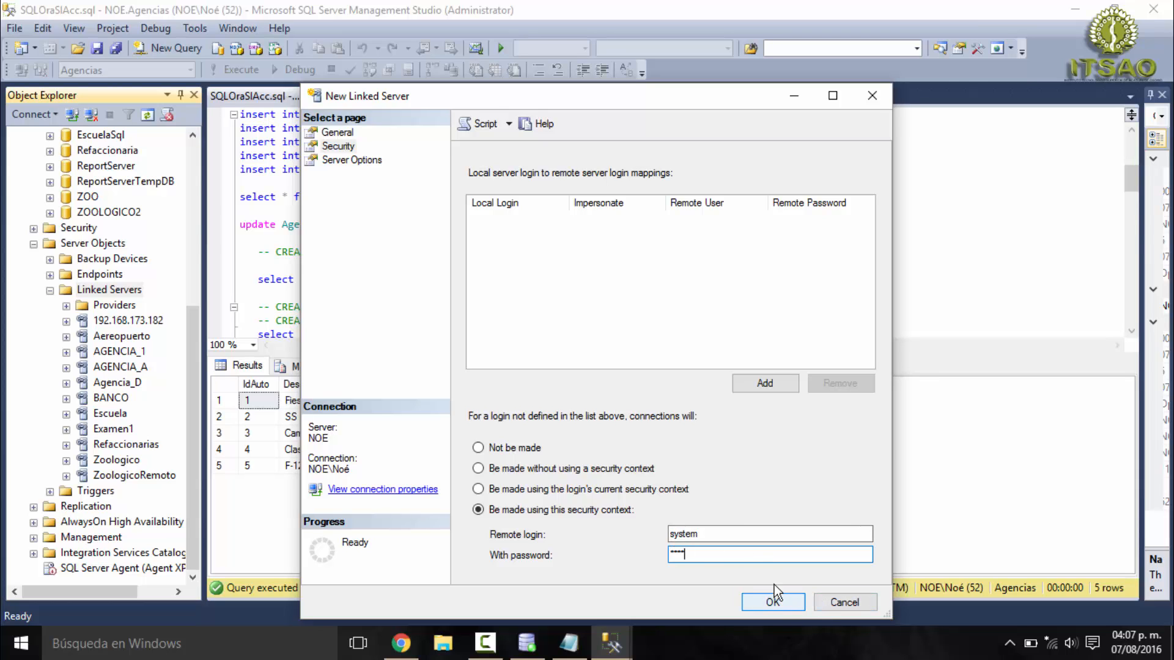
pyautogui.click(840, 604)
# - Review the general, server option and security properties of the existing AGENCIA_1 linked server, and close them without changes
pyautogui.rightClick(122, 350)
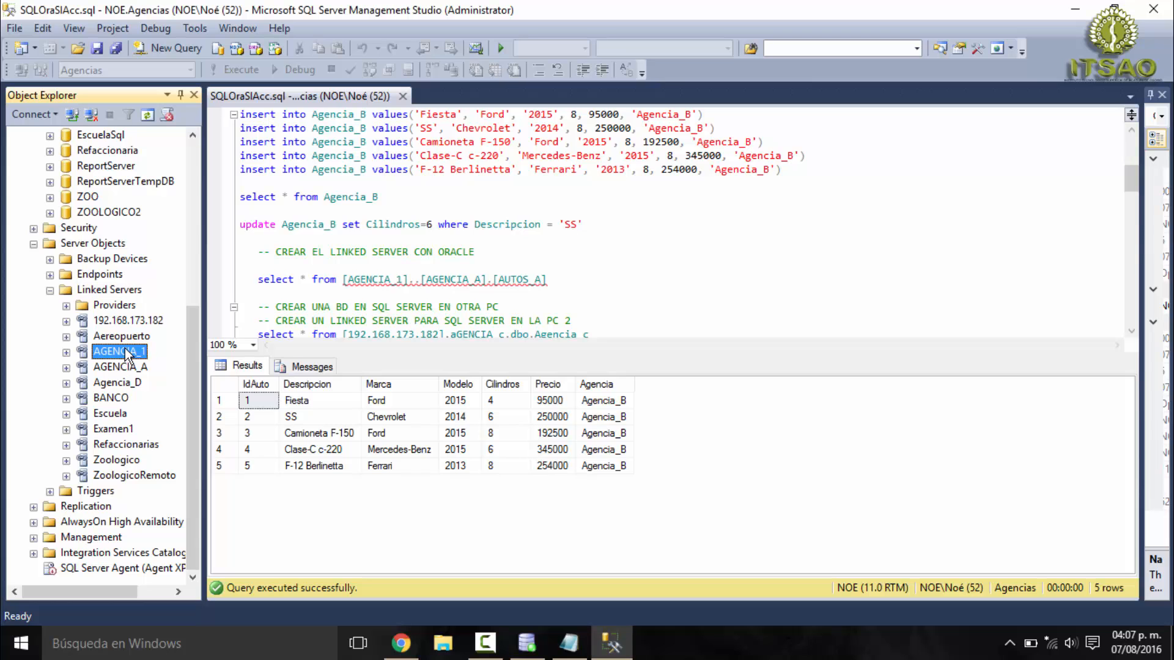
pyautogui.click(194, 555)
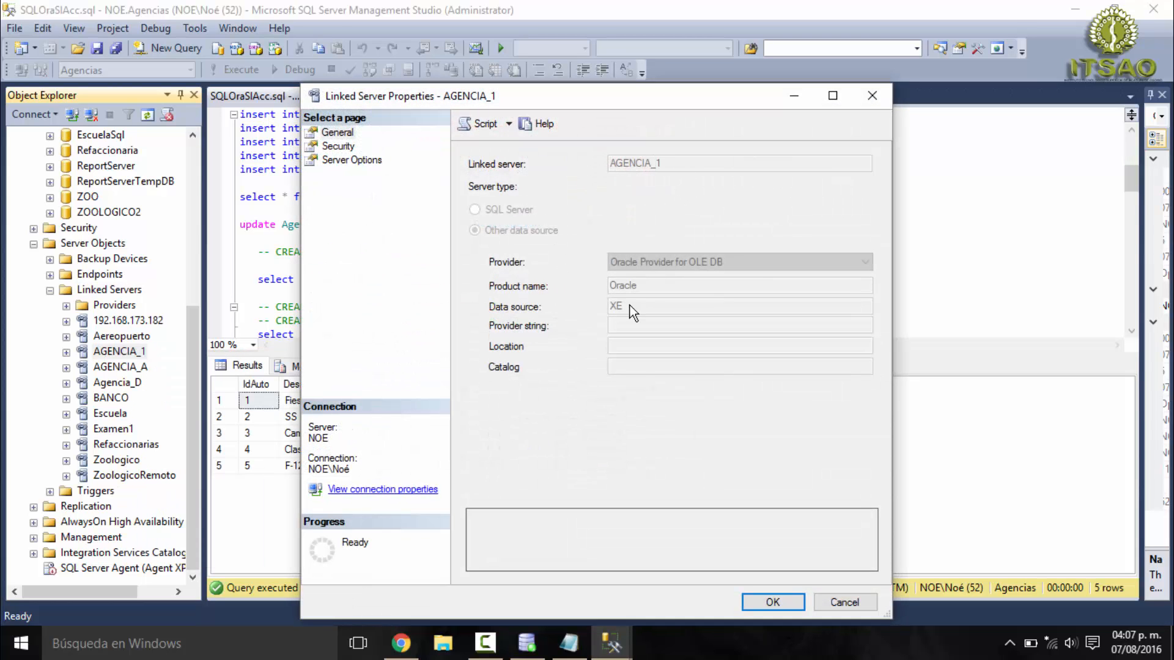
pyautogui.click(367, 161)
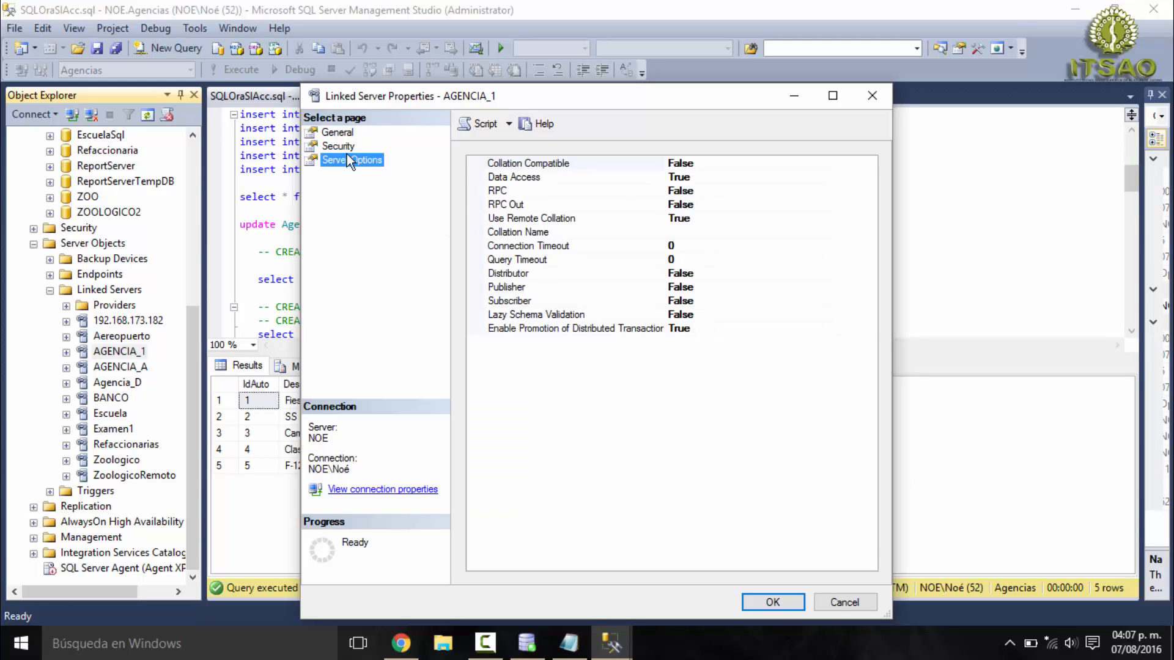
pyautogui.click(339, 147)
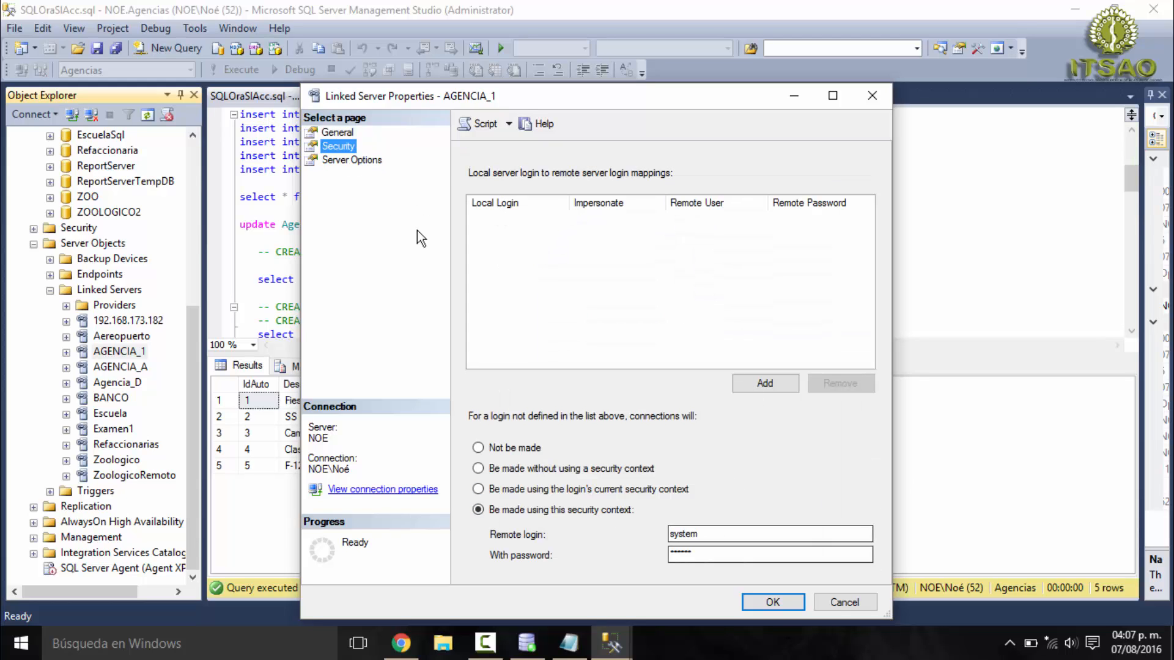
pyautogui.click(337, 133)
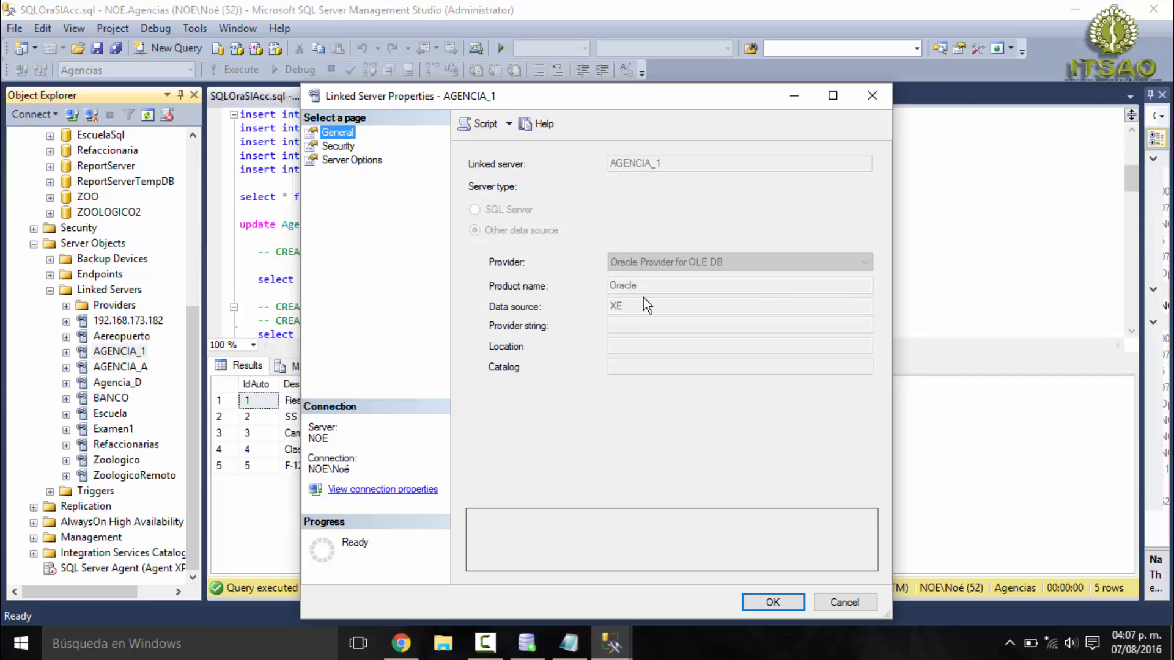
pyautogui.click(844, 602)
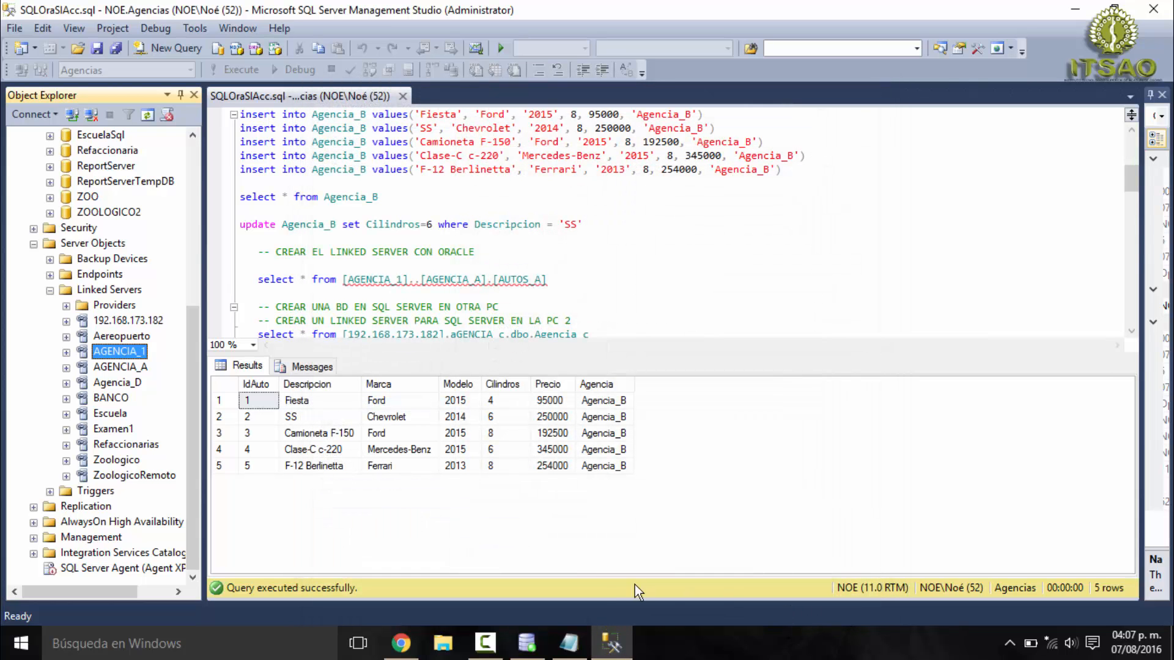
# - Switch to Oracle Application Express, check the table name in the create table statement, and return to SQL Server Management Studio
pyautogui.click(401, 643)
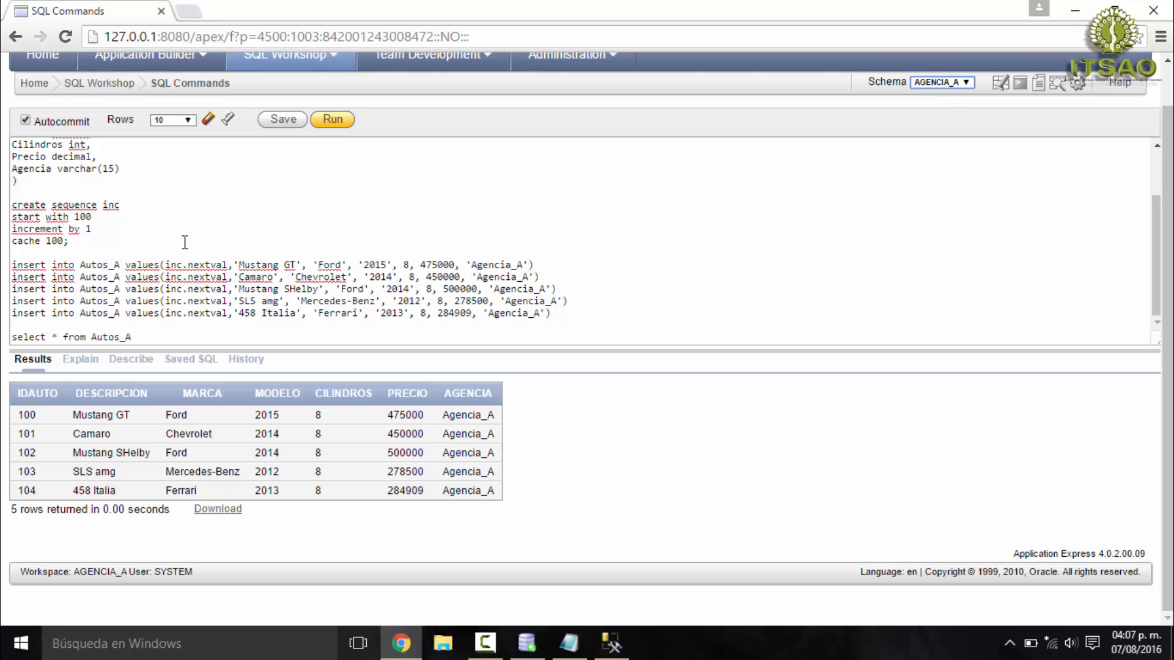
pyautogui.scroll(4, 182, 242)
pyautogui.doubleClick(105, 190)
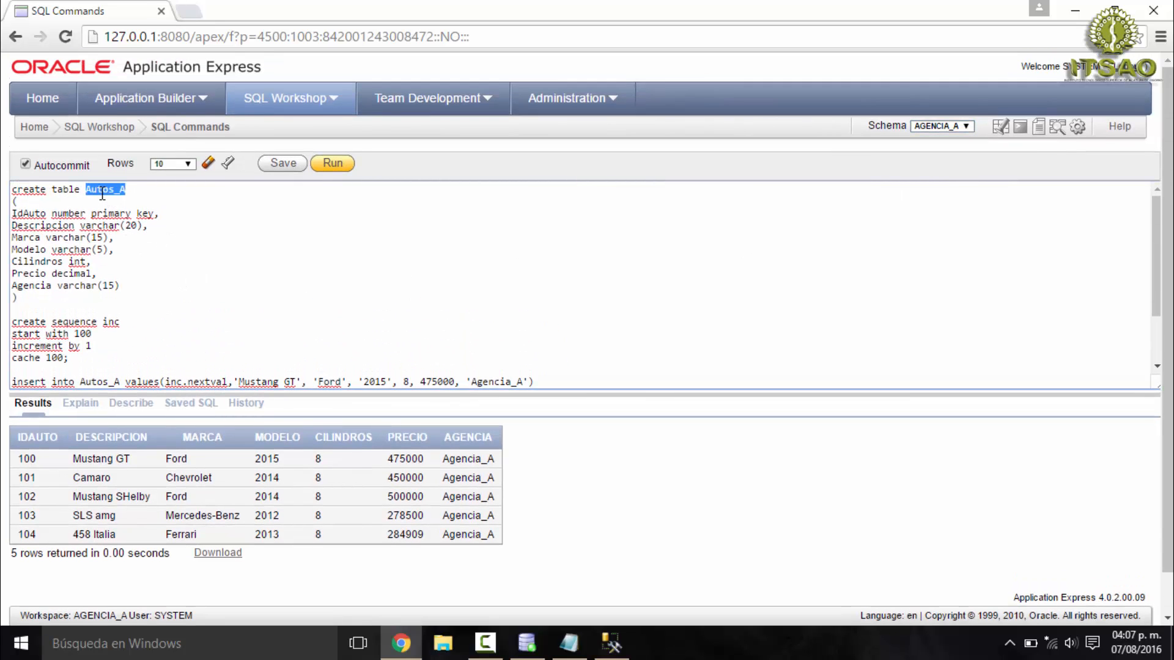
pyautogui.click(398, 642)
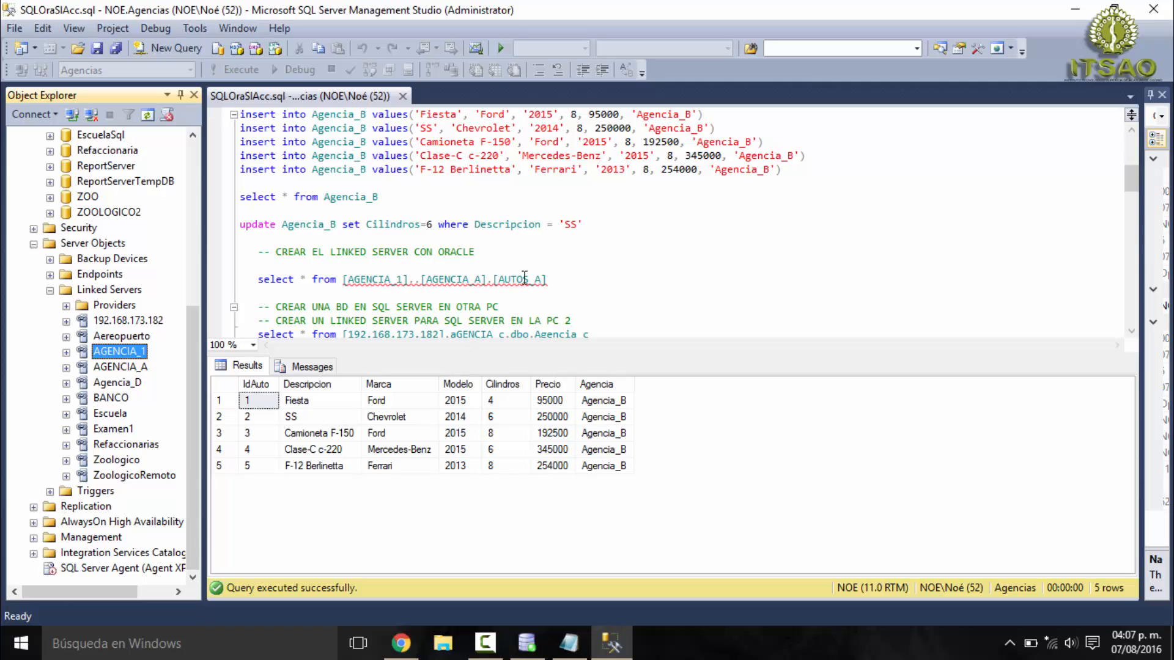
# - Examine the linked server, schema and table parts of the Oracle select statement, and compare the table name with Oracle Application Express
pyautogui.click(484, 253)
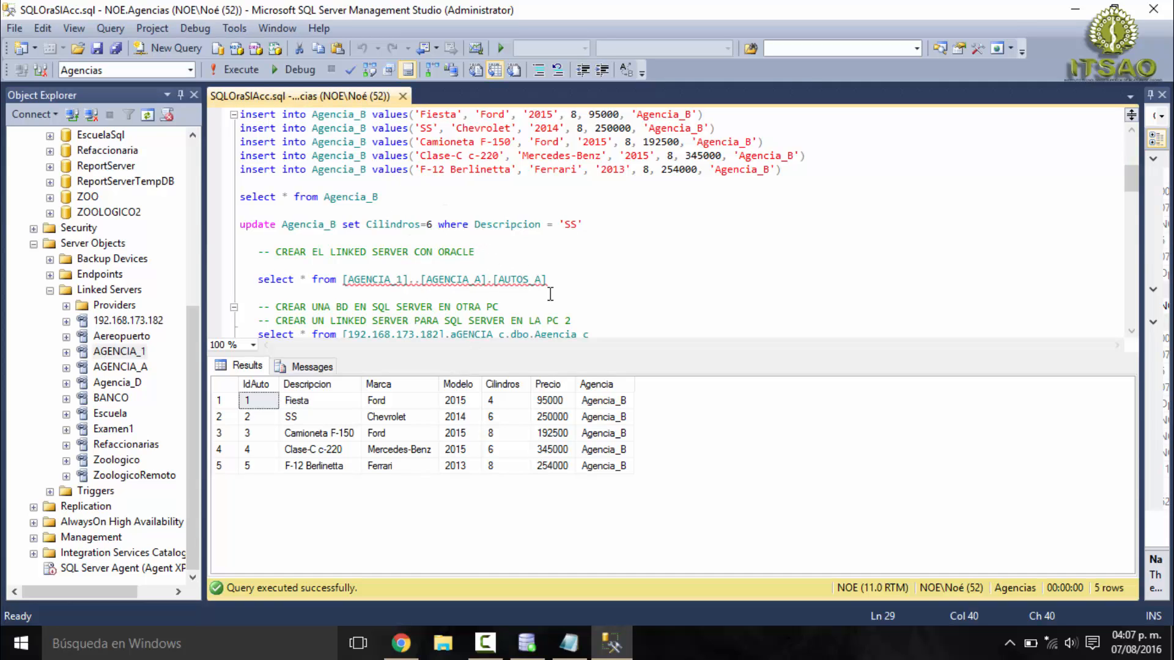
pyautogui.moveTo(559, 281); pyautogui.dragTo(242, 280)
pyautogui.click(275, 280)
pyautogui.doubleClick(276, 281)
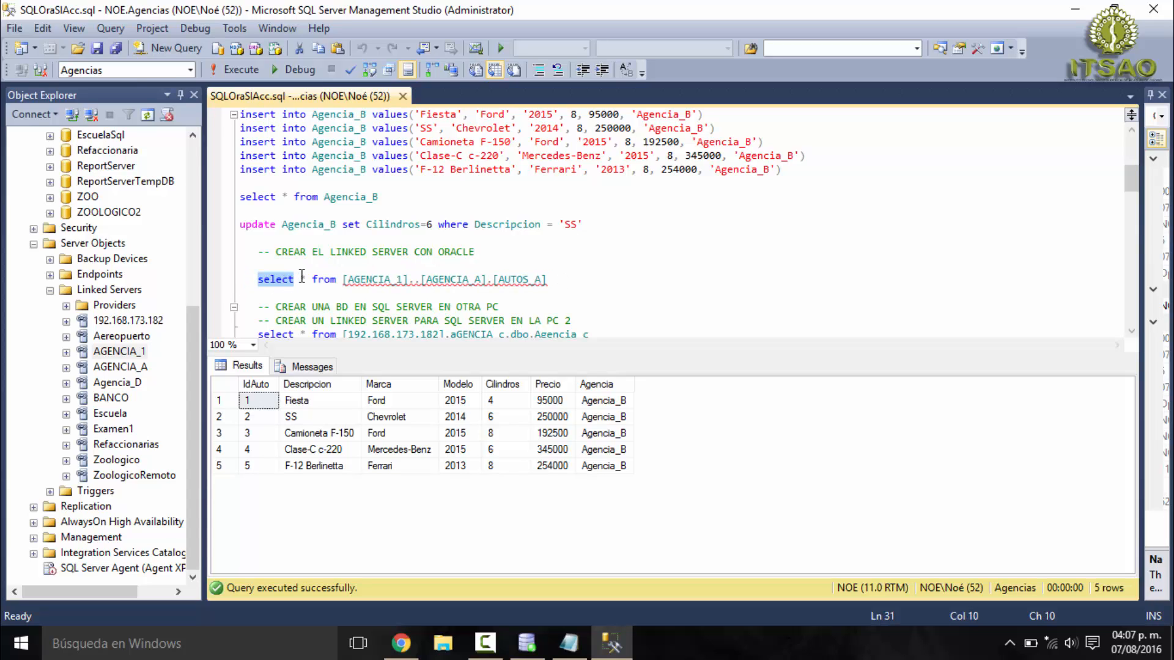
pyautogui.click(307, 276)
pyautogui.click(324, 281)
pyautogui.doubleClick(376, 282)
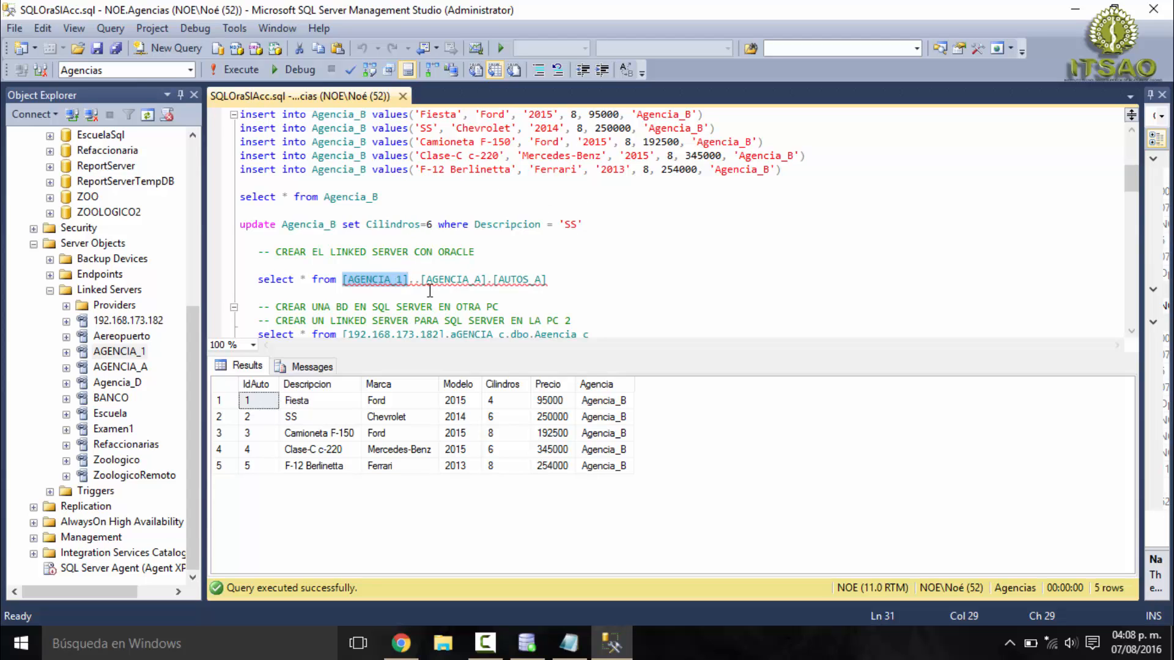
pyautogui.moveTo(399, 283)
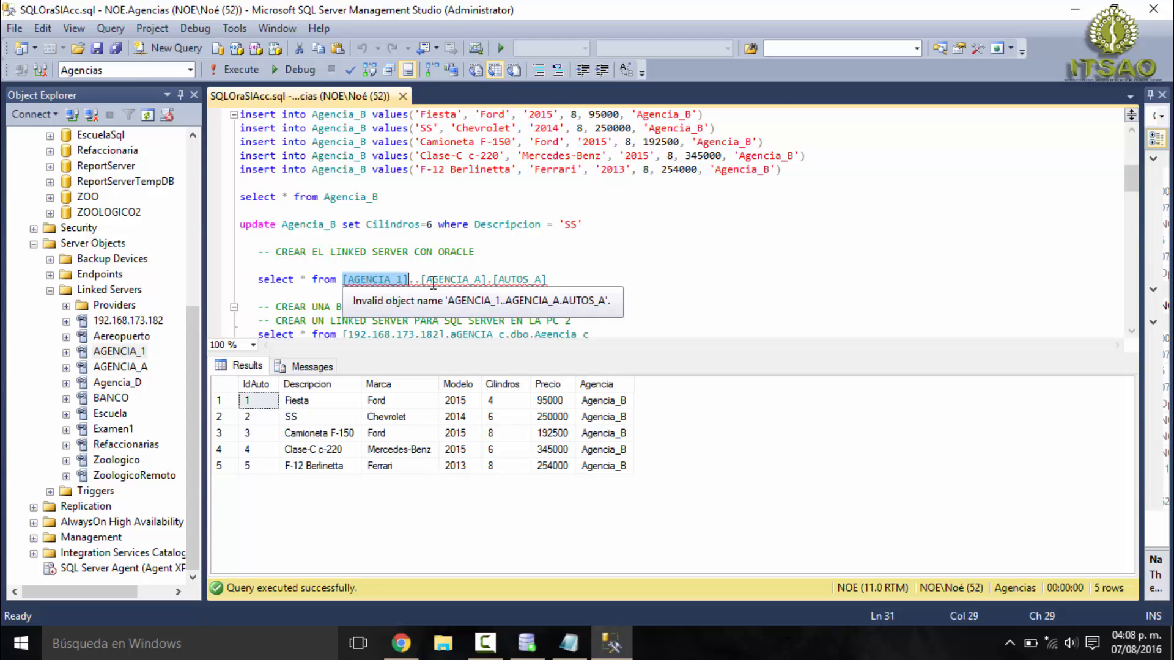
pyautogui.moveTo(420, 280); pyautogui.dragTo(487, 280)
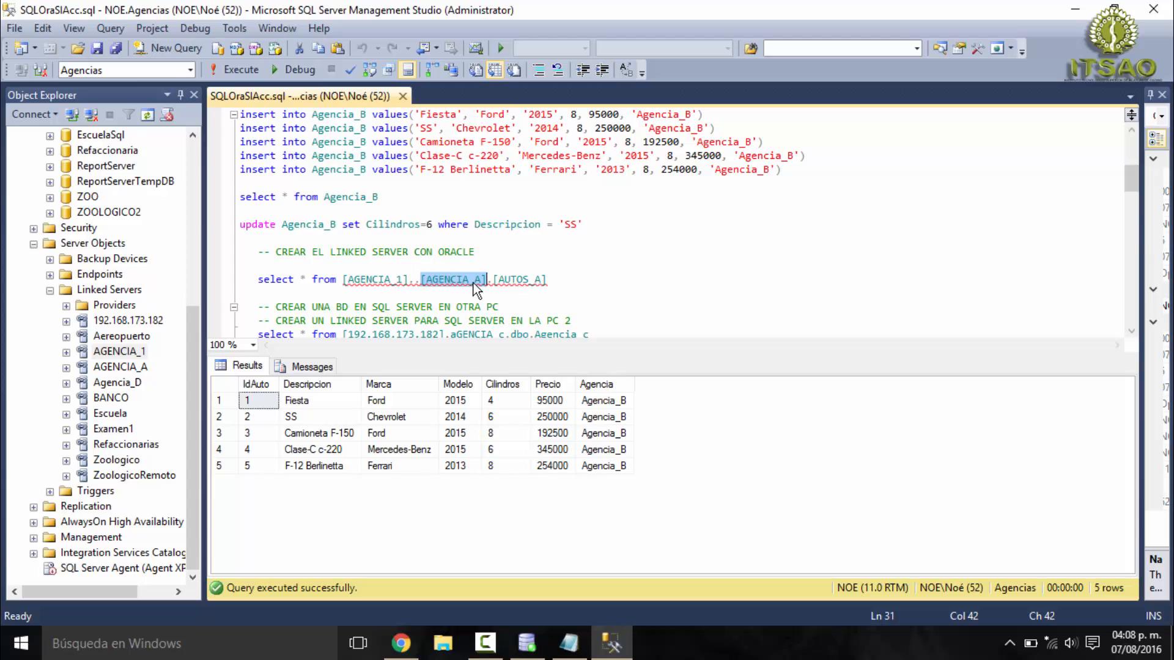
pyautogui.moveTo(476, 285)
pyautogui.doubleClick(520, 282)
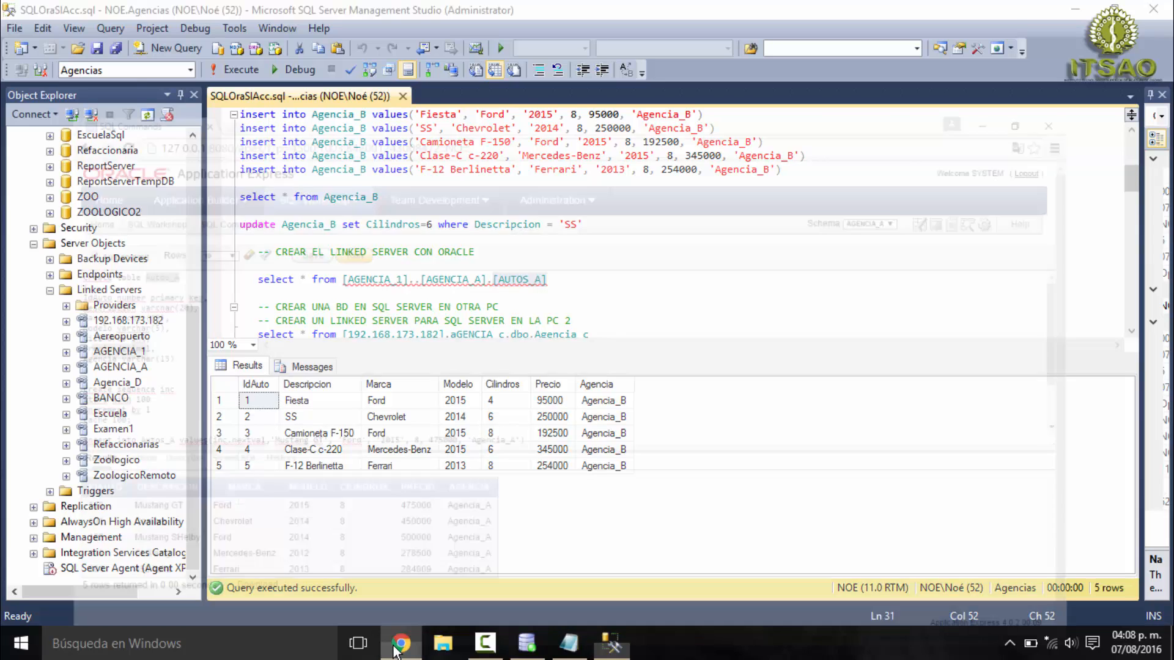
pyautogui.click(401, 643)
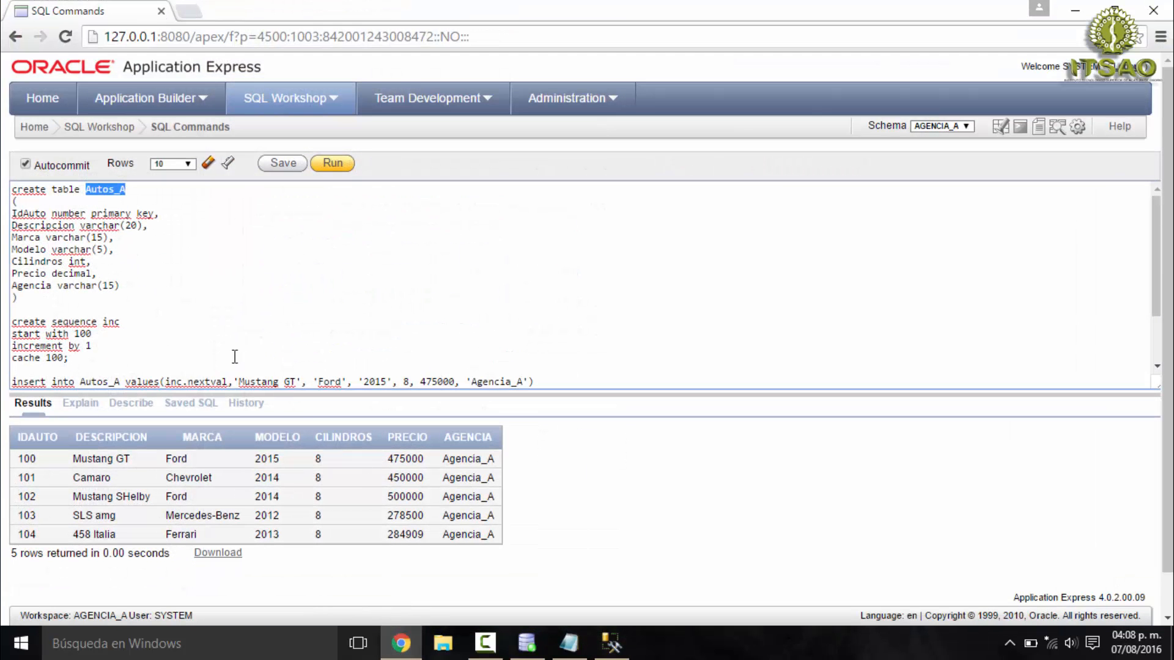
pyautogui.click(400, 643)
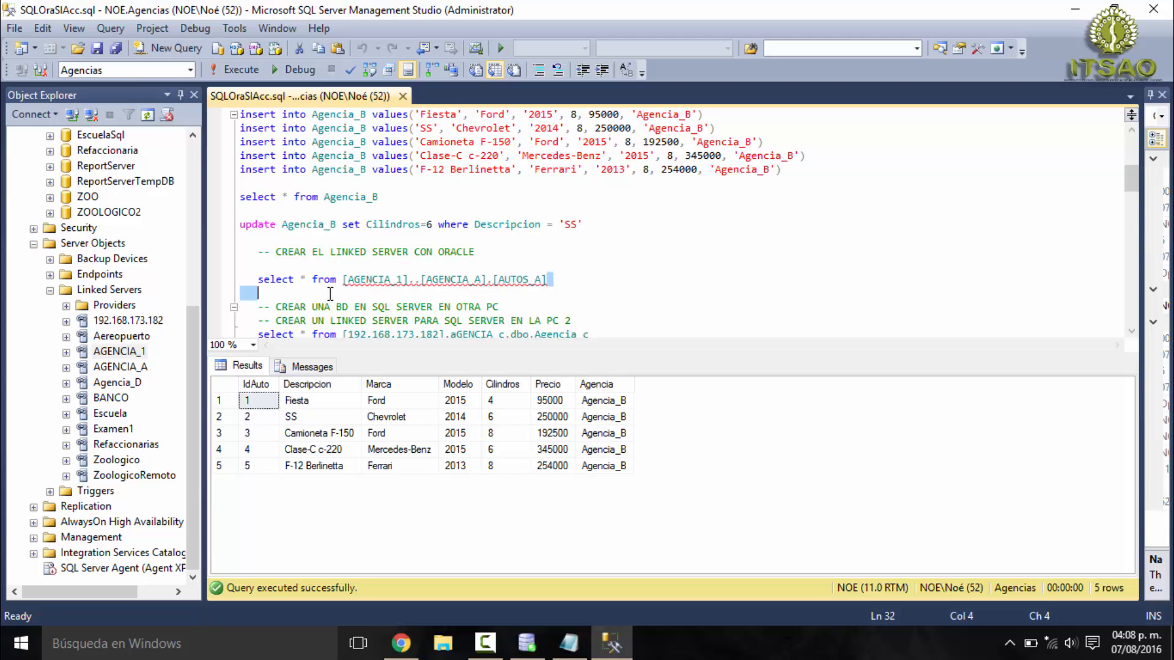
# - Run only select * from [AGENCIA_1]..[AGENCIA_A].[AUTOS_A] and compare its rows with the Autos_A results in Oracle Application Express
pyautogui.moveTo(549, 280); pyautogui.dragTo(233, 280)
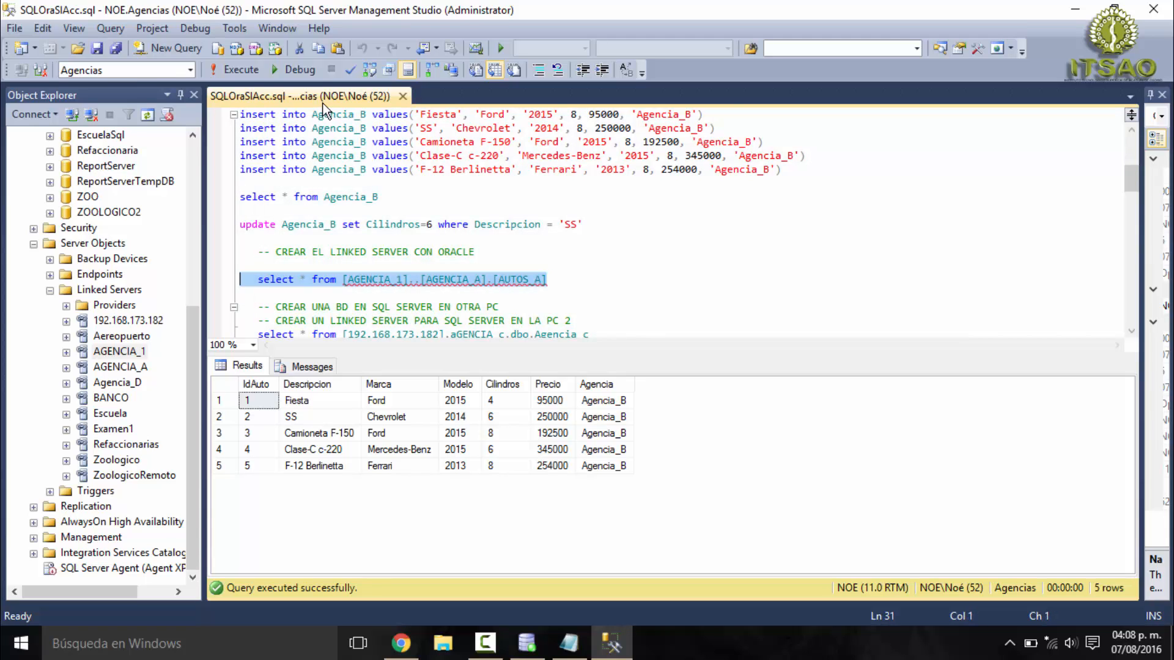
pyautogui.click(239, 70)
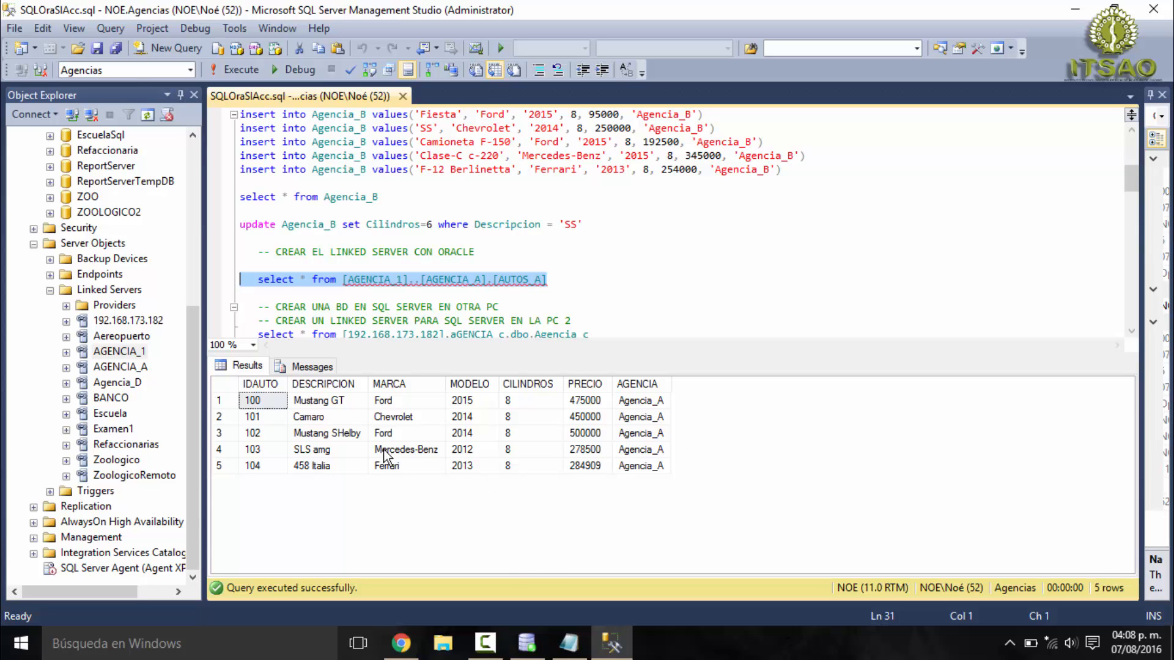
pyautogui.click(398, 642)
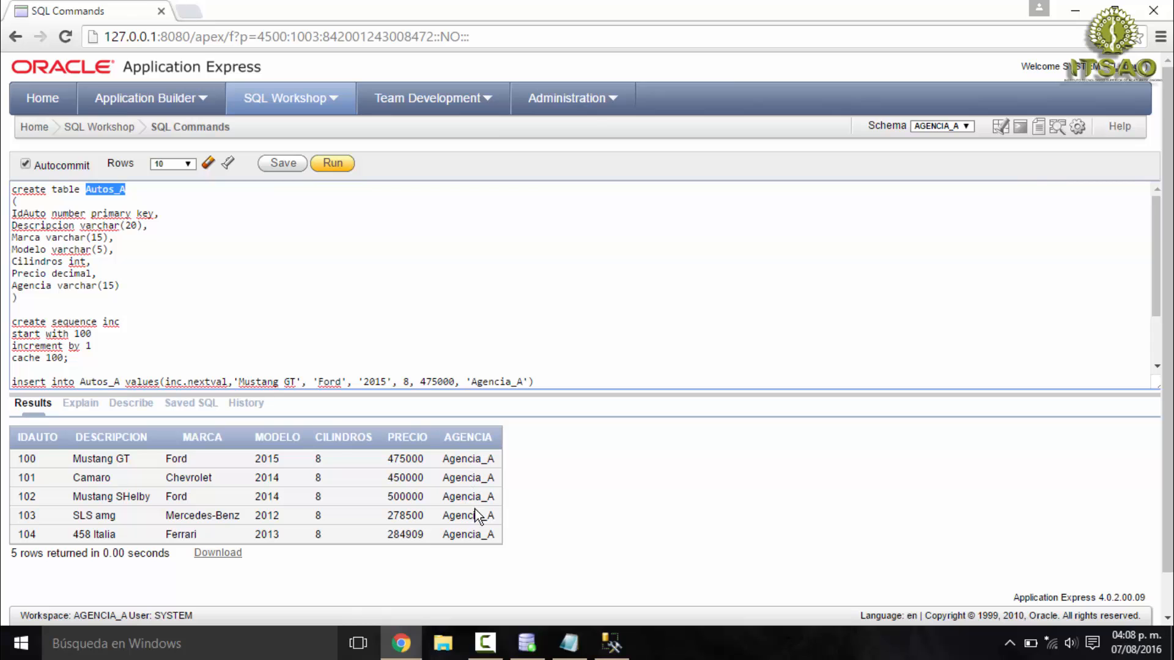
pyautogui.click(611, 642)
pyautogui.click(639, 486)
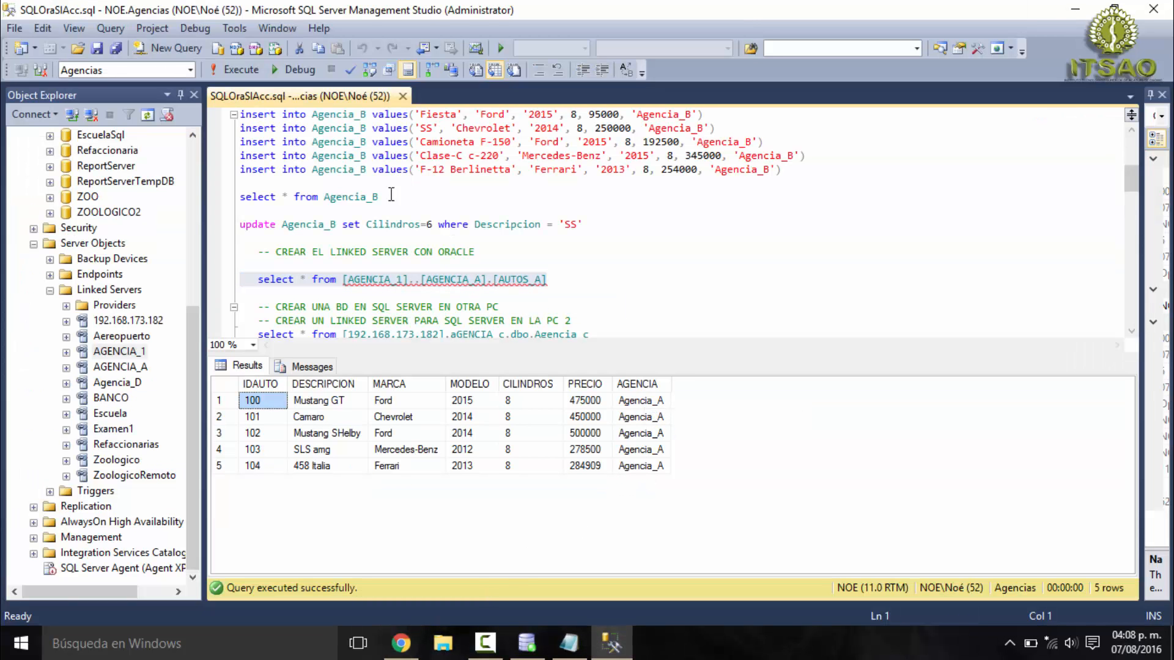
# - Run only the select * from Agencia_B statement and deselect it
pyautogui.moveTo(379, 197); pyautogui.dragTo(240, 197)
pyautogui.click(236, 70)
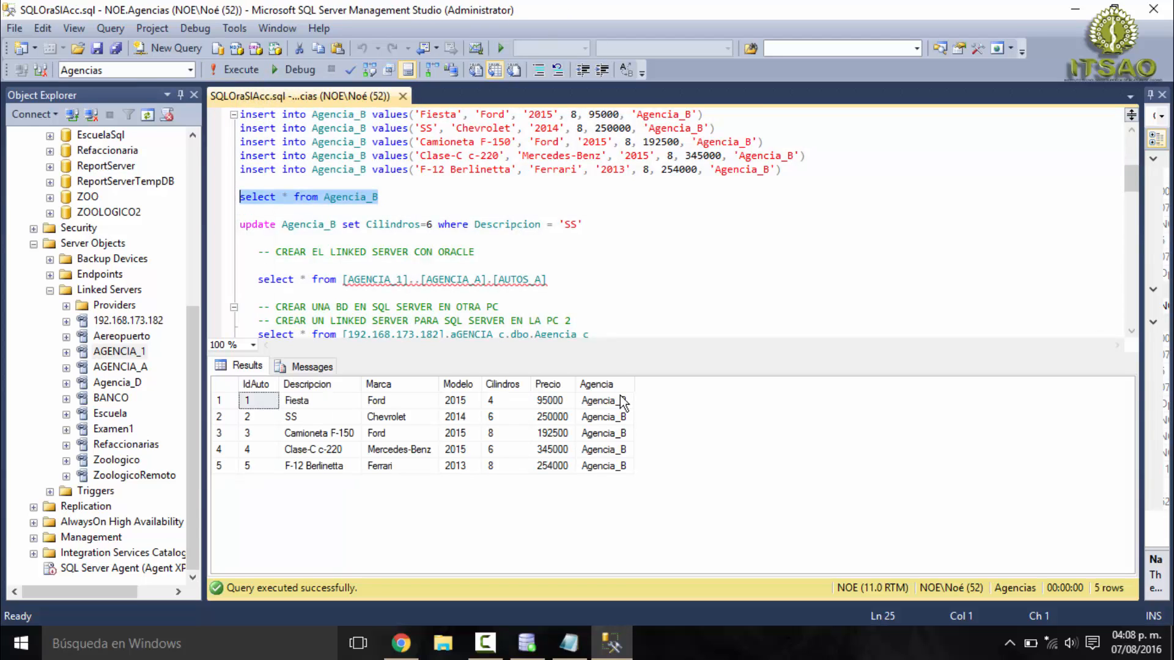
pyautogui.click(504, 196)
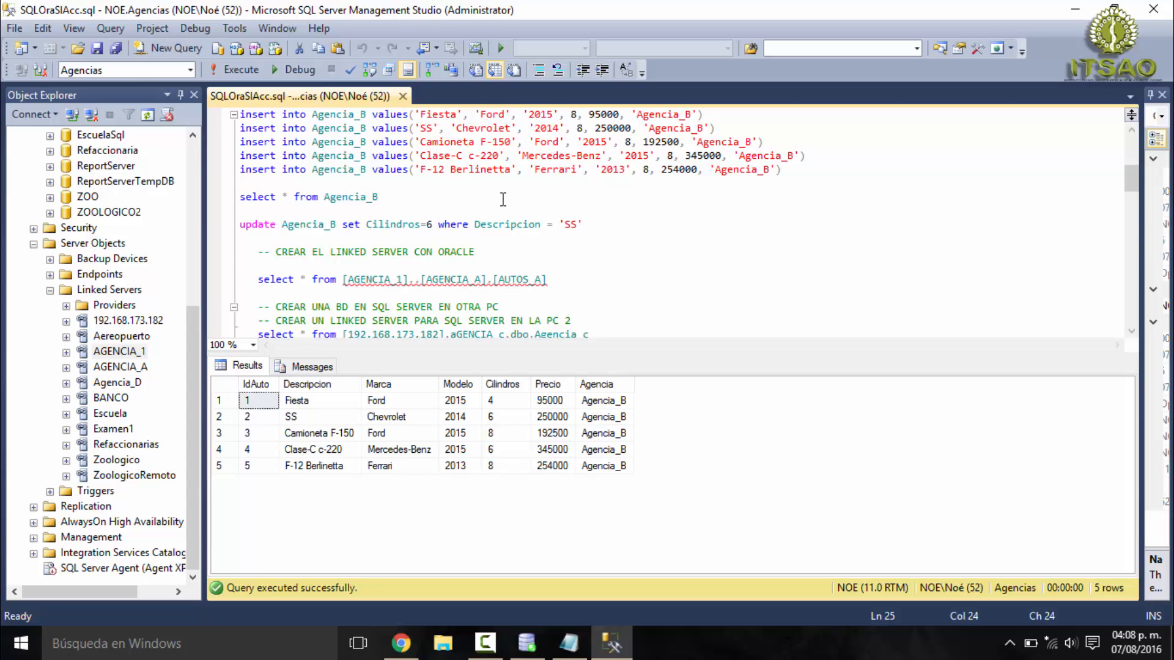
# - Find the comments about the SQL Server database on another PC, and open a Command Prompt with administrator rights
pyautogui.scroll(-1, 527, 261)
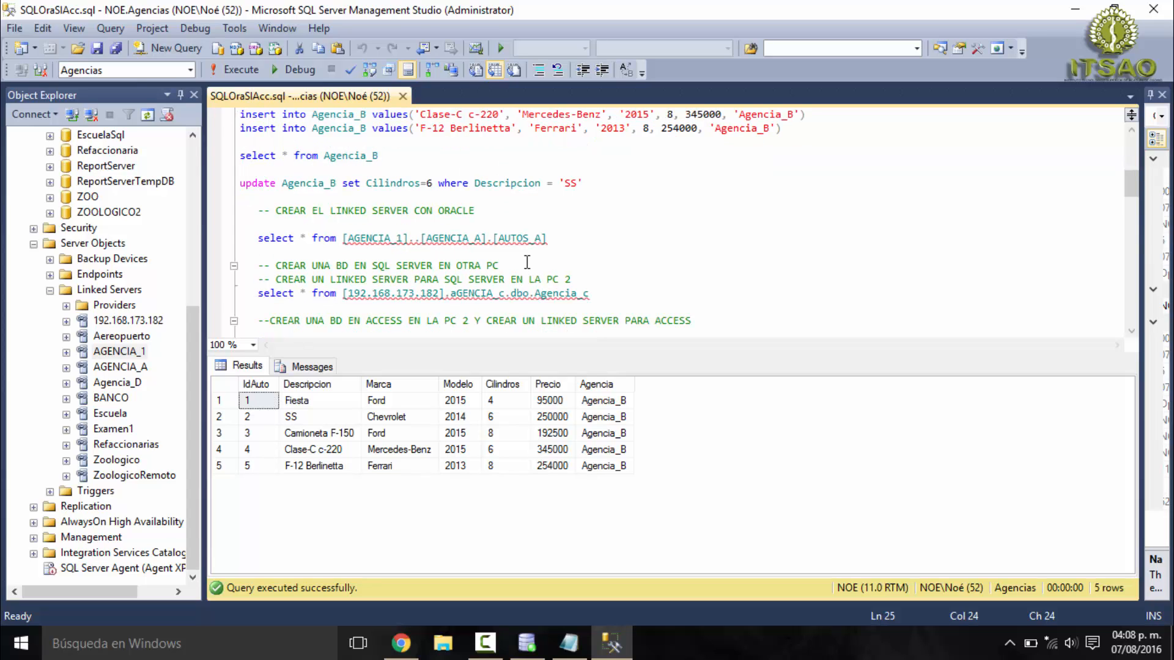
pyautogui.moveTo(495, 293)
pyautogui.click(499, 266)
pyautogui.click(21, 643)
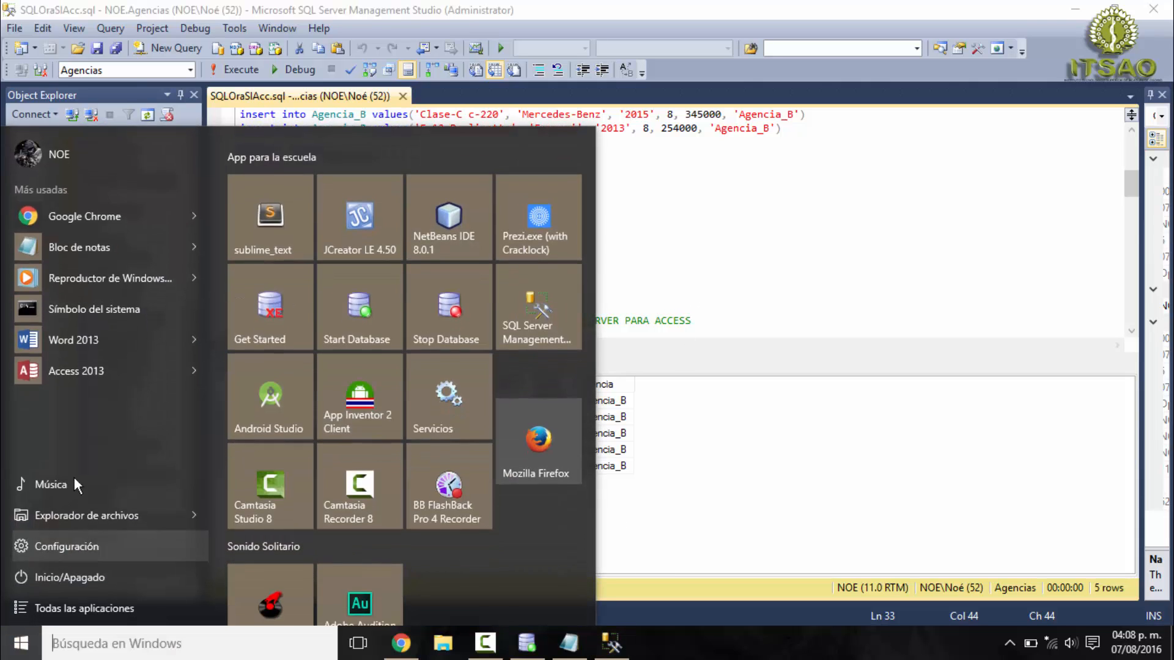
pyautogui.rightClick(79, 323)
pyautogui.moveTo(258, 377)
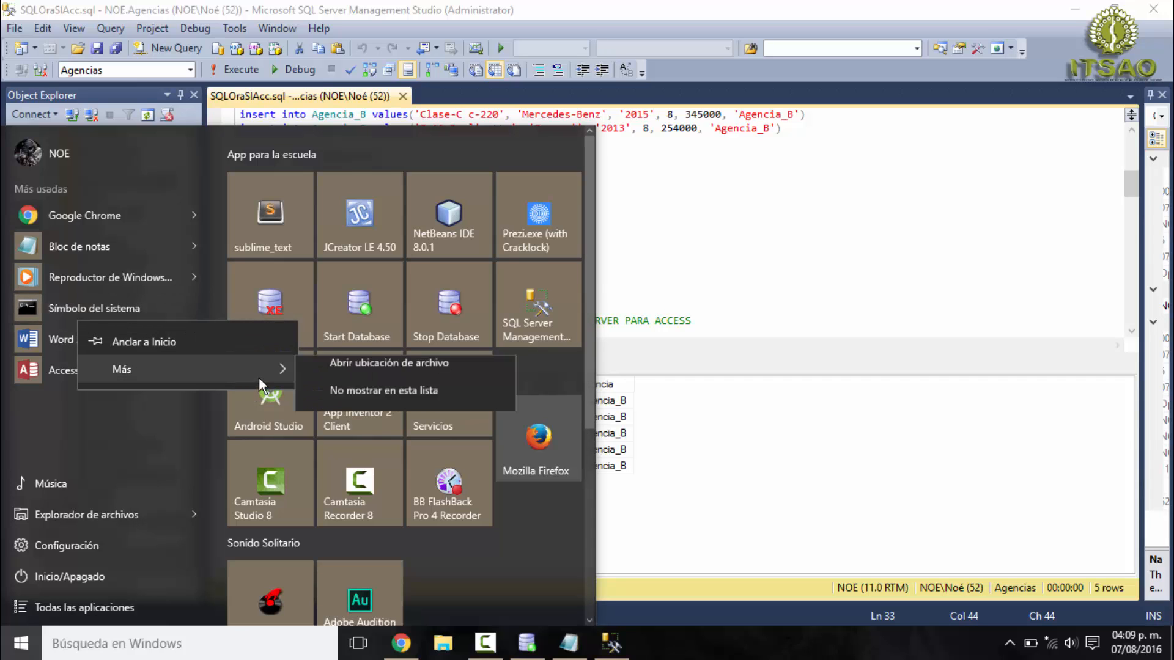
pyautogui.click(372, 404)
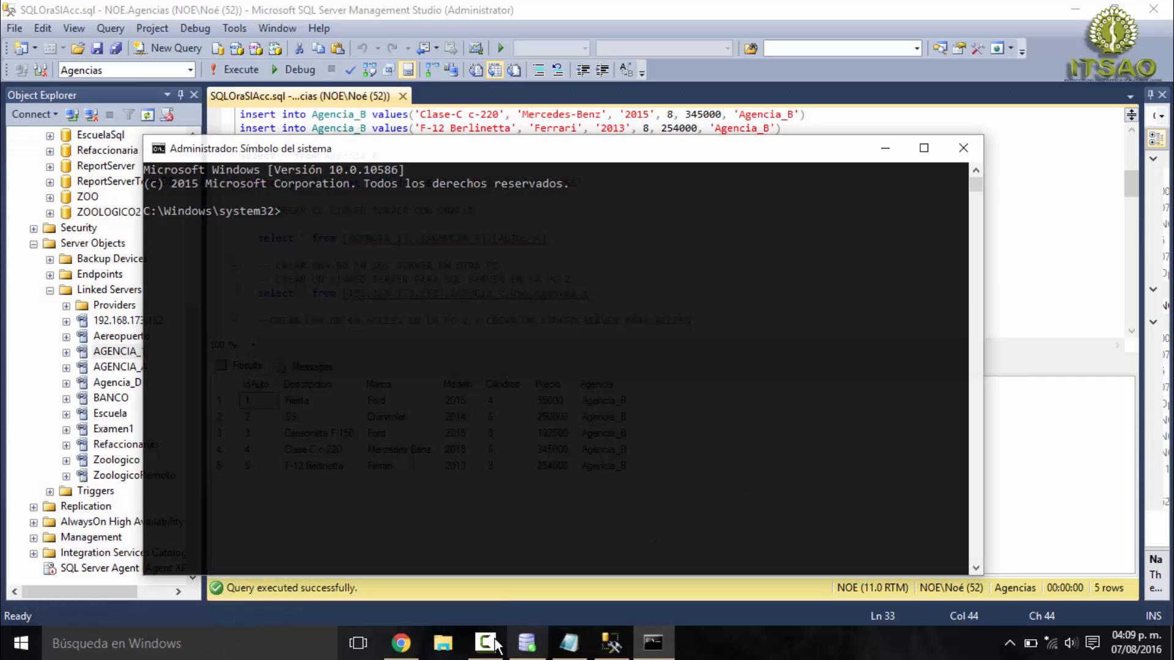
# - Copy the netsh wlan set hostednetwork command with mode=allow, ssid=Topicos and its network key from the Modem notes, and run it in the Command Prompt
pyautogui.click(577, 651)
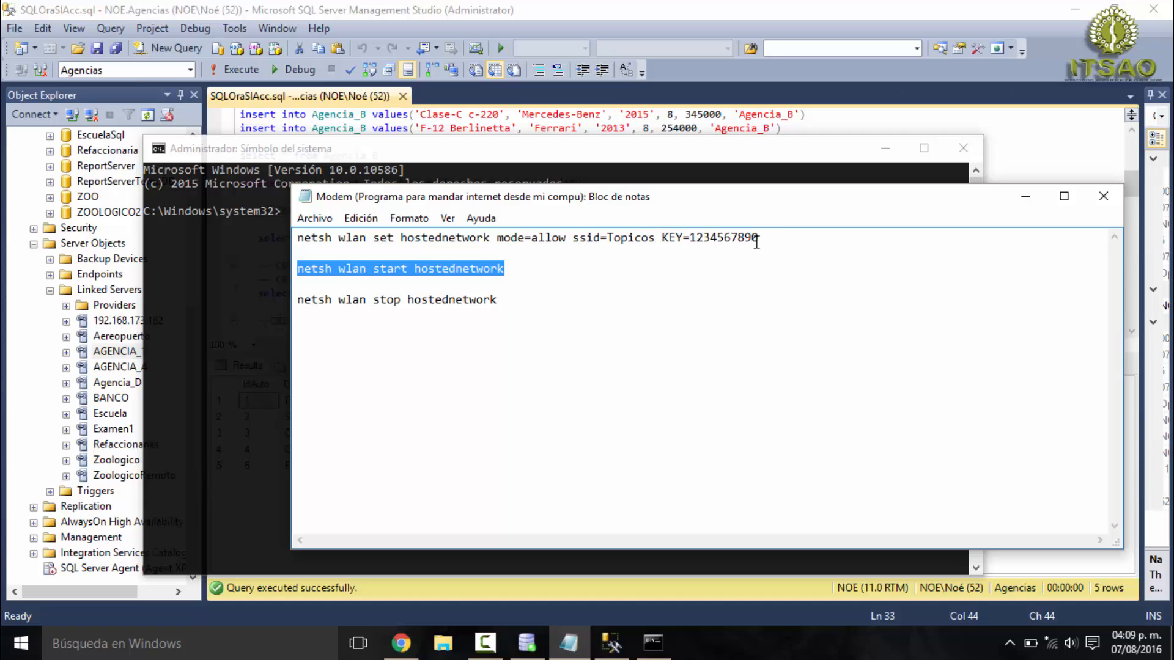
pyautogui.moveTo(779, 239); pyautogui.dragTo(292, 237)
pyautogui.press('super+c')
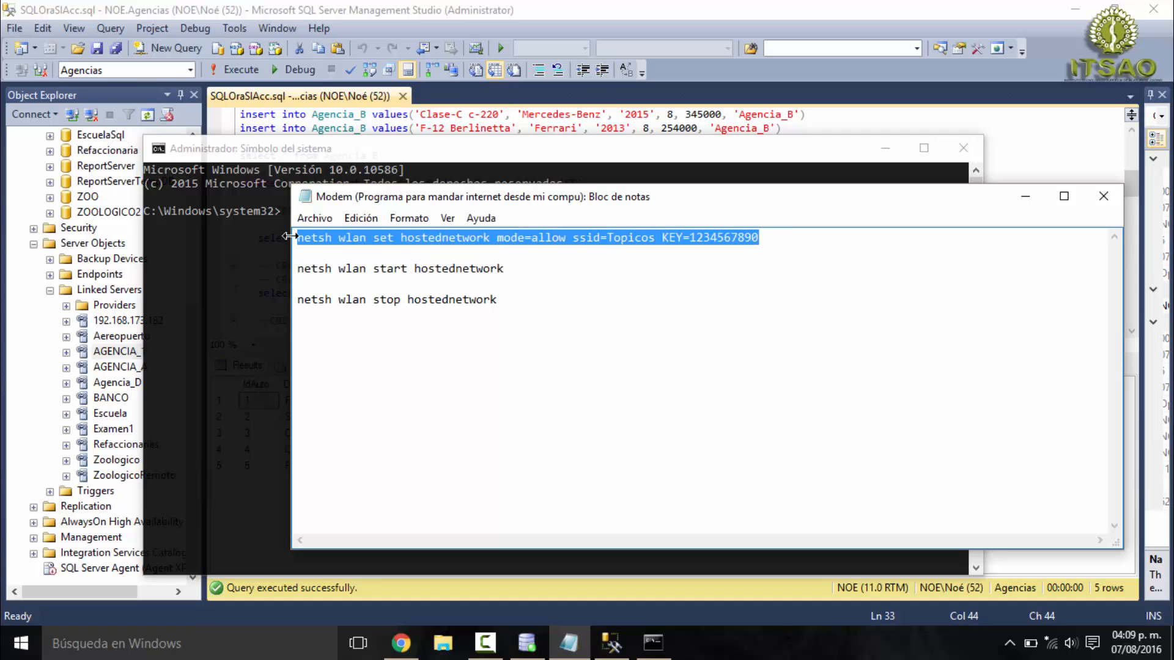
pyautogui.click(270, 240)
pyautogui.rightClick(298, 219)
pyautogui.press('Return')
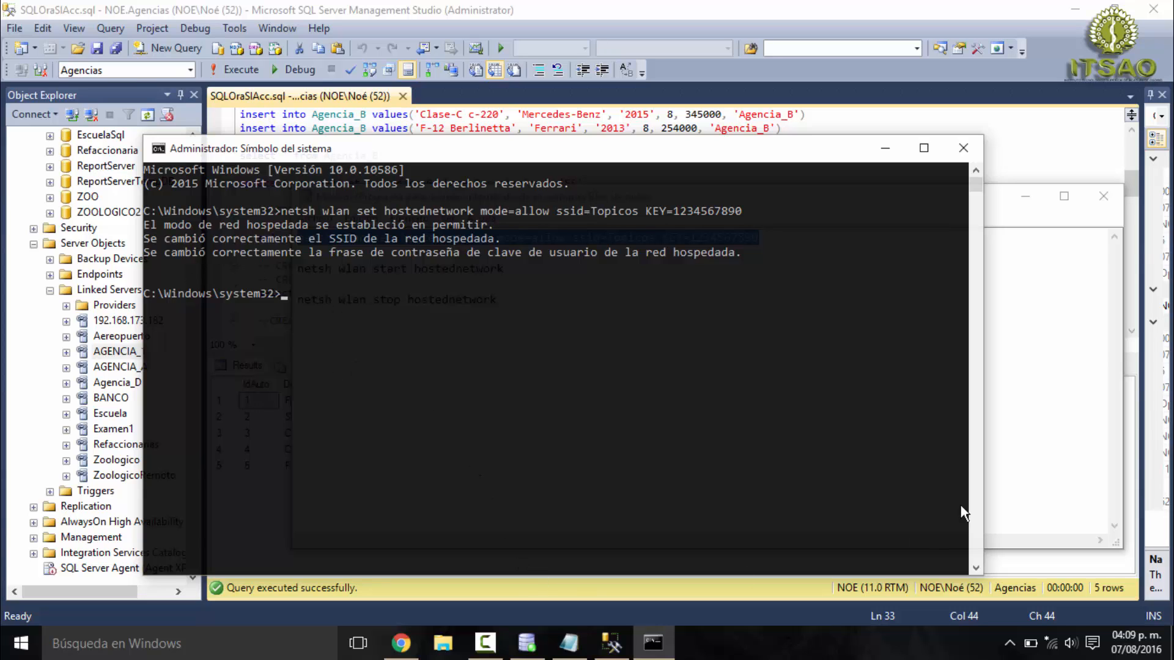
# - Copy netsh wlan start hostednetwork from the notes, run it in the Command Prompt, and minimize that window
pyautogui.click(1027, 493)
pyautogui.moveTo(529, 269); pyautogui.dragTo(301, 269)
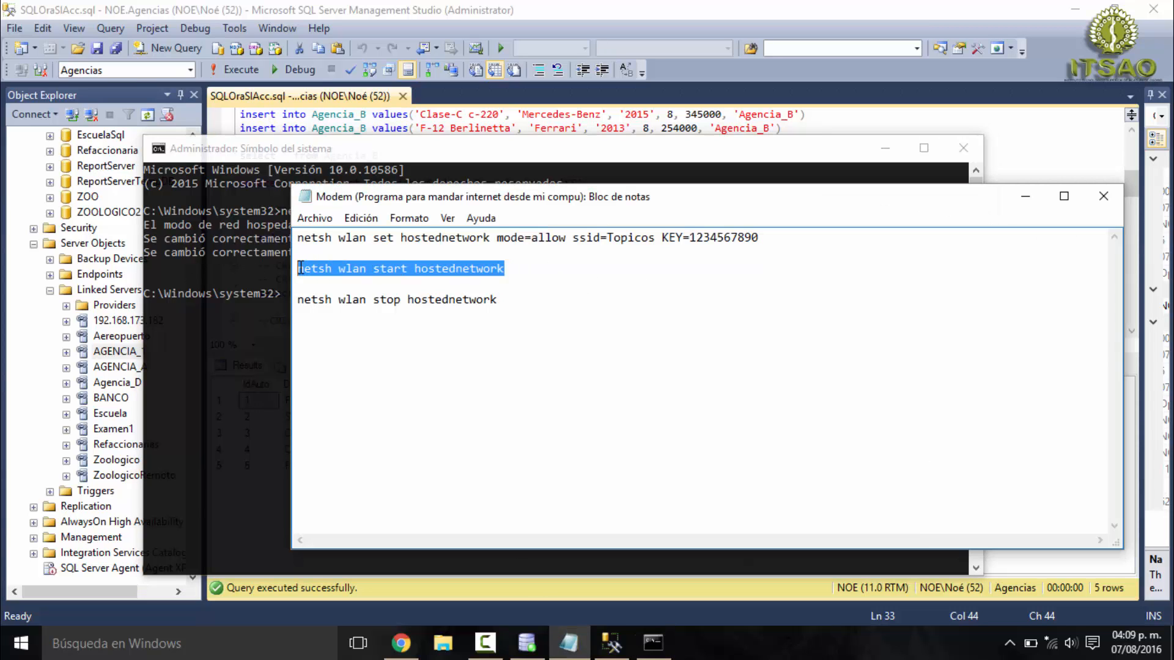
pyautogui.hotkey('ctrl', 'c')
pyautogui.click(278, 295)
pyautogui.rightClick(278, 296)
pyautogui.press('Return')
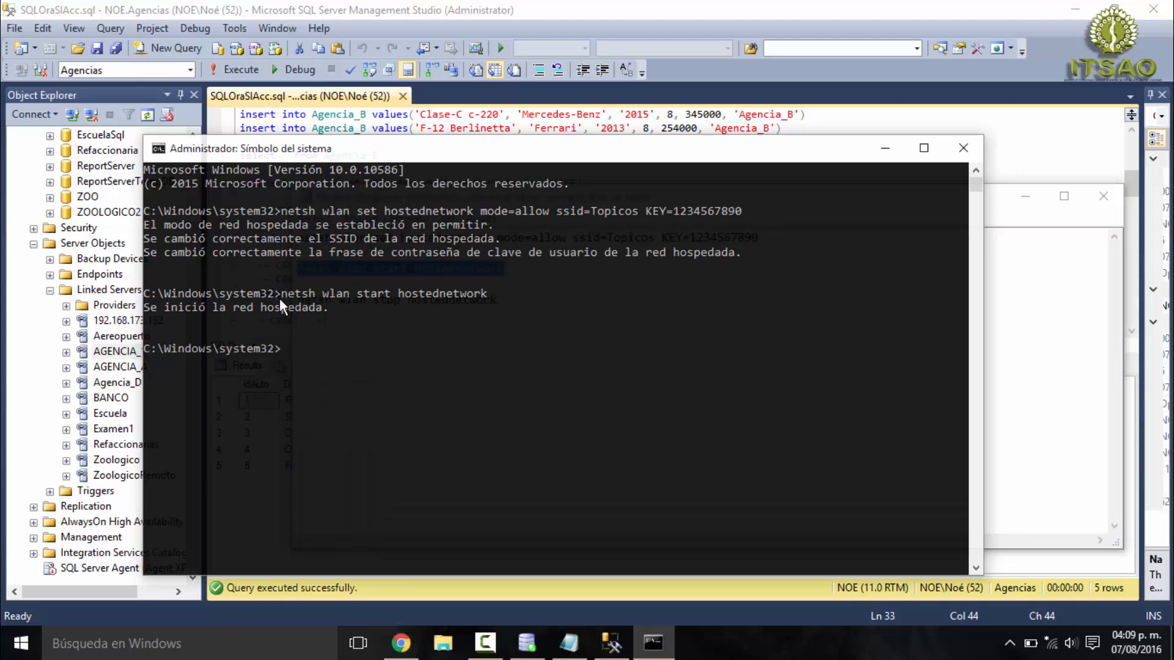
pyautogui.click(887, 151)
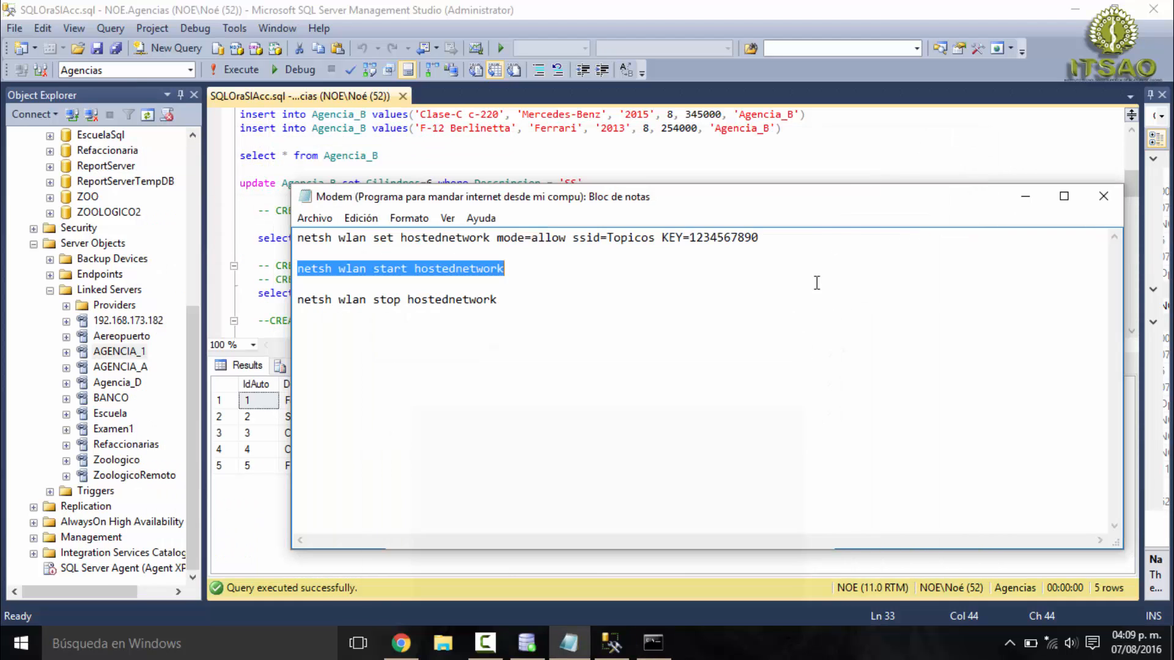
# - Check the network list and the ssid in the Modem notes, and minimize the notes
pyautogui.click(1051, 647)
pyautogui.click(1052, 647)
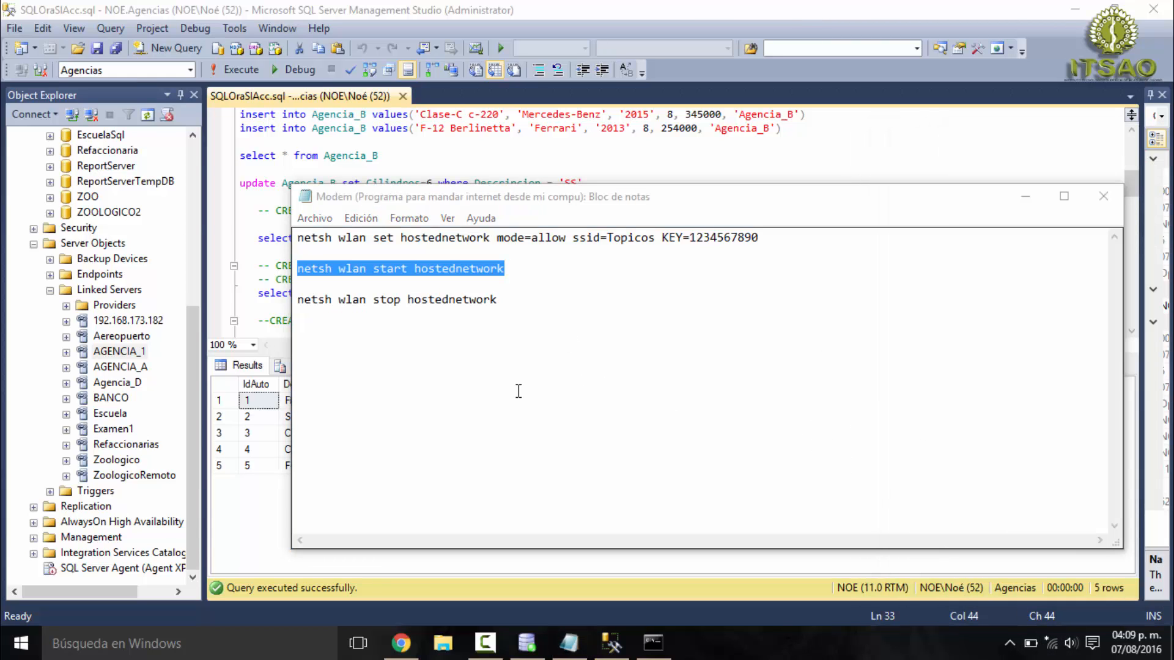
pyautogui.click(570, 642)
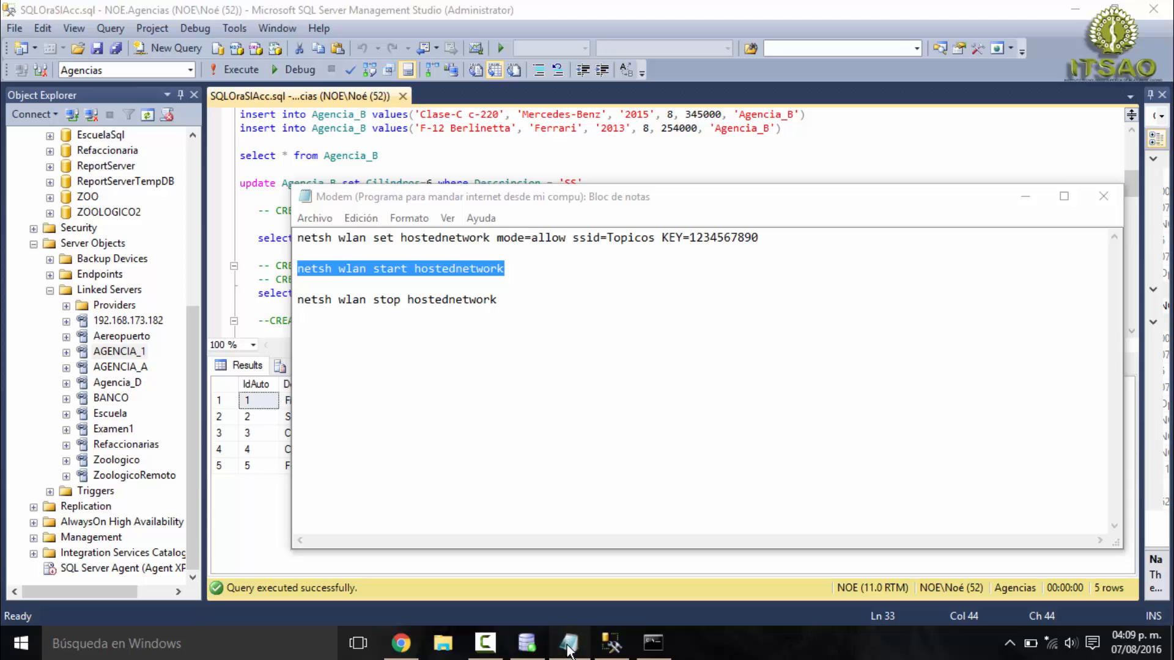
pyautogui.moveTo(655, 239); pyautogui.dragTo(602, 242)
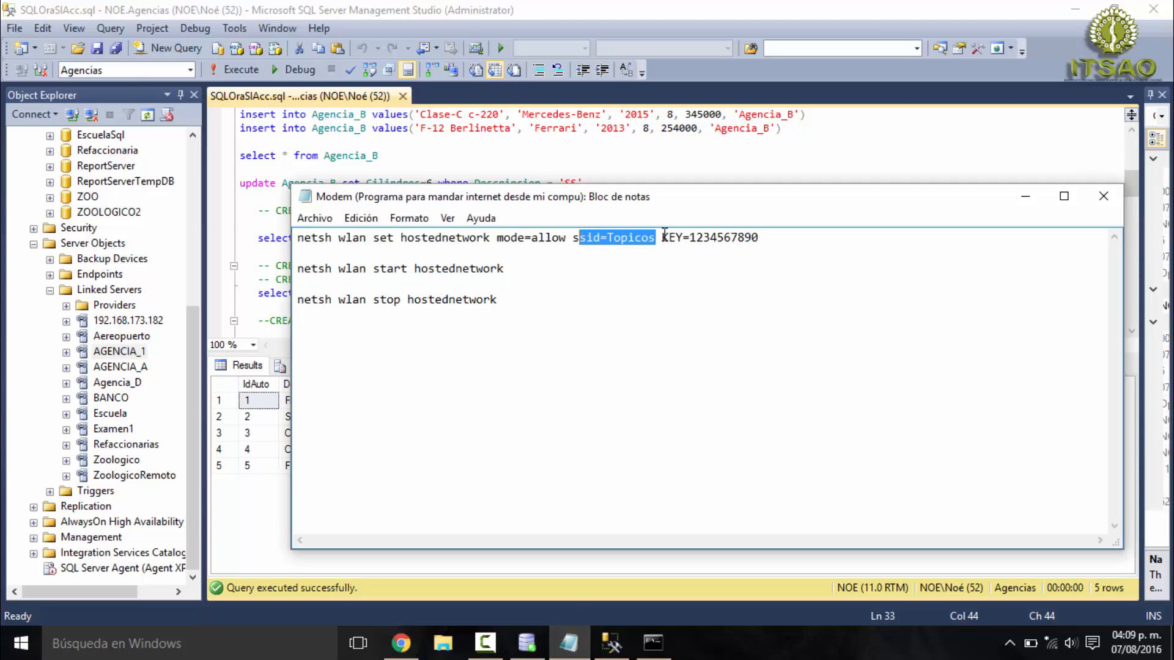
pyautogui.click(1025, 196)
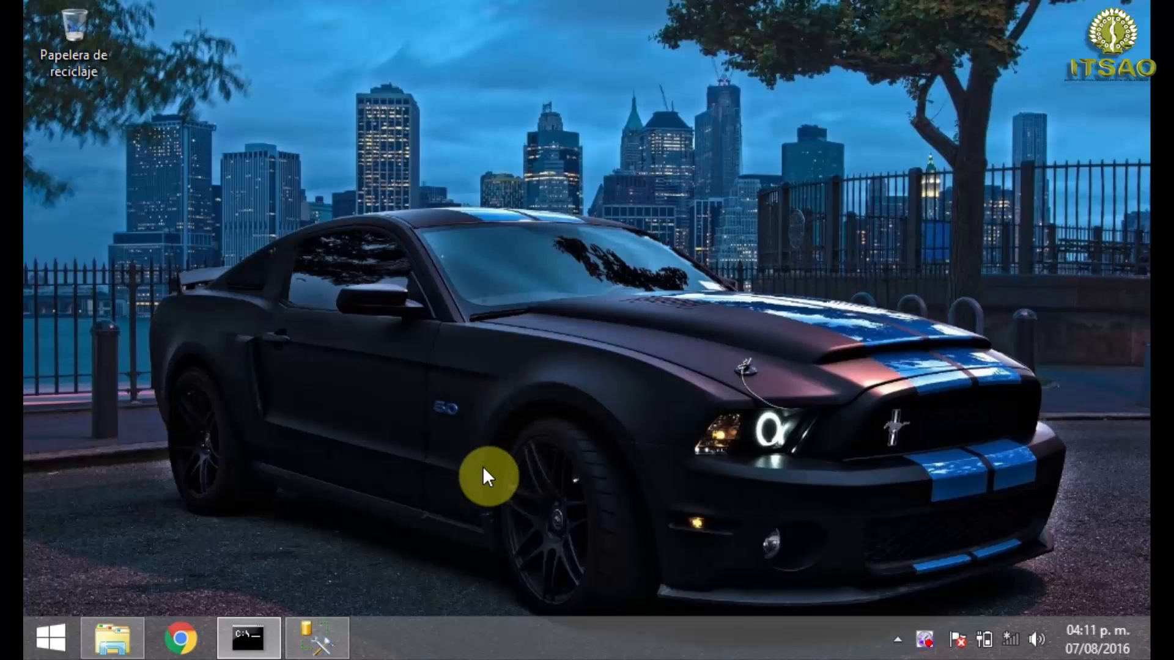
# - On the second PC, connect to the Topicos Wi-Fi network
pyautogui.click(328, 632)
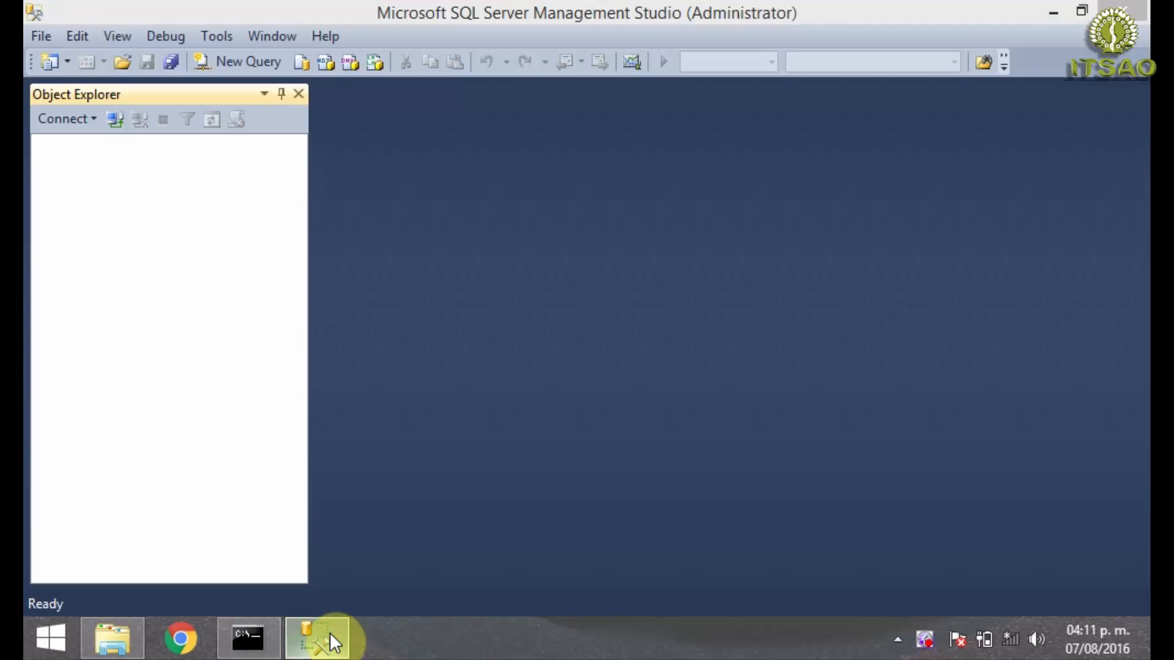
pyautogui.click(329, 632)
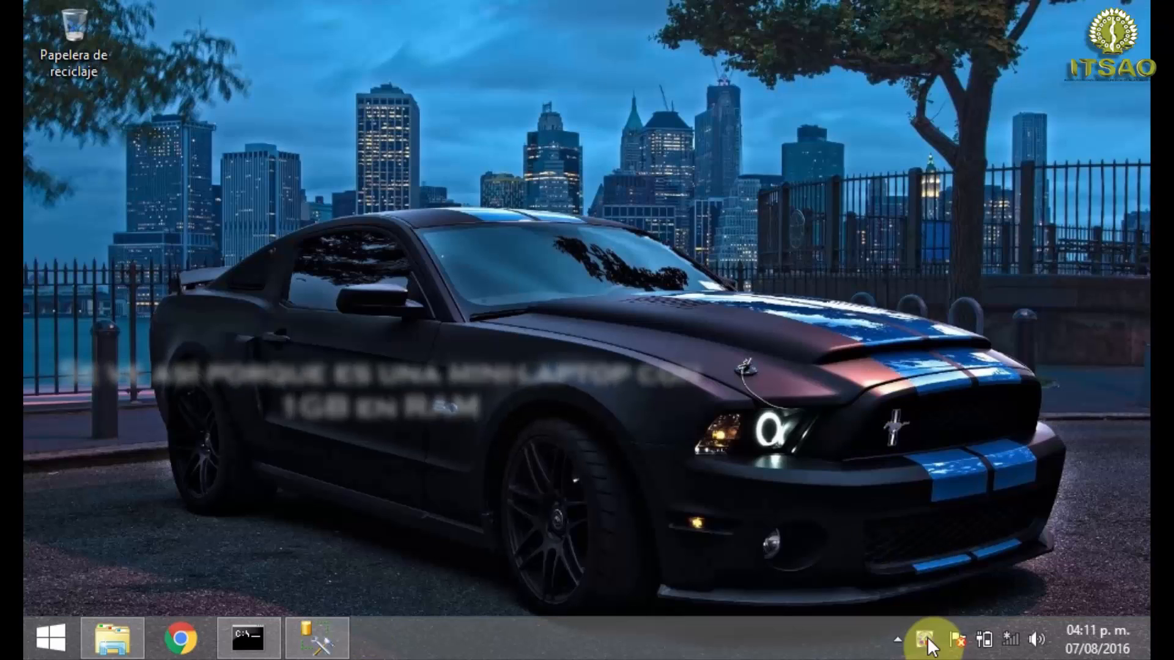
pyautogui.click(1010, 640)
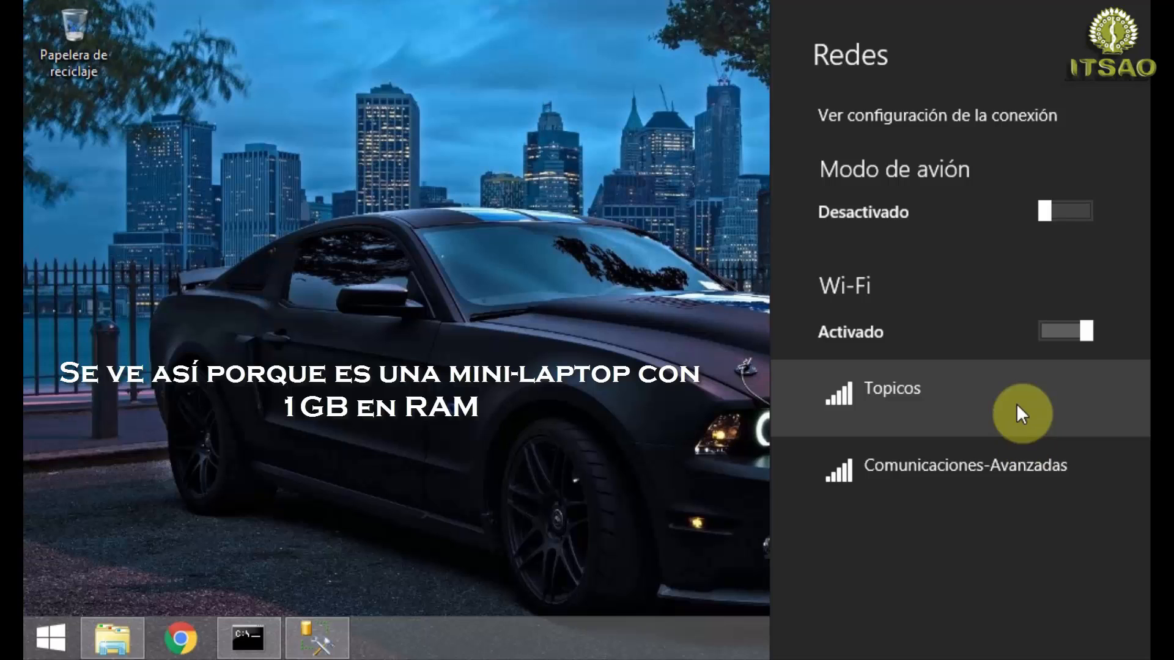
pyautogui.click(1001, 405)
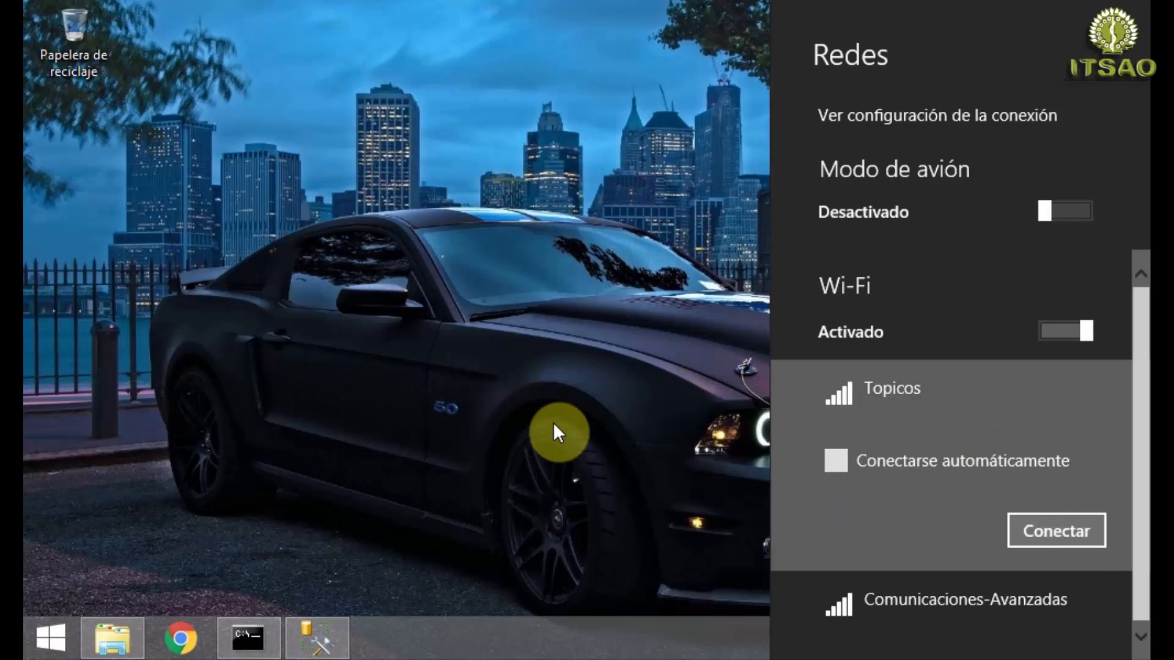
pyautogui.press('Return')
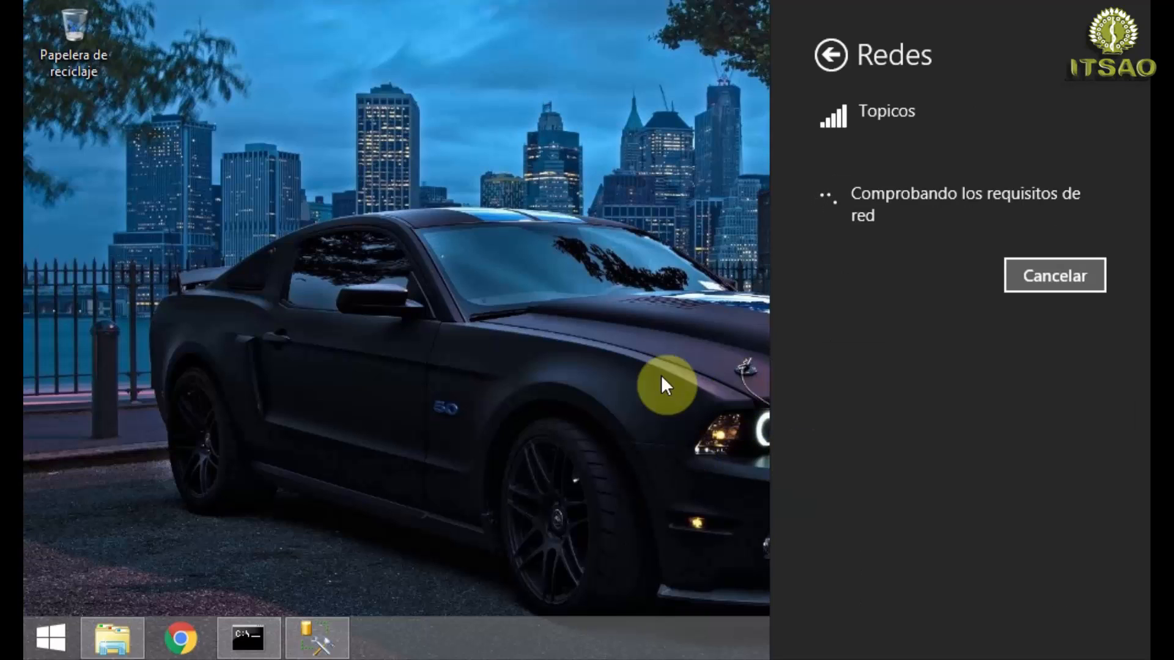
pyautogui.click(570, 358)
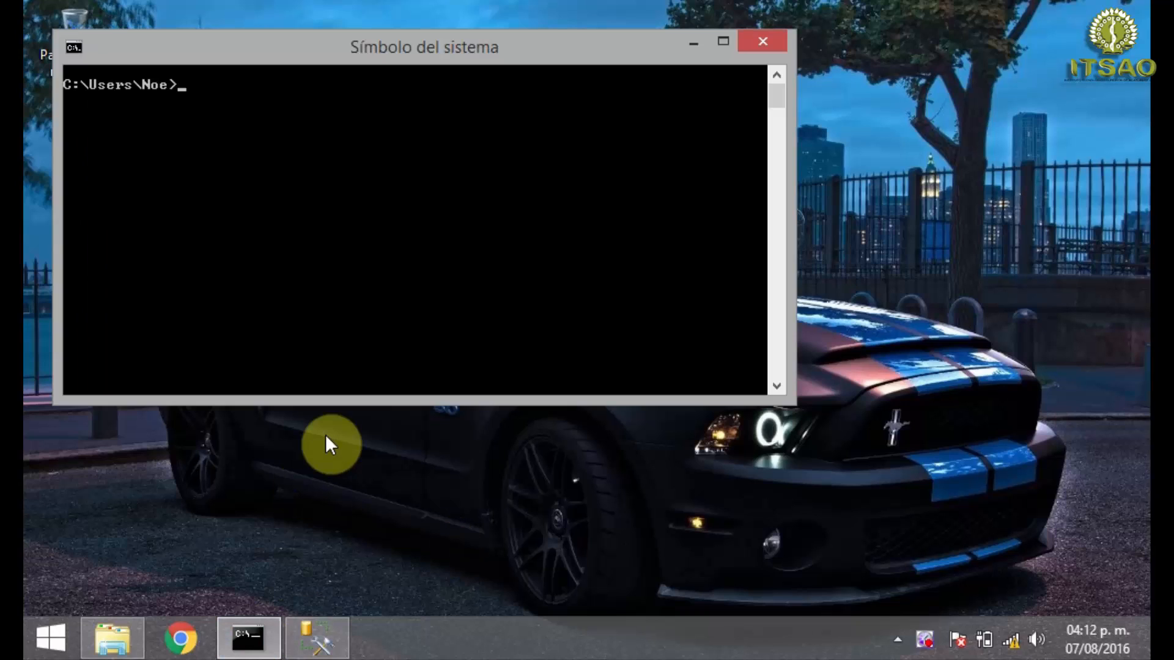
# - Run ipconfig in the Command Prompt, check the PC's IPv4 address, and close the window
pyautogui.write('pconfig')
pyautogui.press('Return')
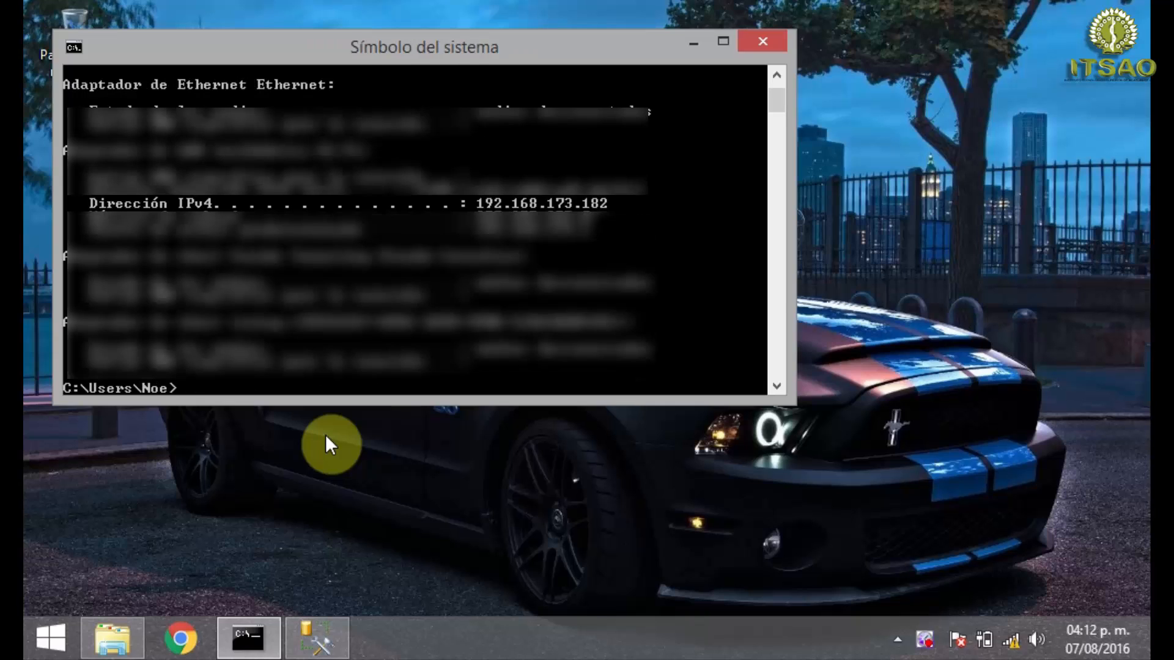
pyautogui.click(585, 205)
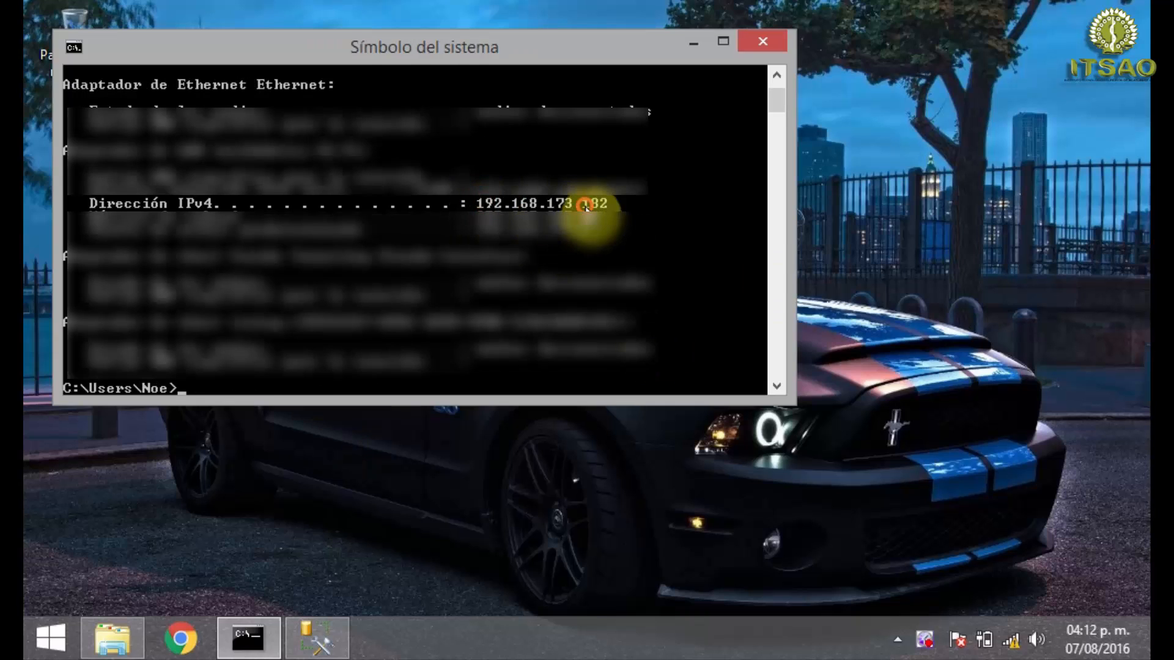
pyautogui.click(764, 47)
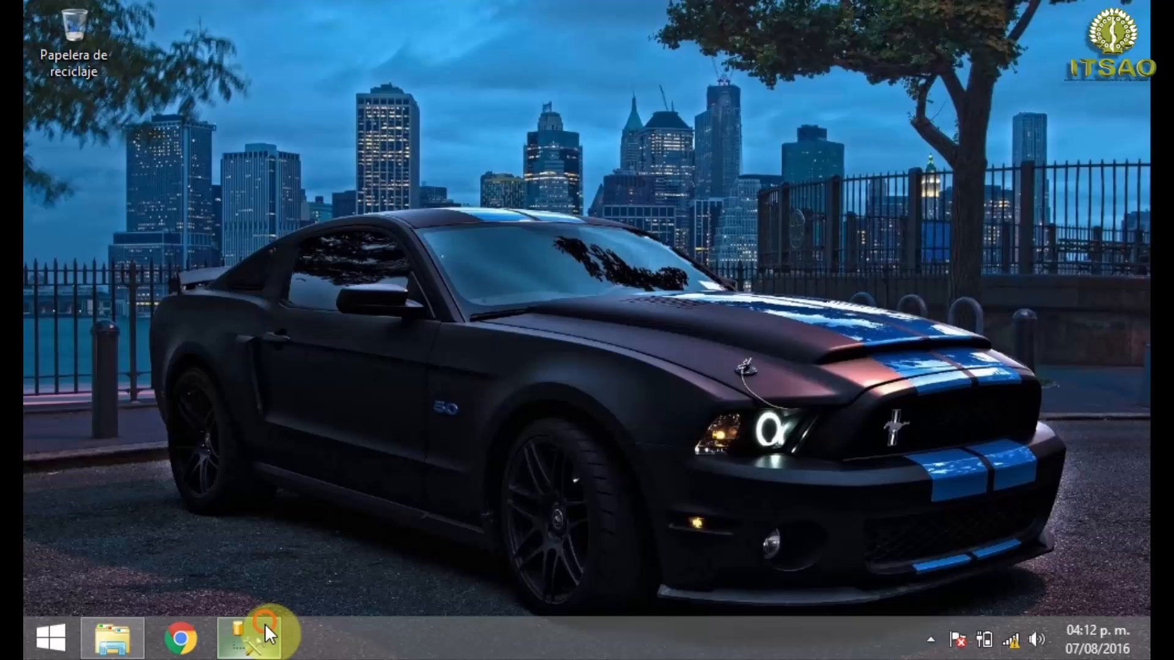
# - Switch to SQL Server Management Studio, connect to the NOEMR server, and select the Agencia_C database
pyautogui.click(258, 633)
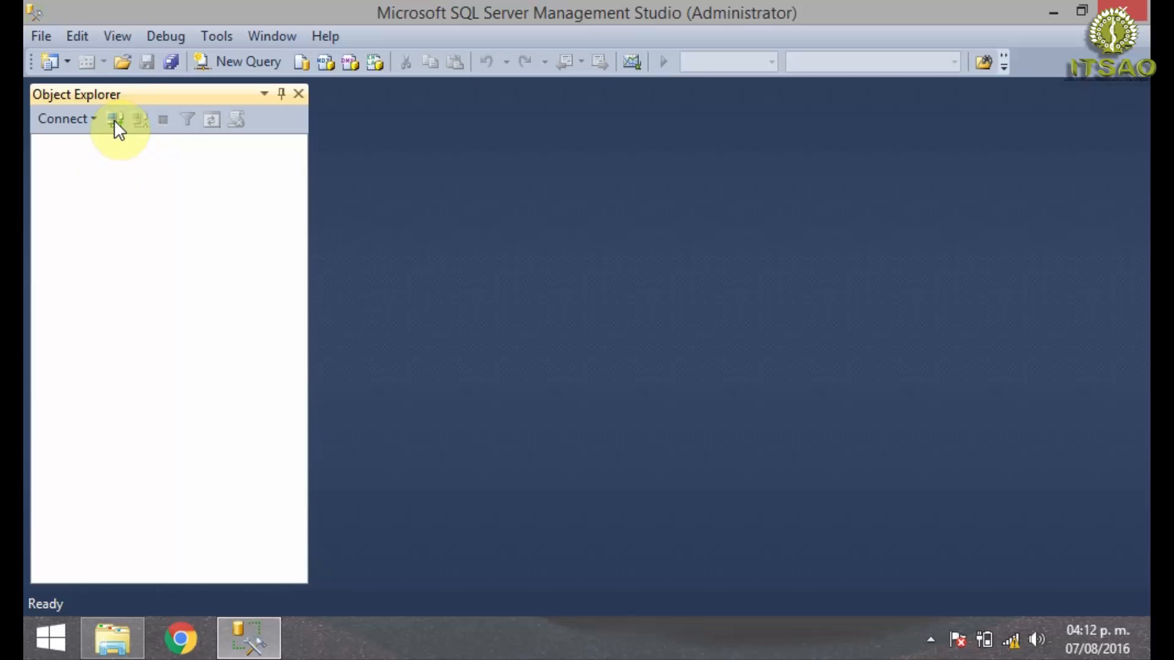
pyautogui.click(115, 120)
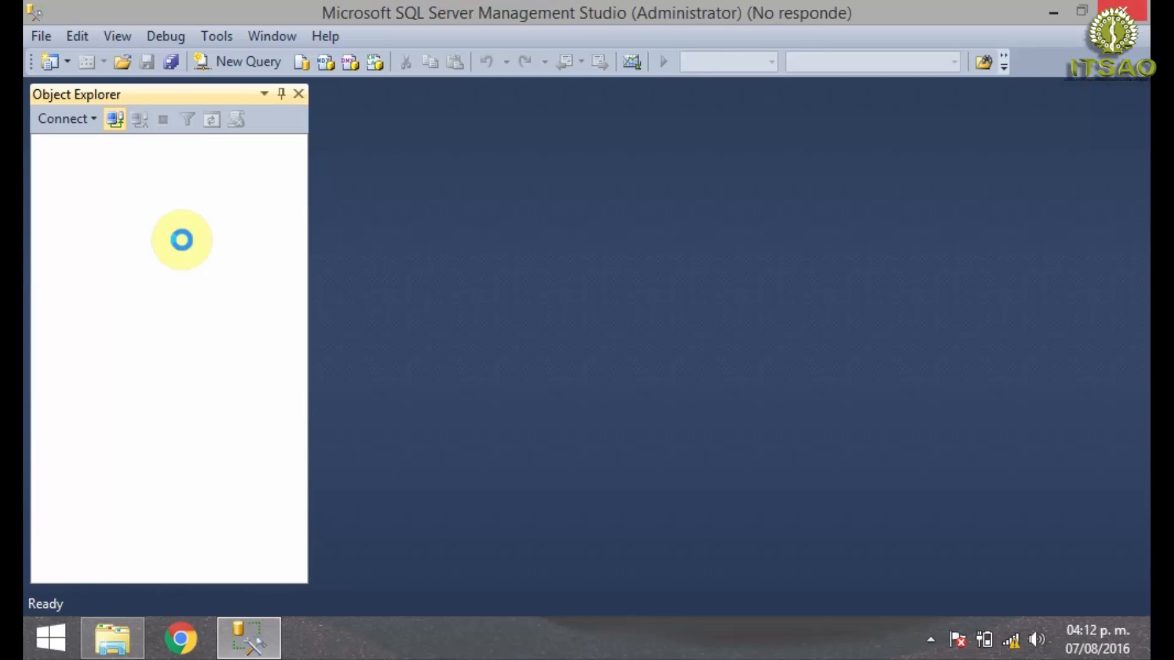
pyautogui.click(479, 354)
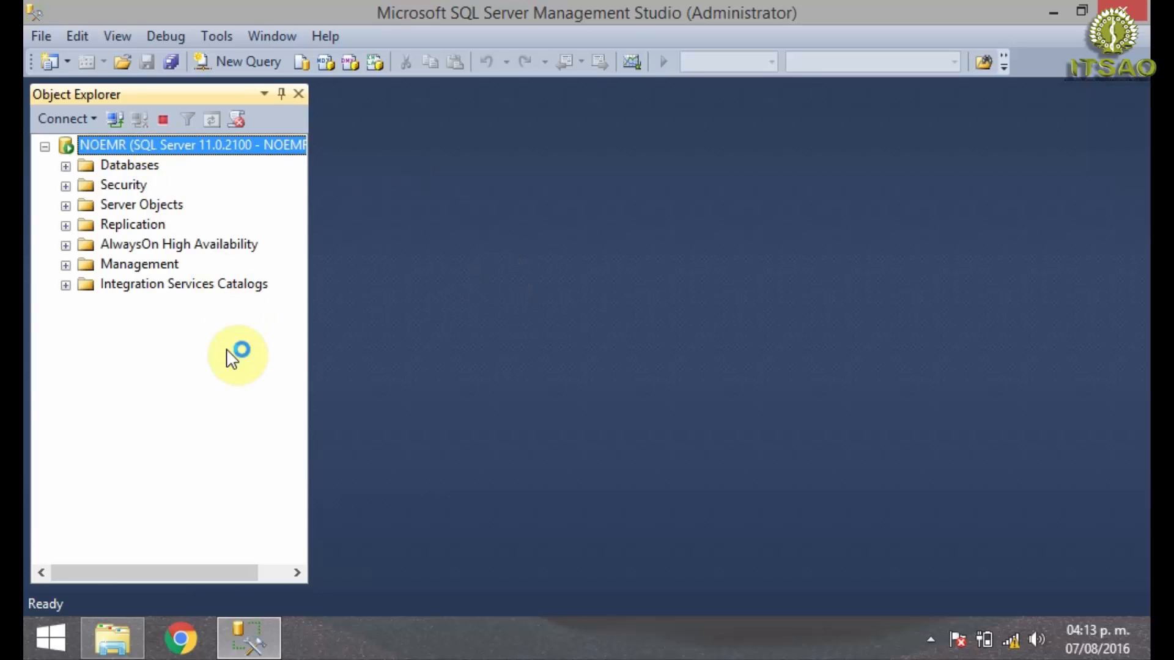
pyautogui.click(68, 167)
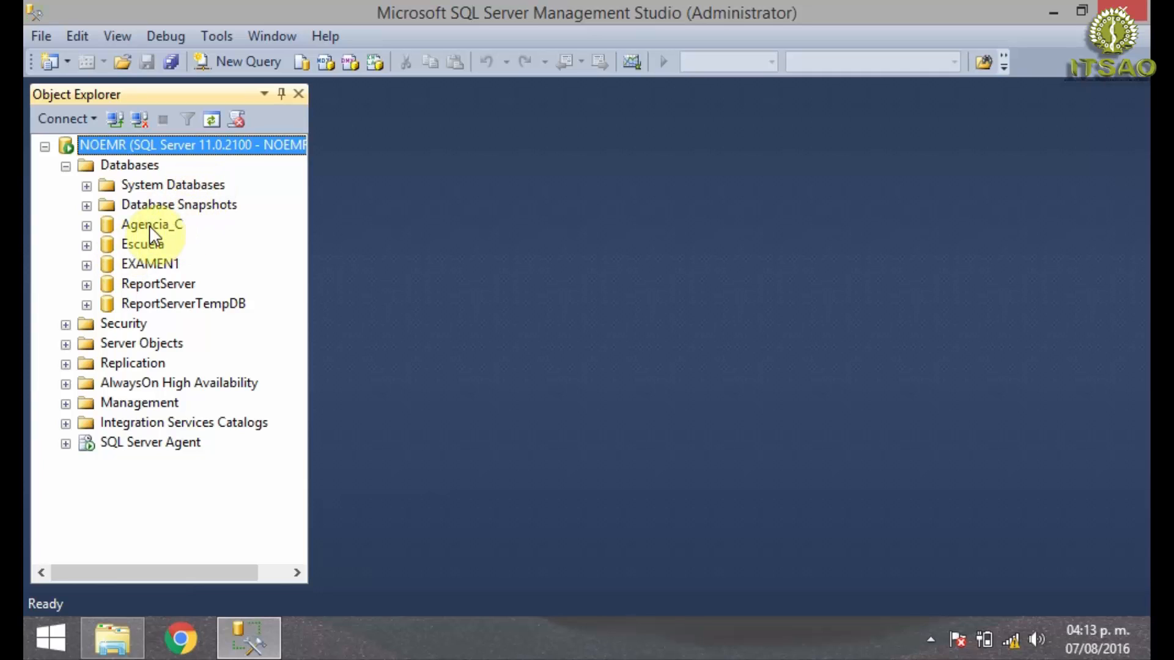
pyautogui.click(150, 227)
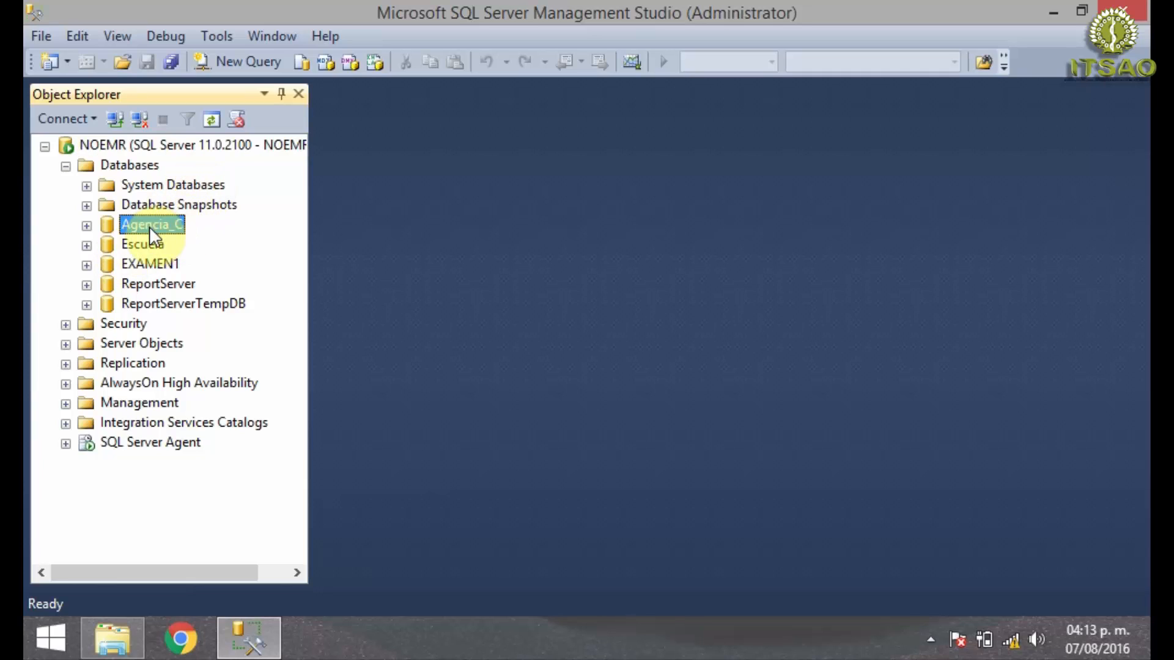
# - Open the recent script AgenciaD.sql for the Agencia_C database
pyautogui.click(41, 37)
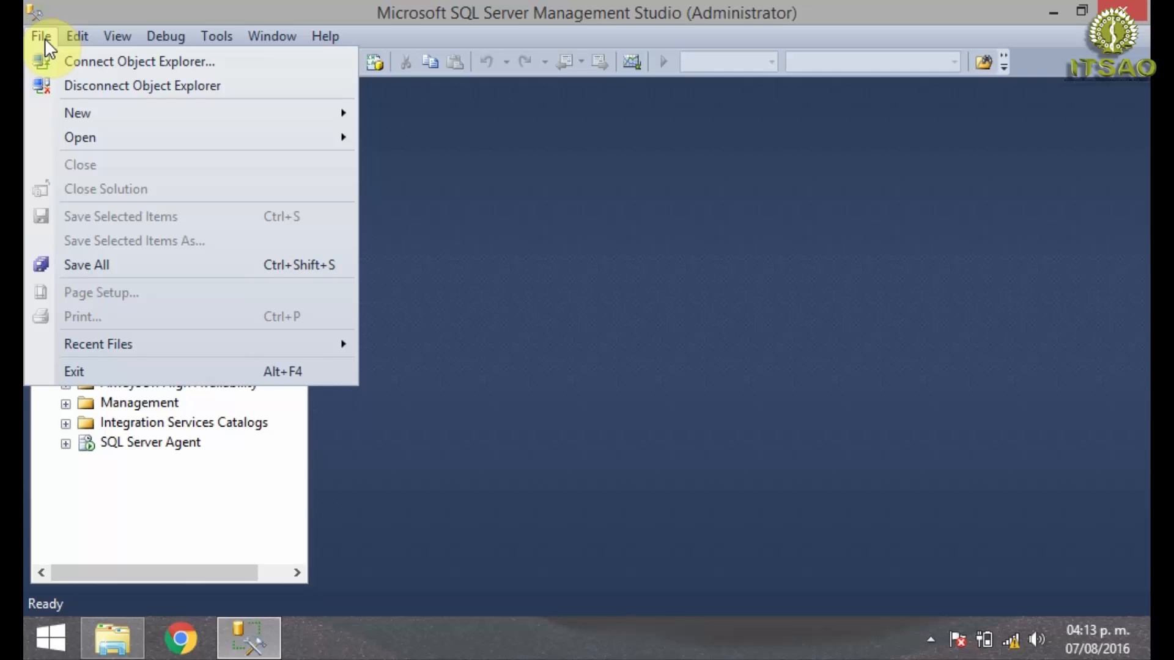
pyautogui.click(308, 345)
pyautogui.click(480, 348)
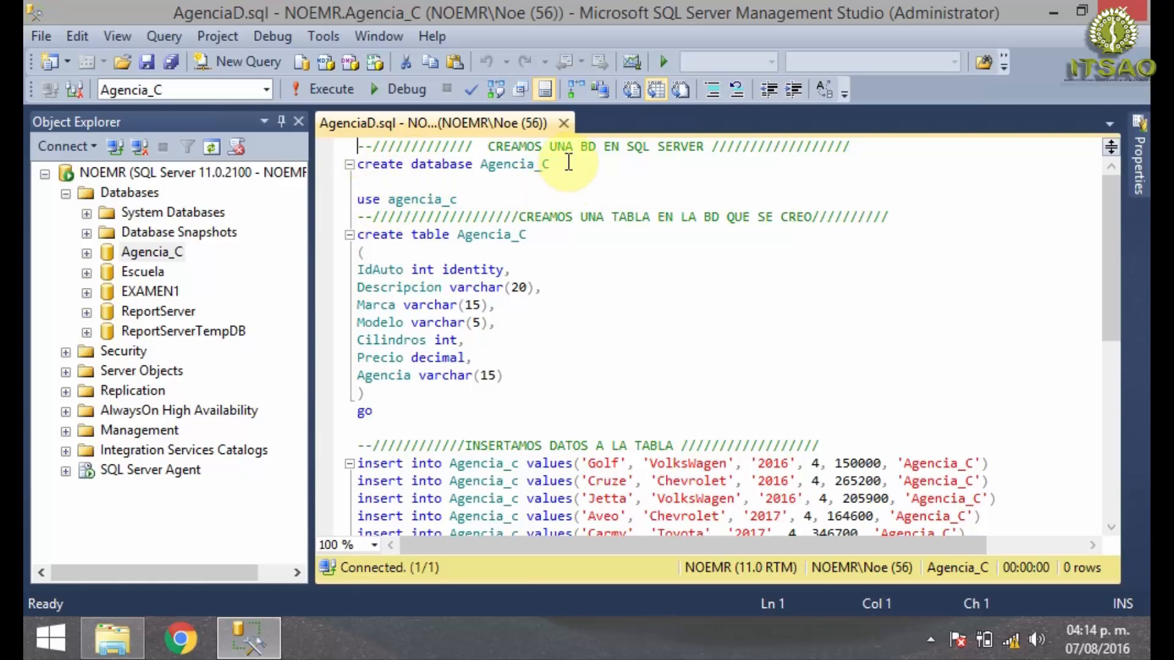
# - Examine the script's create database, use, create table and insert statements for Agencia_C
pyautogui.moveTo(552, 163); pyautogui.dragTo(358, 154)
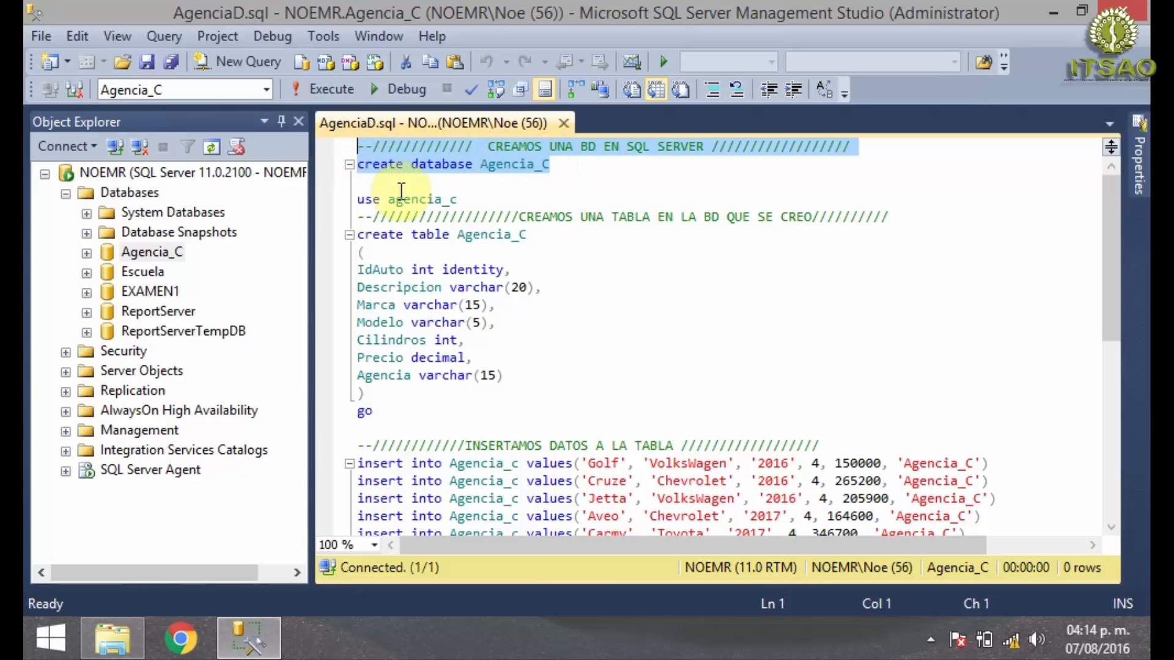
pyautogui.moveTo(458, 199); pyautogui.dragTo(355, 195)
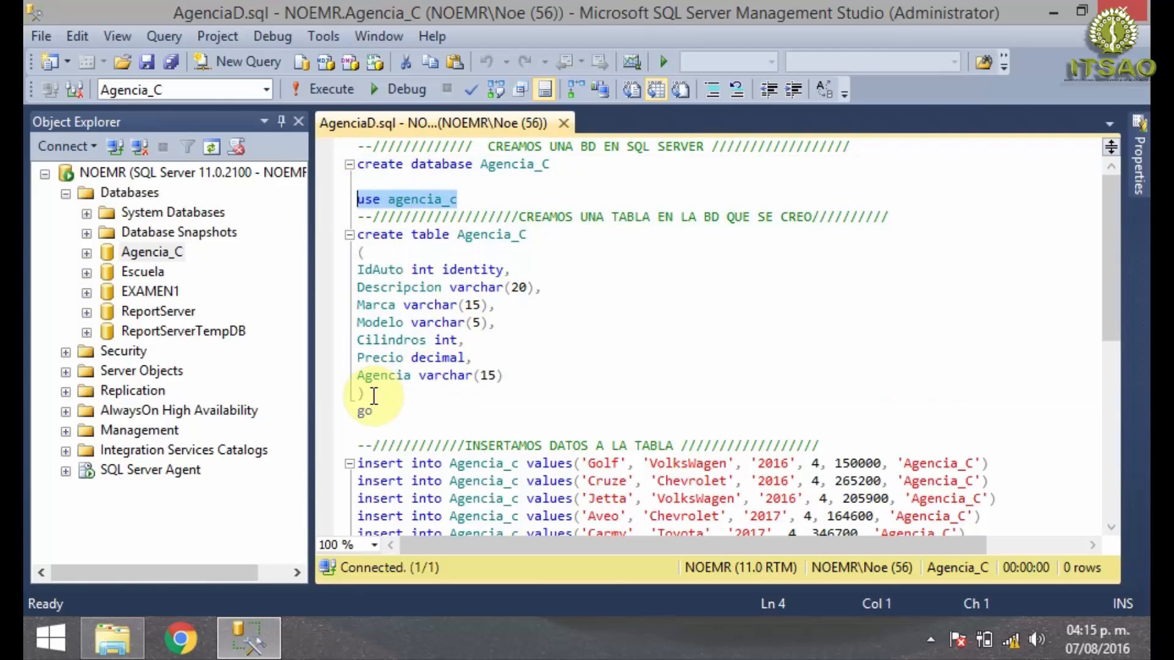
pyautogui.moveTo(373, 395); pyautogui.dragTo(358, 269)
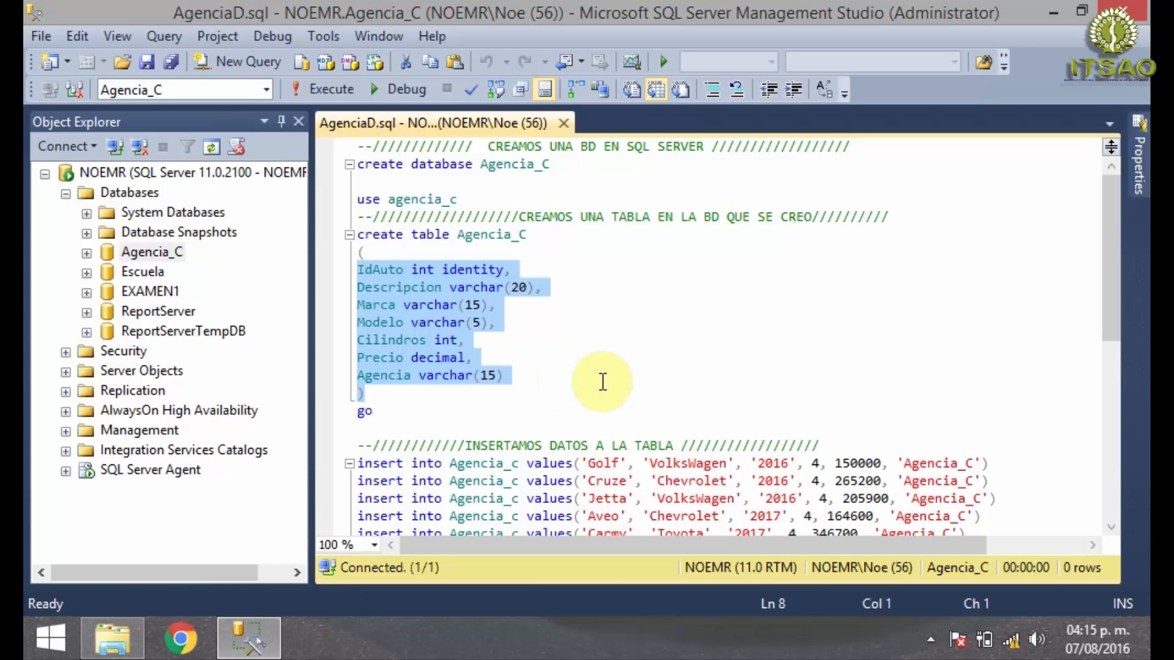
pyautogui.scroll(-2, 1046, 298)
pyautogui.moveTo(1114, 244); pyautogui.dragTo(1113, 256)
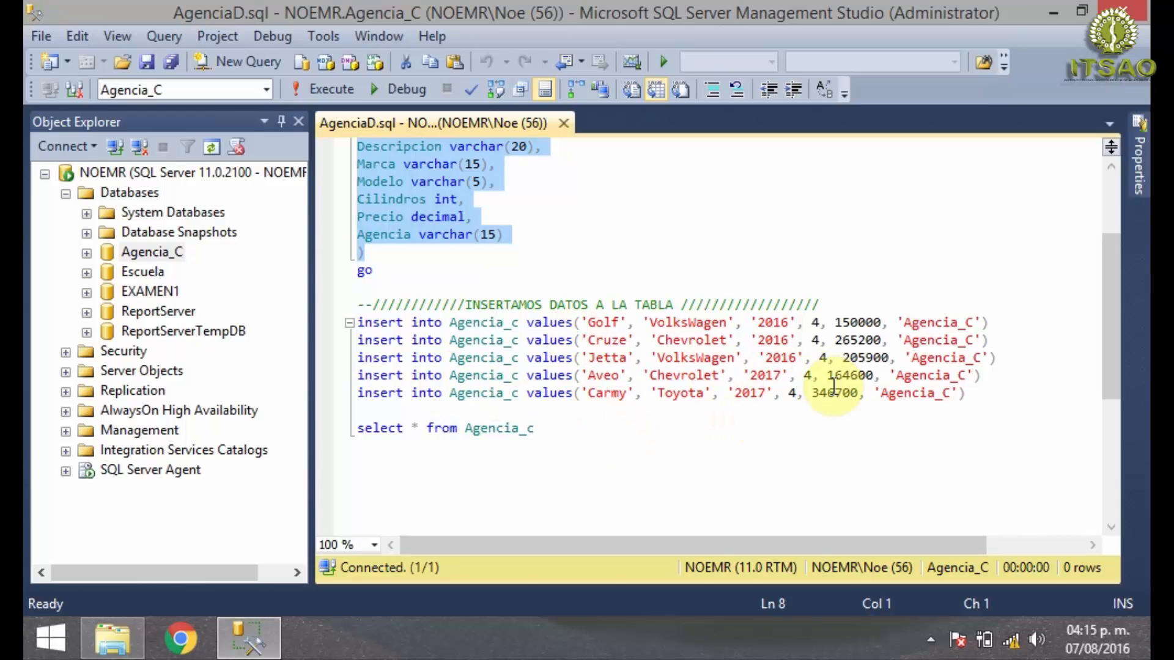
pyautogui.moveTo(932, 288); pyautogui.dragTo(969, 397)
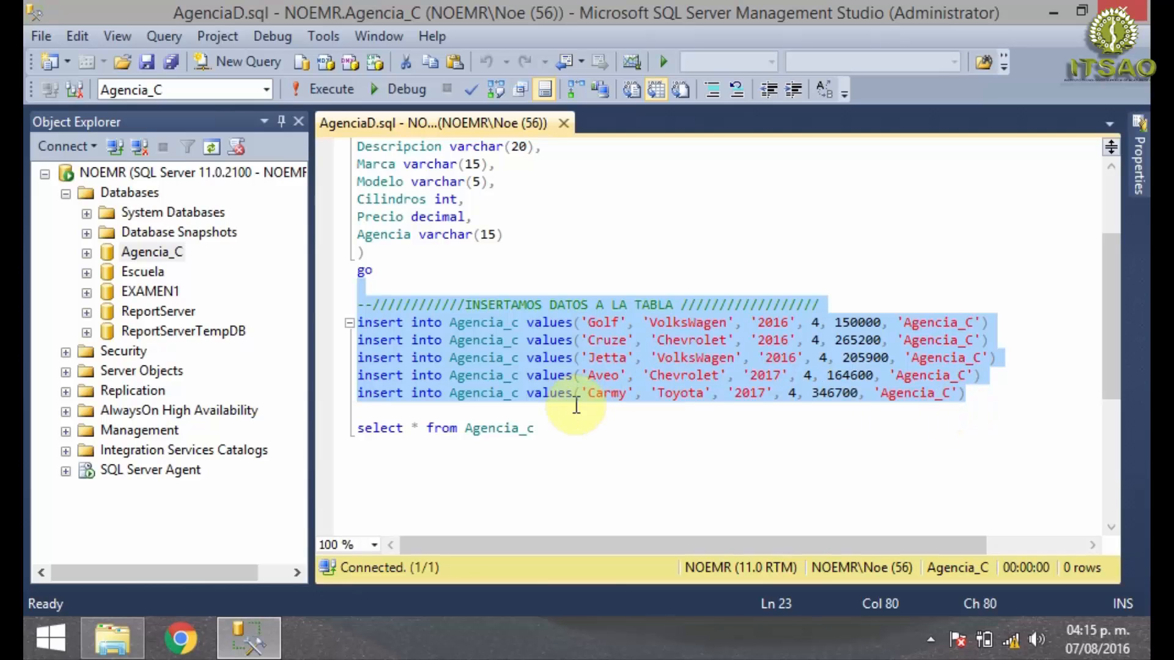
# - Run only the select statement that queries all rows of the Agencia_c table
pyautogui.click(544, 453)
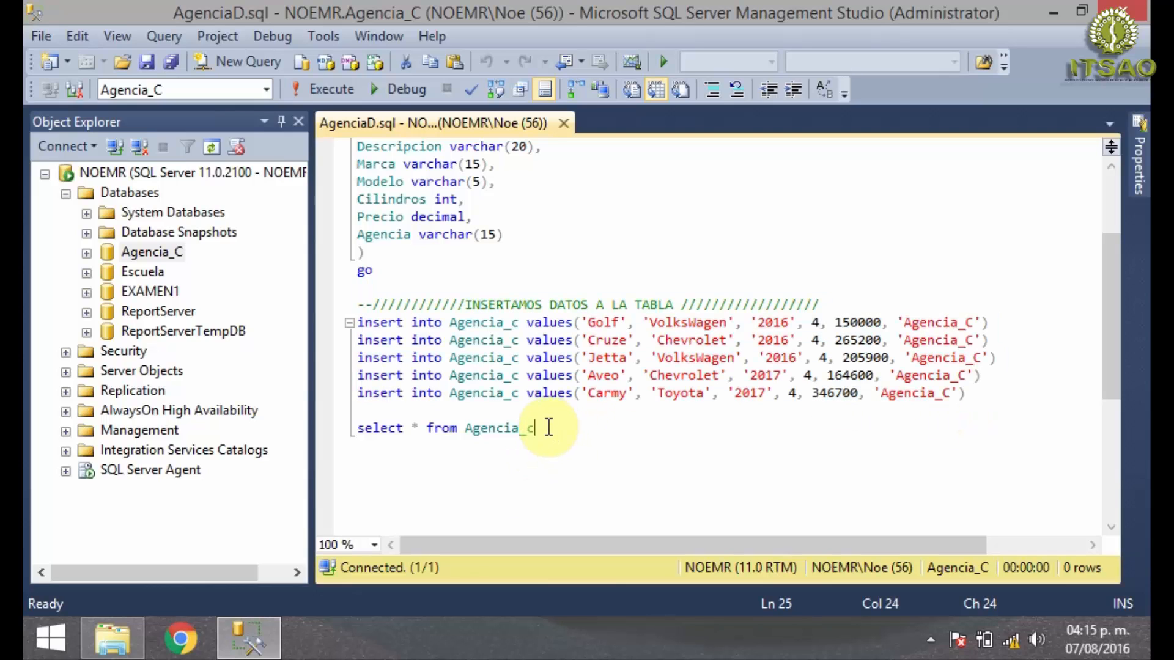
pyautogui.moveTo(546, 428); pyautogui.dragTo(398, 405)
pyautogui.click(330, 91)
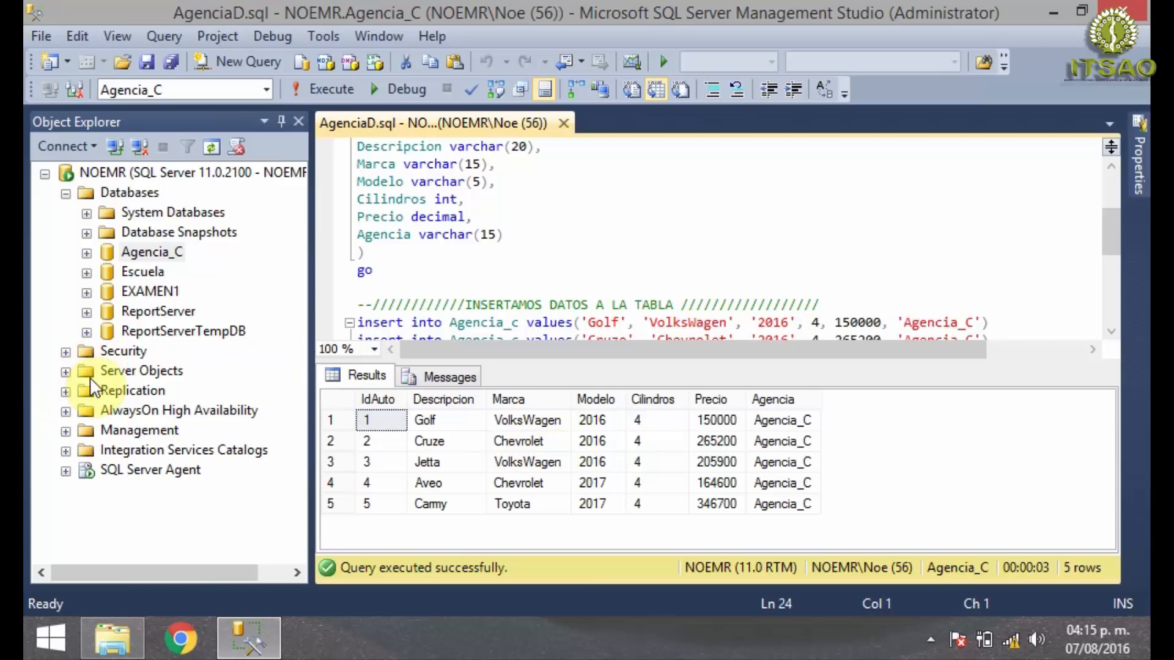
# - Expand Server Objects, Security and Logins on the NOEMR server, and open the properties of the Agencia_C login
pyautogui.click(66, 372)
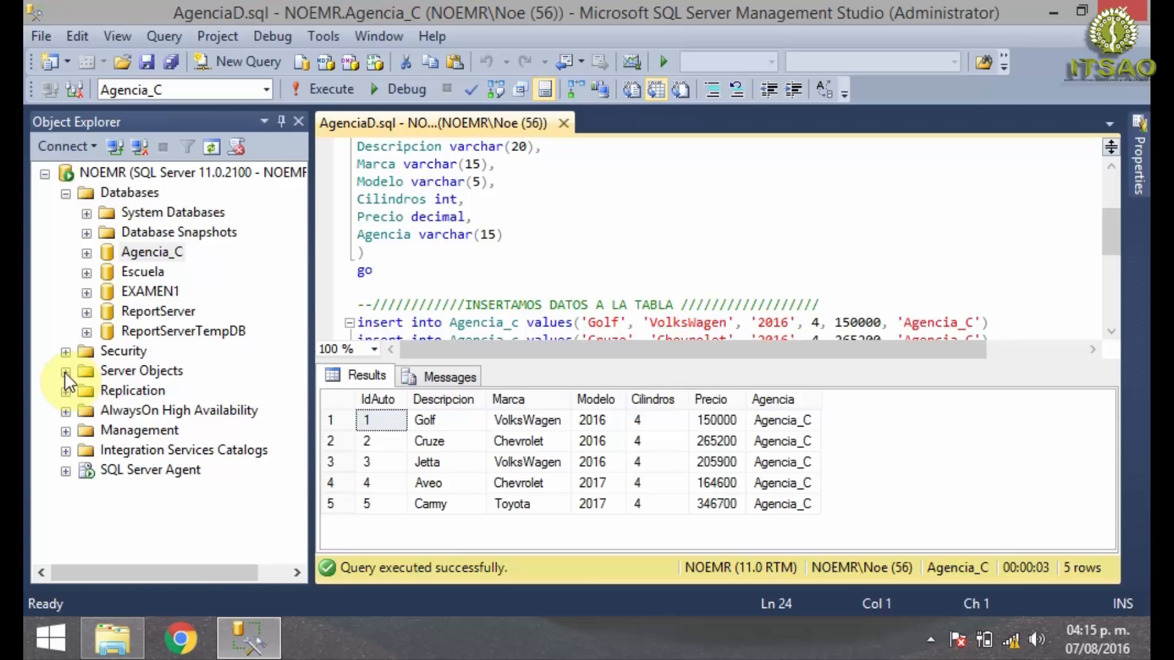
pyautogui.click(65, 272)
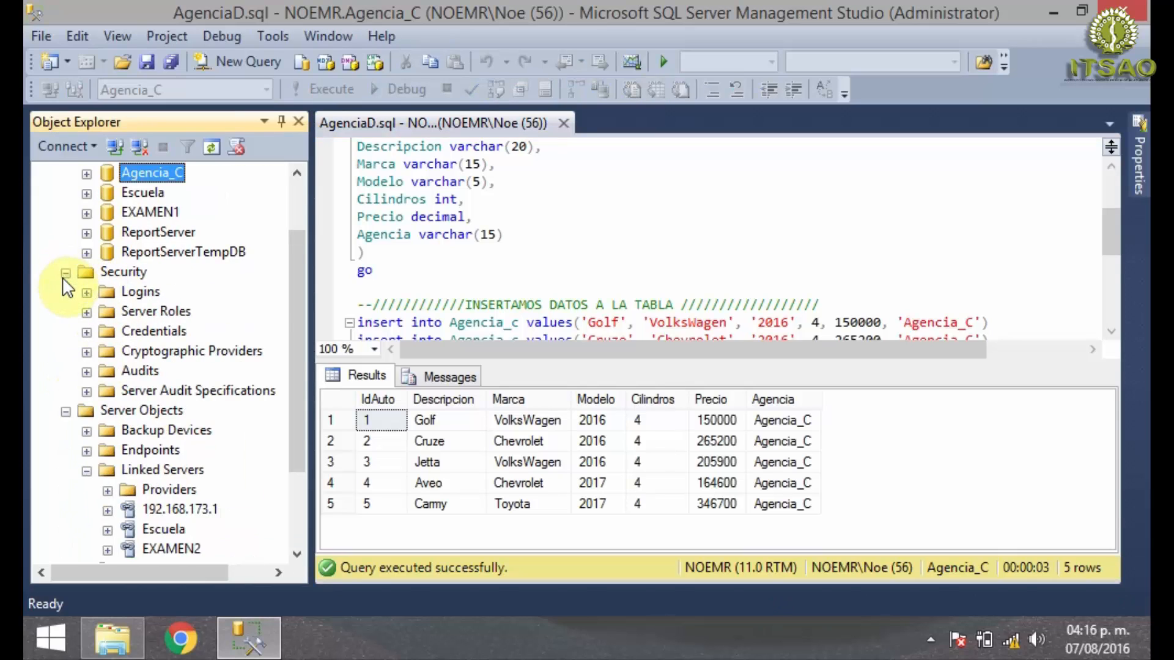
pyautogui.click(86, 292)
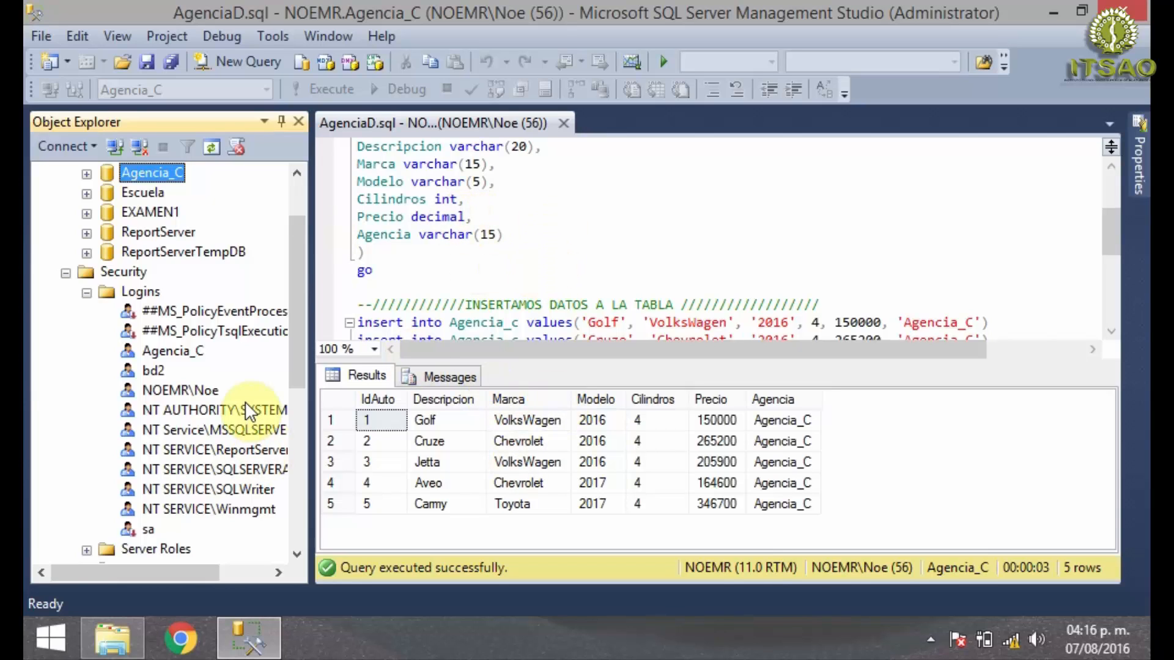
pyautogui.click(175, 353)
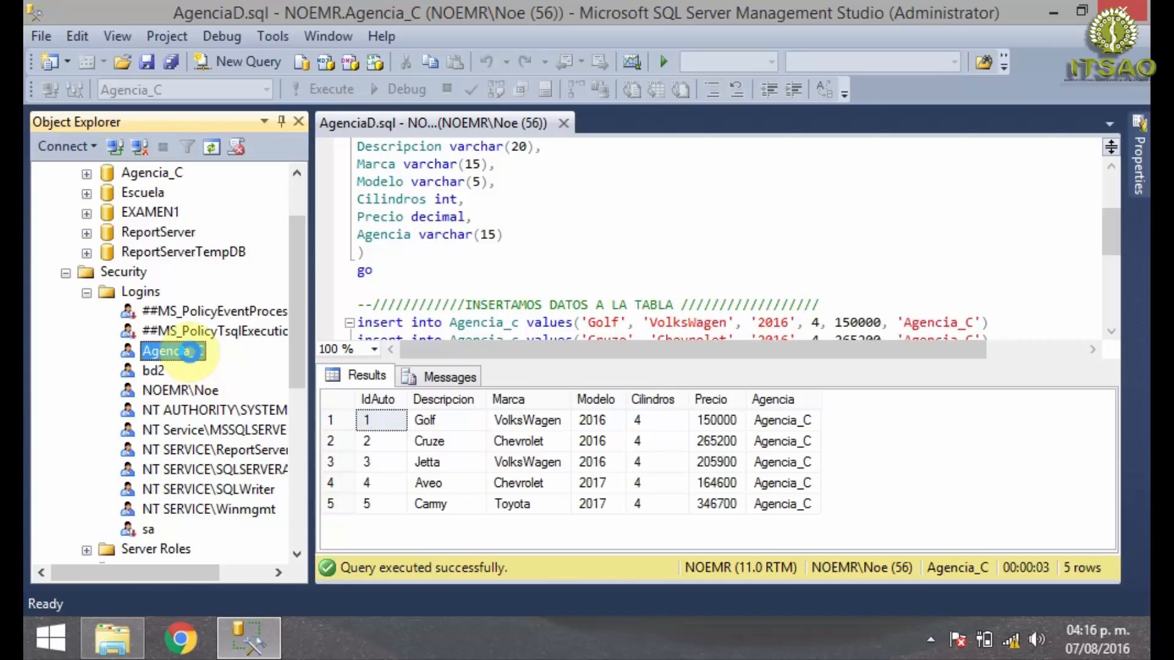
pyautogui.hotkey('shift', 'F10')
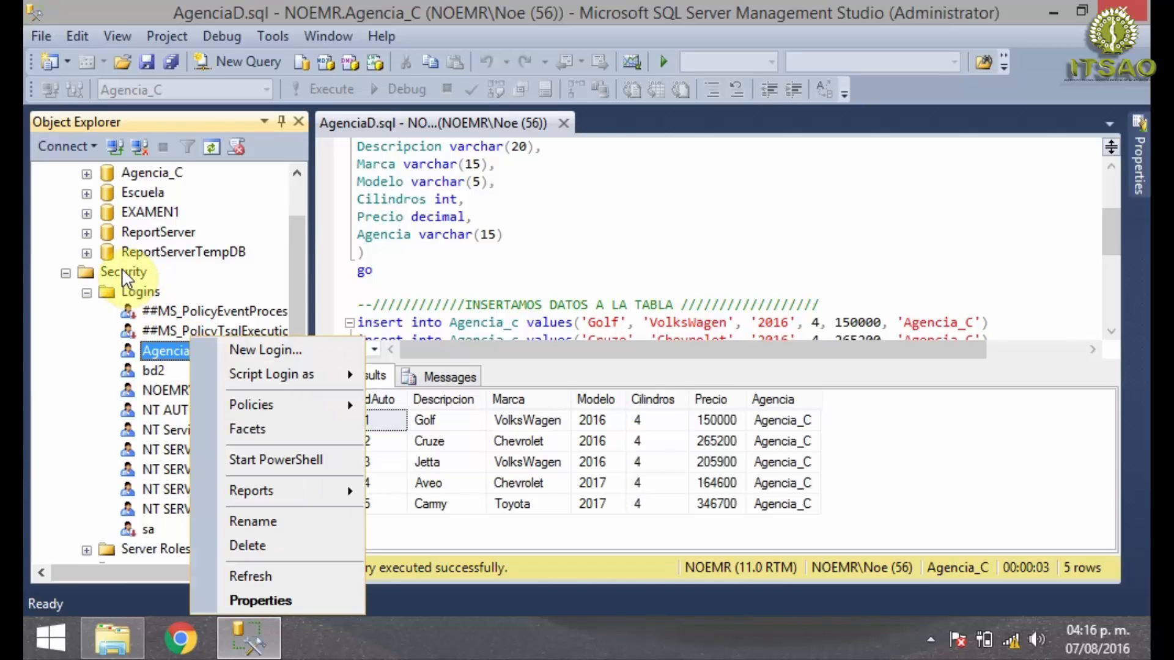
pyautogui.rightClick(137, 291)
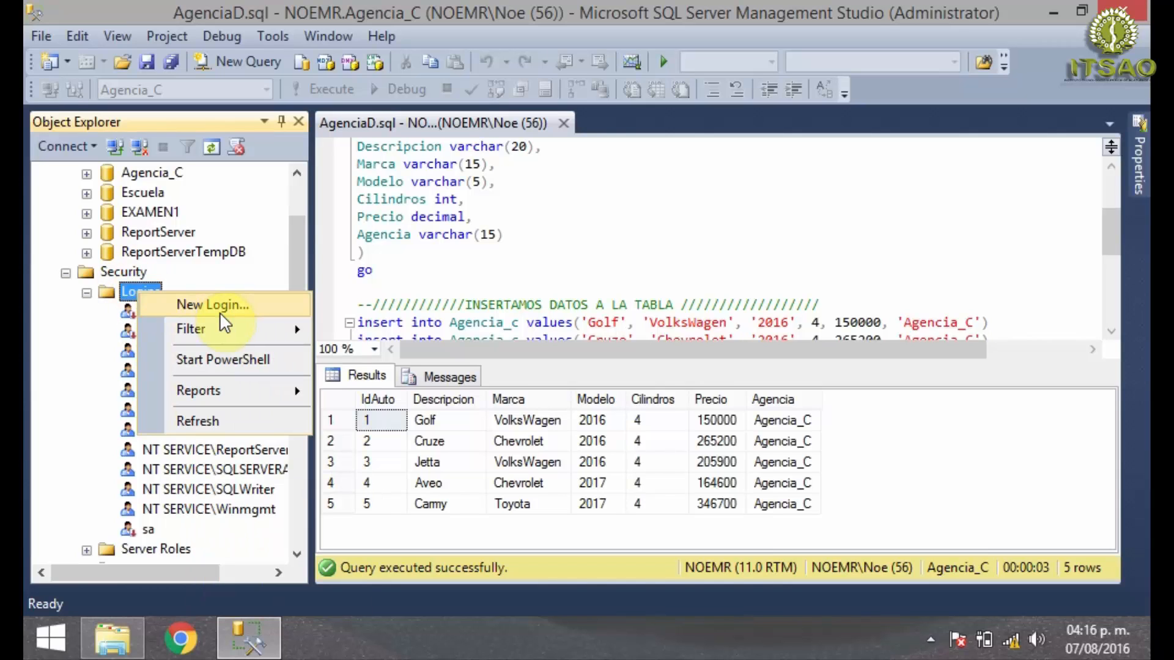
pyautogui.click(85, 361)
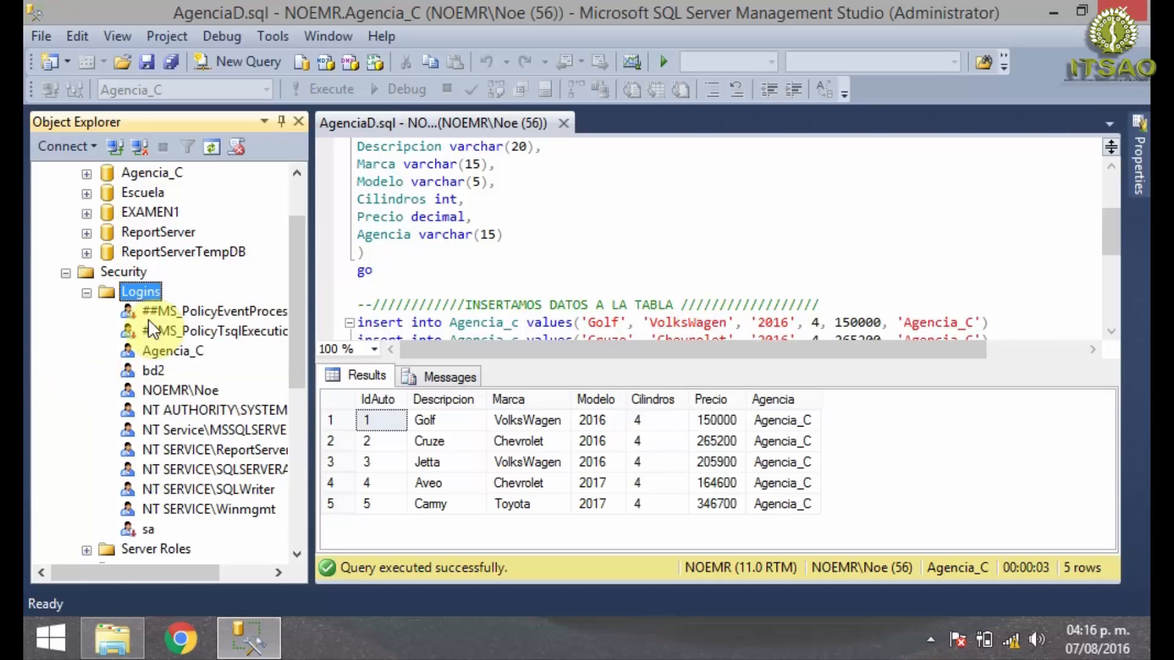
pyautogui.rightClick(170, 350)
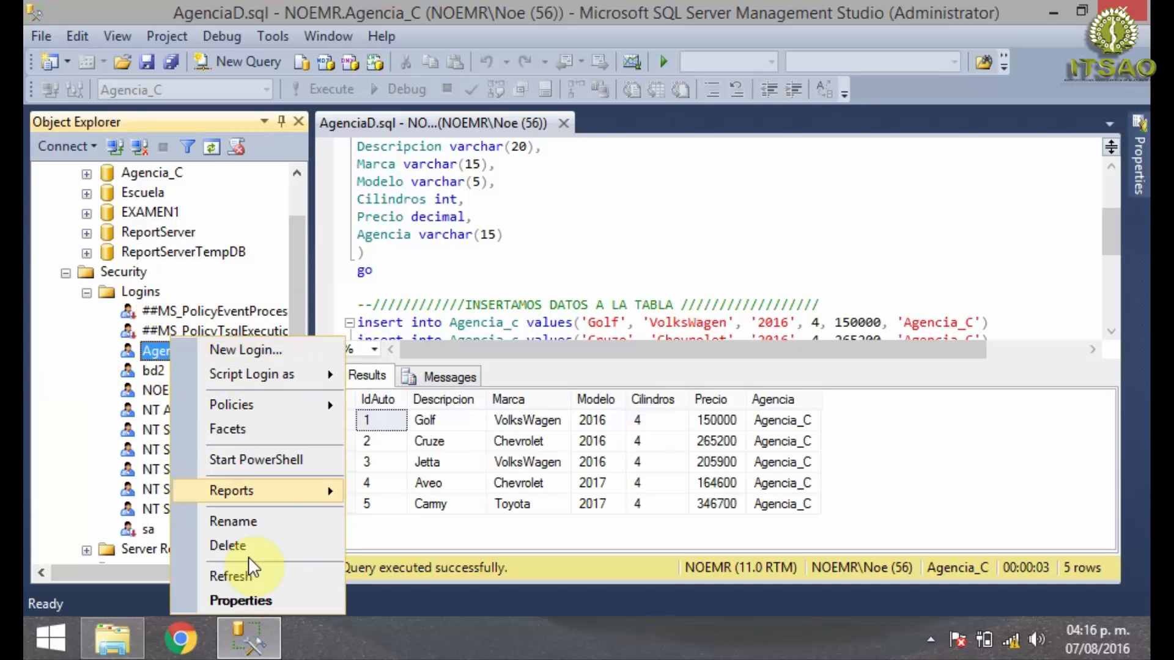
pyautogui.click(251, 605)
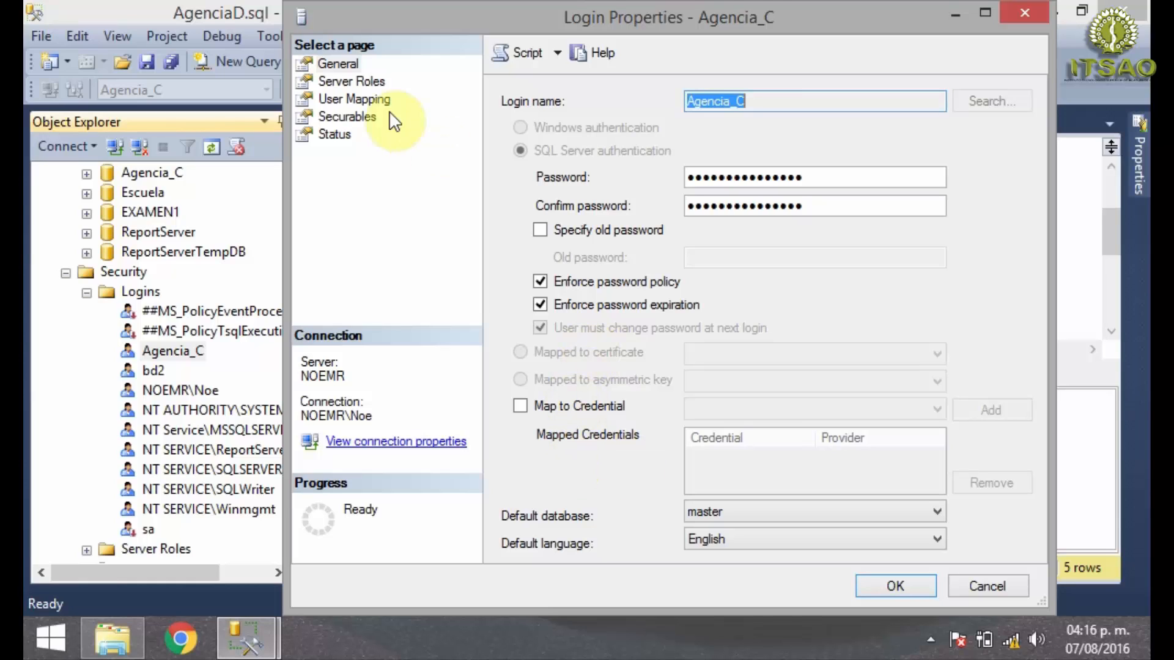
# - Review the Agencia_C login's server roles, user mapping, securables and general settings, and close its properties
pyautogui.click(336, 80)
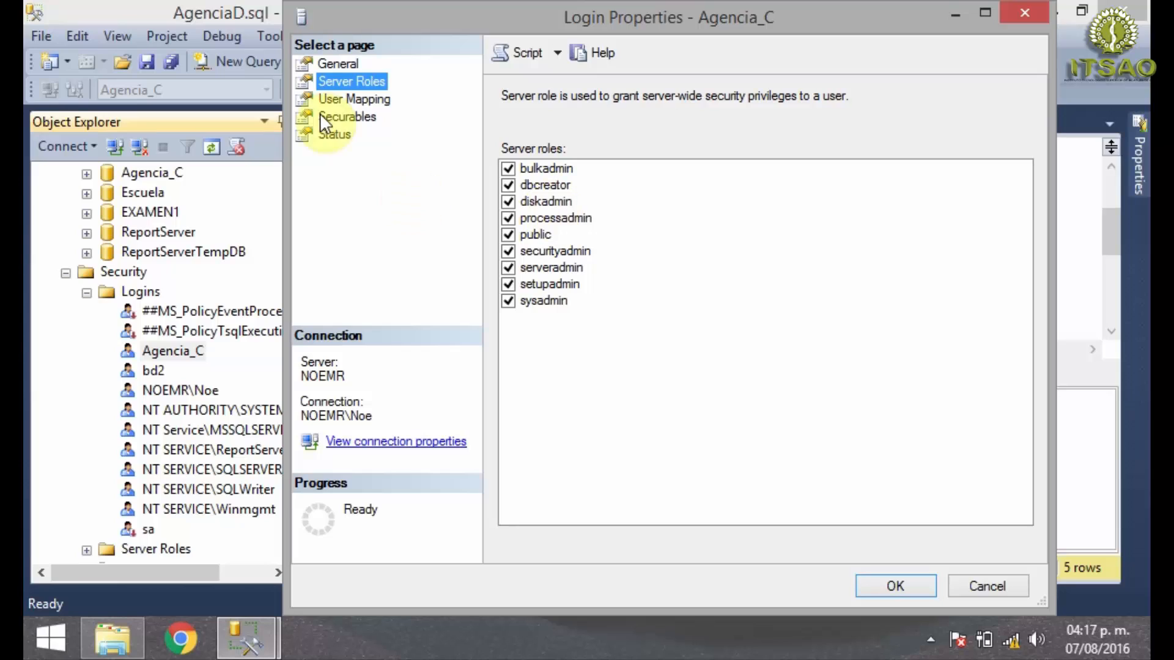
pyautogui.click(333, 99)
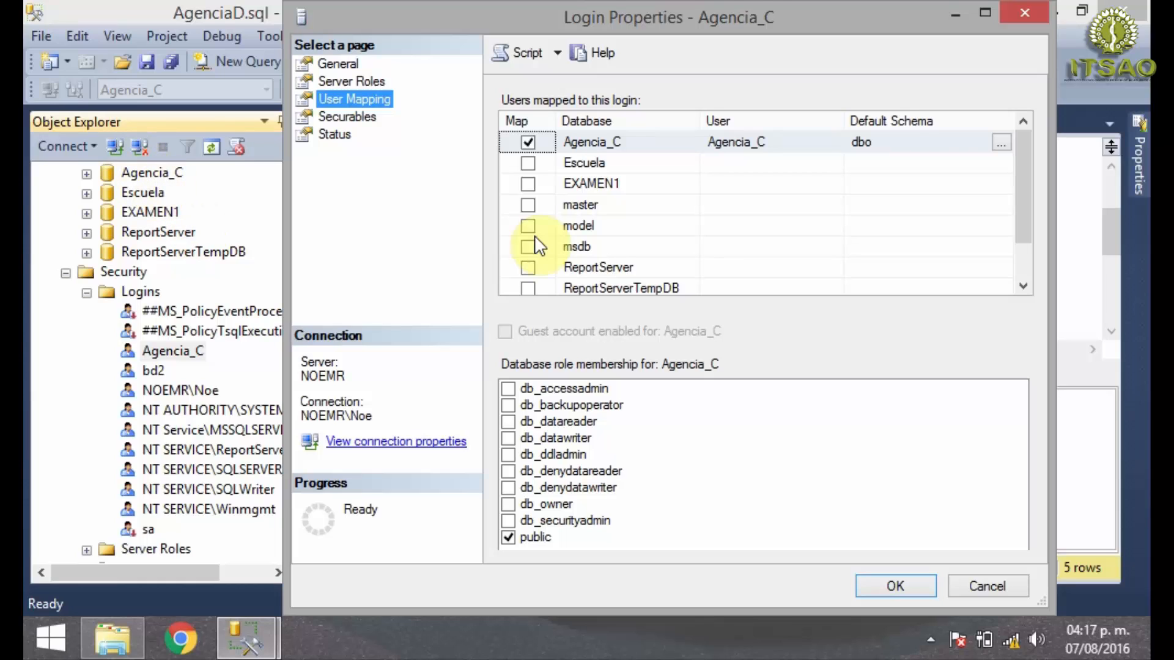
pyautogui.scroll(-1, 1027, 210)
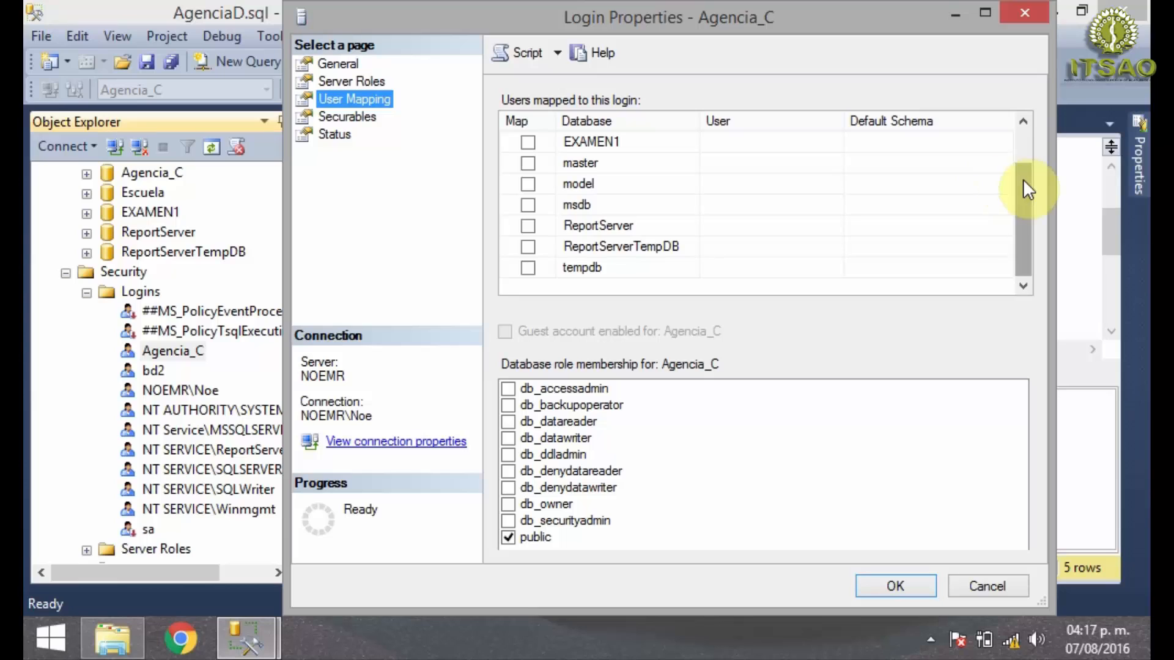
pyautogui.moveTo(1025, 181); pyautogui.dragTo(1032, 117)
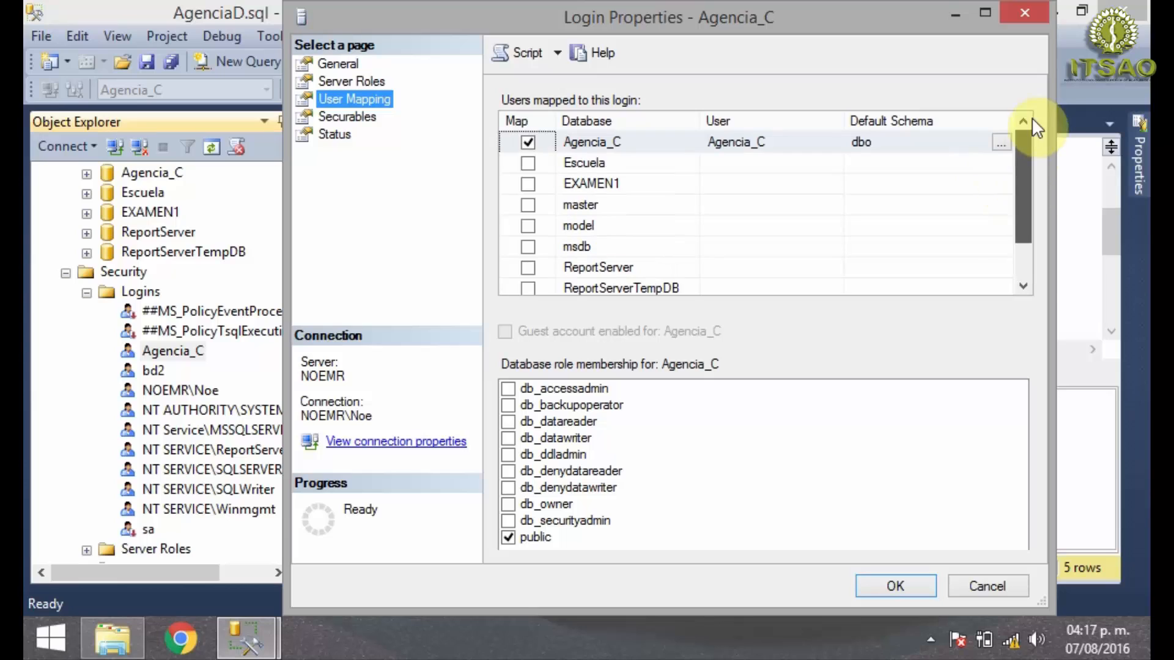
pyautogui.click(330, 118)
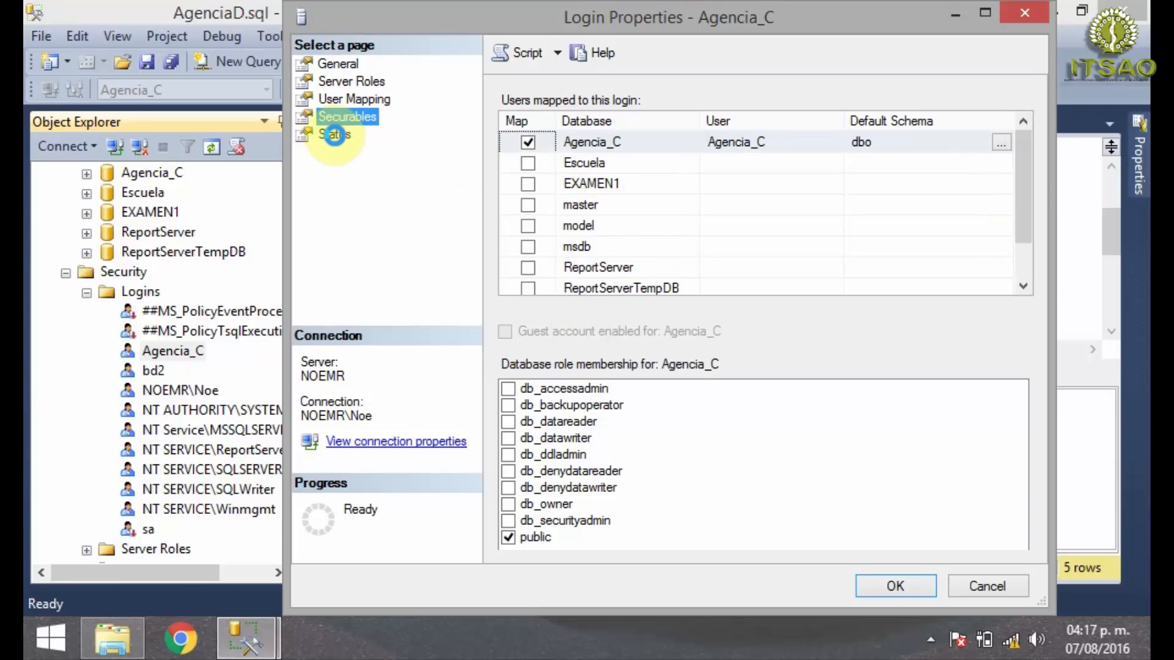
pyautogui.click(337, 63)
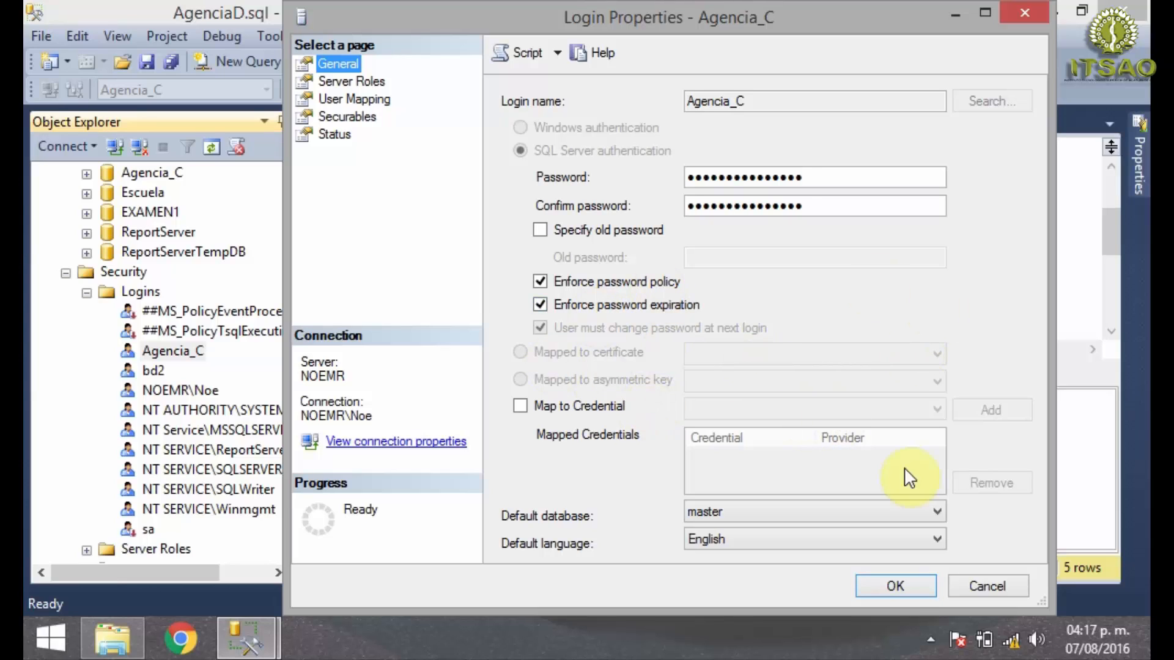
pyautogui.click(897, 585)
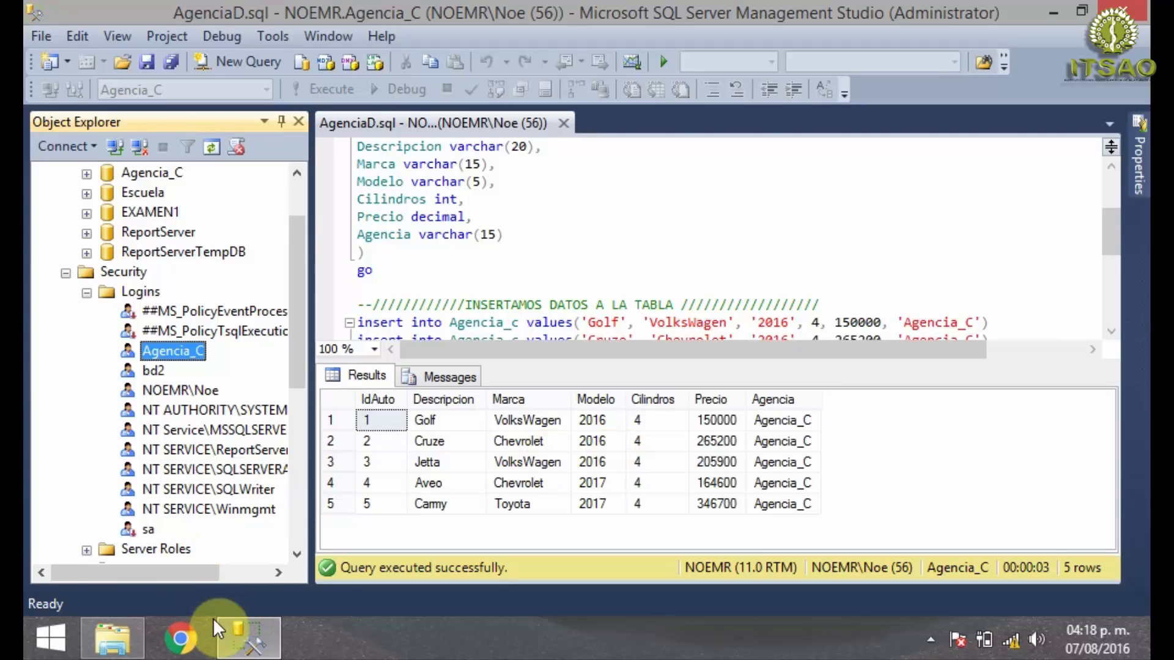
# - Switch to File Explorer and look for the Access database in the Topicos d BDD folder on the Memoria (E:) drive
pyautogui.click(269, 647)
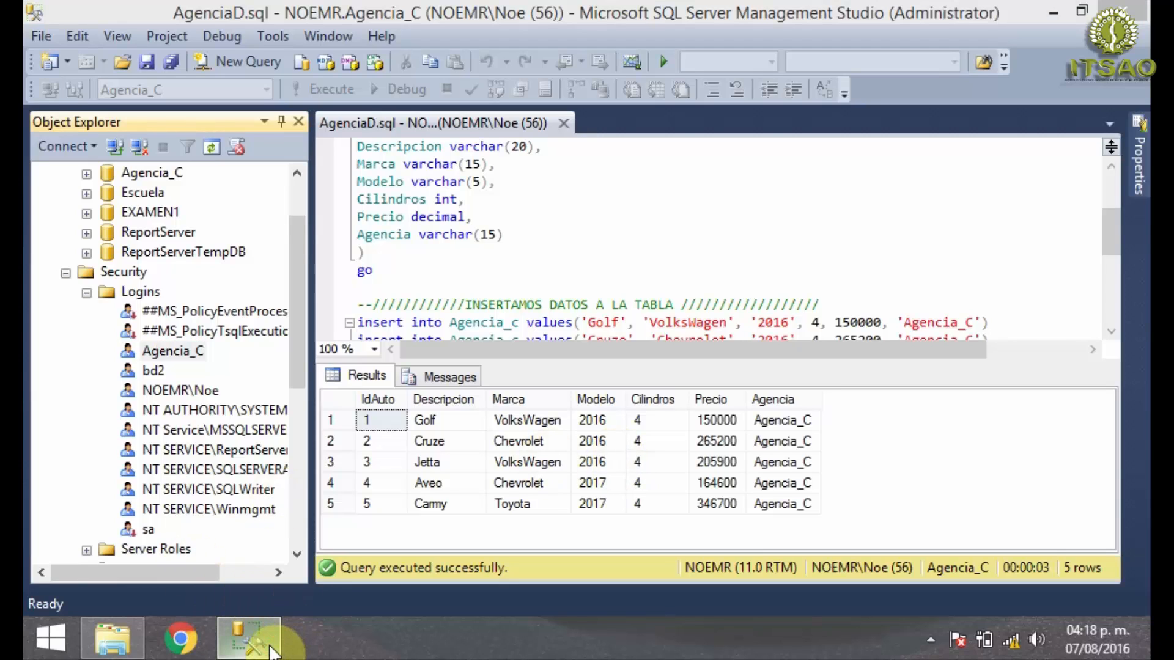
pyautogui.click(127, 647)
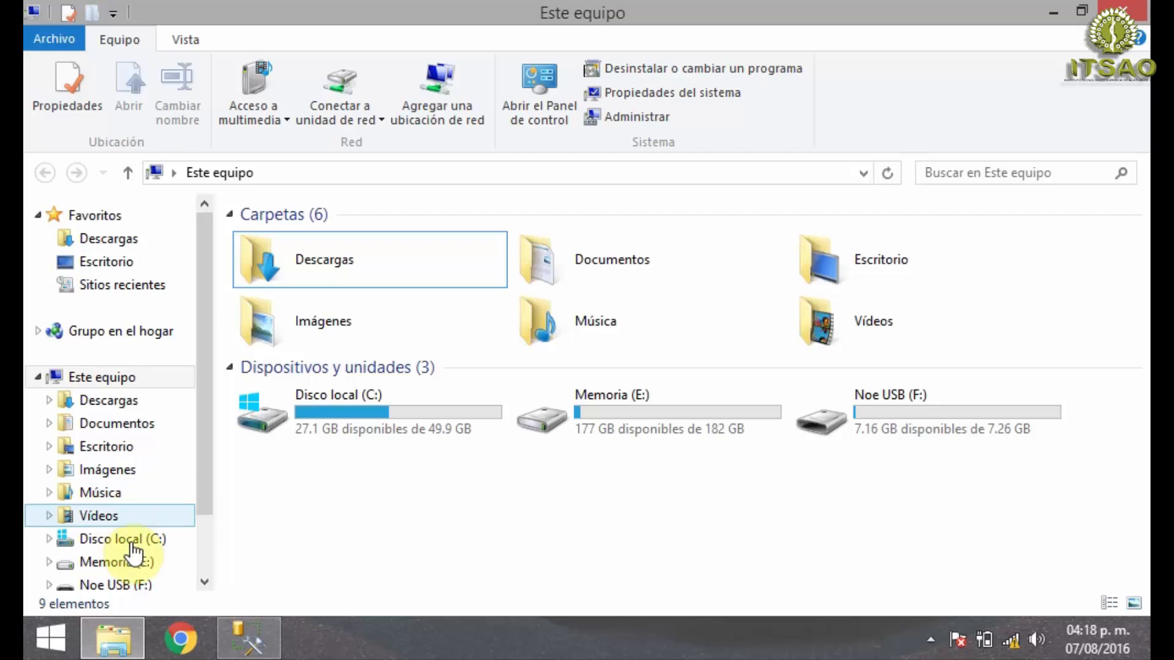
pyautogui.click(123, 563)
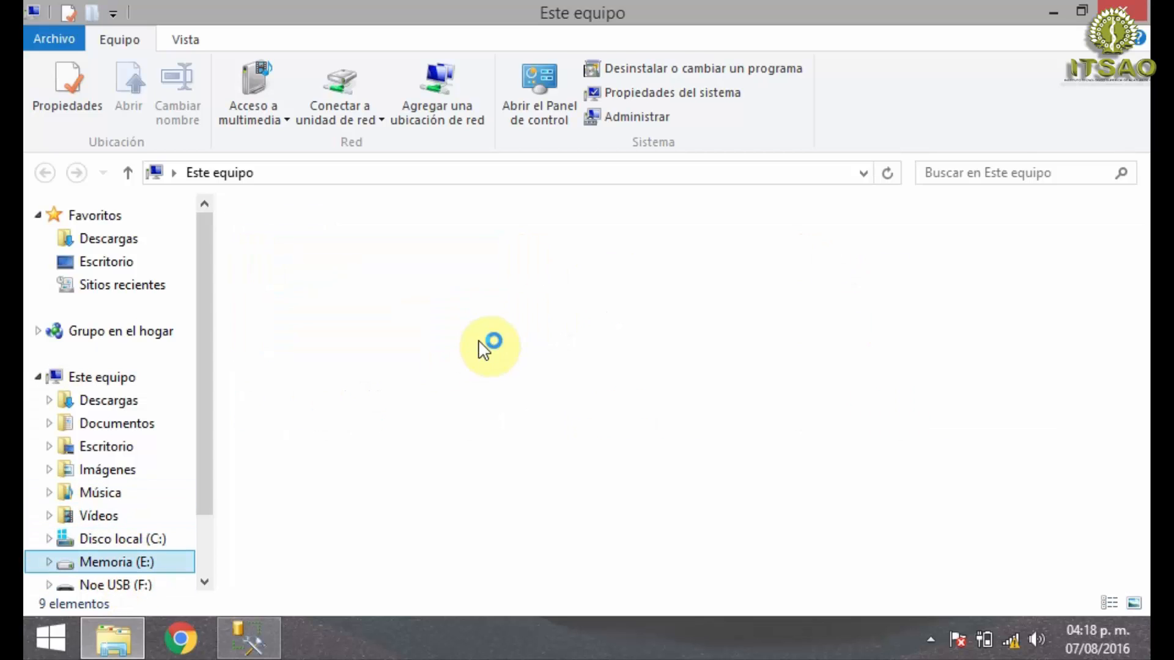
pyautogui.click(450, 314)
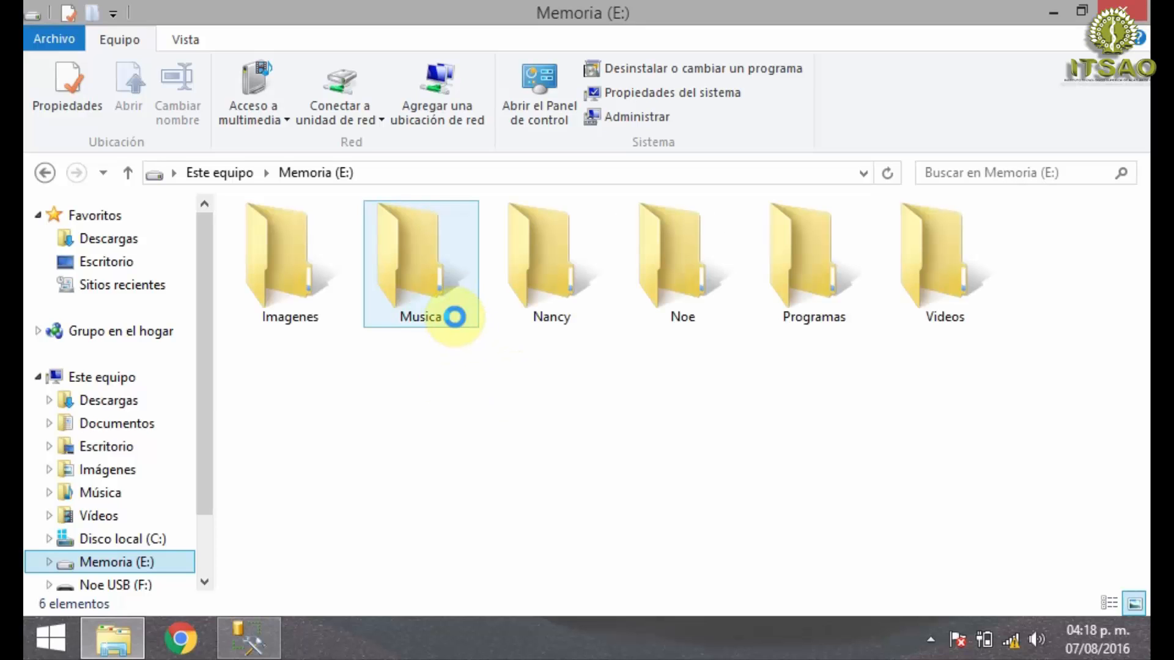
pyautogui.doubleClick(692, 281)
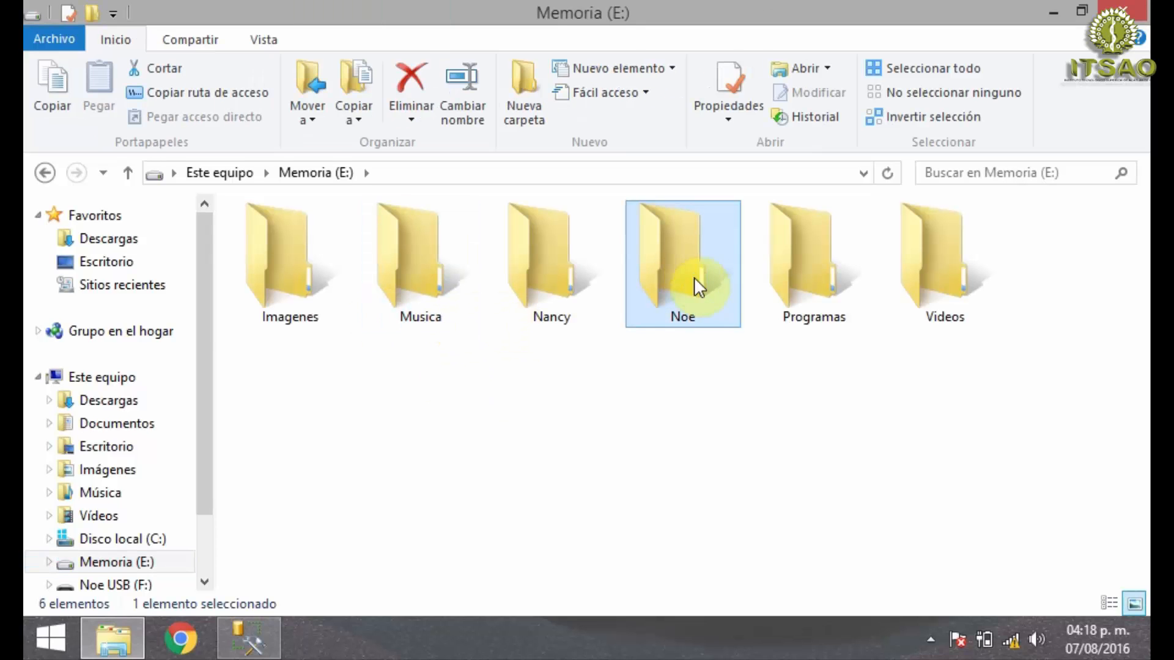
pyautogui.click(297, 225)
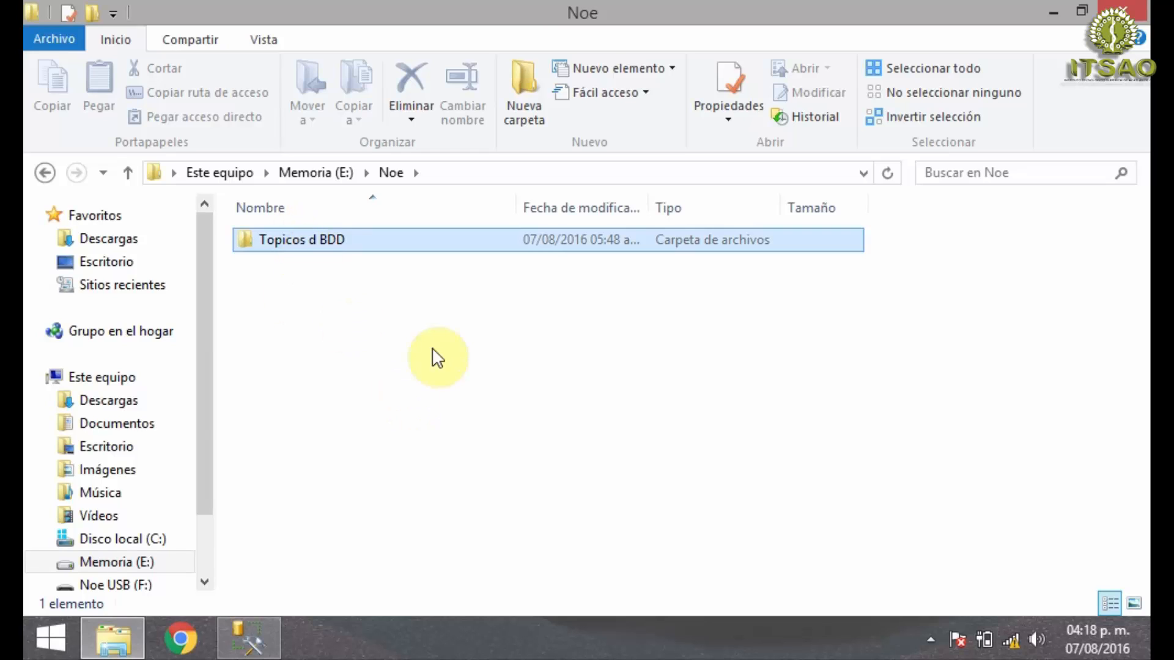
pyautogui.press('Return')
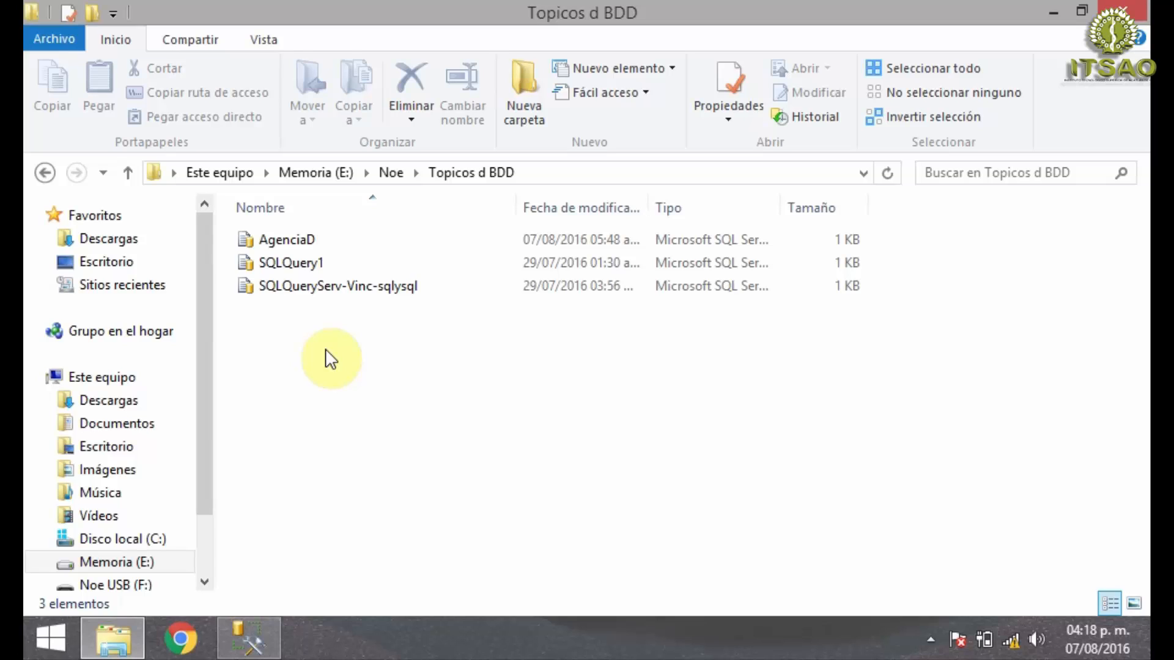
pyautogui.press('BackSpace')
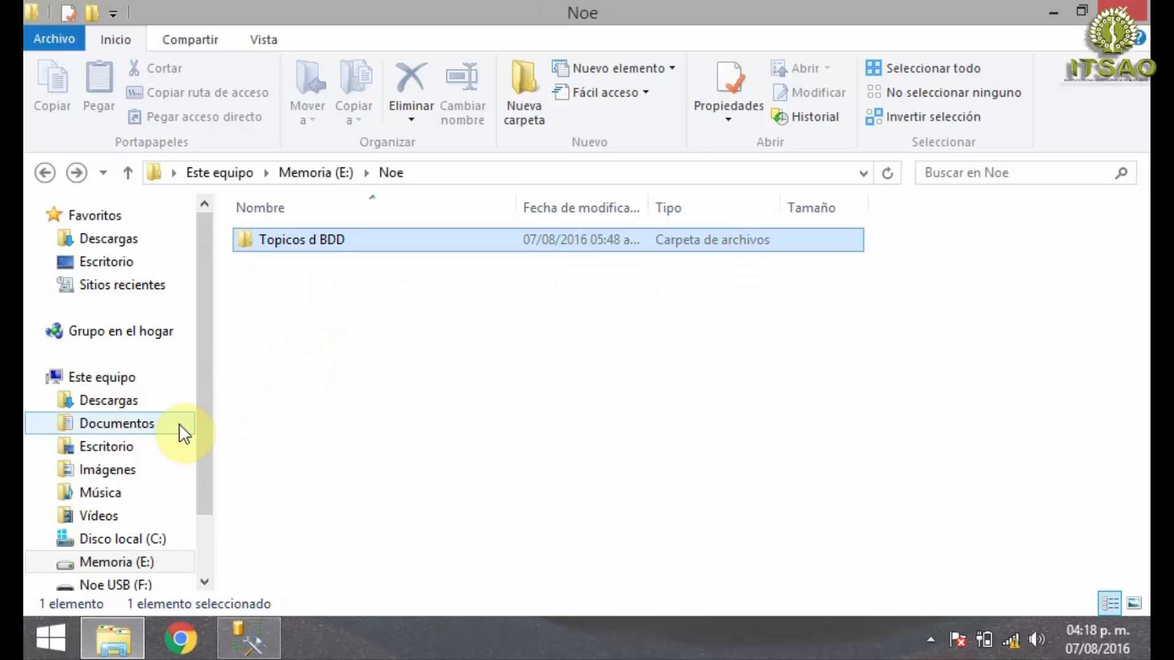
# - Open the Agencia_D Access database from the personal subfolder of Documentos and display its Agencia_D table
pyautogui.click(120, 426)
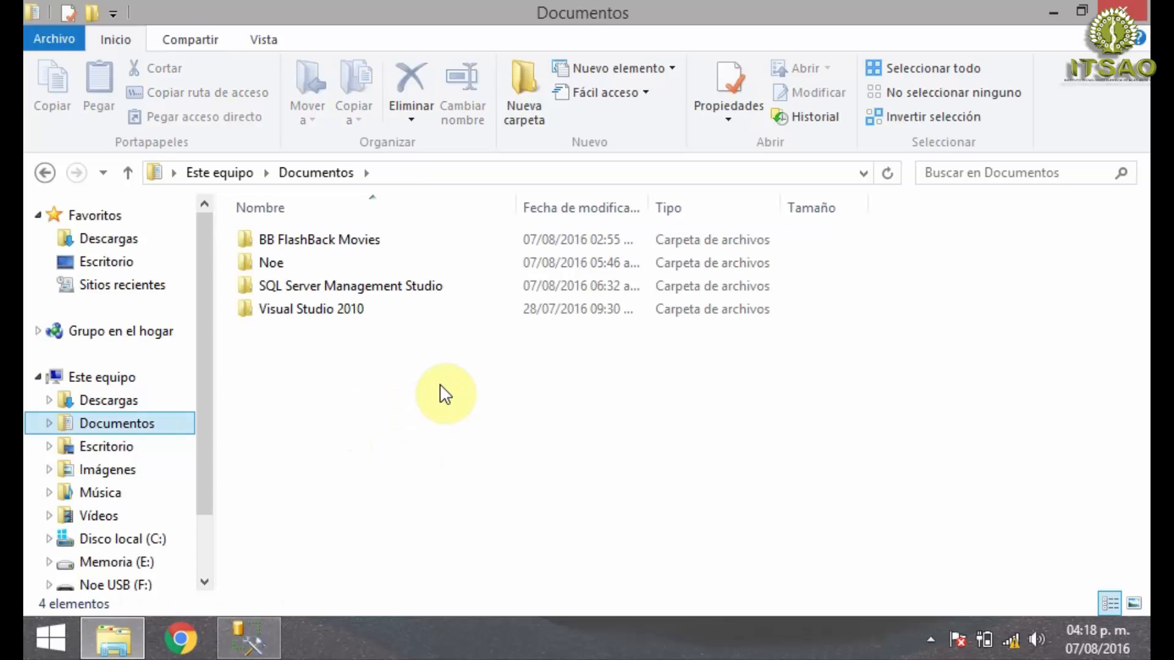
pyautogui.click(283, 262)
pyautogui.doubleClick(284, 265)
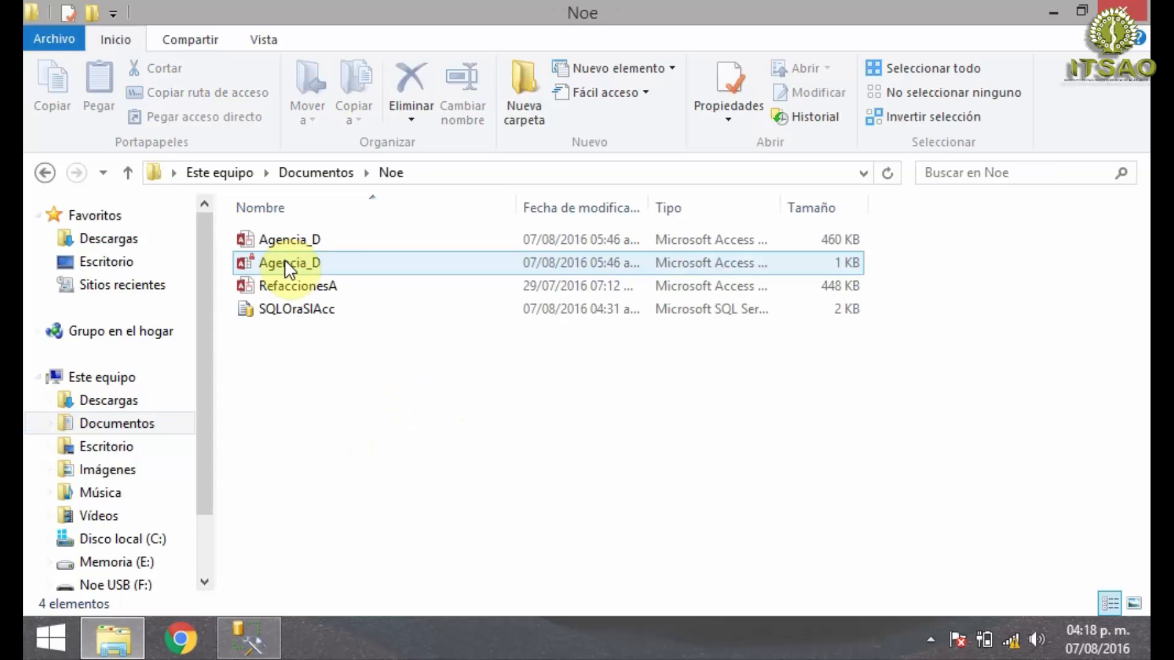
pyautogui.click(339, 243)
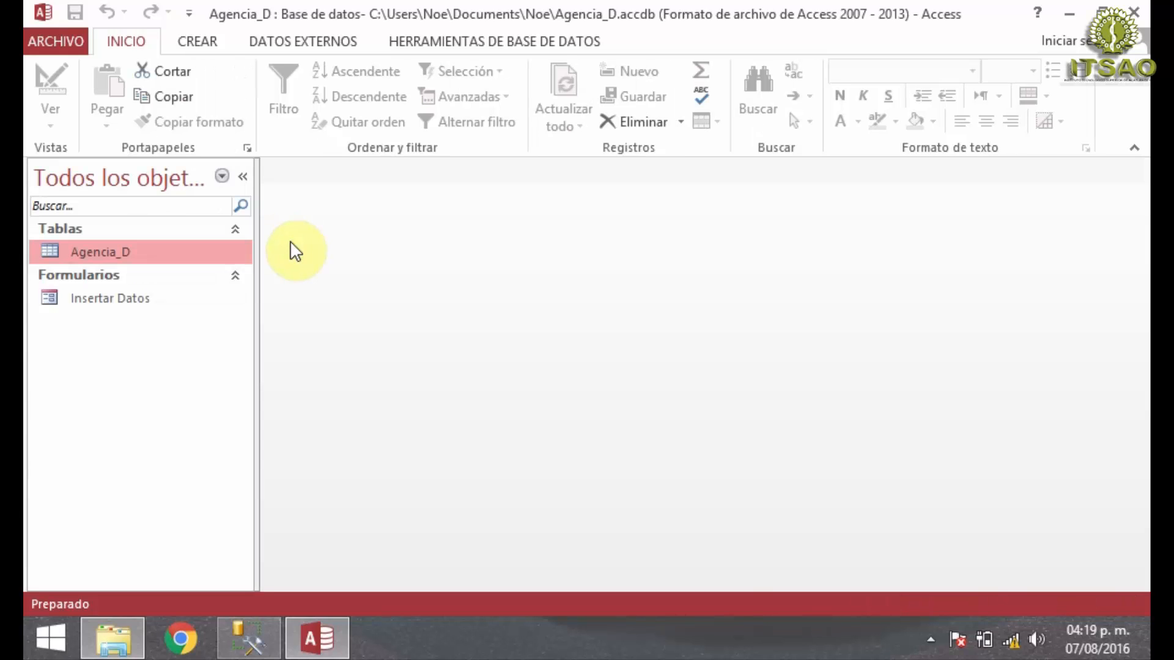
pyautogui.doubleClick(153, 253)
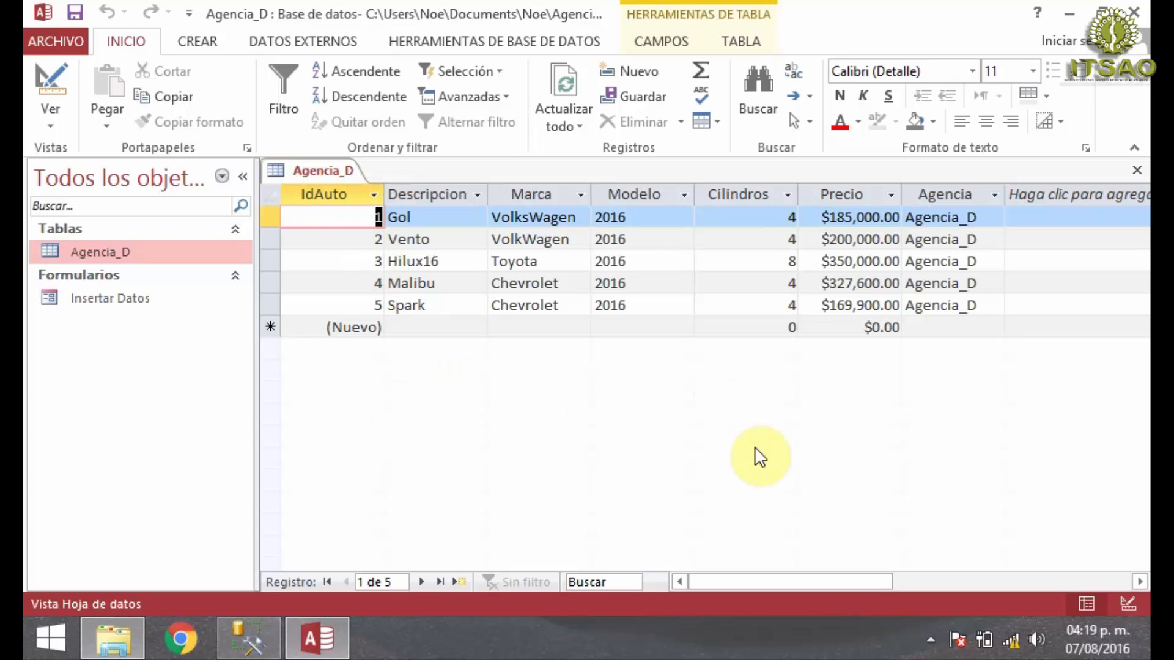
# - Return to File Explorer, check the location of the Agencia_D database file in its properties, and close them
pyautogui.click(318, 643)
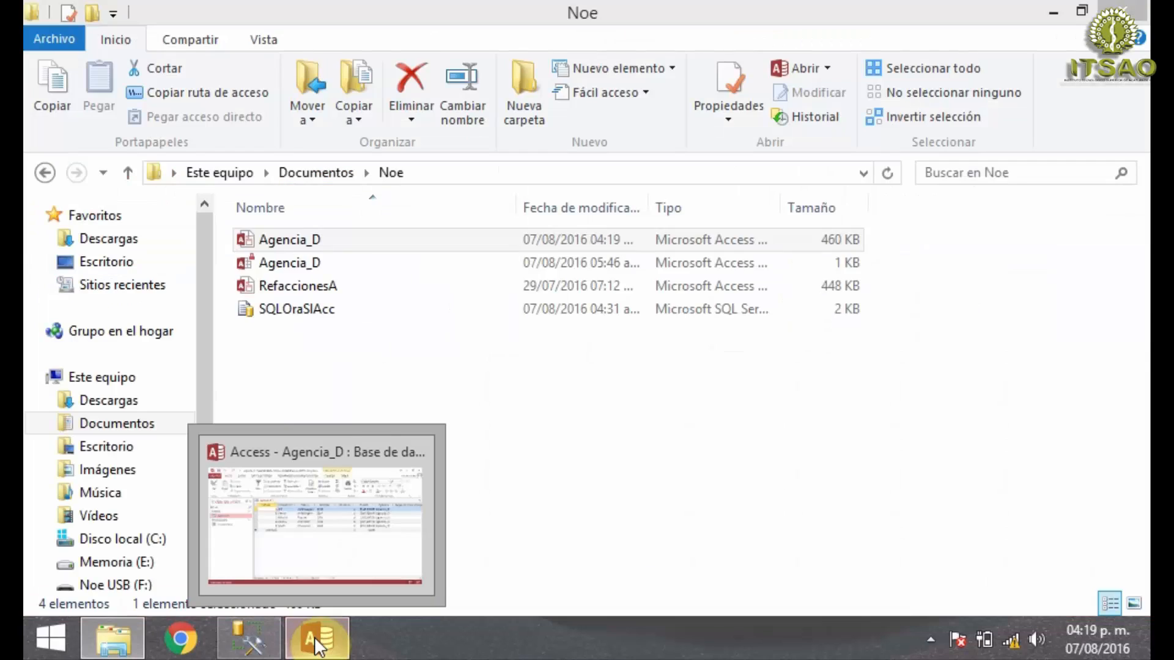
pyautogui.click(340, 252)
pyautogui.doubleClick(337, 245)
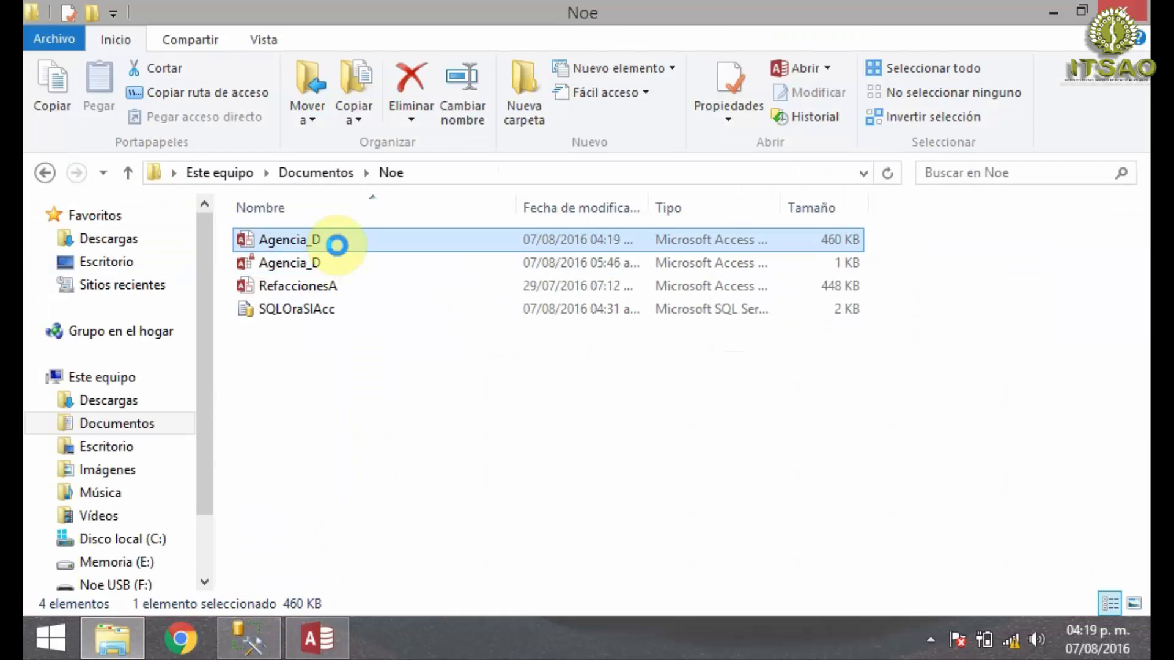
pyautogui.rightClick(338, 247)
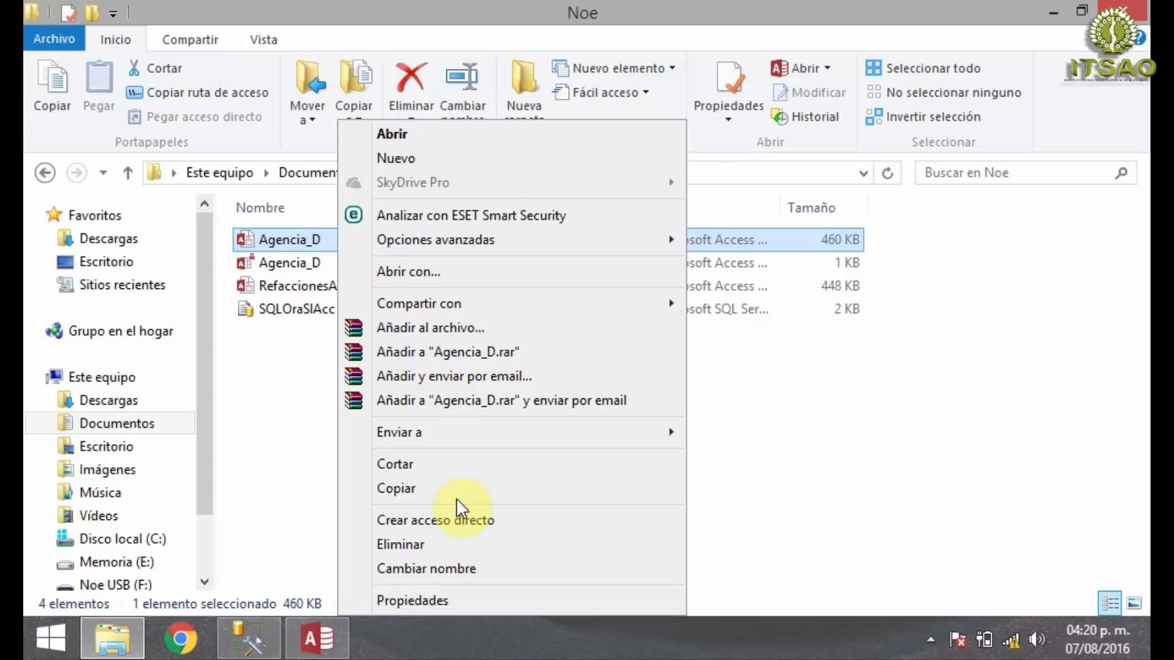
pyautogui.click(406, 602)
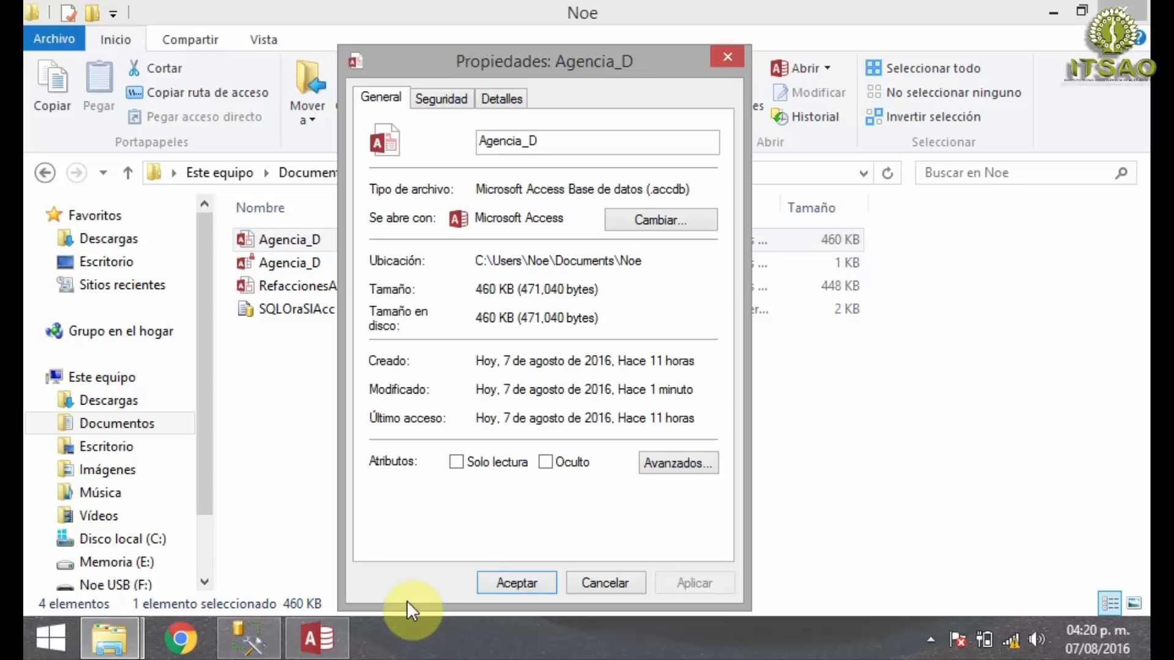
pyautogui.click(635, 581)
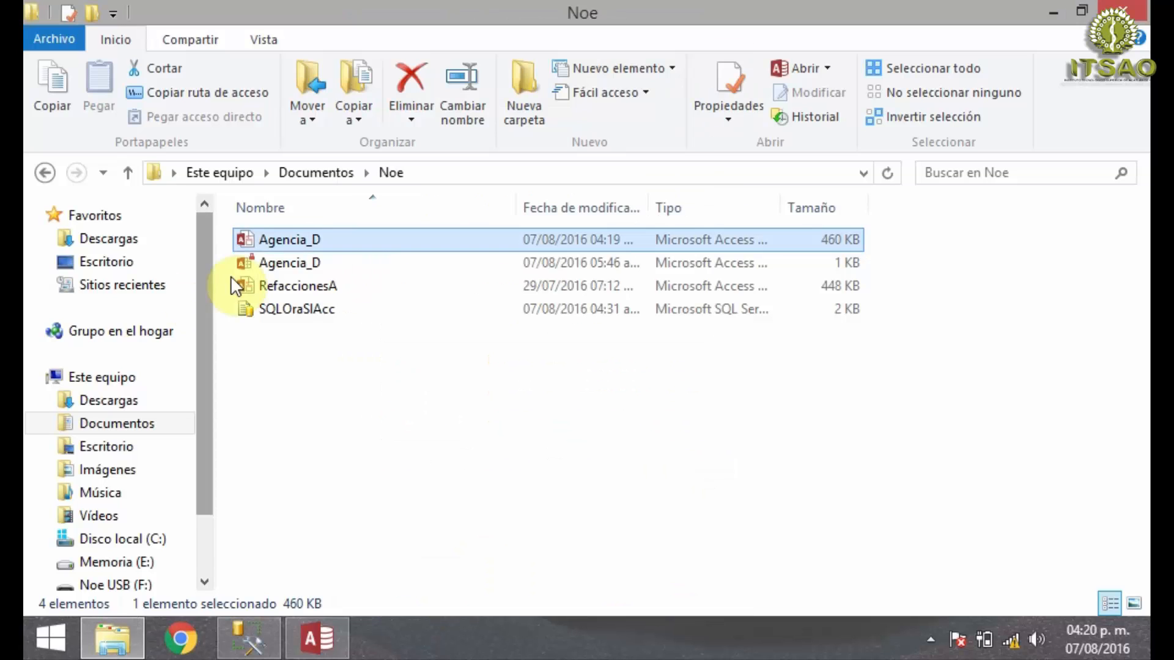
# - Share the Agencia_D Access database with Todos at Lectura y escritura permission, granting the same access to its containing folder
pyautogui.doubleClick(284, 238)
pyautogui.rightClick(284, 239)
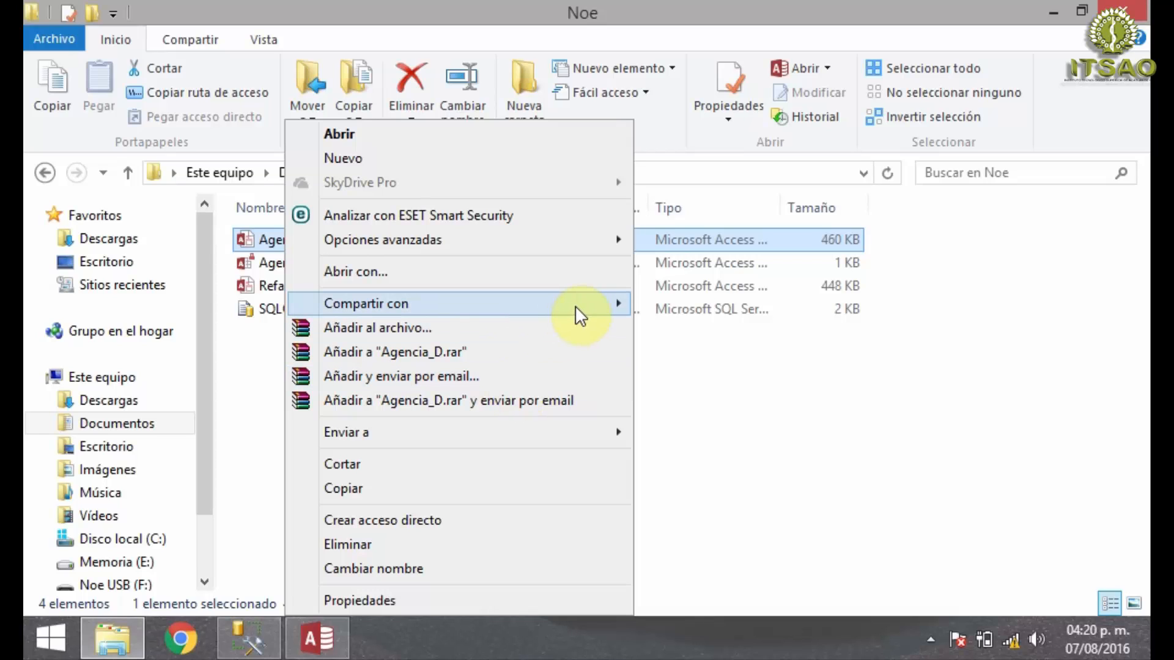
pyautogui.moveTo(596, 306)
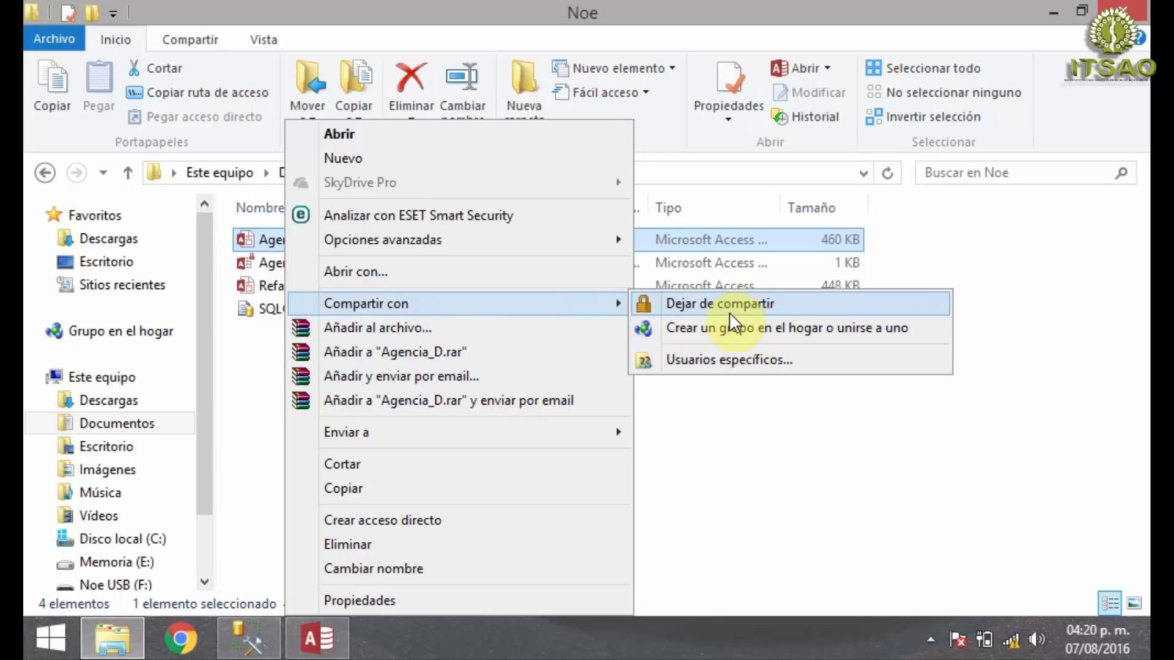
pyautogui.click(721, 360)
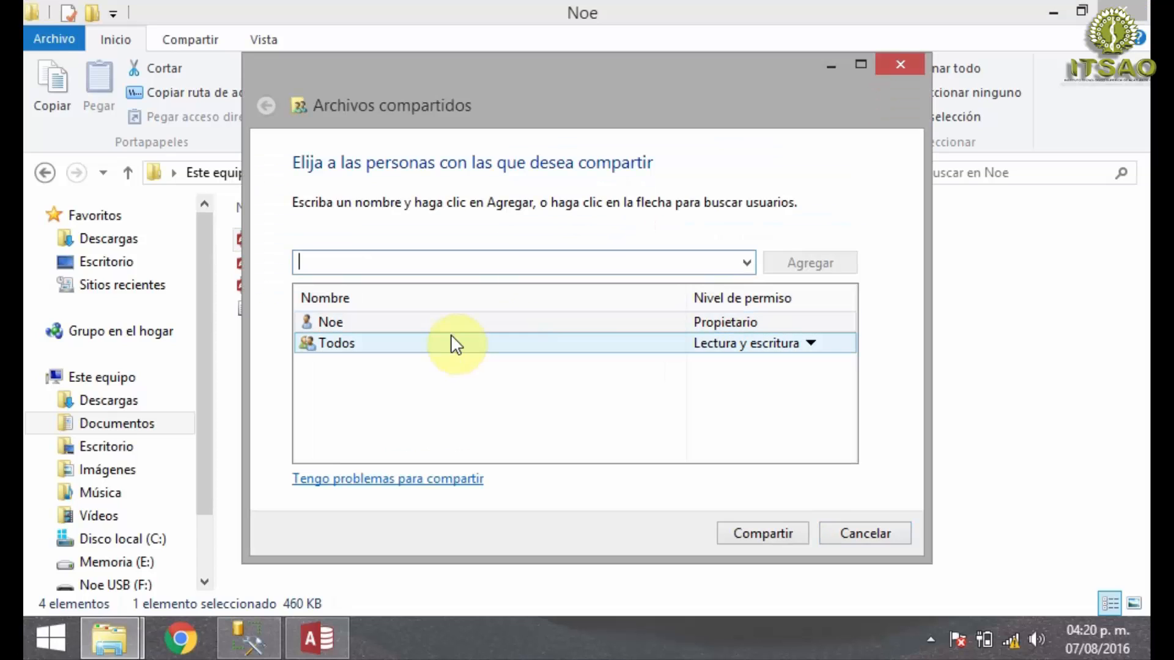
pyautogui.click(413, 349)
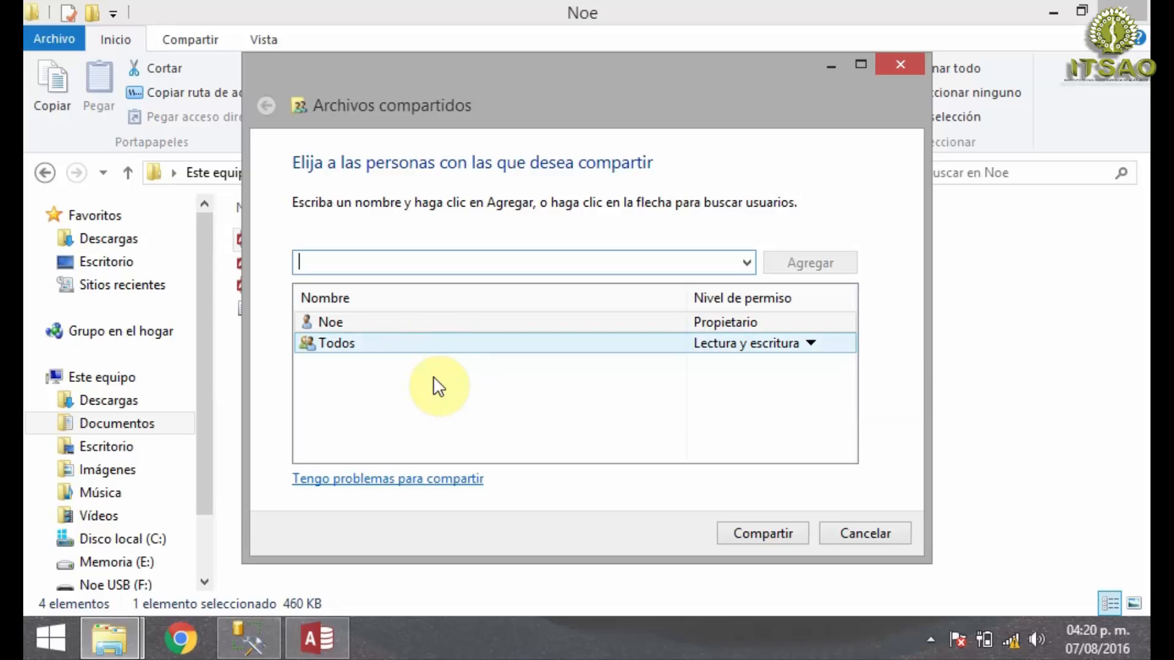
pyautogui.click(547, 431)
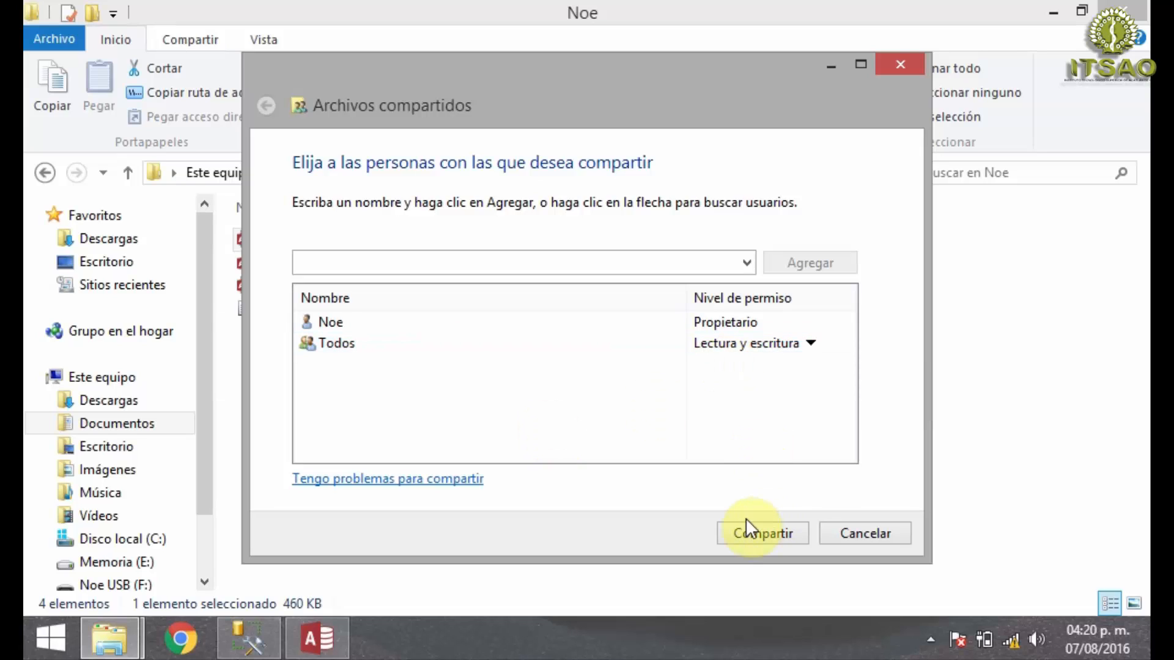
pyautogui.click(782, 538)
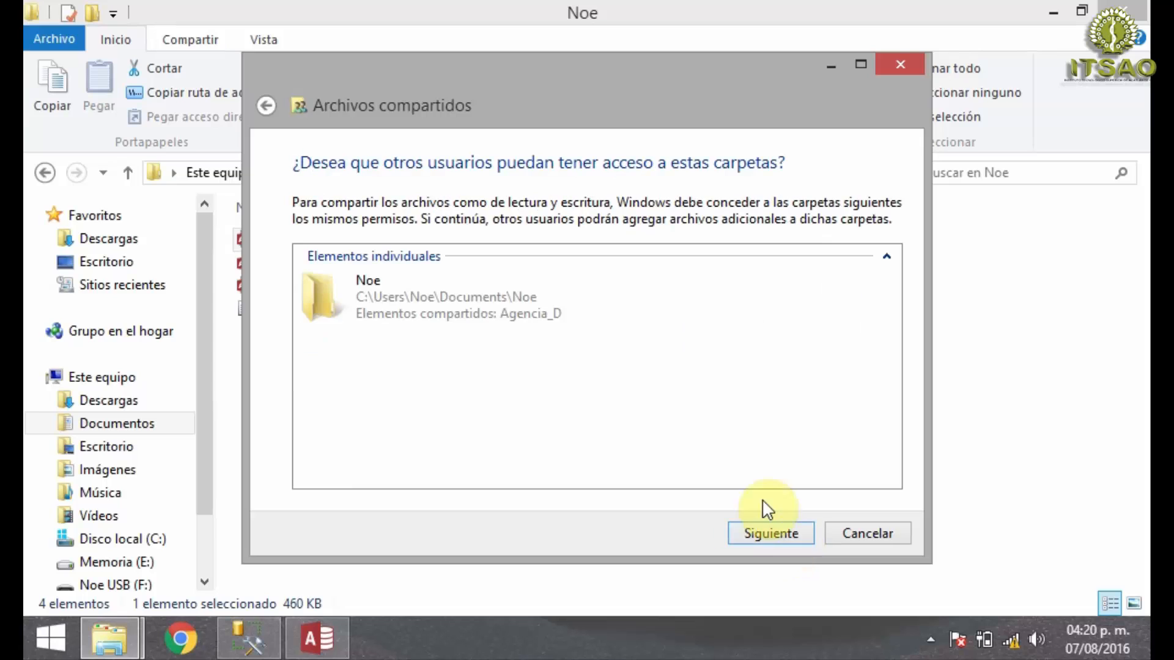
pyautogui.click(776, 539)
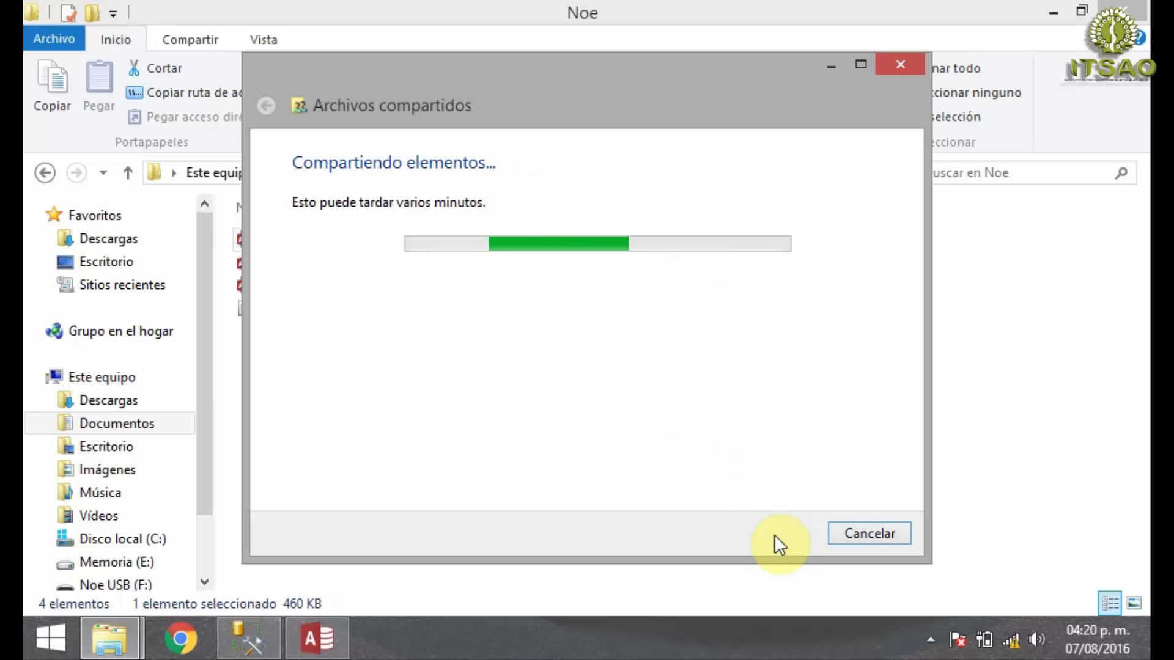
pyautogui.click(851, 535)
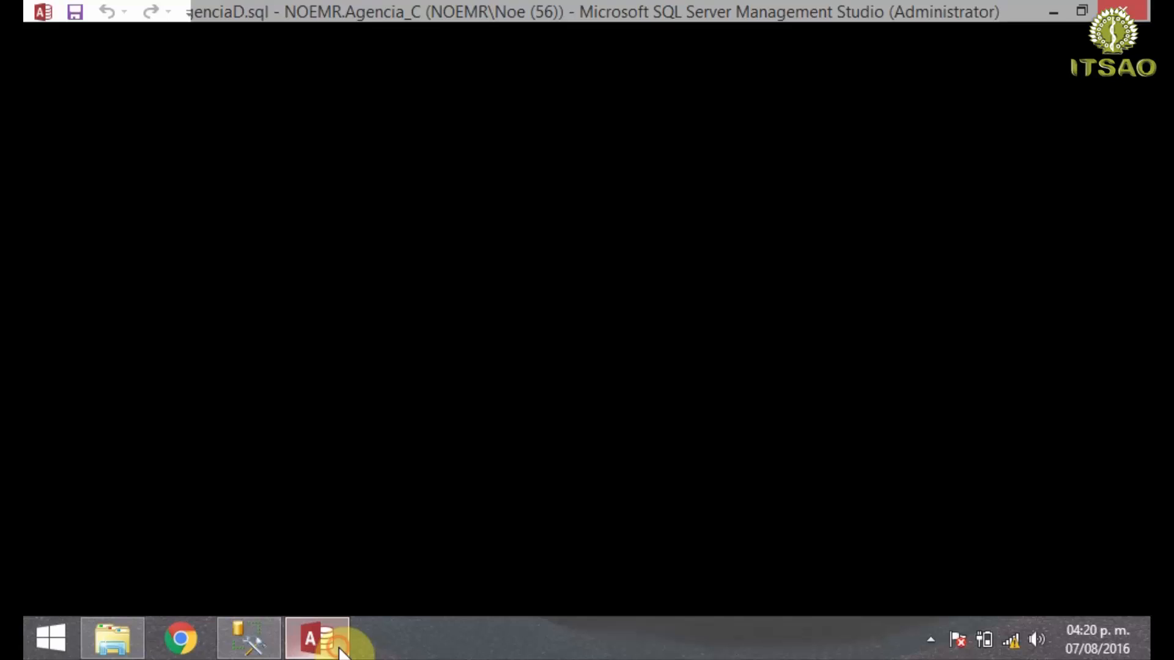
pyautogui.click(335, 645)
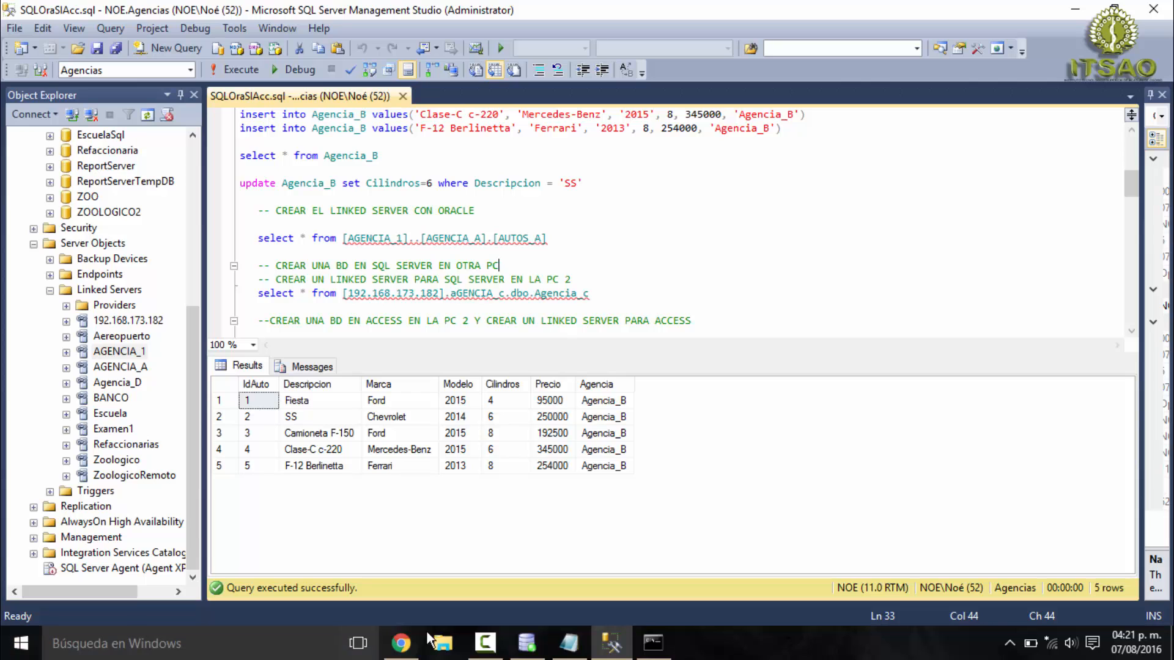
# - On the main PC, browse the network in File Explorer to the NOEMR computer's shared Documents subfolder and select the Agencia_D database
pyautogui.press('super+e')
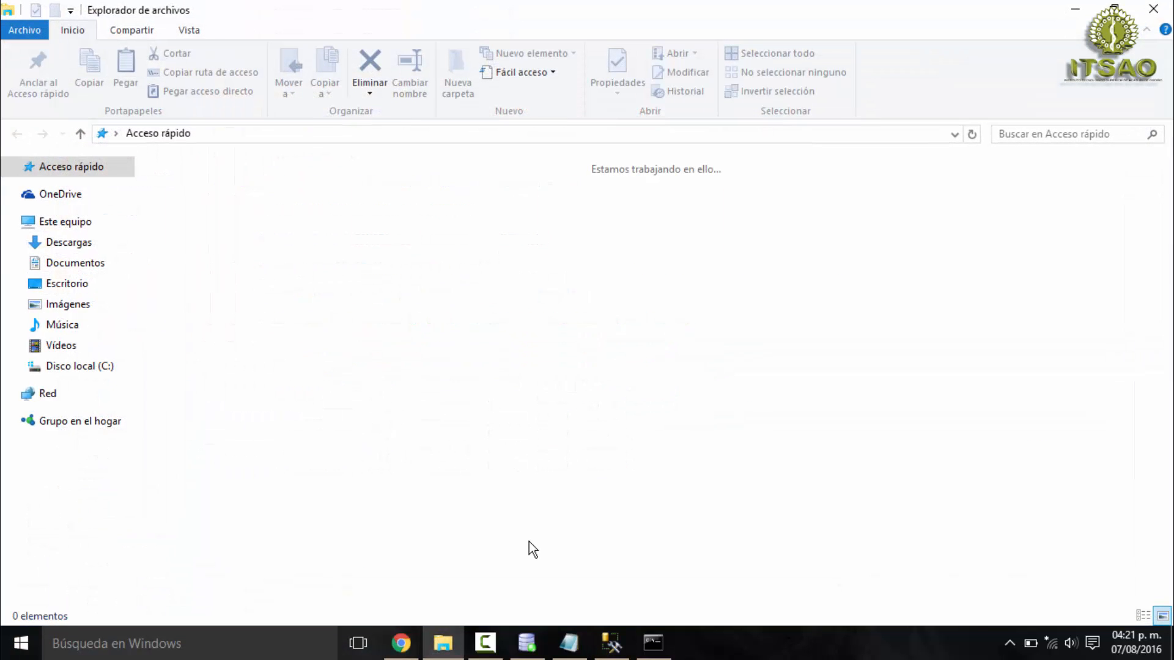
pyautogui.click(68, 371)
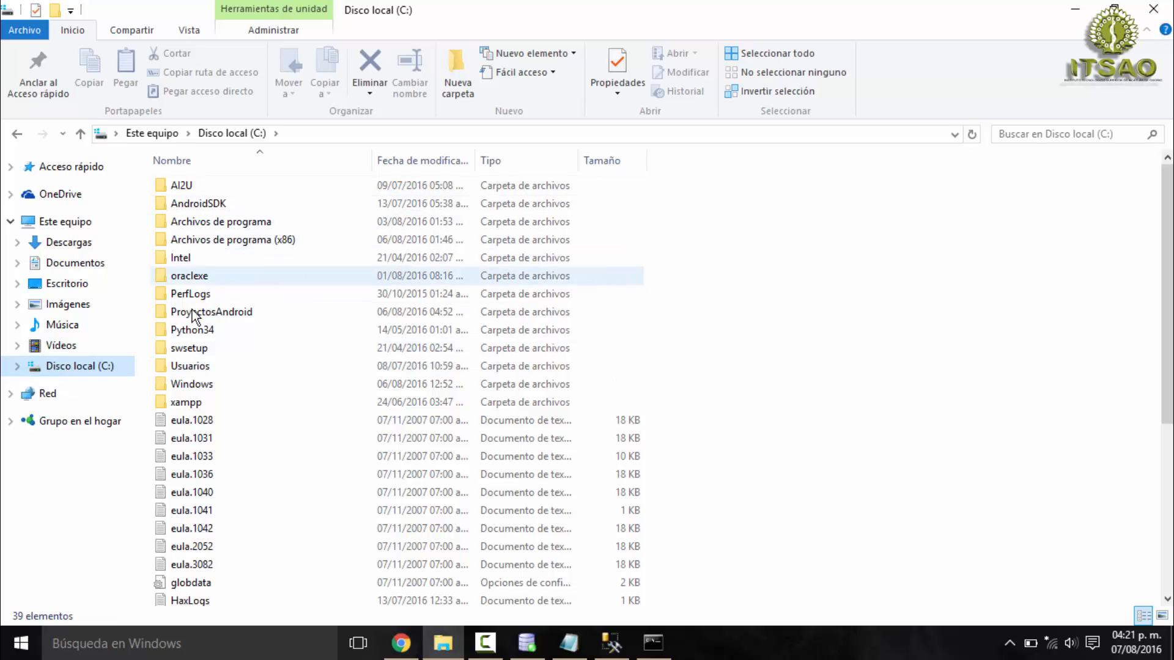
pyautogui.click(46, 394)
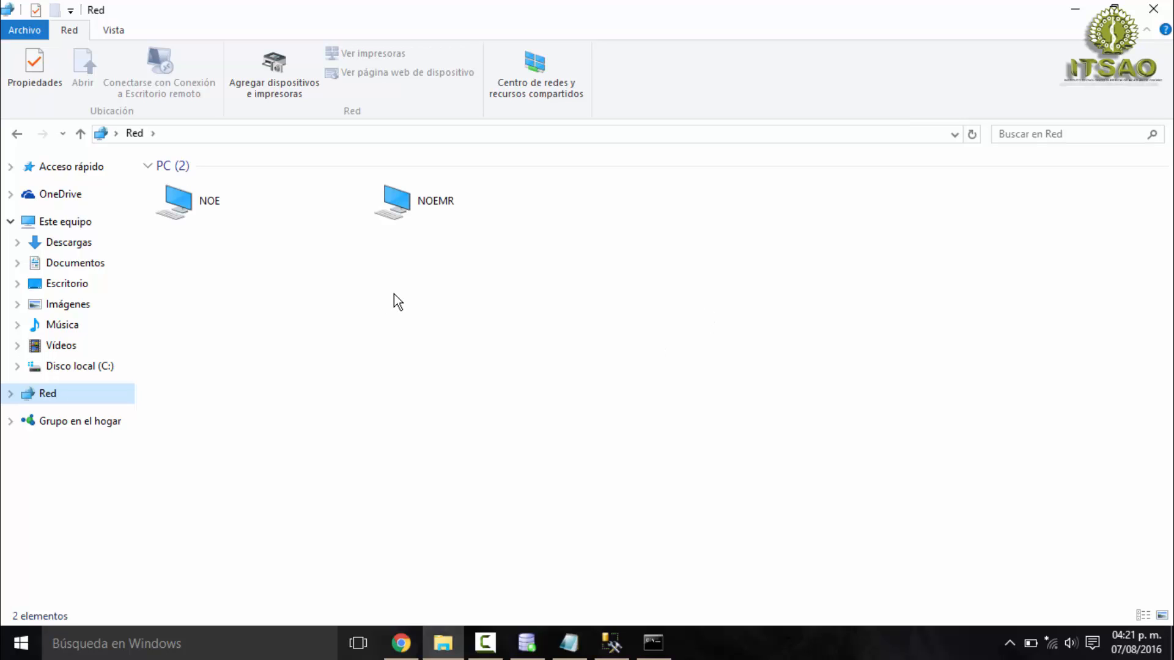
pyautogui.doubleClick(450, 200)
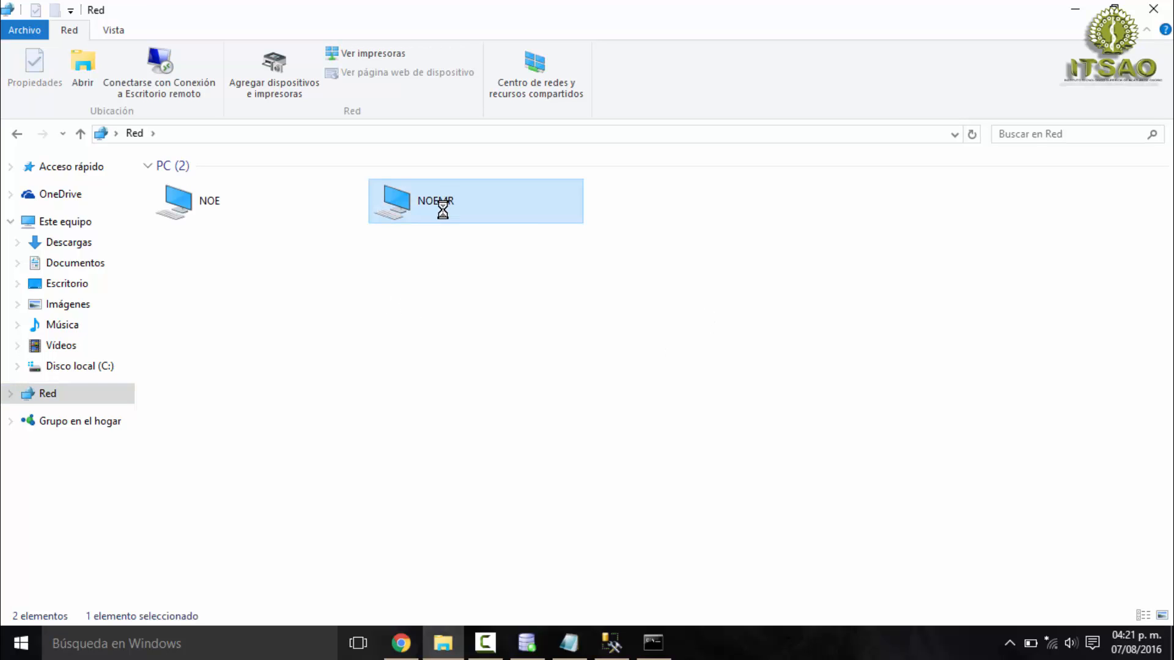
pyautogui.click(226, 180)
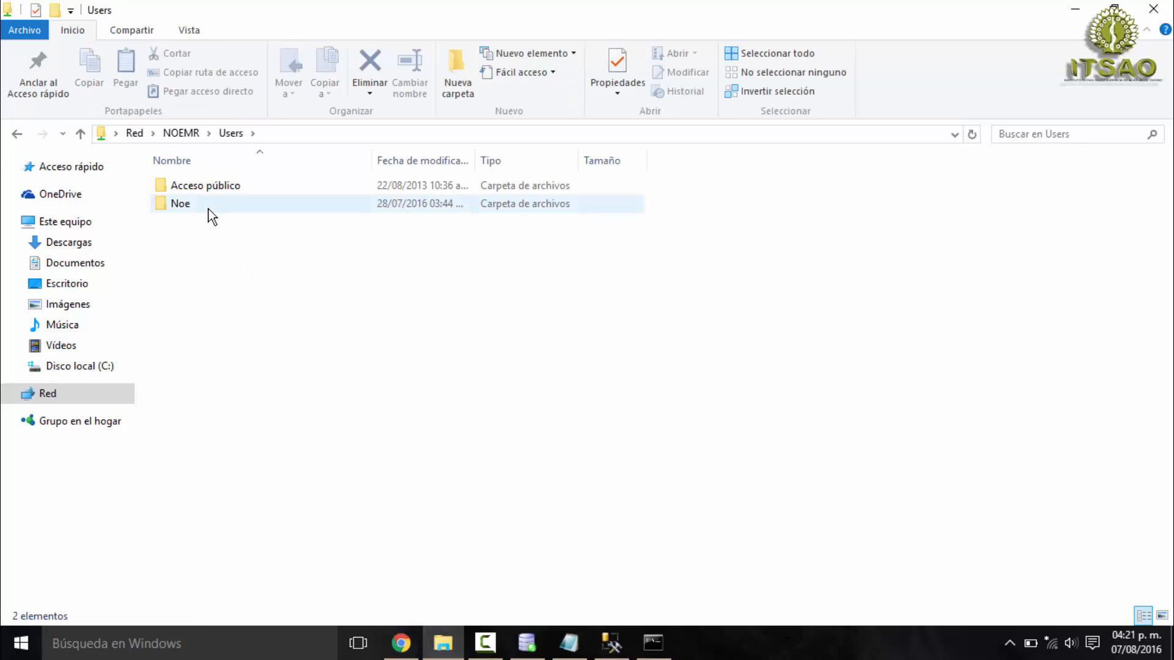
pyautogui.click(209, 210)
pyautogui.doubleClick(208, 210)
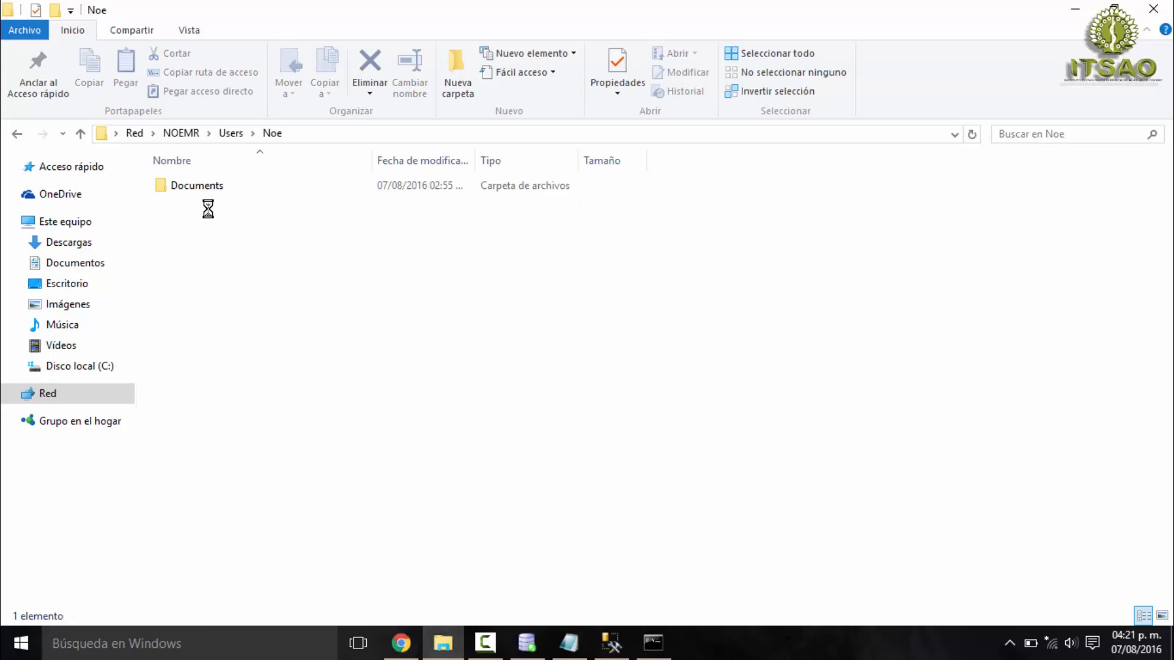
pyautogui.doubleClick(239, 186)
pyautogui.doubleClick(262, 191)
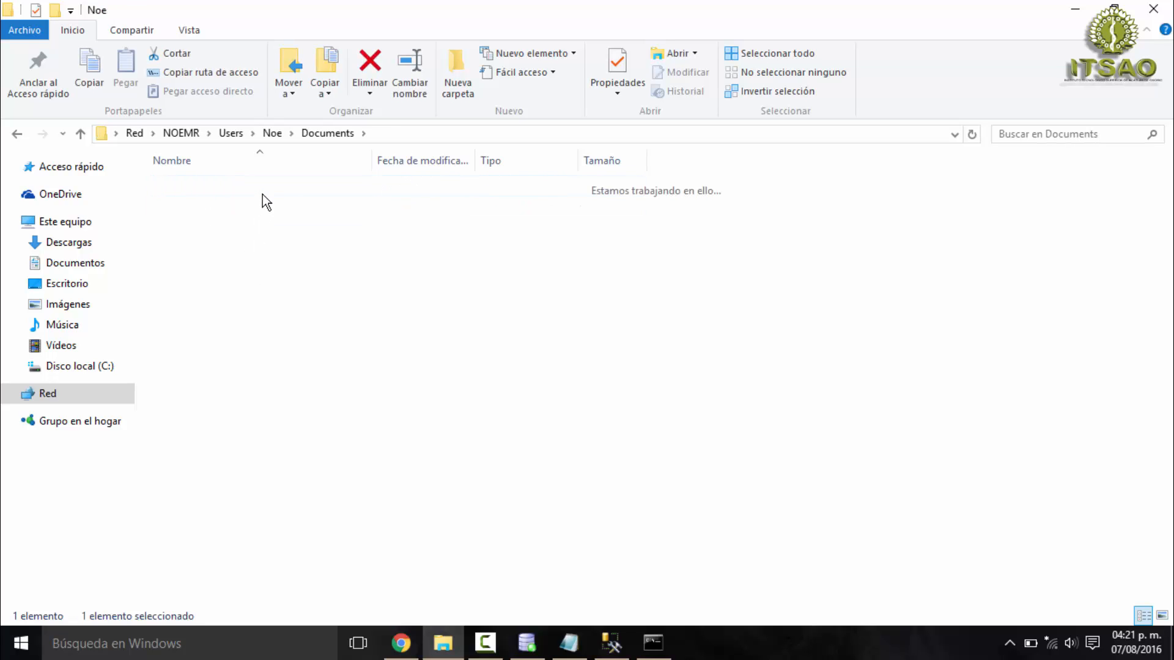
pyautogui.click(216, 190)
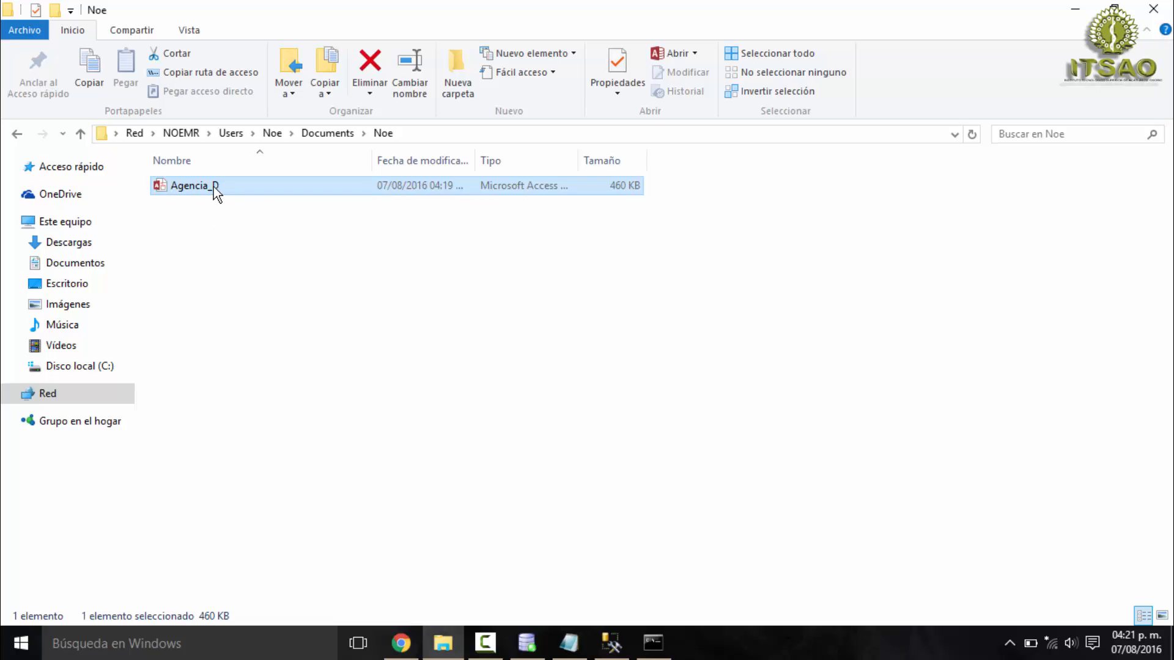
# - Check the network location of the shared Agencia_D file in its properties, highlighting the path, and close them
pyautogui.rightClick(214, 186)
pyautogui.click(262, 575)
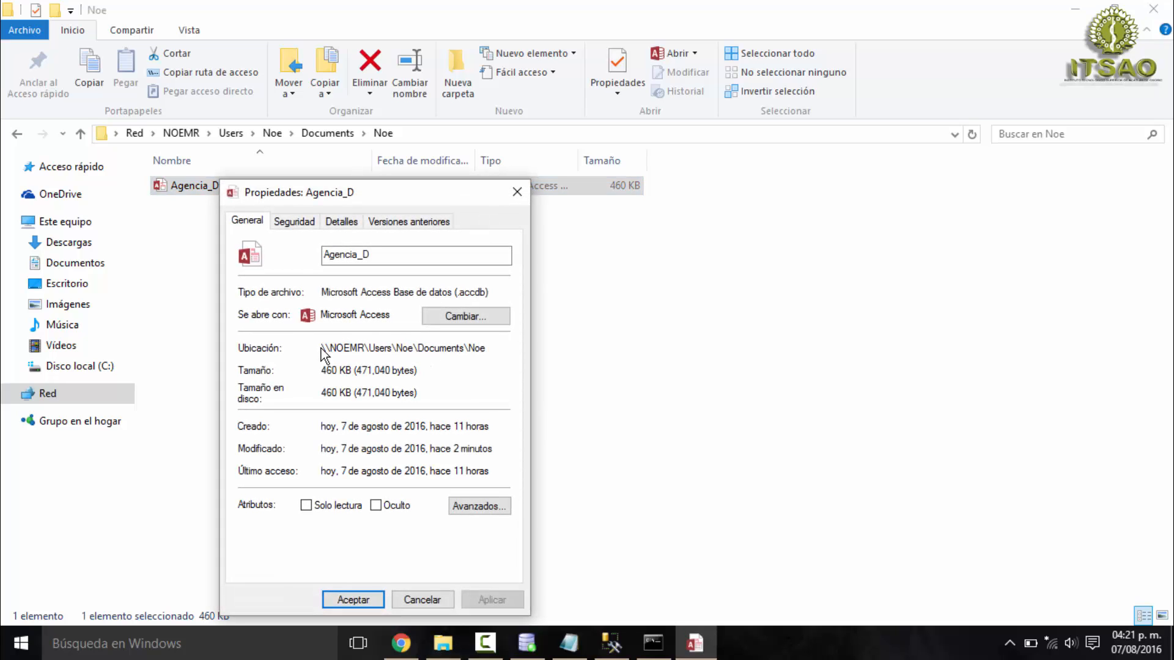
pyautogui.moveTo(486, 348); pyautogui.dragTo(324, 350)
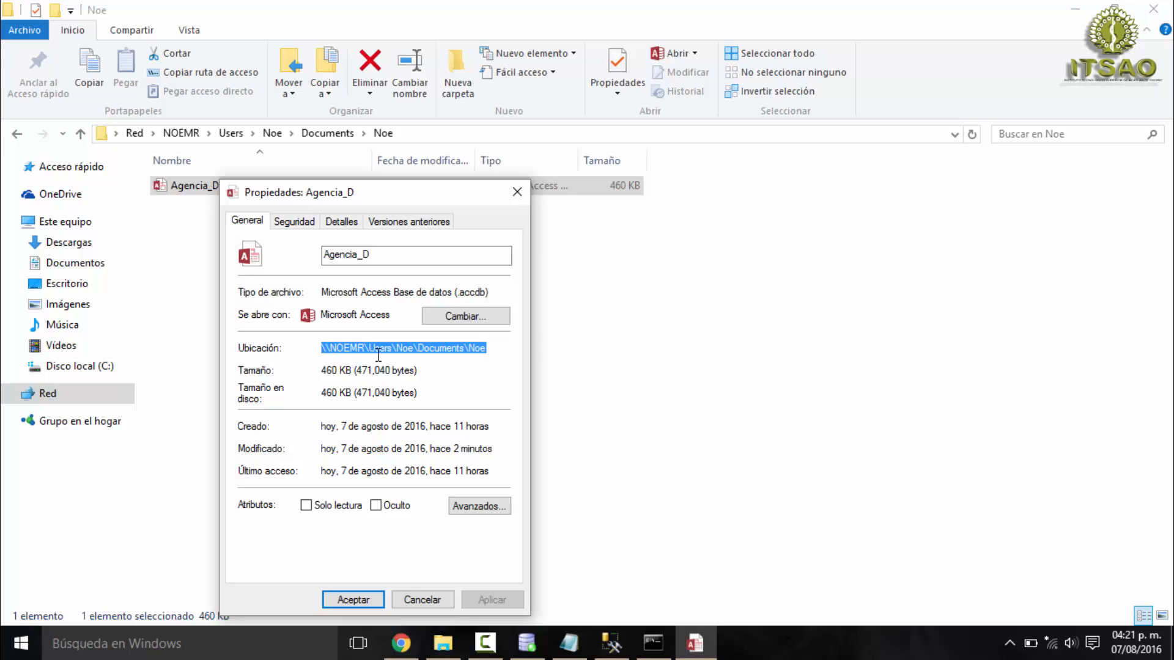
pyautogui.click(354, 600)
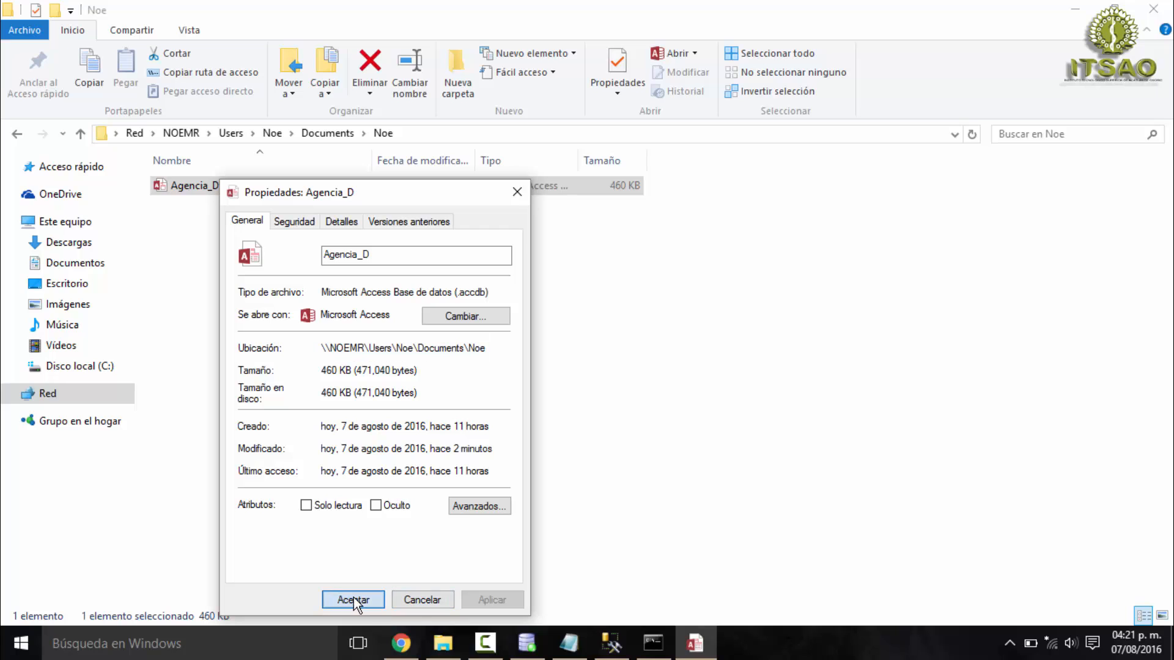
pyautogui.click(579, 340)
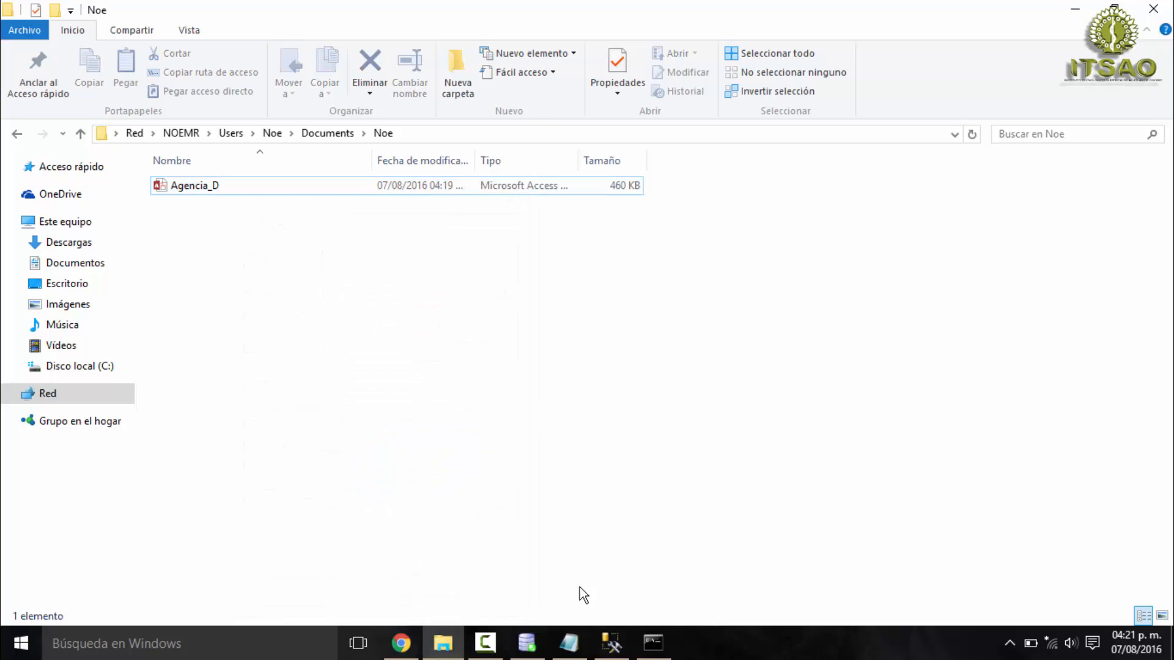
# - Switch to SQL Server Management Studio and highlight the script comment about creating a linked server for SQL Server on PC 2
pyautogui.click(612, 643)
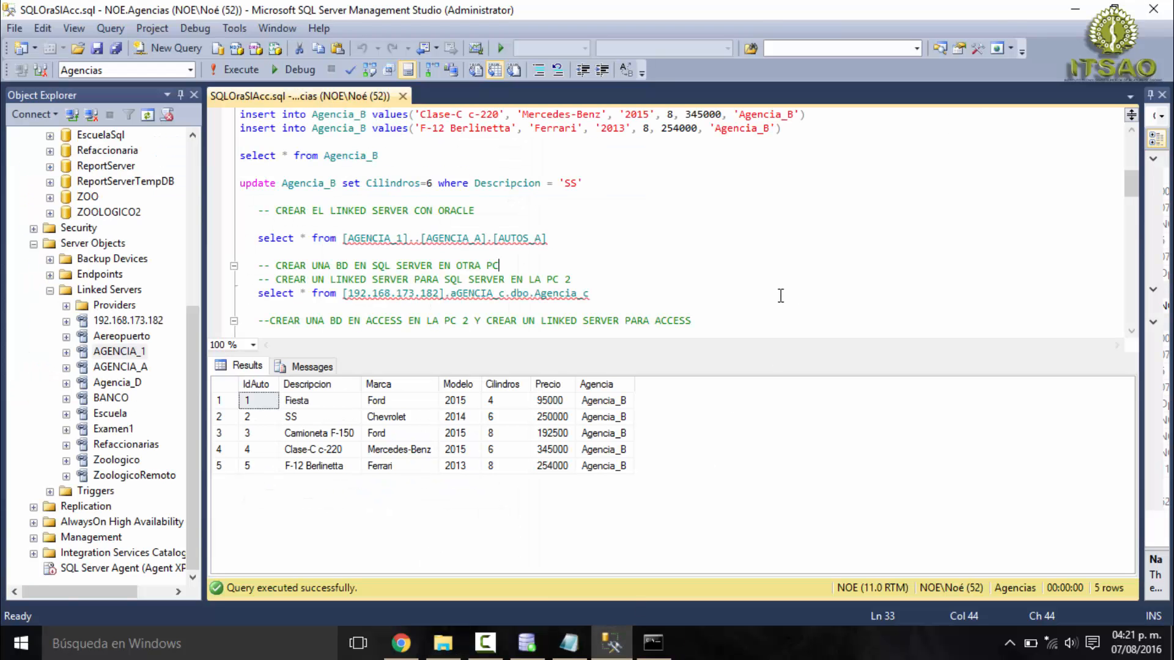
pyautogui.scroll(-1, 746, 288)
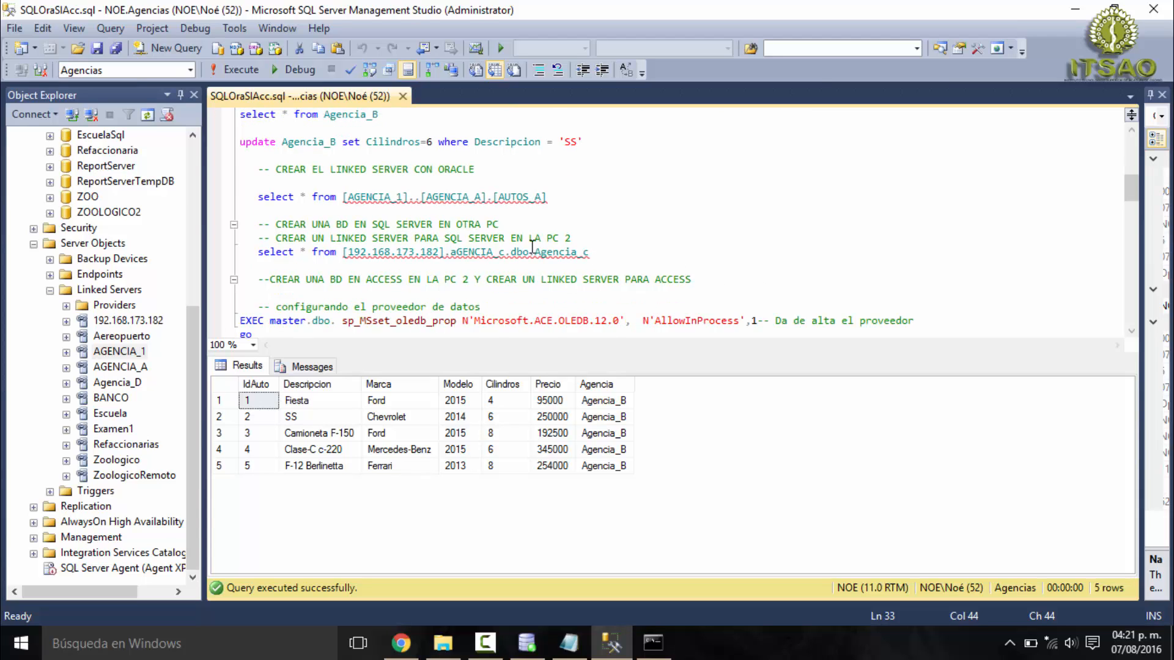
pyautogui.moveTo(259, 238); pyautogui.dragTo(588, 244)
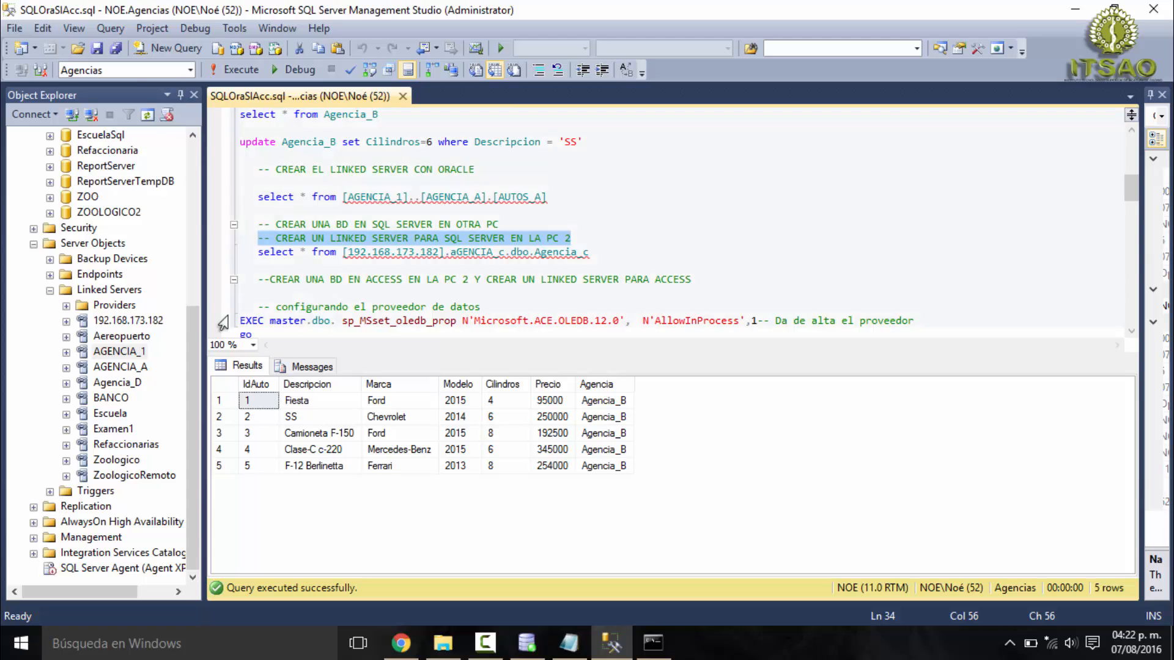
# - Open the properties of the 192.168.173.182 linked server and review its general and security settings, including the remote login
pyautogui.click(104, 291)
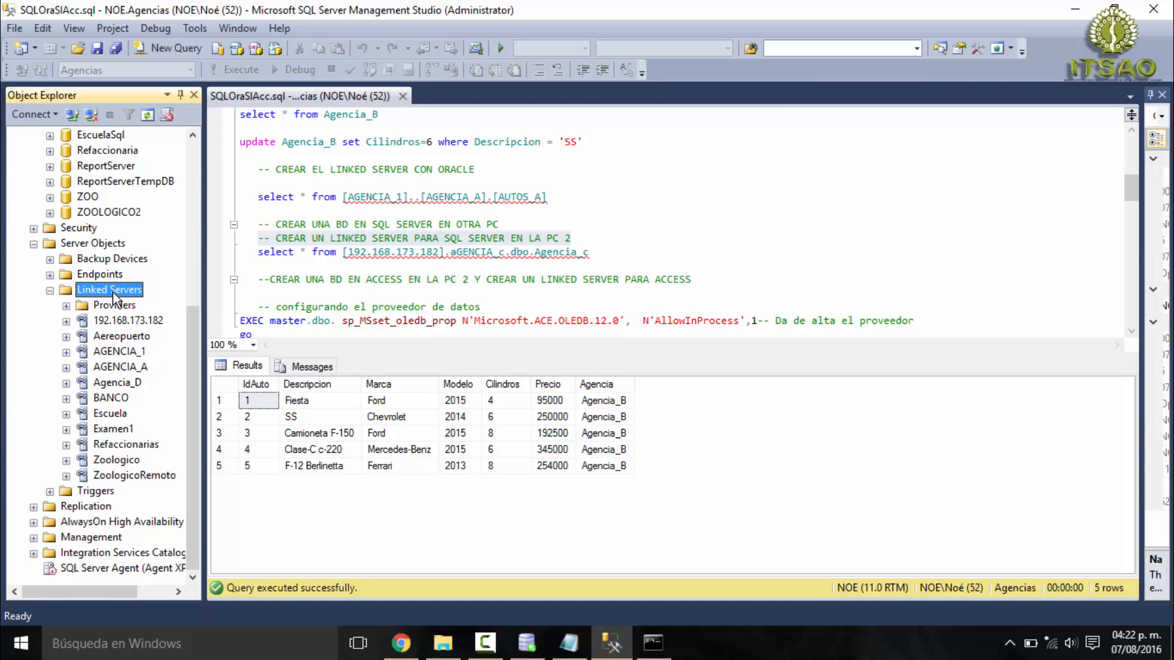
pyautogui.click(130, 322)
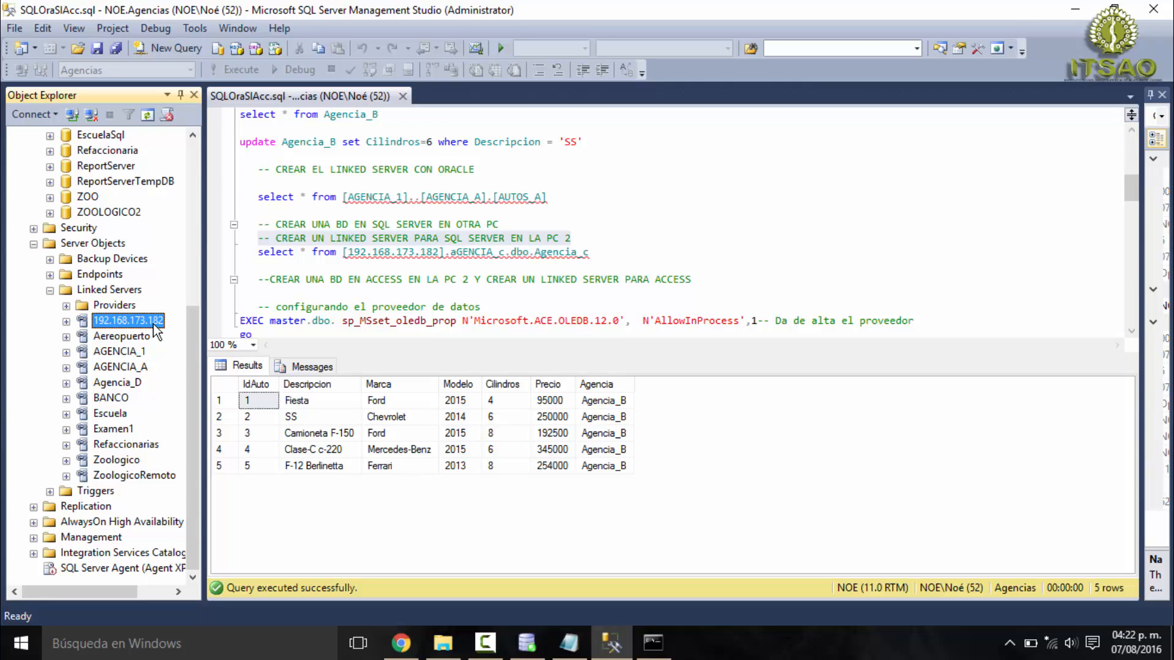
pyautogui.rightClick(141, 323)
pyautogui.rightClick(123, 291)
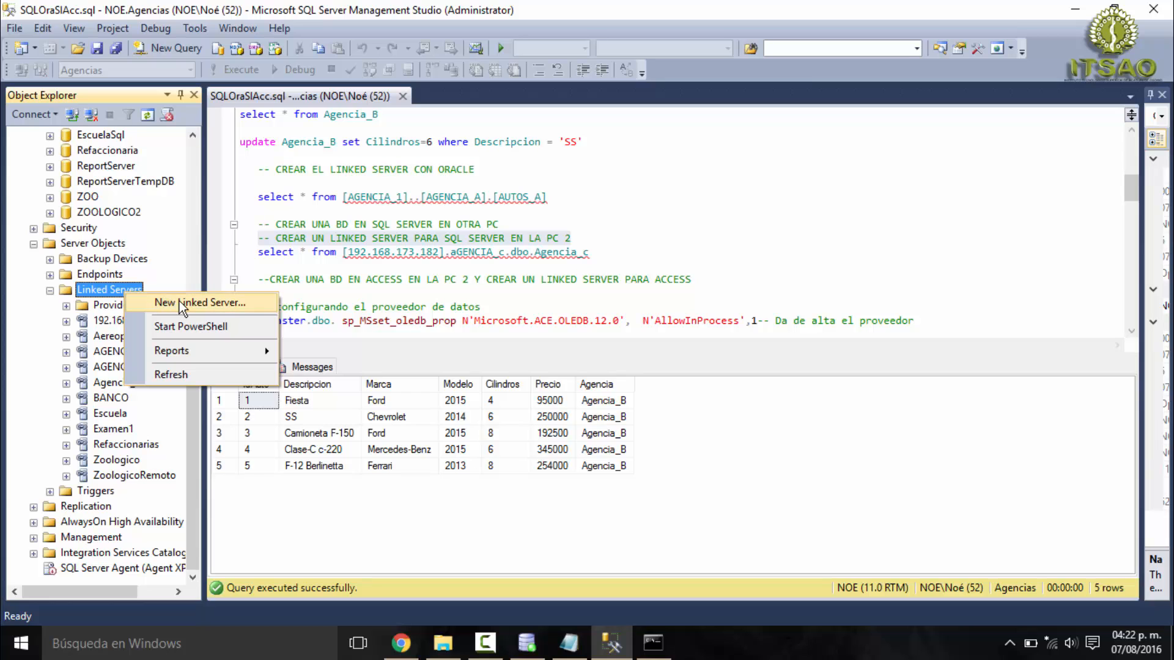
pyautogui.rightClick(109, 319)
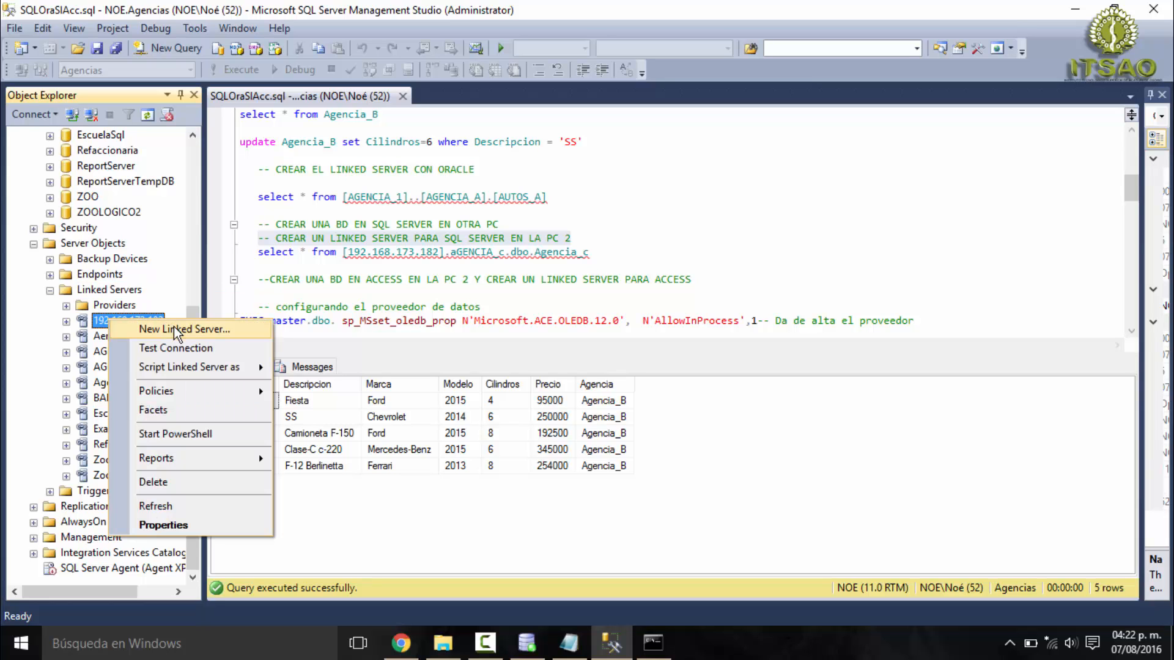
pyautogui.click(175, 527)
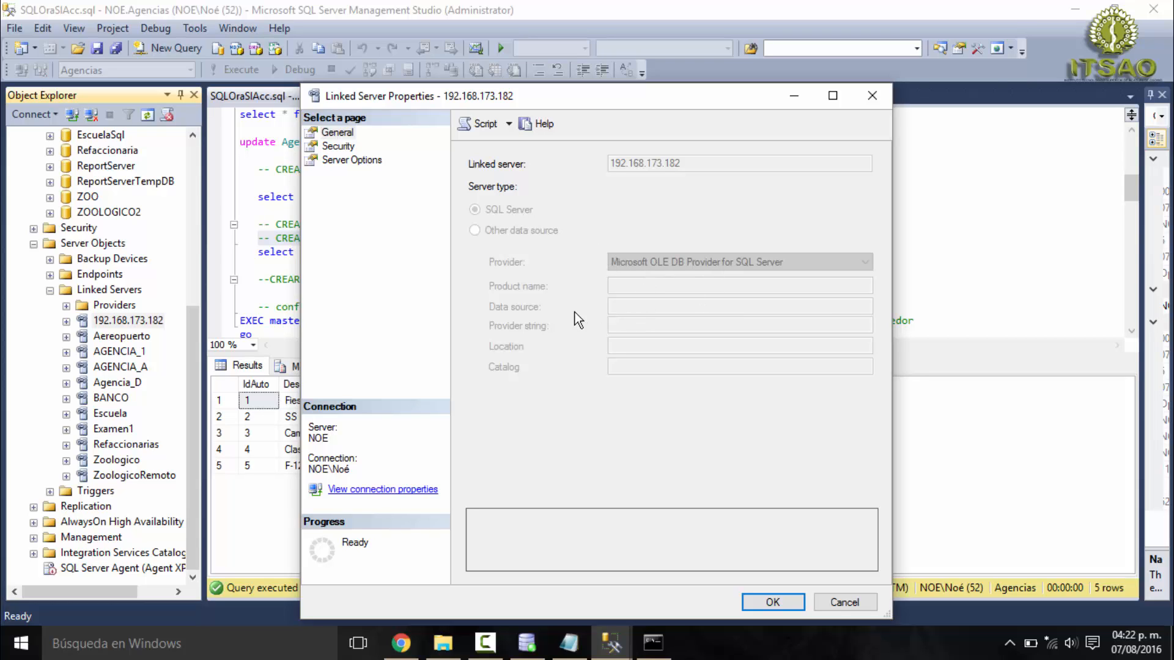
pyautogui.click(339, 147)
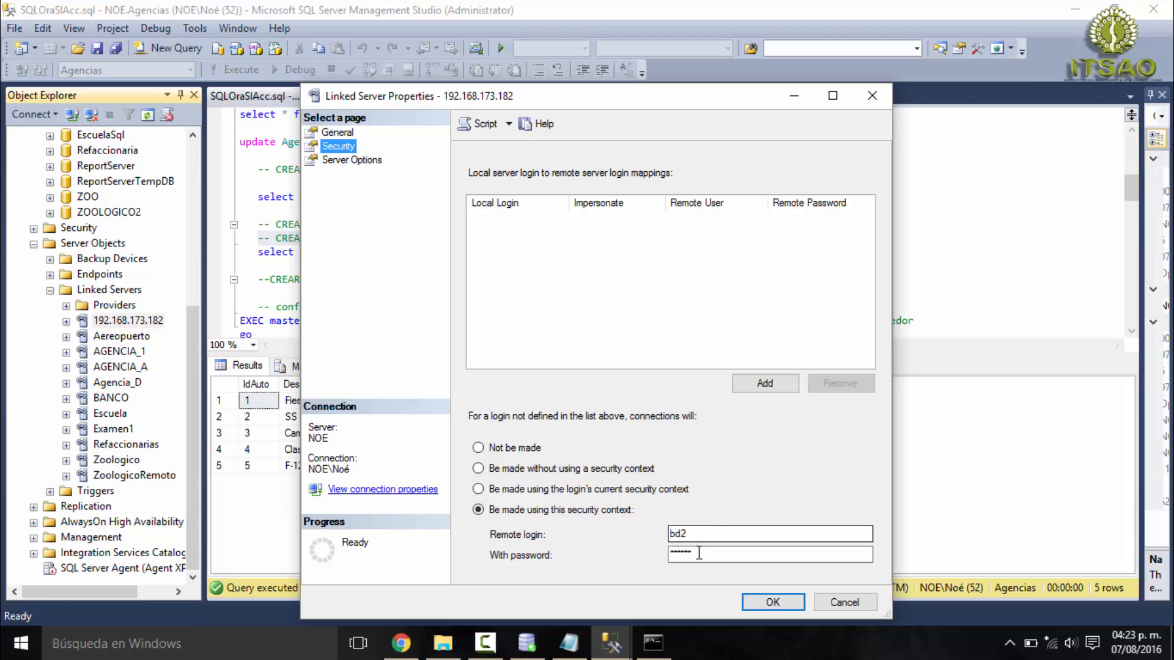
pyautogui.doubleClick(665, 533)
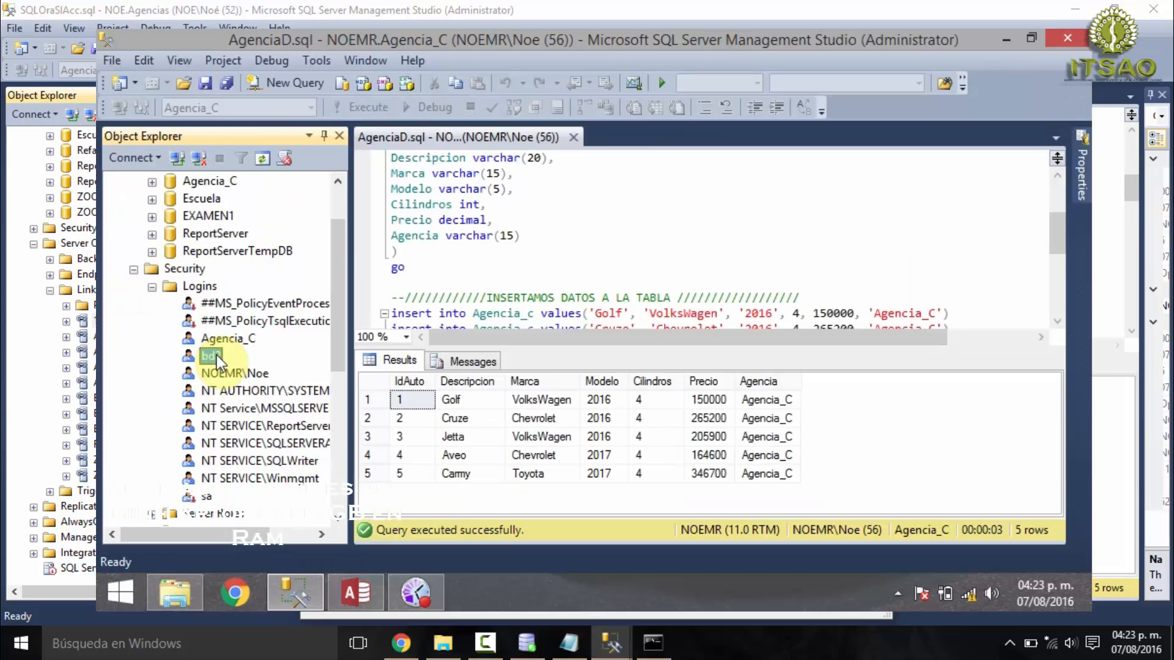
# - On the second PC, review the bd2 login's server roles and database mappings, and confirm both the login and the main PC's linked server properties
pyautogui.rightClick(219, 361)
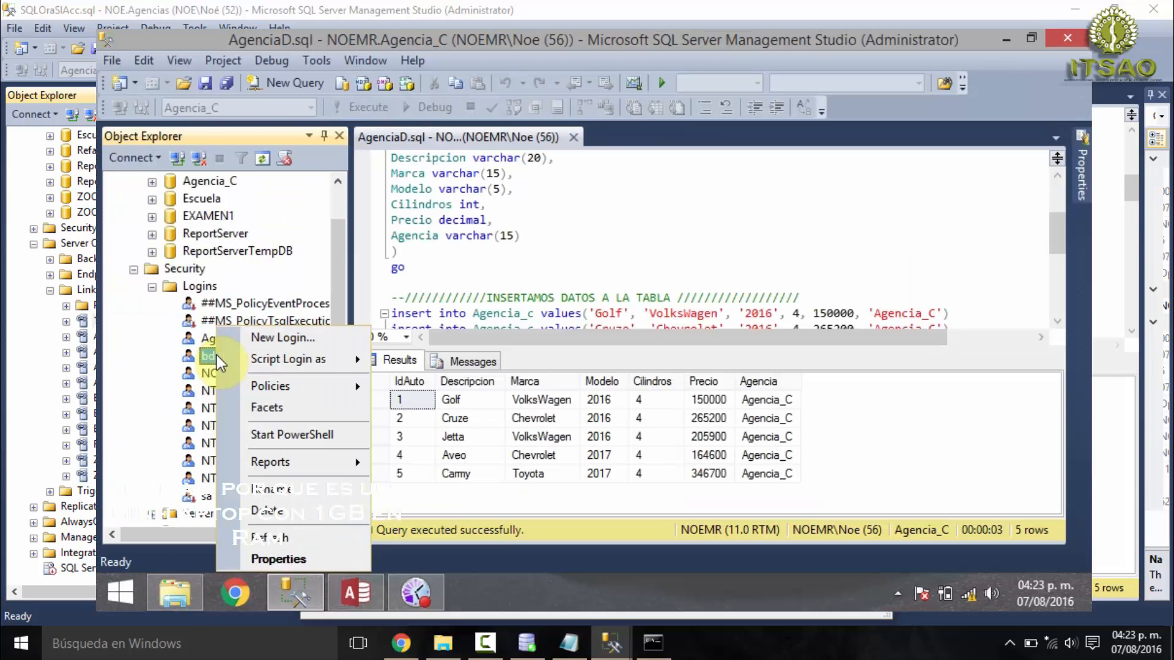
pyautogui.click(284, 562)
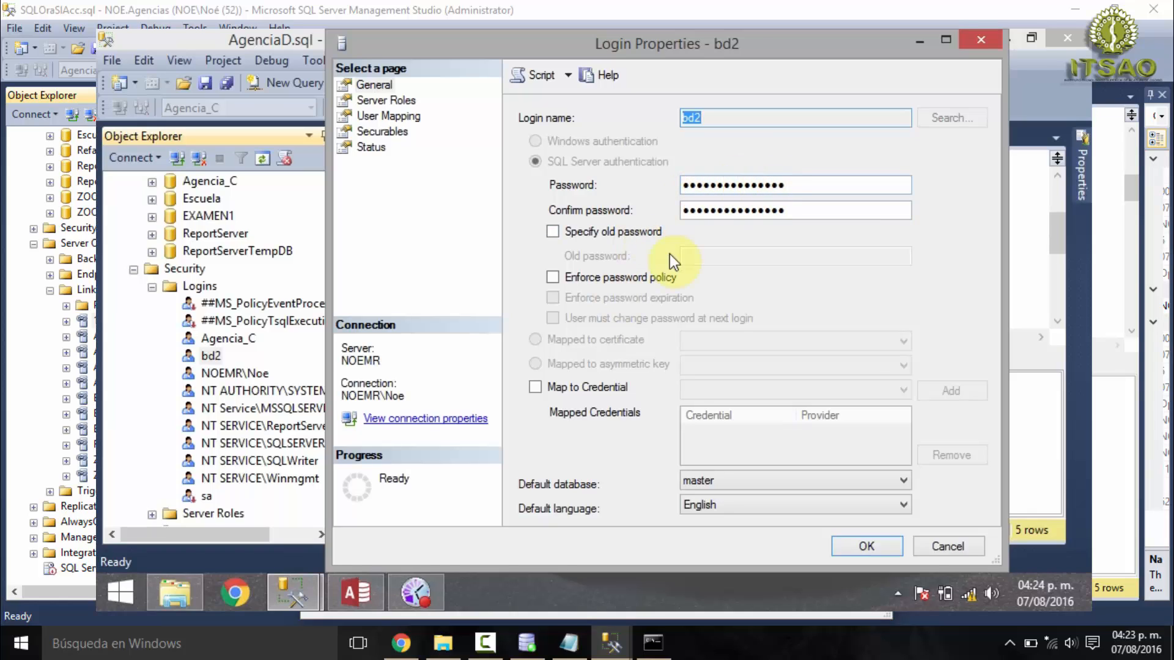
pyautogui.click(387, 102)
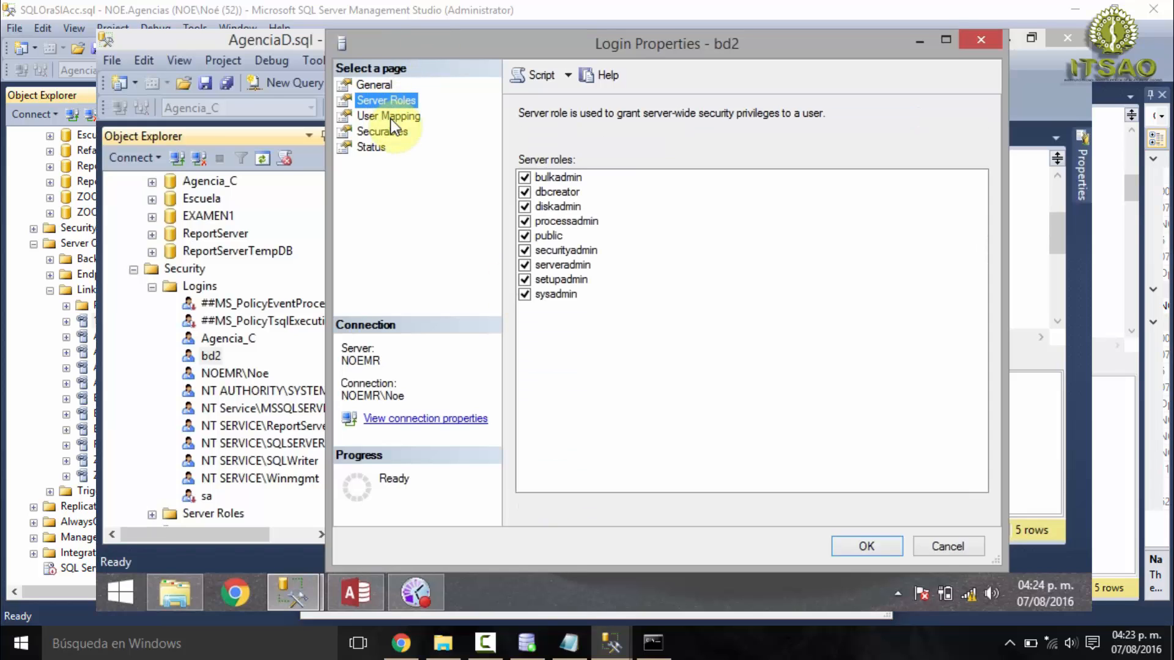
pyautogui.click(390, 117)
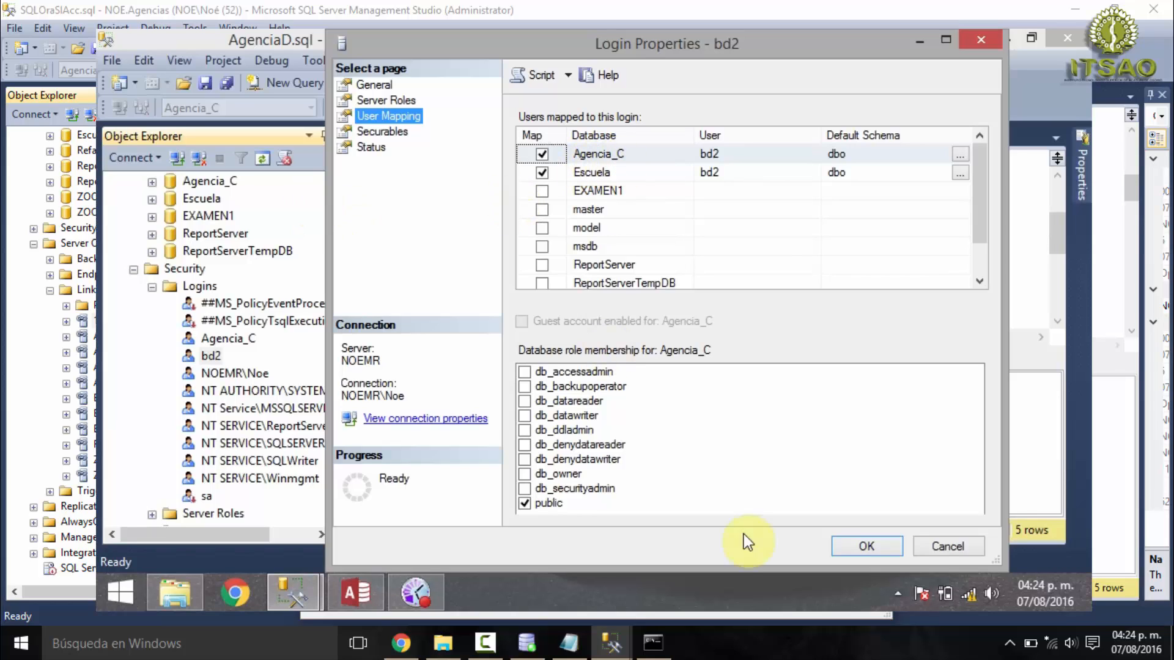
pyautogui.click(894, 549)
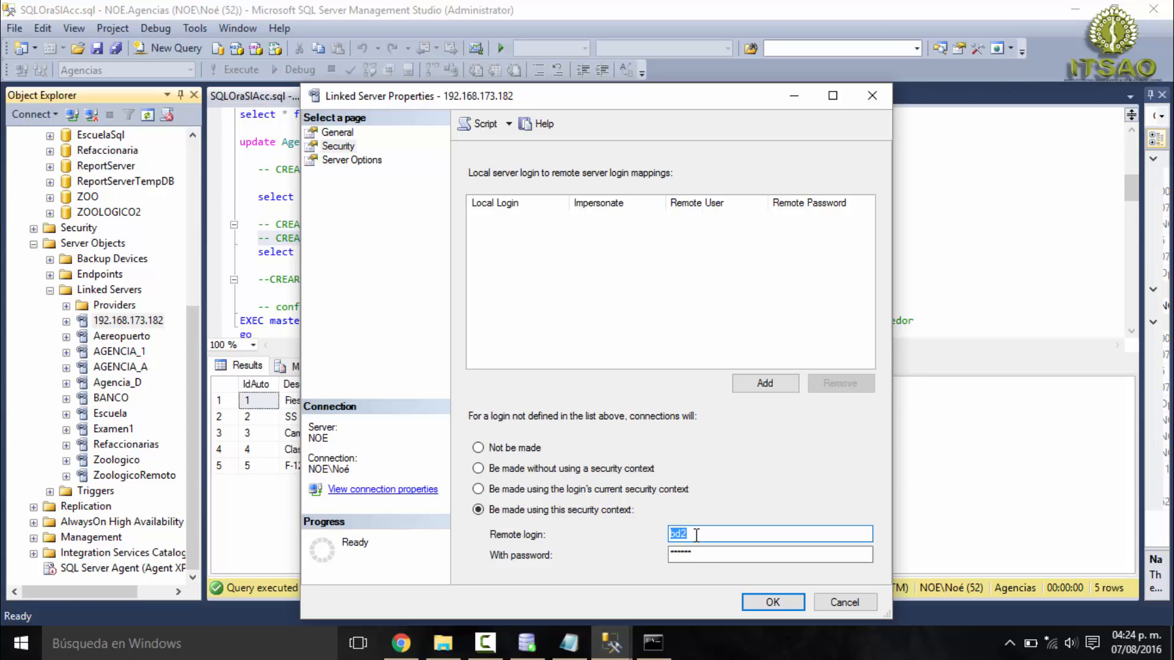
pyautogui.click(773, 603)
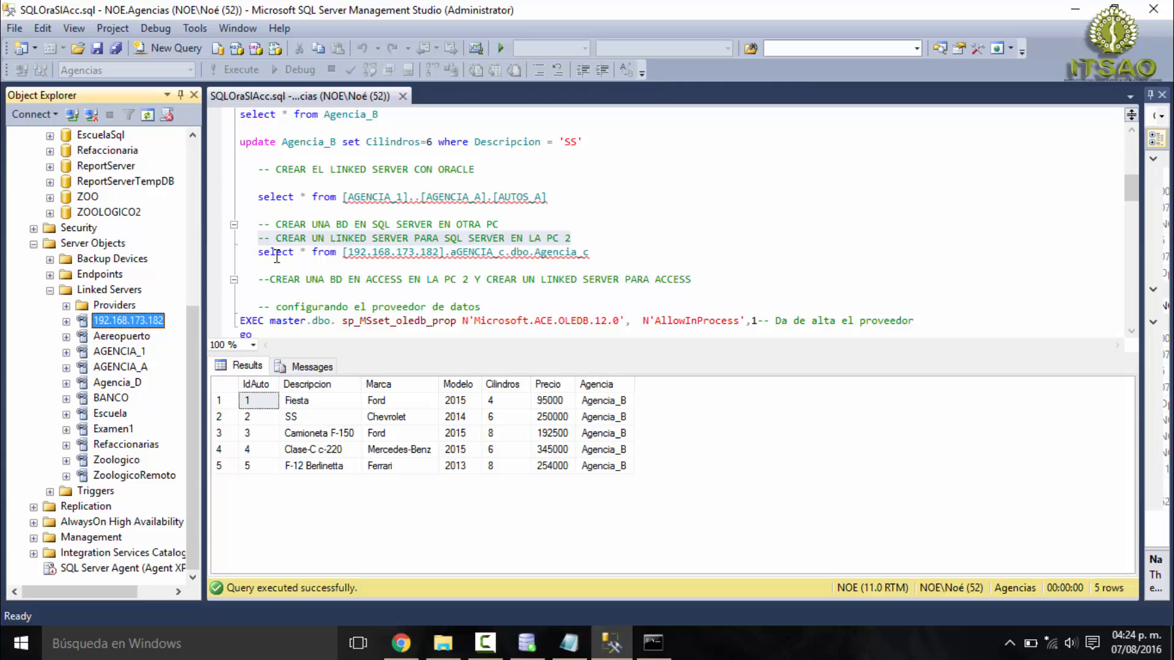
# - Capitalise the first letter of the database name in the 192.168.173.182 query so it reads AGENCIA_c
pyautogui.moveTo(256, 255); pyautogui.dragTo(444, 256)
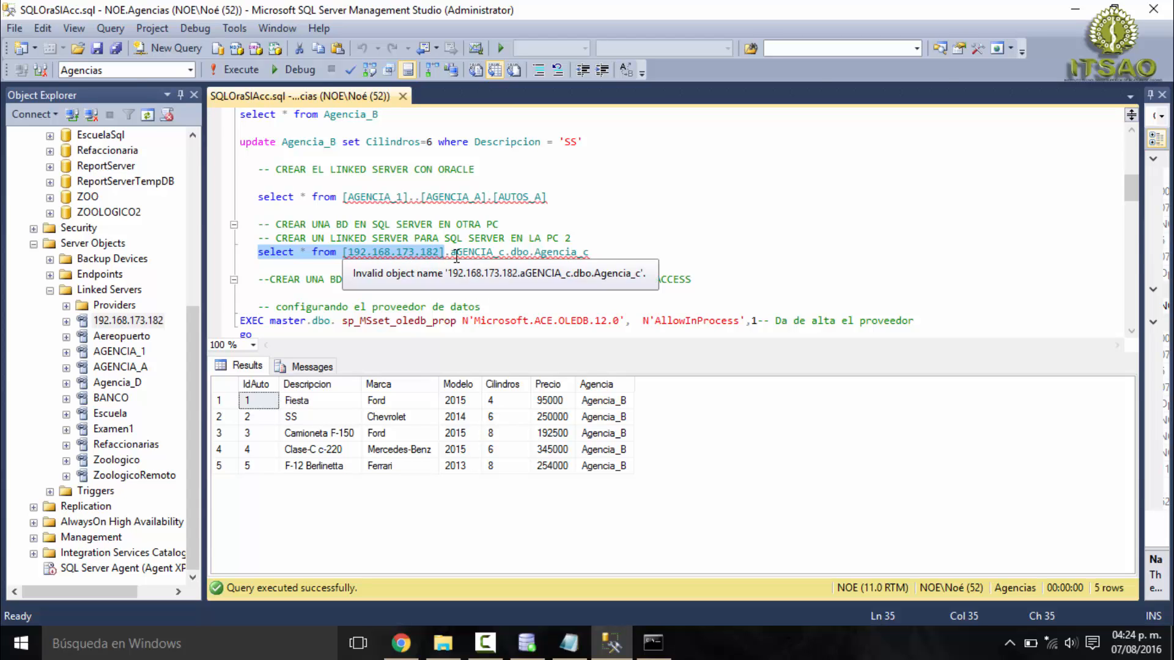
pyautogui.click(456, 256)
pyautogui.press('BackSpace')
pyautogui.write('A')
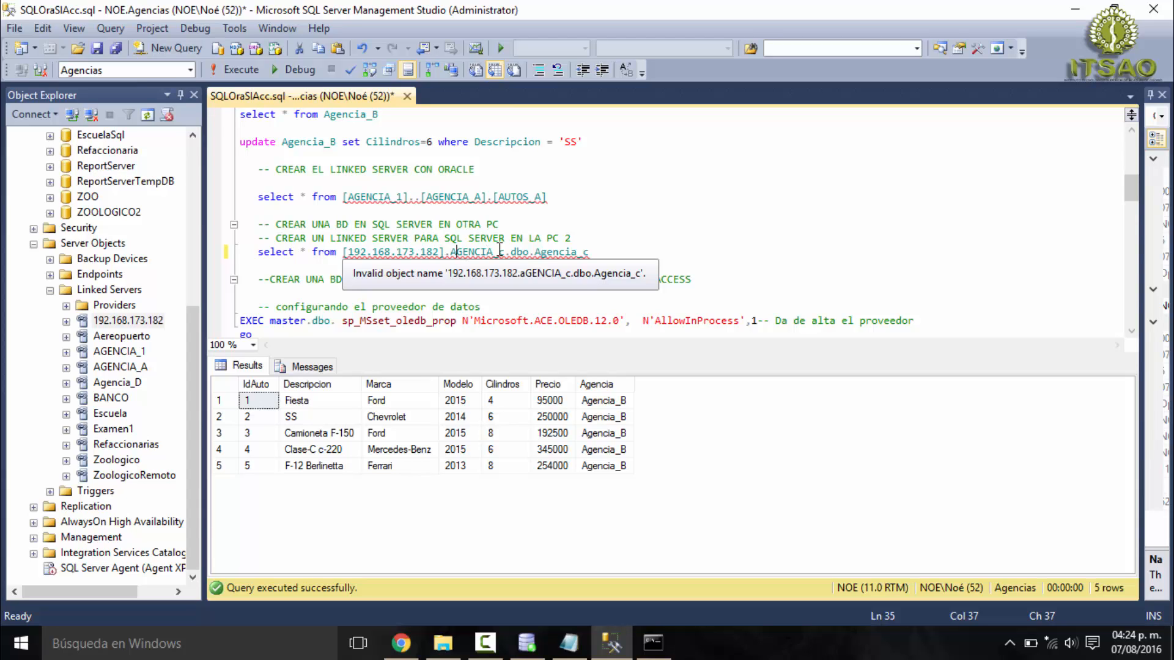
# - Execute only the select statement that queries [192.168.173.182].AGENCIA_c.dbo.Agencia_c through the linked server
pyautogui.doubleClick(550, 252)
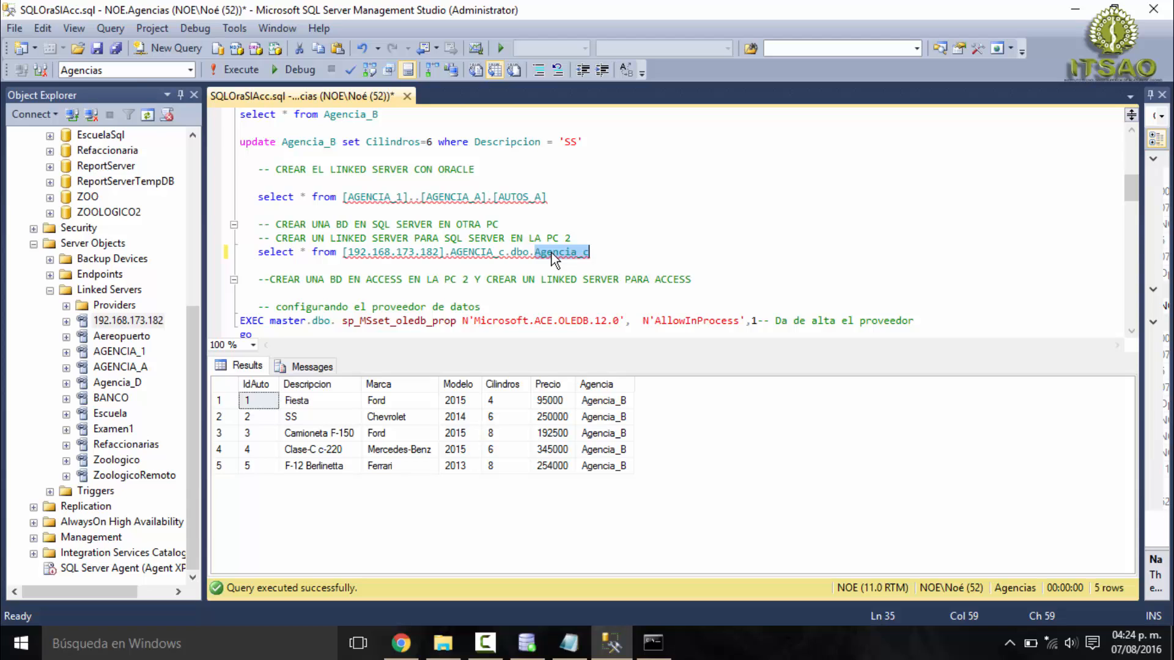
pyautogui.moveTo(590, 251); pyautogui.dragTo(246, 250)
pyautogui.click(242, 69)
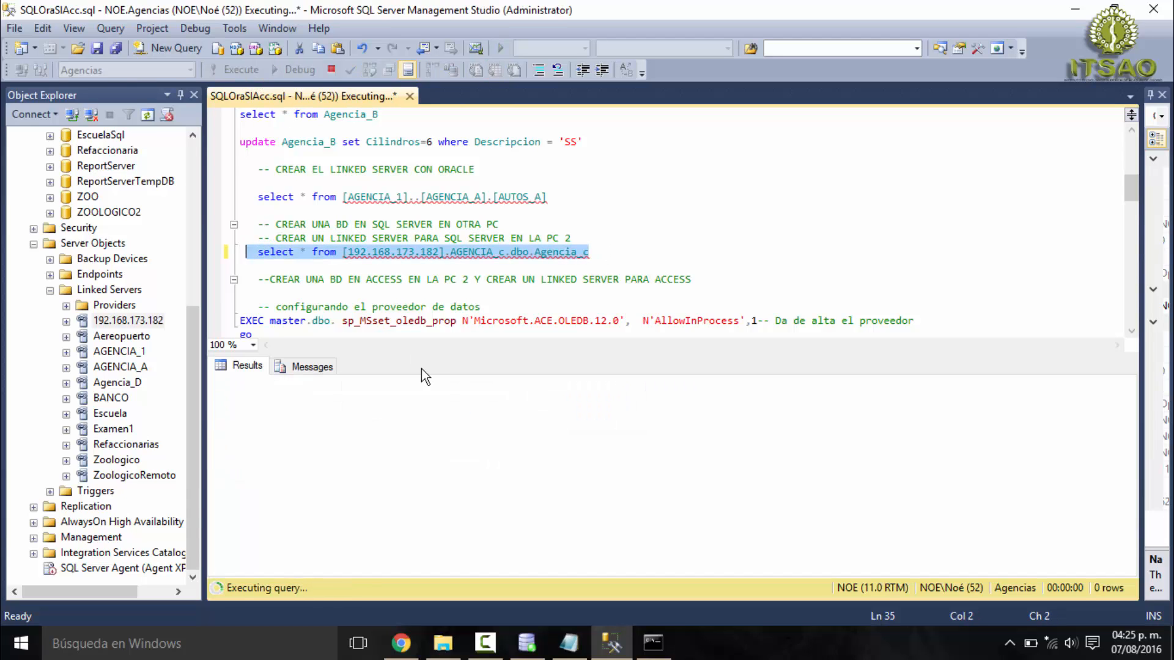
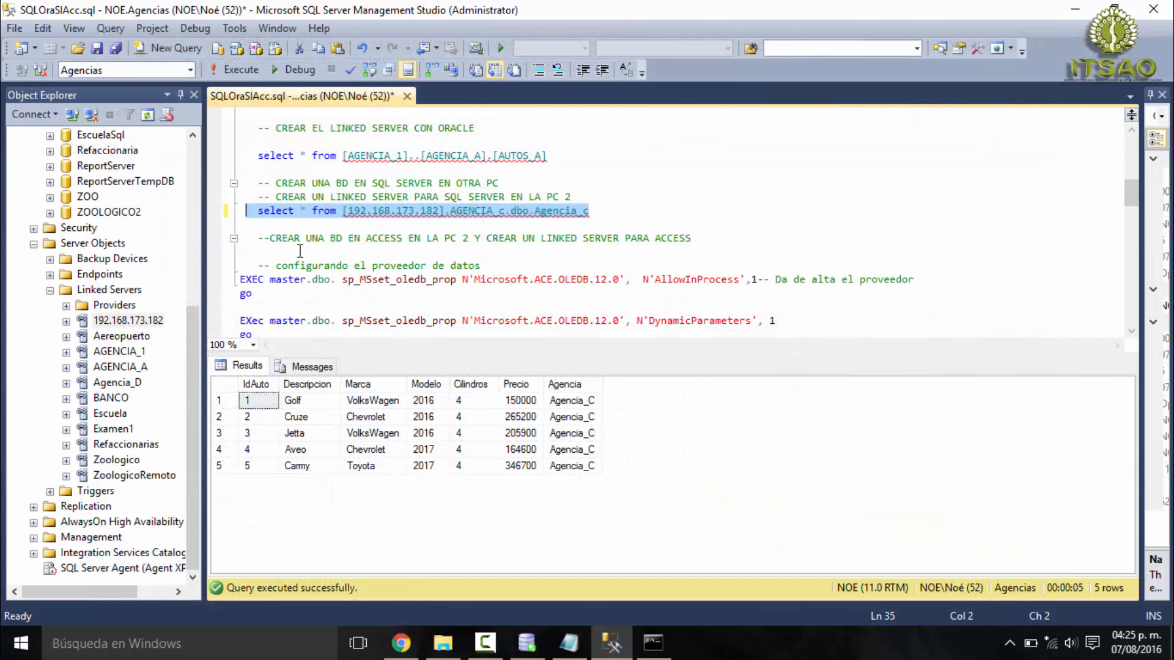
# - Review the script's Access section, covering the Microsoft.ACE.OLEDB.12.0 provider settings and the sp_addlinkedserver call that defines Agencia_D
pyautogui.moveTo(252, 238); pyautogui.dragTo(695, 243)
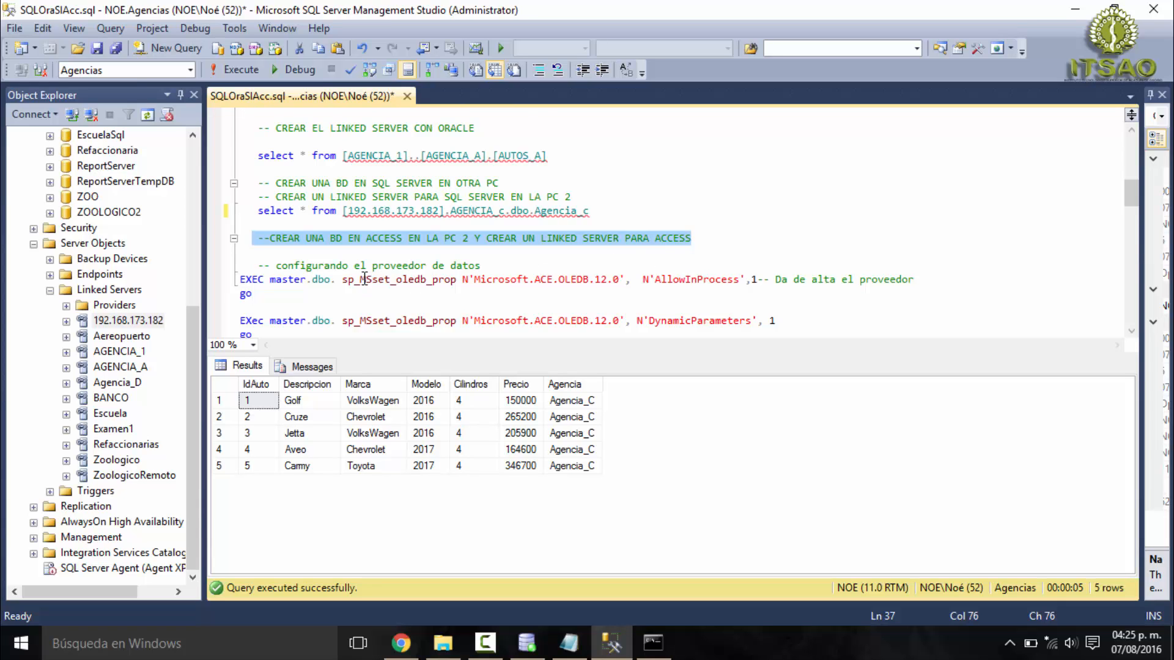
pyautogui.scroll(-2, 468, 281)
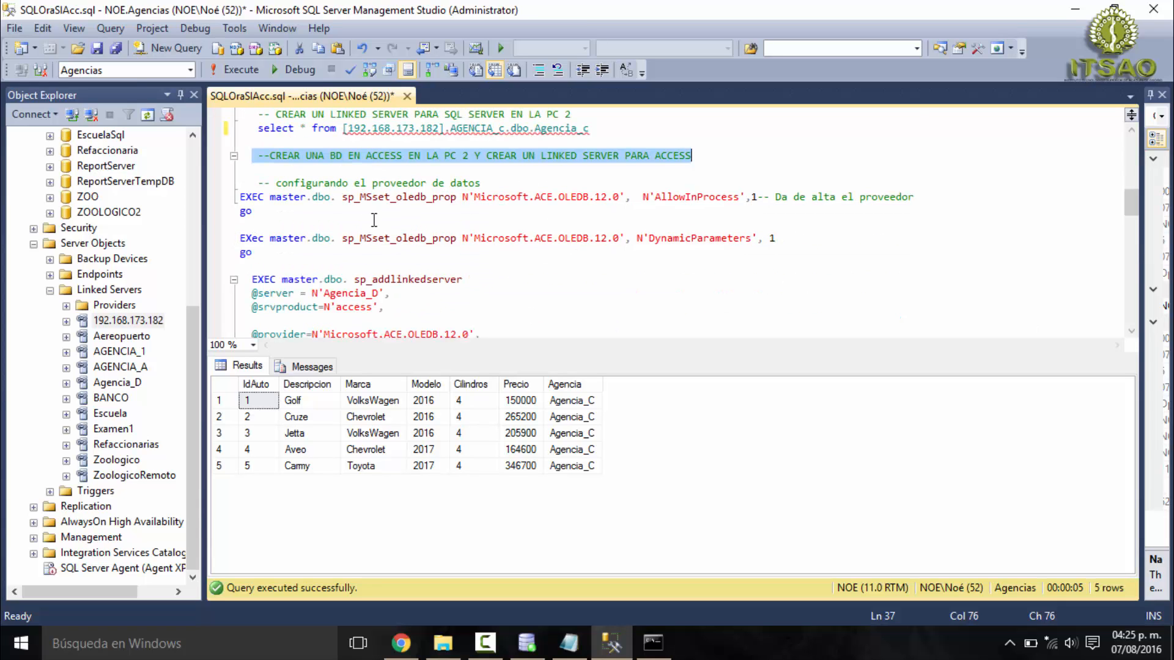
pyautogui.scroll(-1, 428, 256)
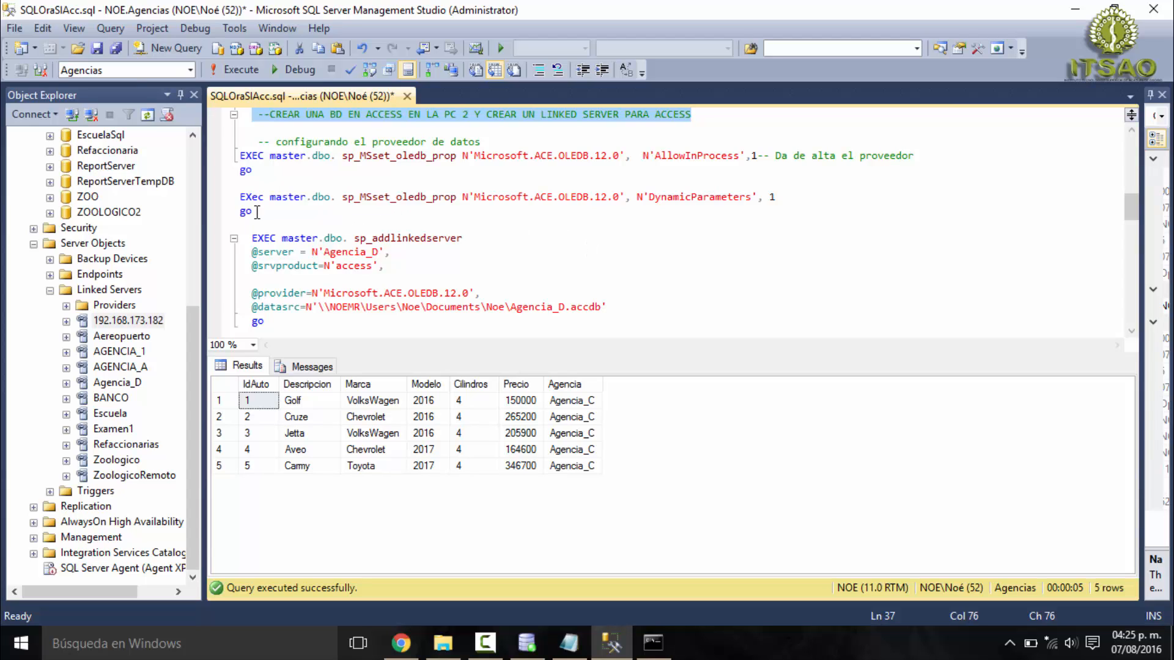
pyautogui.moveTo(264, 211); pyautogui.dragTo(226, 157)
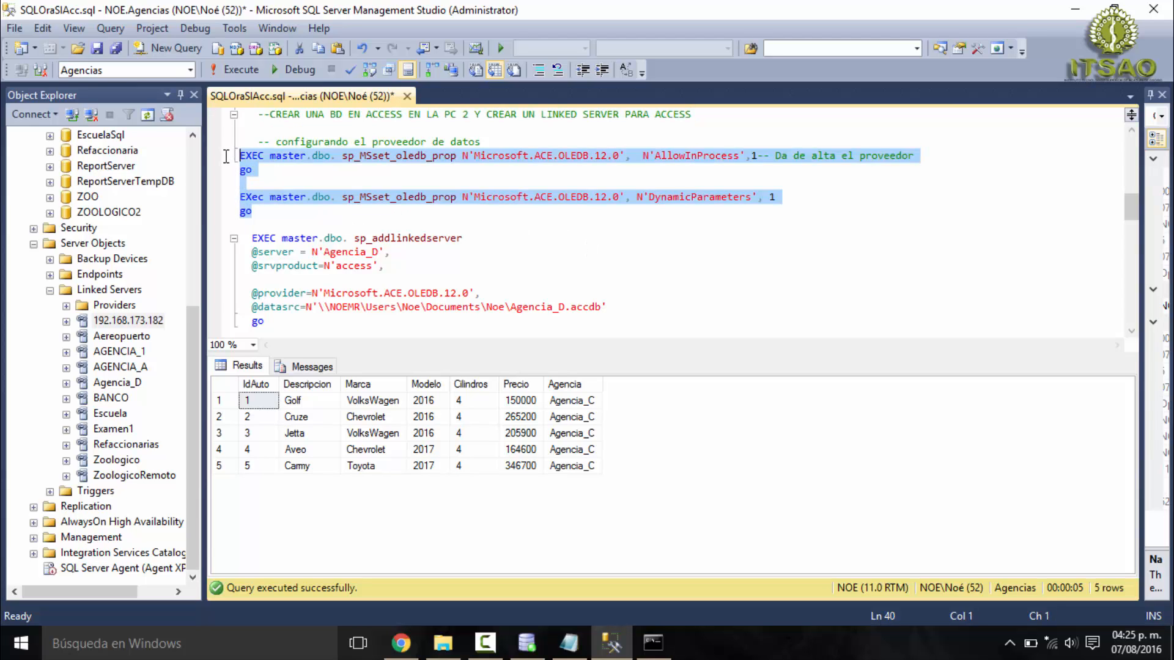
pyautogui.click(630, 254)
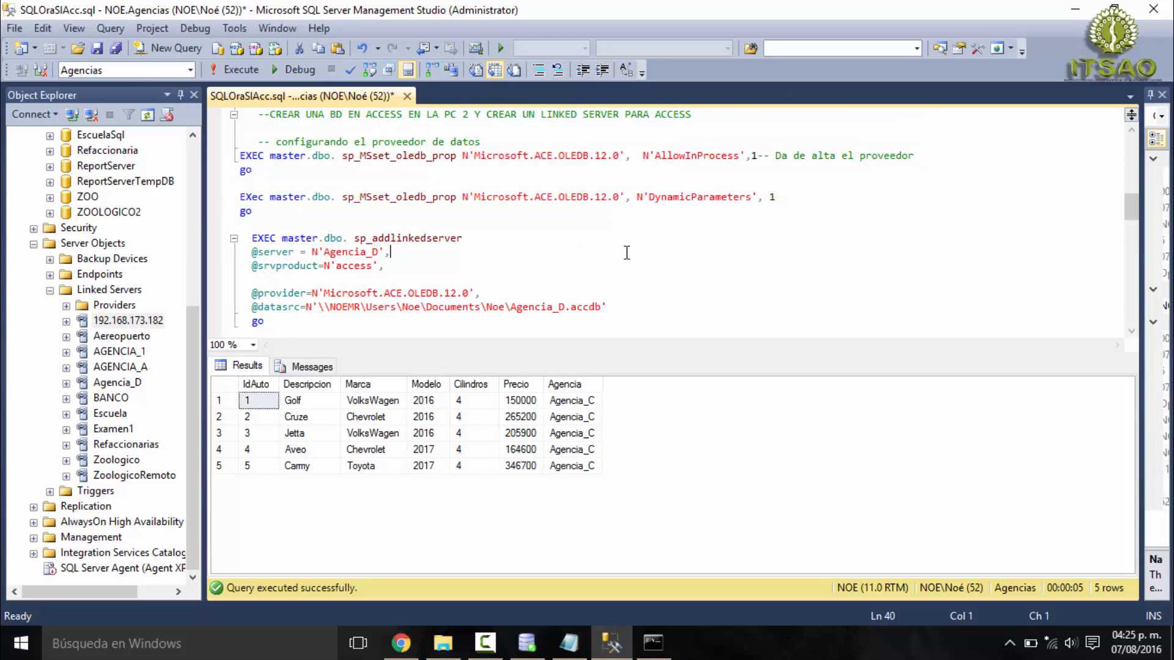
pyautogui.scroll(-1, 570, 251)
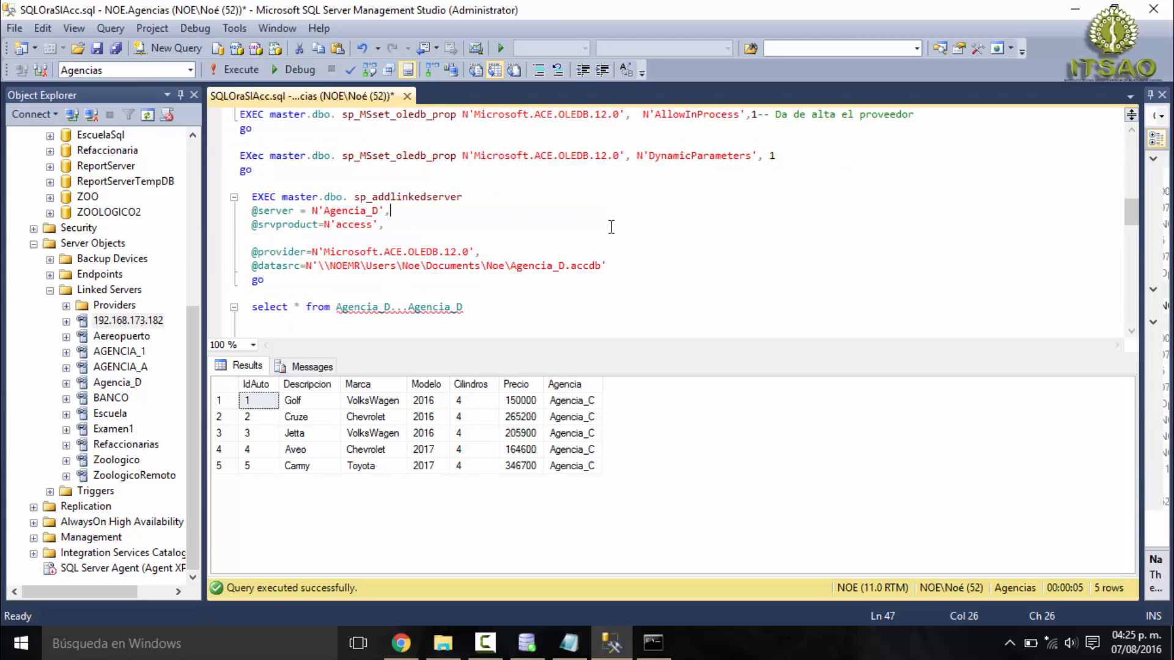
pyautogui.scroll(-1, 614, 231)
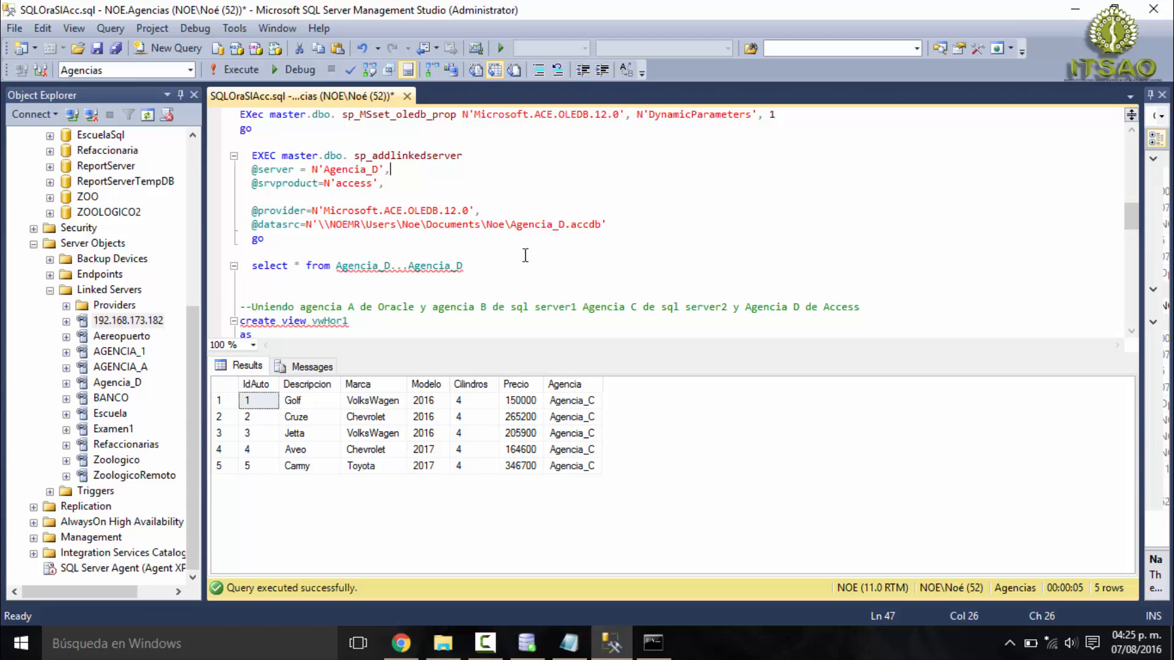
pyautogui.moveTo(293, 238); pyautogui.dragTo(226, 157)
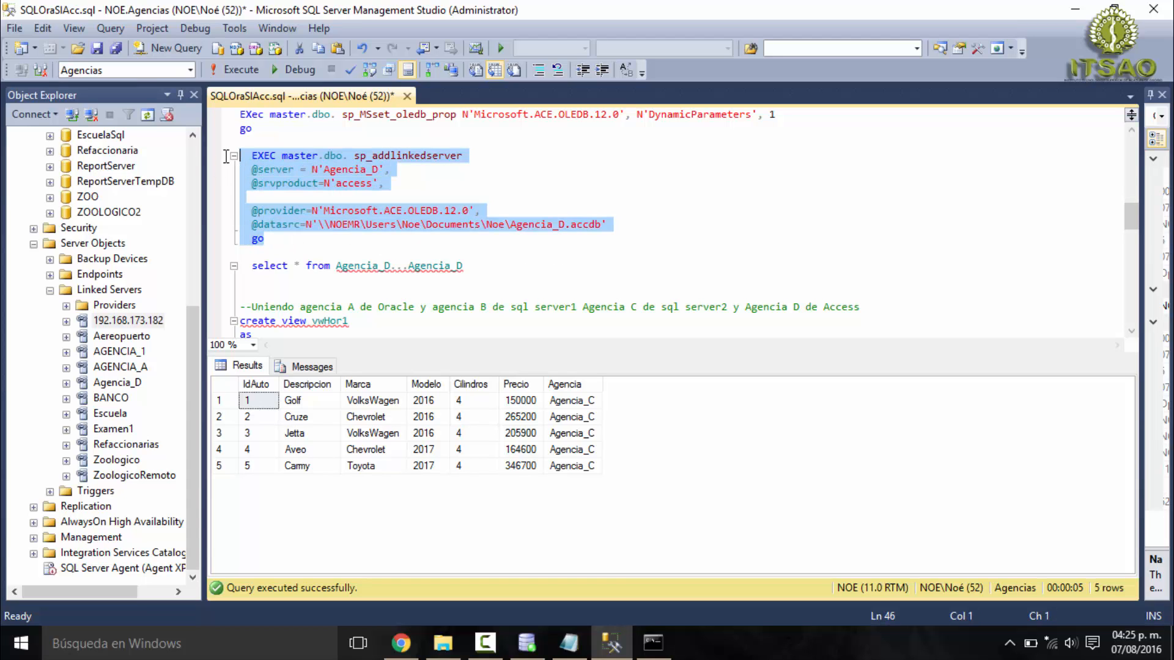
pyautogui.scroll(-1, 332, 214)
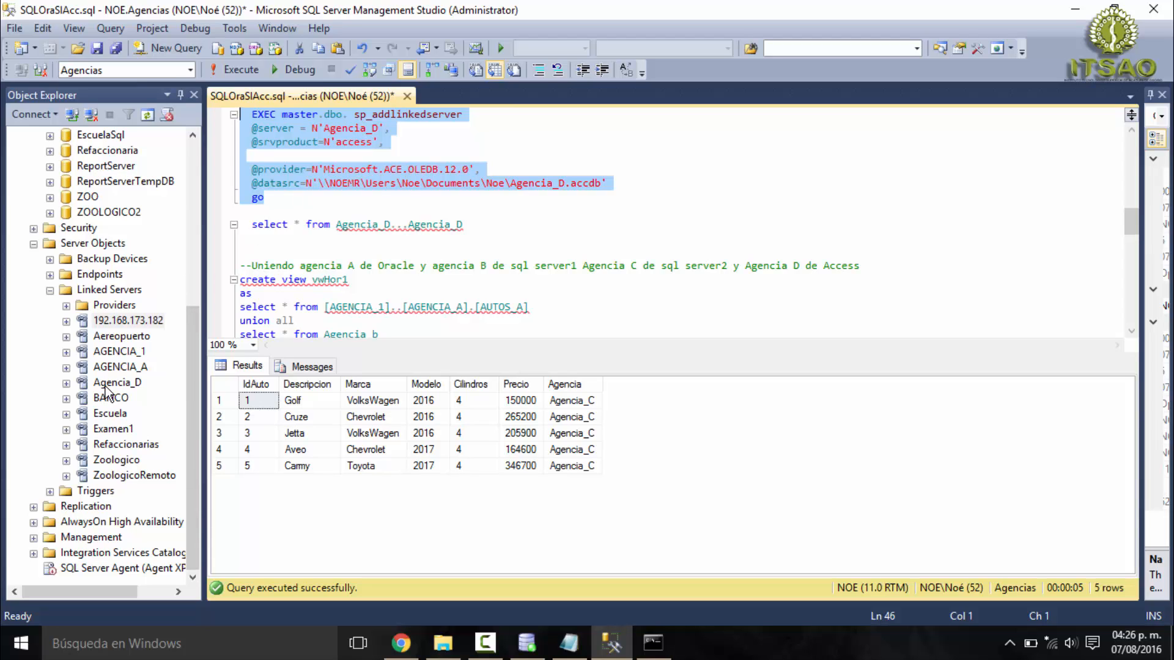
pyautogui.click(334, 185)
pyautogui.moveTo(318, 186); pyautogui.dragTo(614, 186)
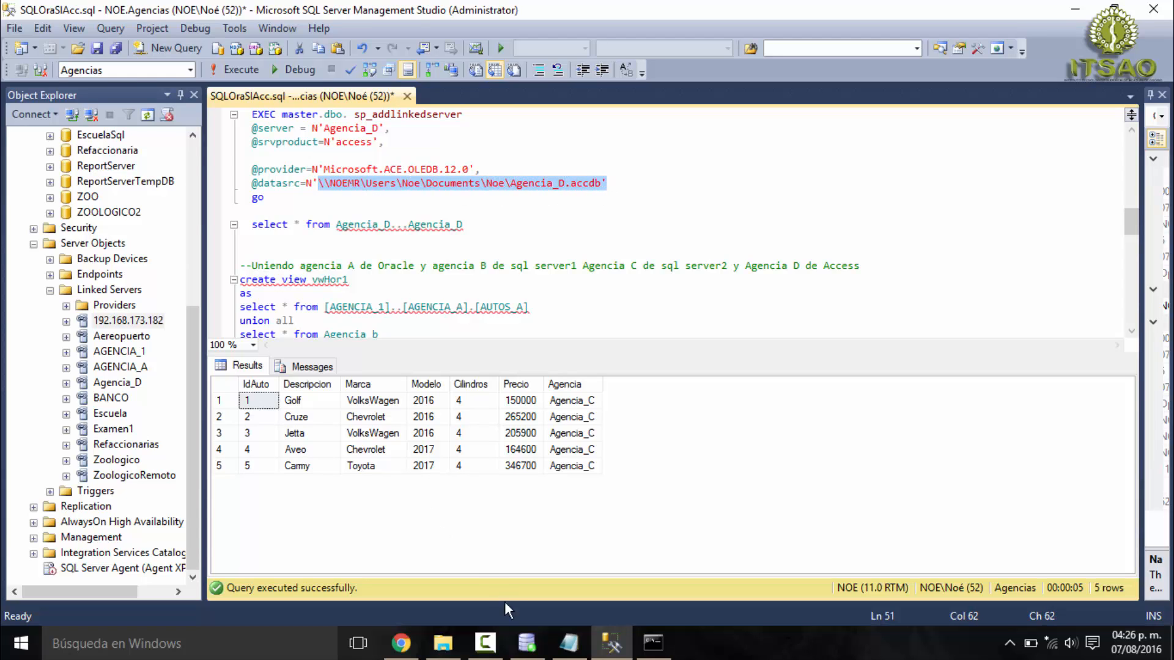
pyautogui.click(443, 642)
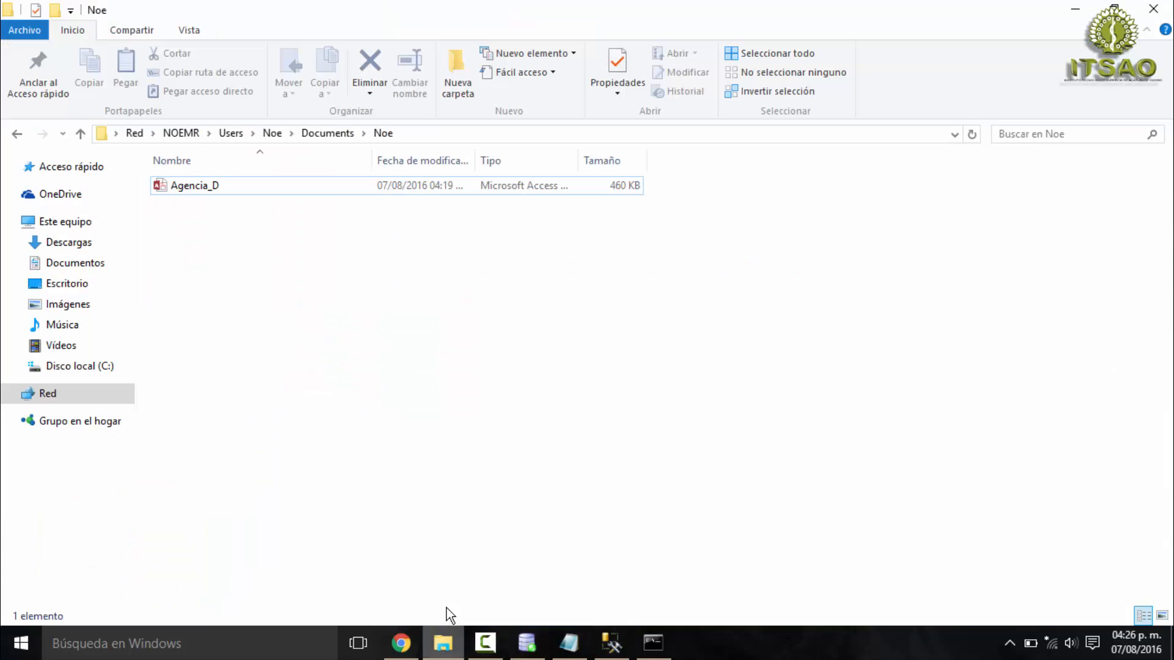
pyautogui.rightClick(255, 189)
pyautogui.click(305, 397)
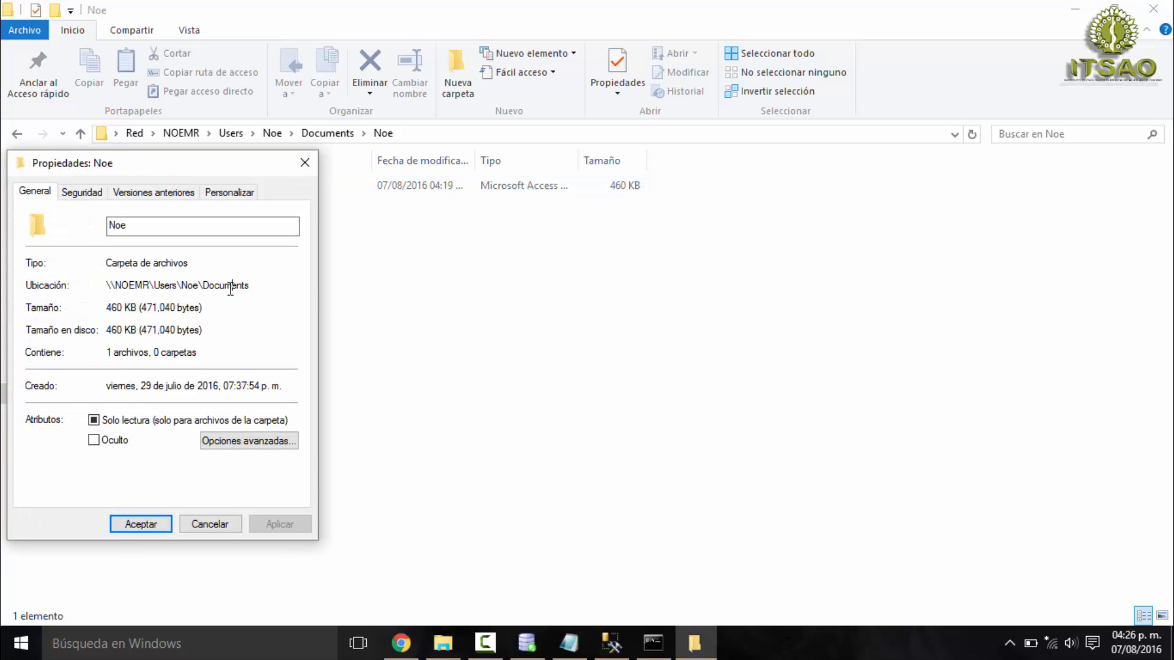
pyautogui.doubleClick(231, 287)
pyautogui.click(304, 163)
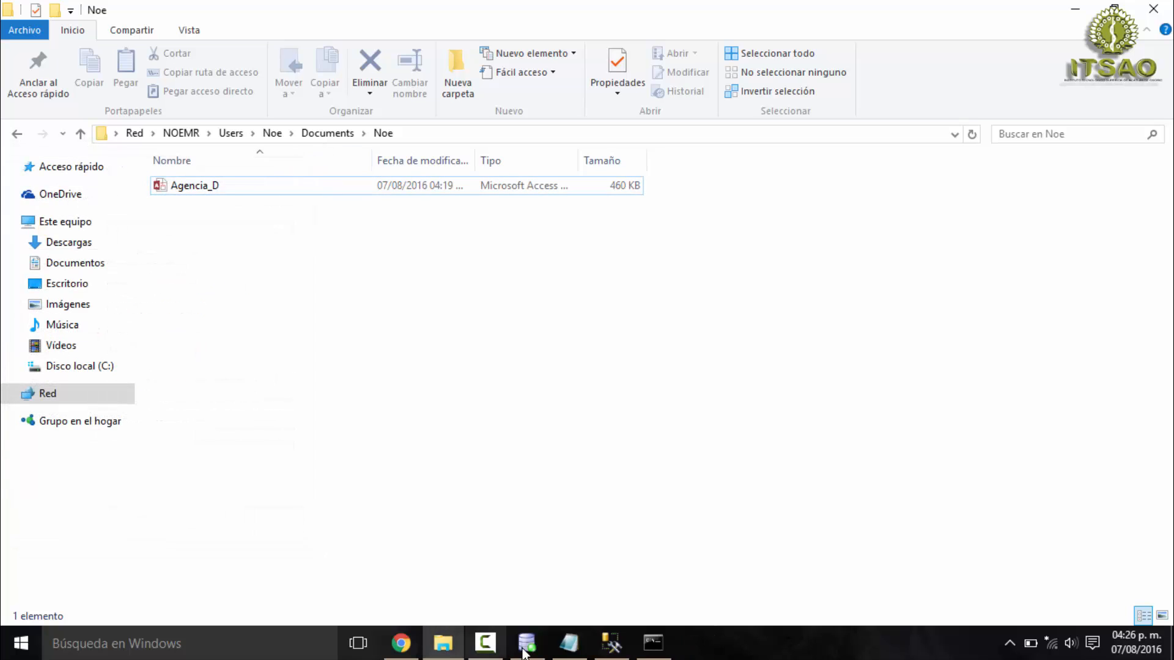
pyautogui.click(605, 651)
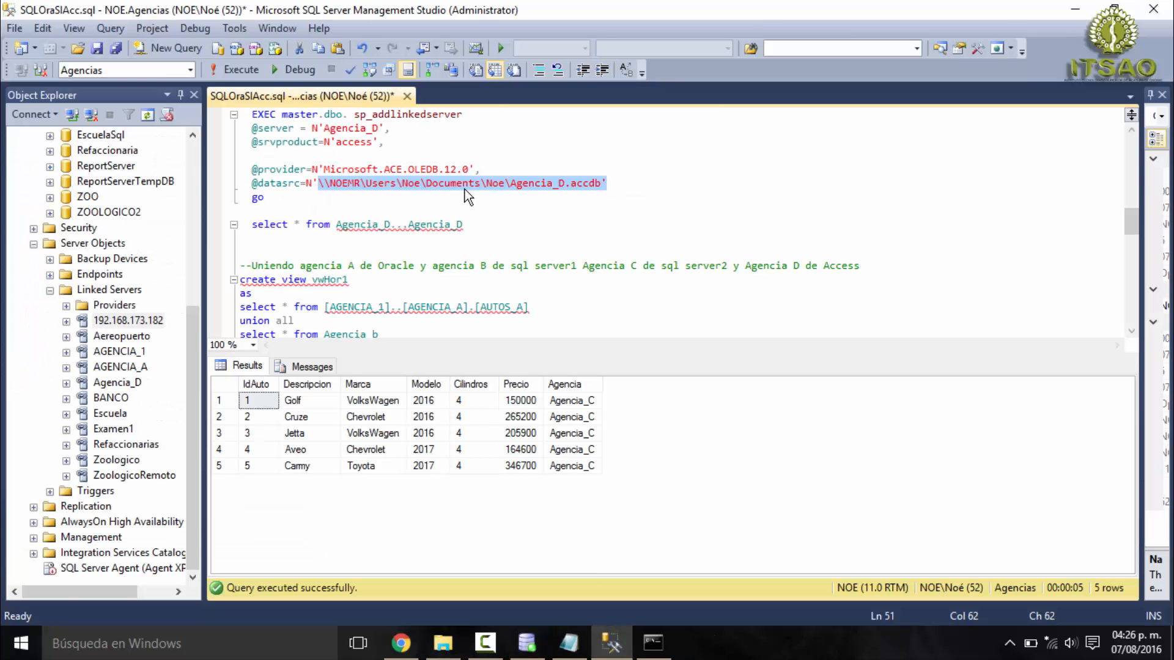
pyautogui.click(484, 185)
pyautogui.doubleClick(497, 185)
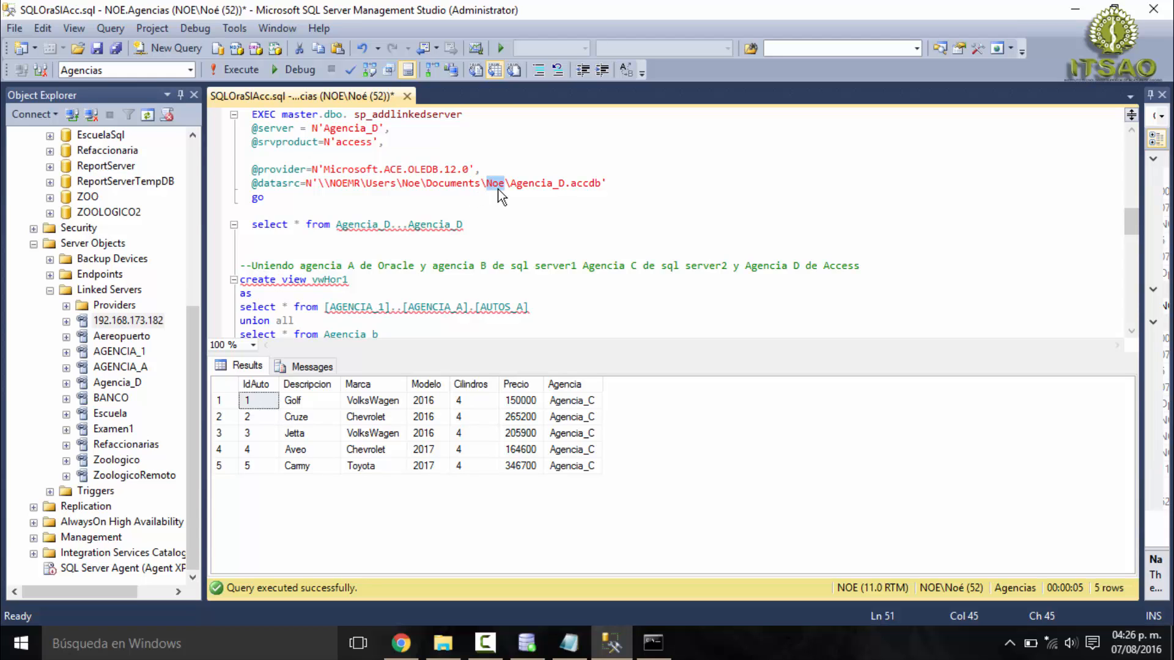
pyautogui.click(443, 643)
pyautogui.click(405, 141)
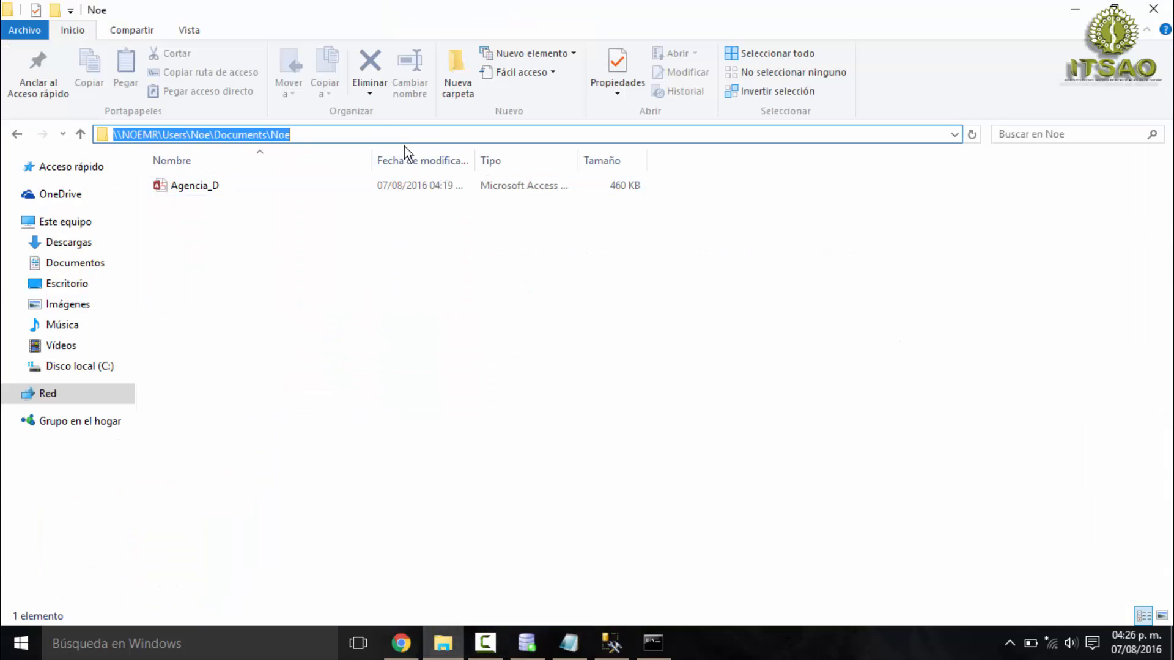
pyautogui.click(460, 649)
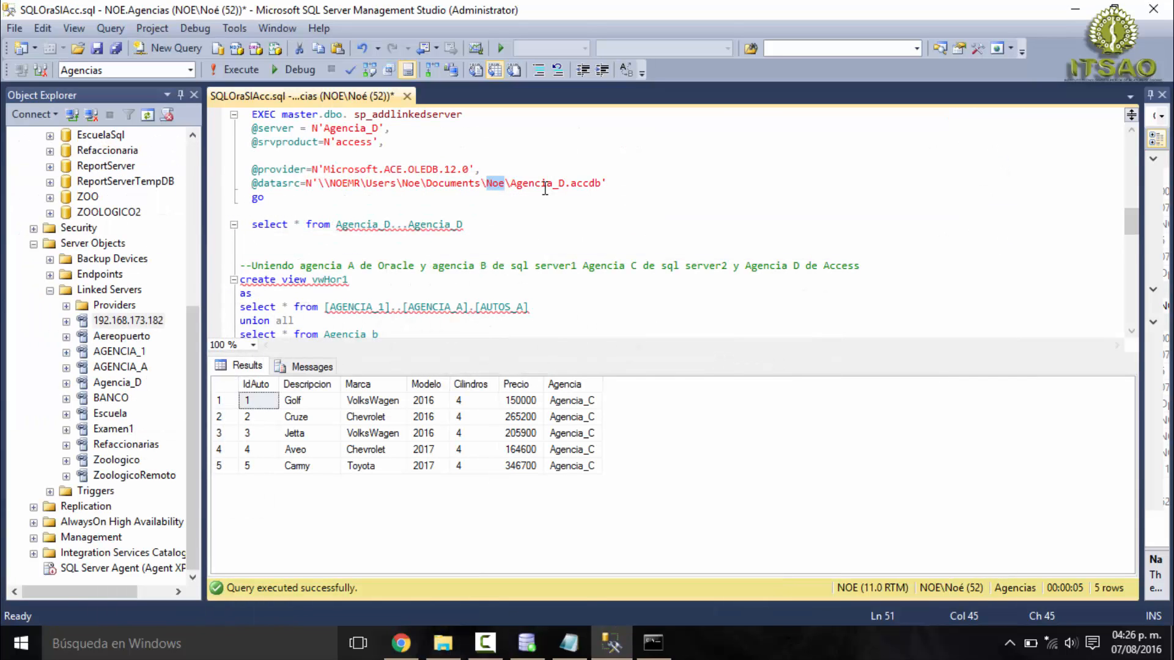
pyautogui.doubleClick(544, 183)
pyautogui.click(442, 643)
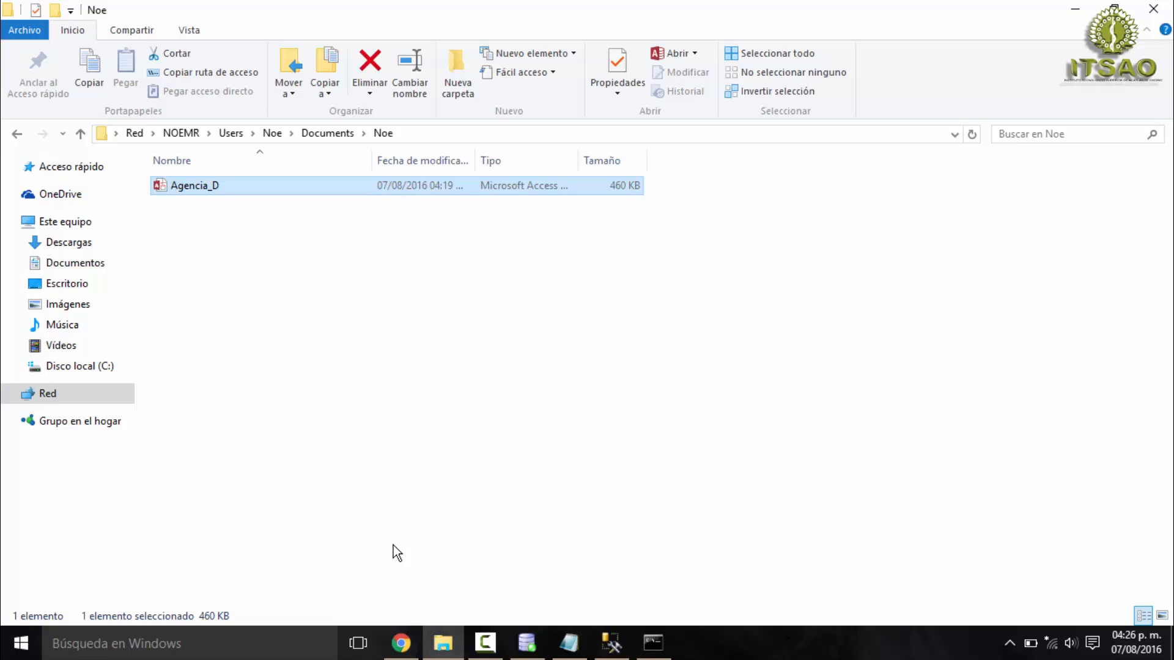
pyautogui.click(442, 648)
# - Locate the Agencia_D linked server and try to execute only the select * from Agencia_D...Agencia_D statement
pyautogui.moveTo(284, 204); pyautogui.dragTo(249, 110)
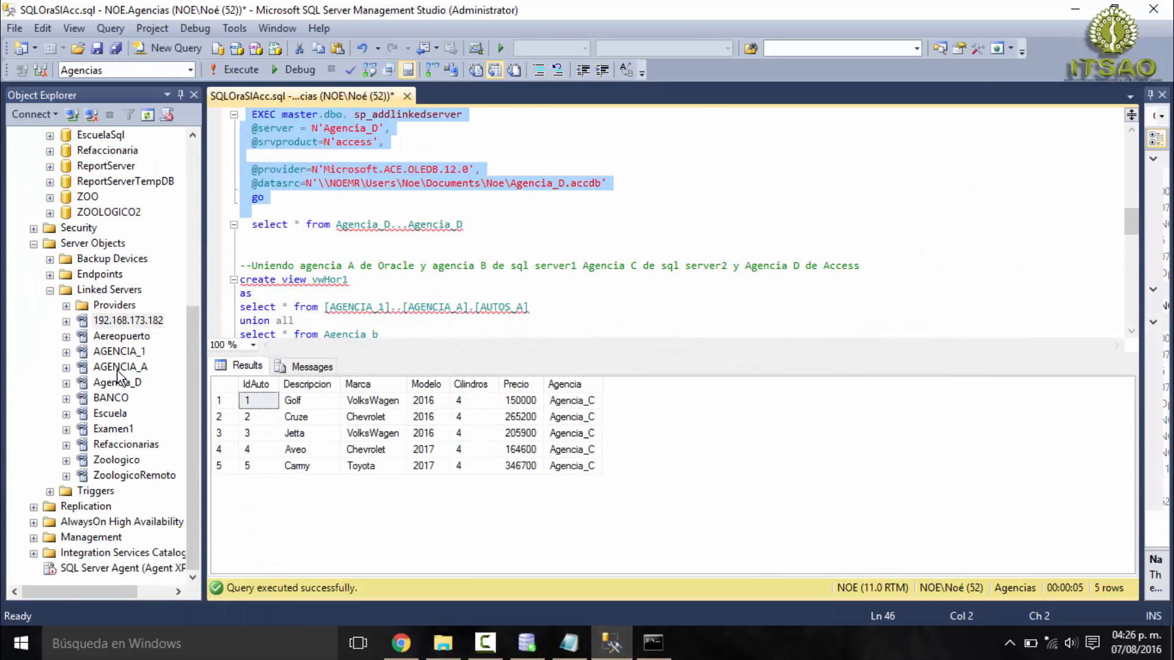
pyautogui.click(129, 386)
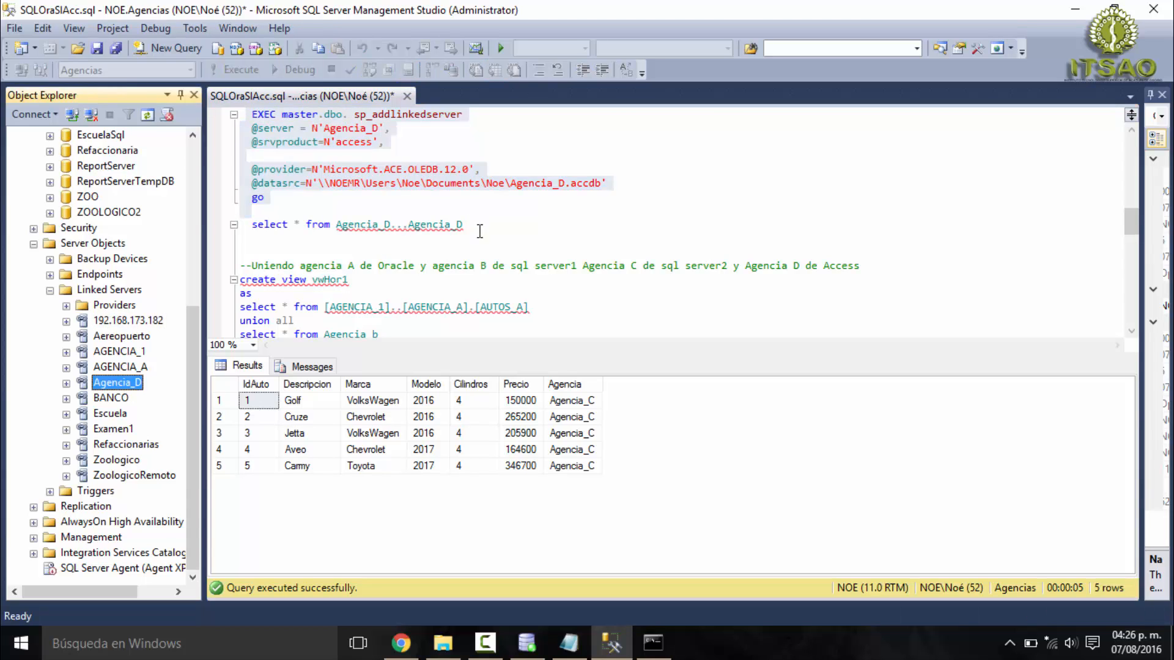
pyautogui.moveTo(466, 226); pyautogui.dragTo(244, 226)
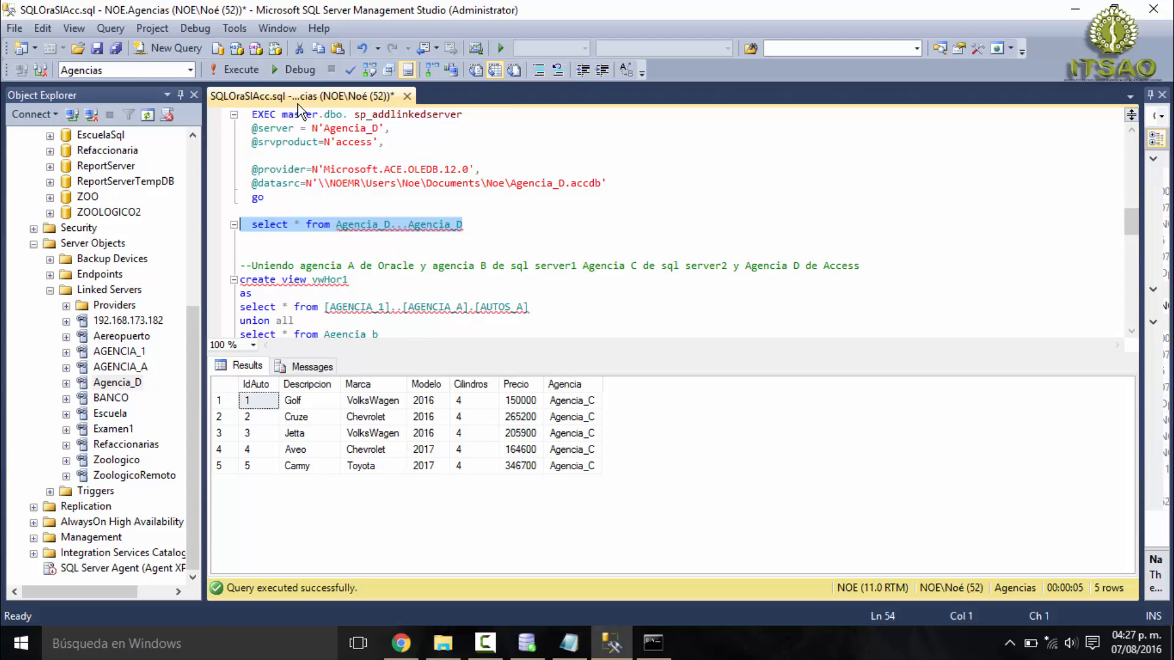
pyautogui.click(240, 72)
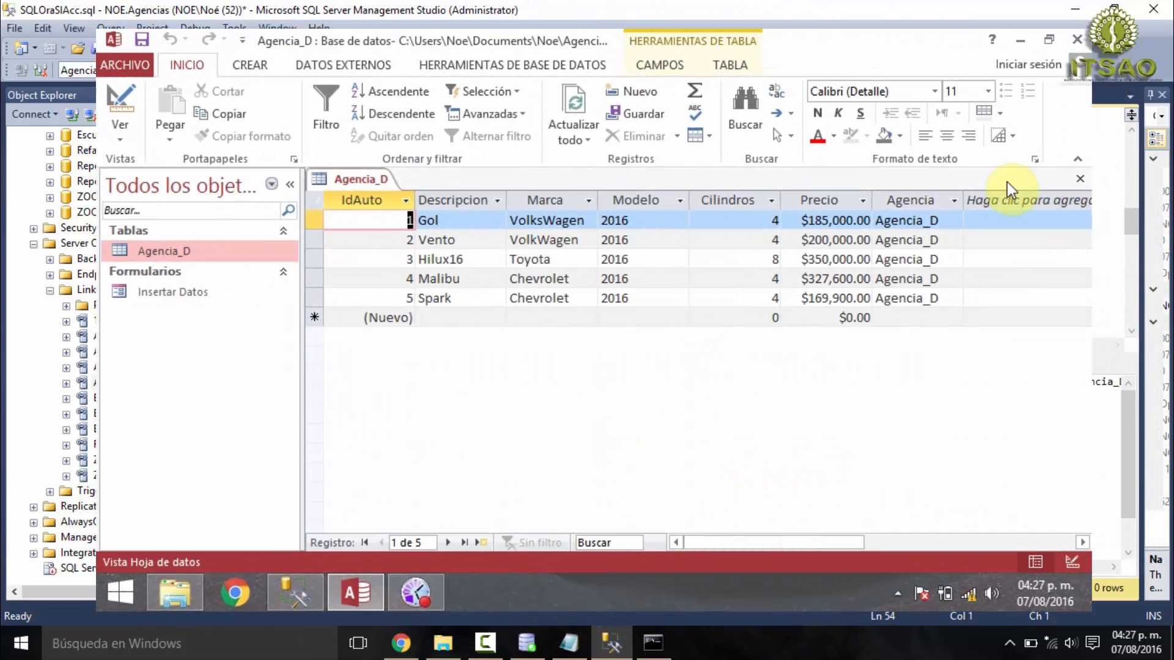
# - Close the Agencia_D table and its Access database on the second PC, and rerun only the Agencia_D...Agencia_D select on the main PC
pyautogui.click(1076, 178)
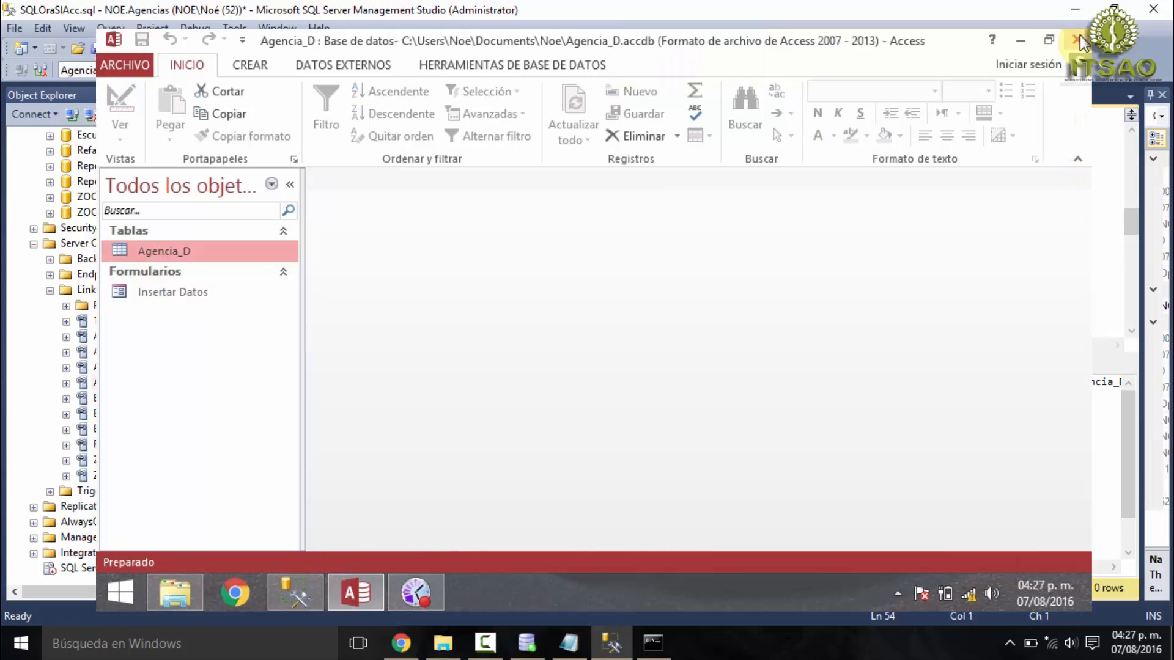
pyautogui.click(1077, 40)
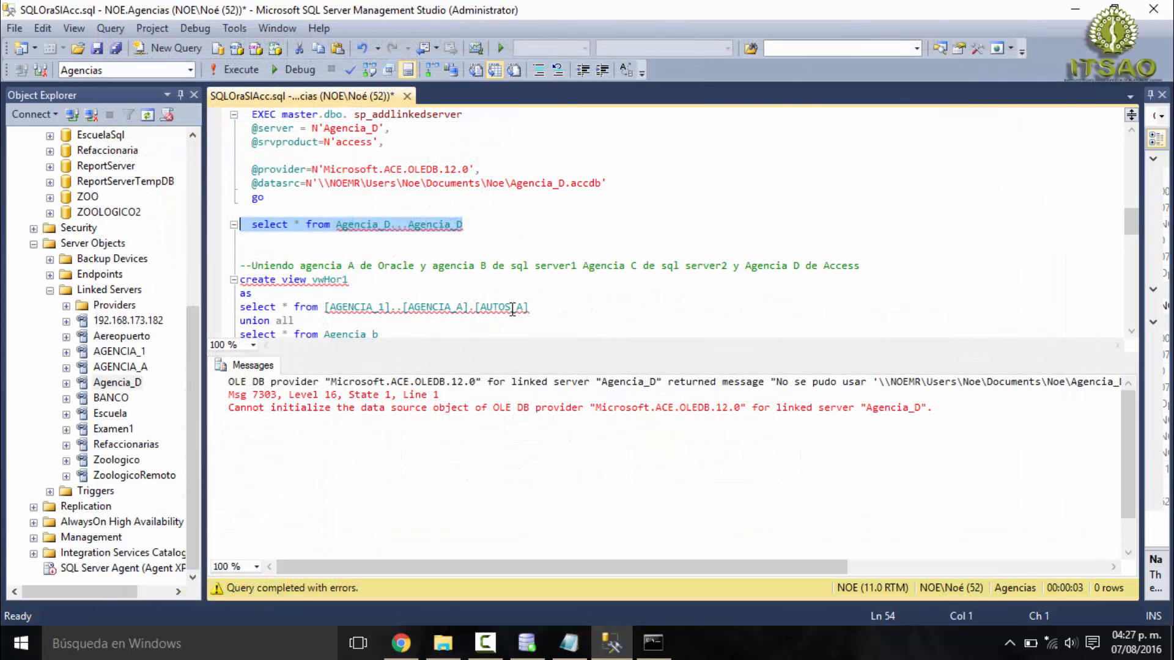
pyautogui.moveTo(487, 225); pyautogui.dragTo(239, 211)
pyautogui.click(239, 69)
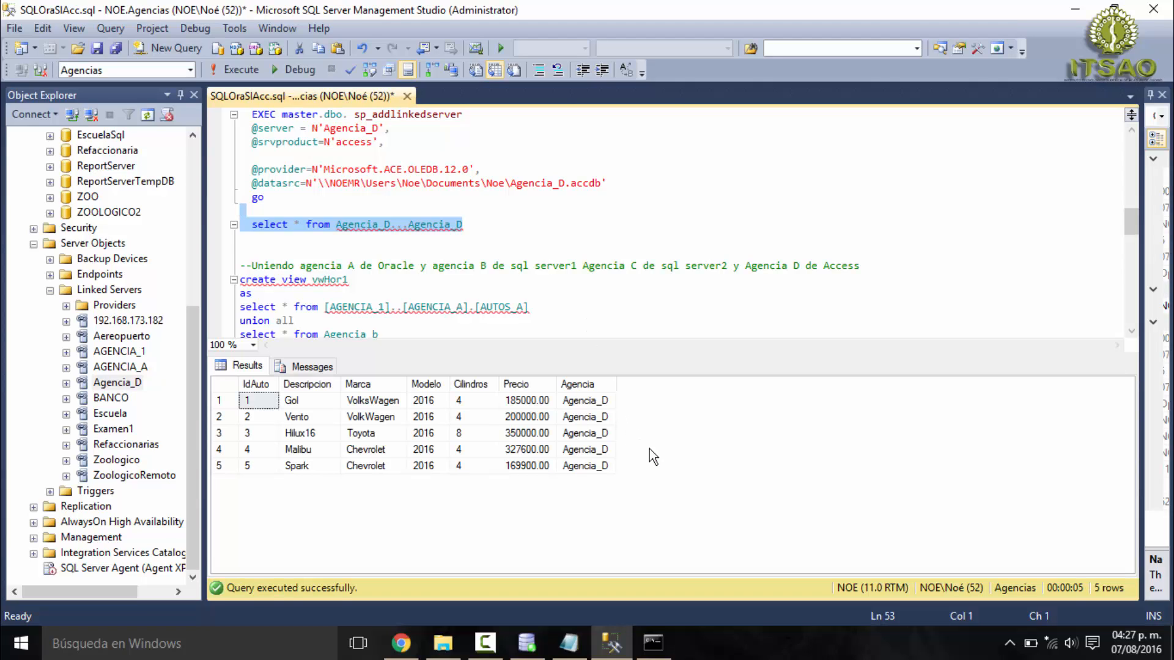
# - Open the Agencia_D table in Access on the second PC to compare its records with the query results
pyautogui.rightClick(606, 473)
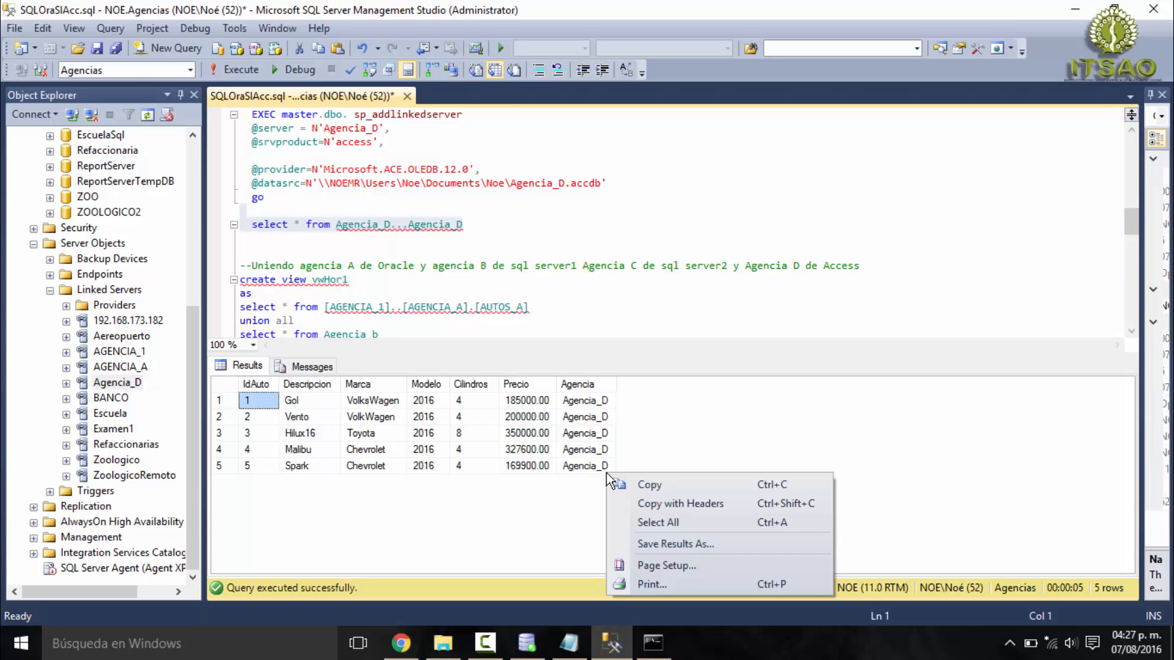
pyautogui.click(542, 511)
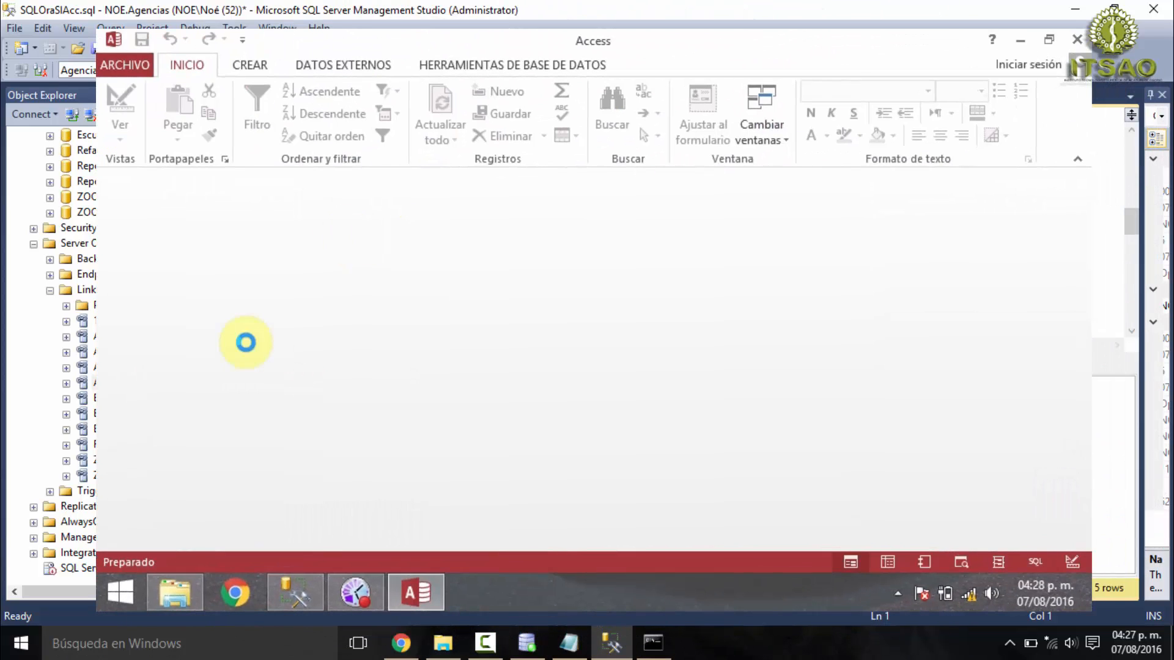
pyautogui.doubleClick(212, 254)
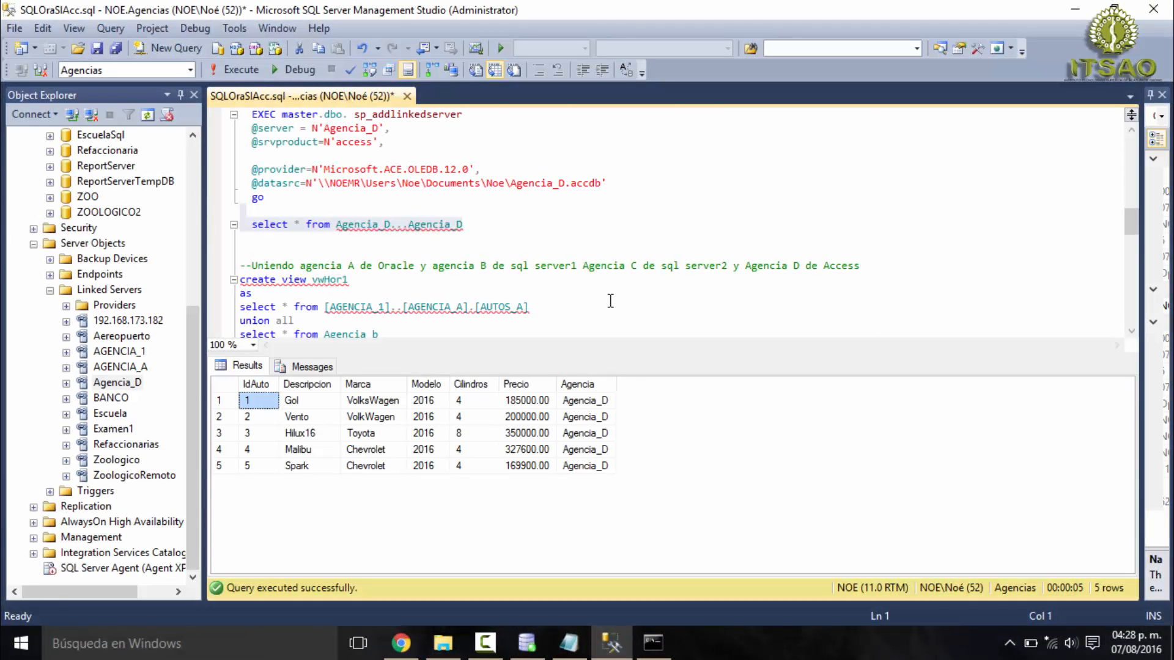
# - Review the create view vwHor1 statement that joins the Oracle, local SQL Server, second-PC SQL Server and Access tables with union all
pyautogui.click(603, 298)
pyautogui.scroll(-1, 603, 299)
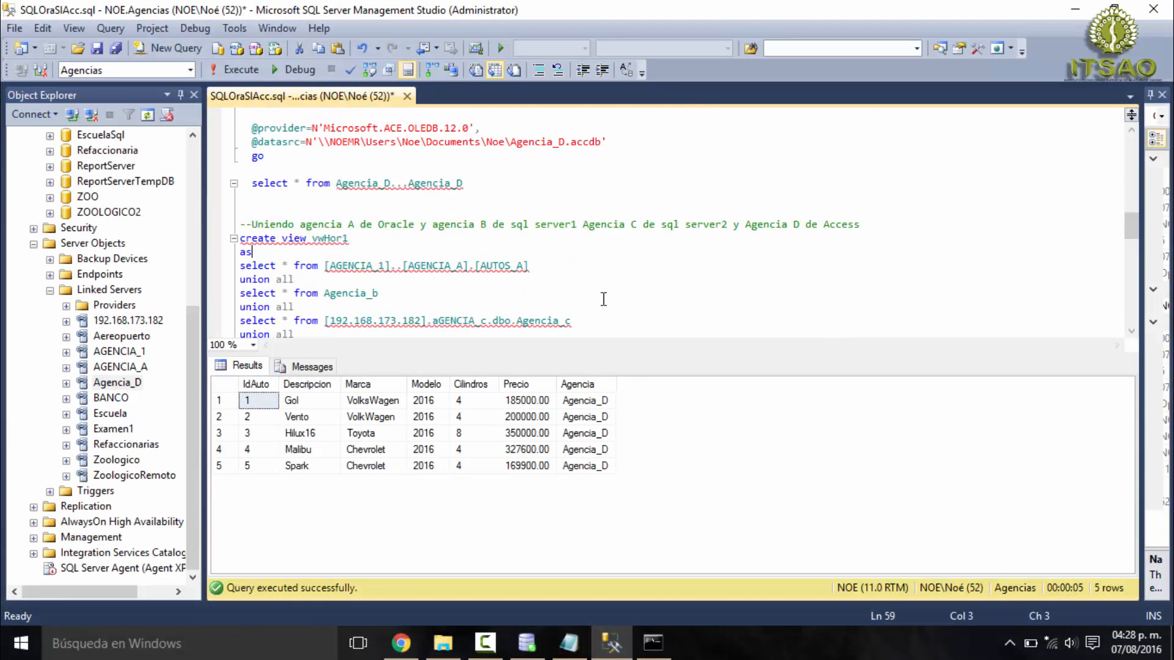
pyautogui.scroll(-1, 594, 286)
pyautogui.scroll(-2, 594, 286)
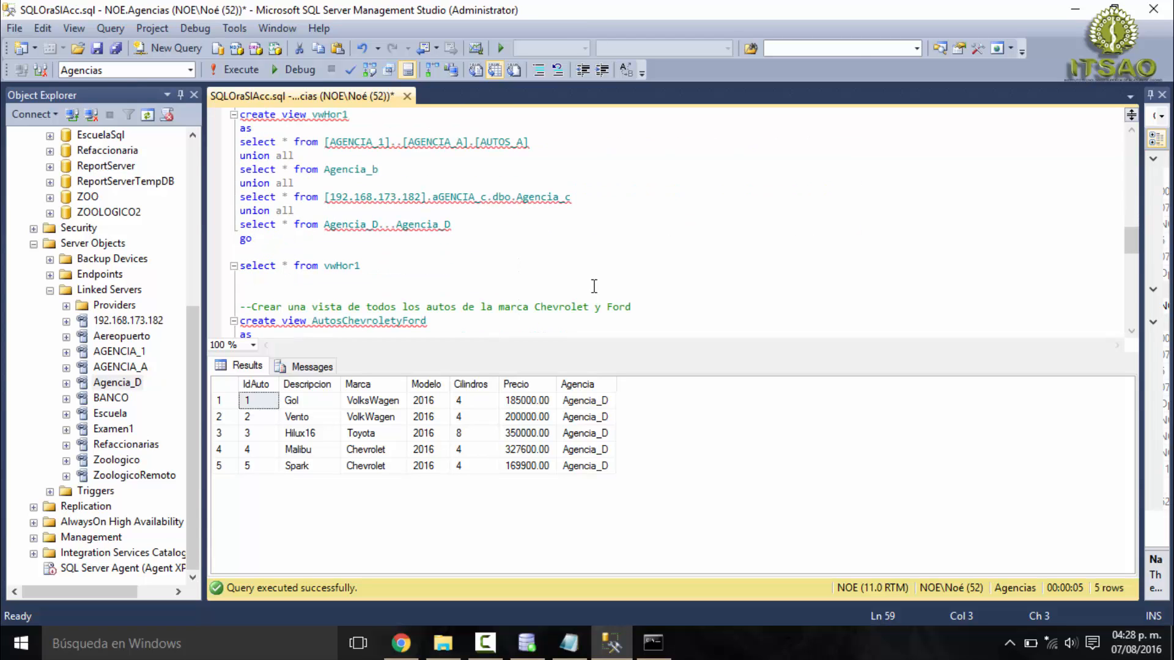
pyautogui.scroll(1, 593, 286)
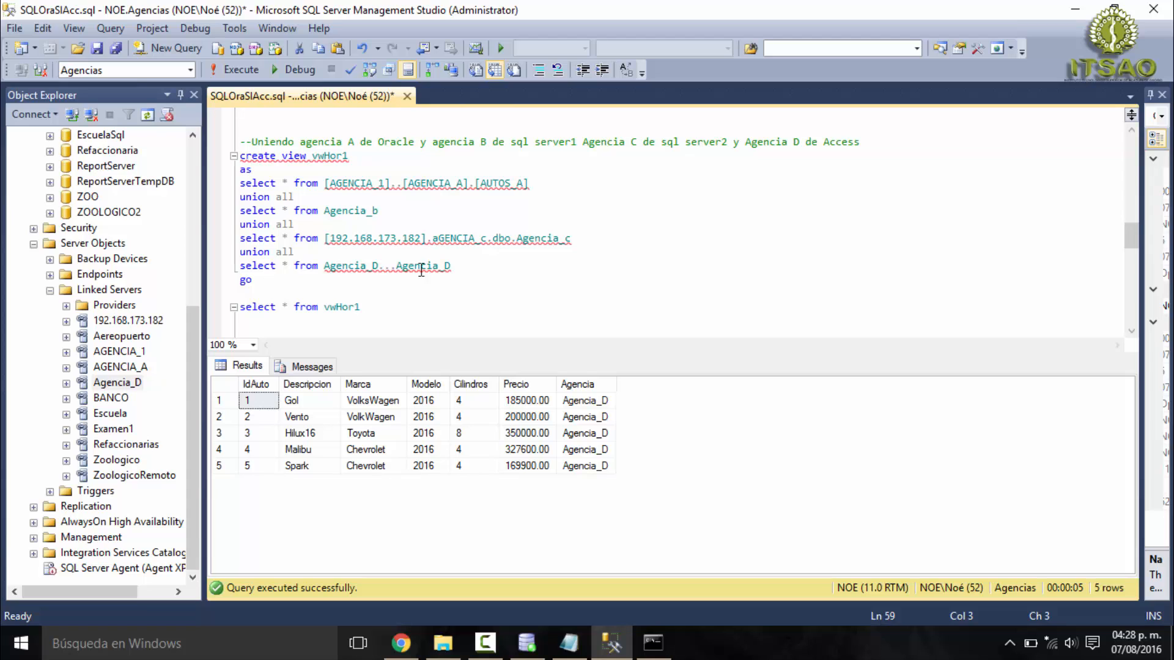
pyautogui.scroll(1, 313, 184)
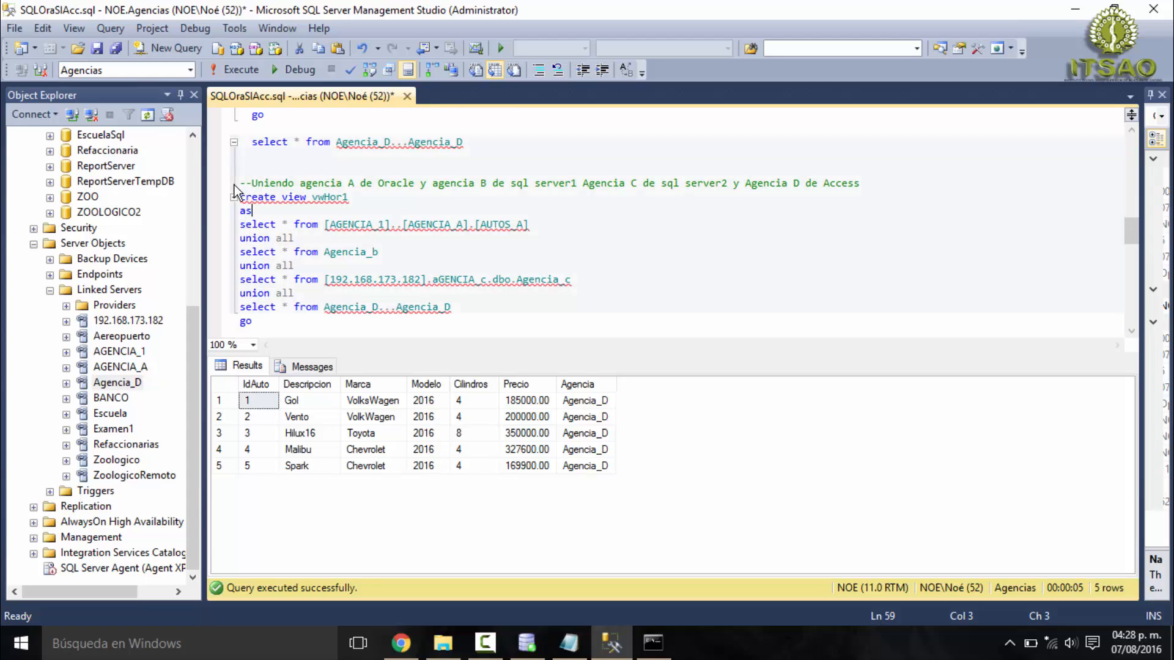
pyautogui.moveTo(240, 182); pyautogui.dragTo(884, 186)
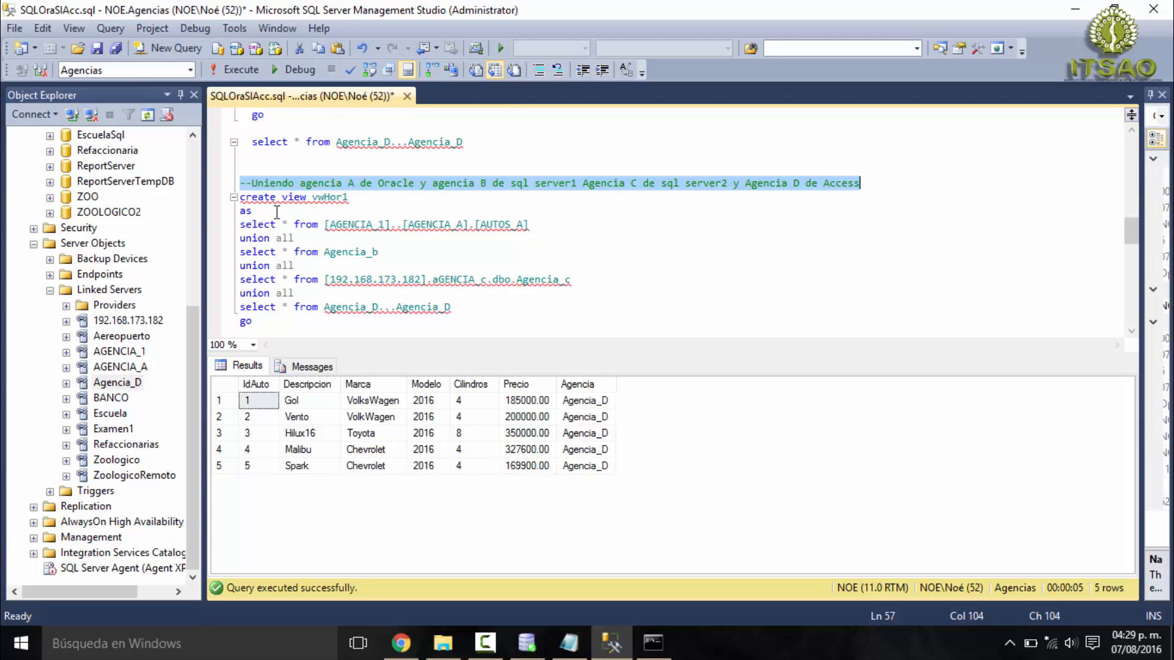
pyautogui.moveTo(240, 197); pyautogui.dragTo(351, 197)
pyautogui.click(325, 197)
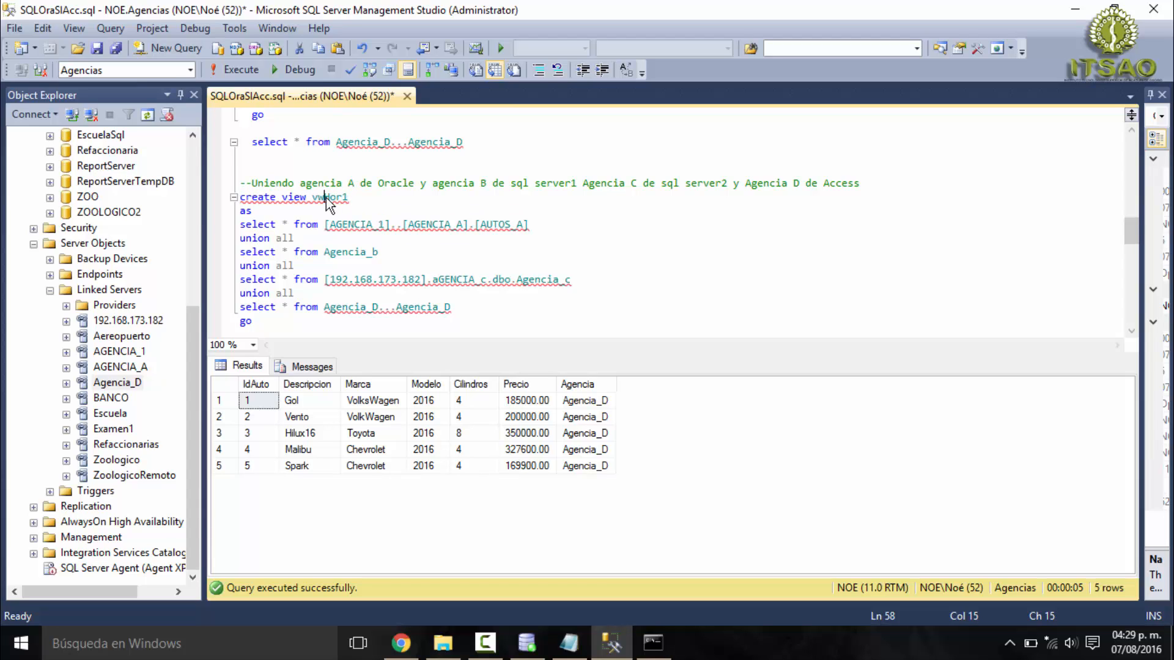
pyautogui.moveTo(318, 195)
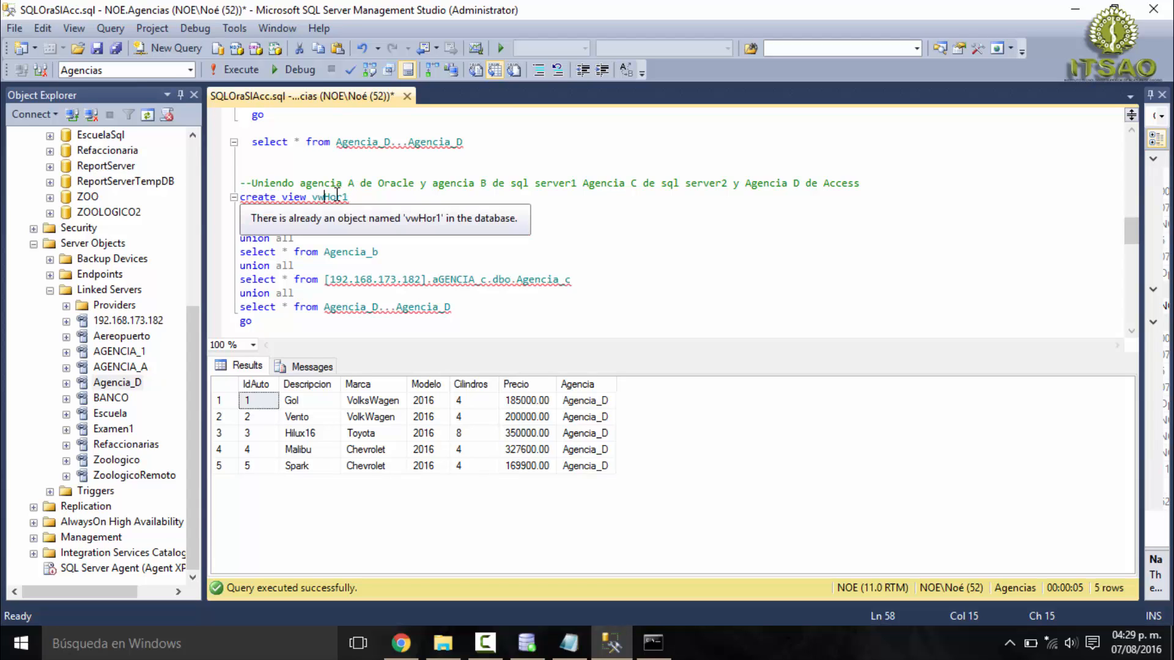
# - Examine the create view vwHor1 header, its as keyword and the opening select * from of the first query
pyautogui.doubleClick(334, 195)
pyautogui.click(339, 197)
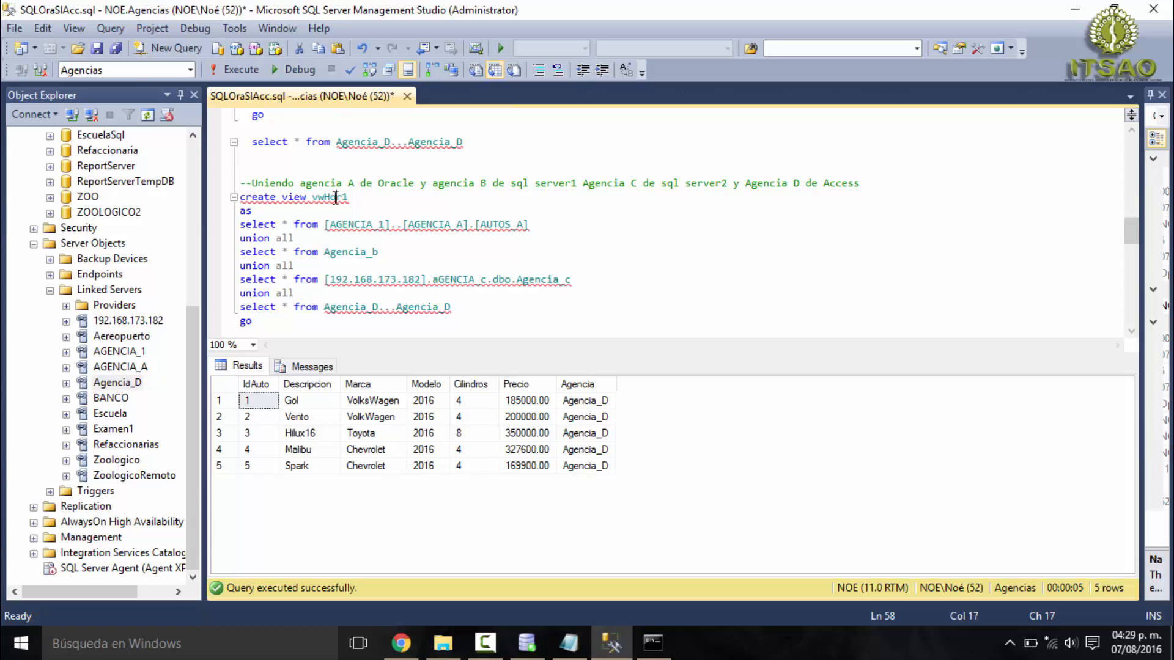
pyautogui.click(333, 197)
pyautogui.moveTo(349, 195); pyautogui.dragTo(239, 197)
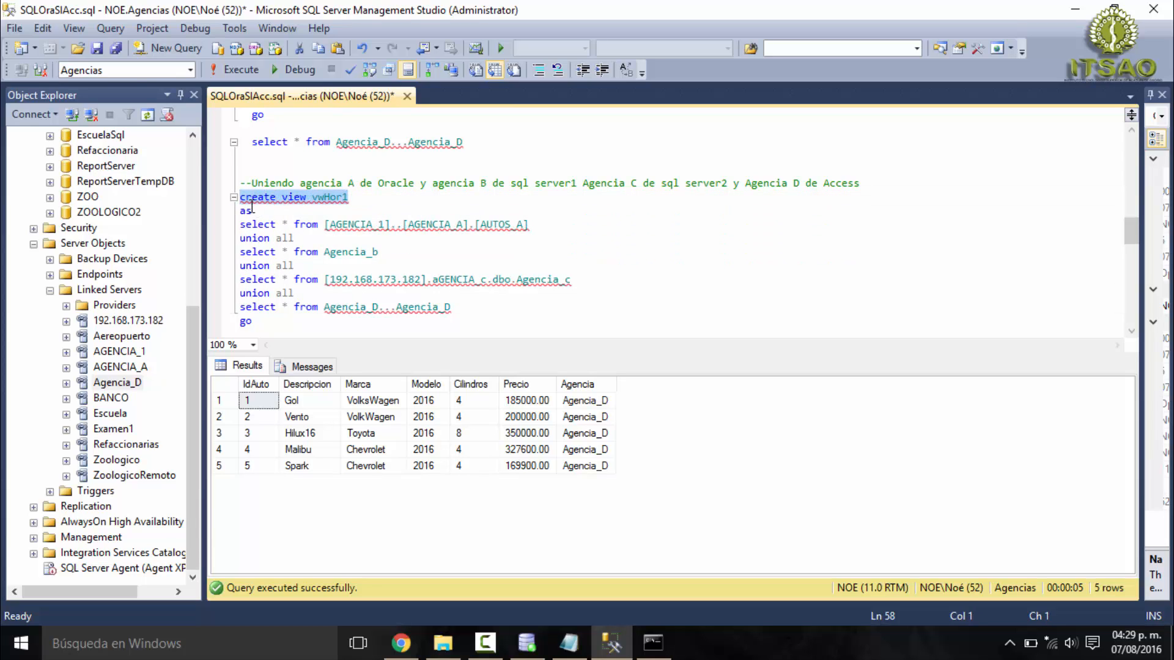
pyautogui.doubleClick(245, 211)
pyautogui.click(258, 225)
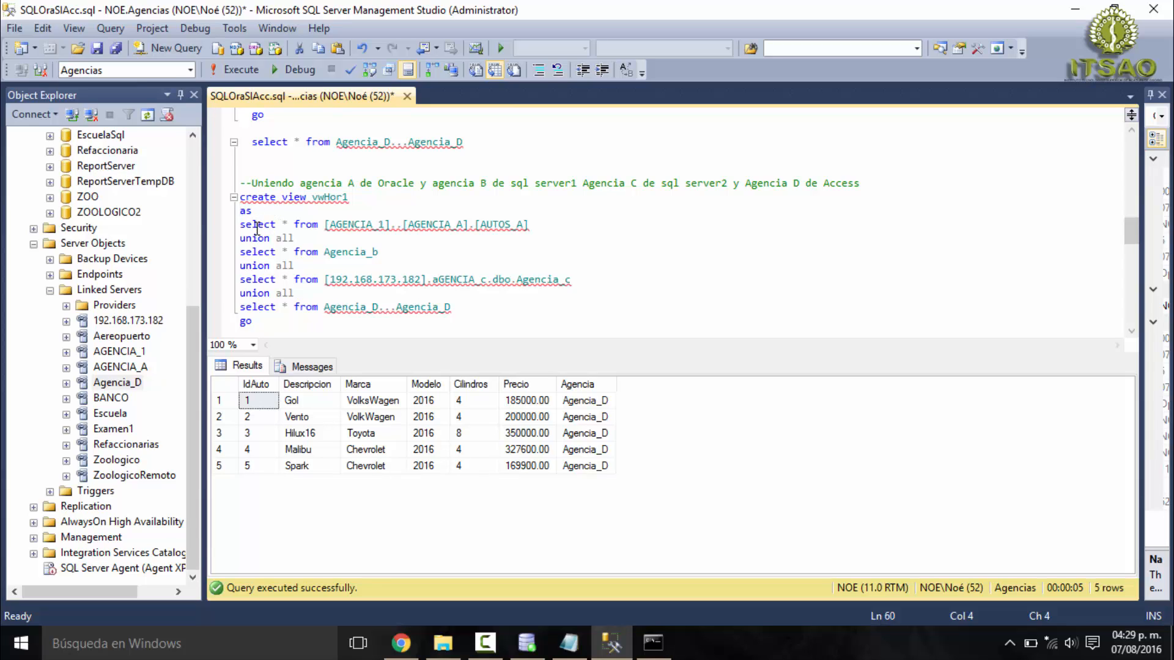
pyautogui.moveTo(256, 212); pyautogui.dragTo(239, 212)
pyautogui.doubleClick(254, 226)
pyautogui.doubleClick(289, 224)
pyautogui.doubleClick(306, 225)
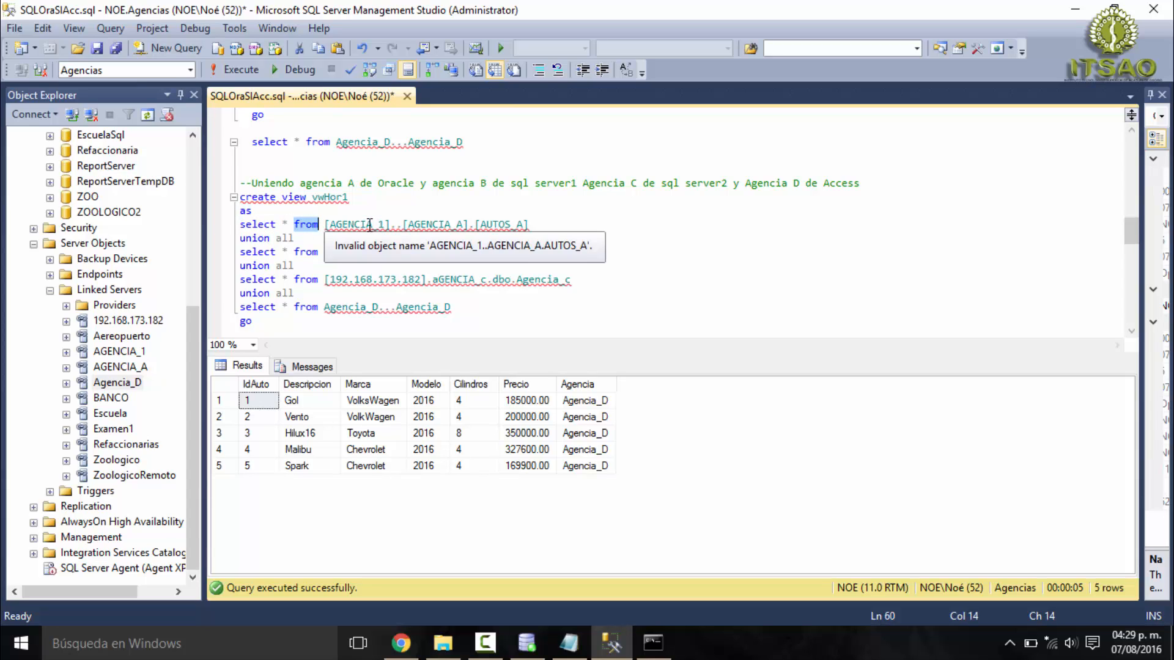
# - Examine the [AGENCIA_1]..[AGENCIA_A].[AUTOS_A] reference in the Oracle select, matching AGENCIA_1 to its linked server
pyautogui.doubleClick(371, 226)
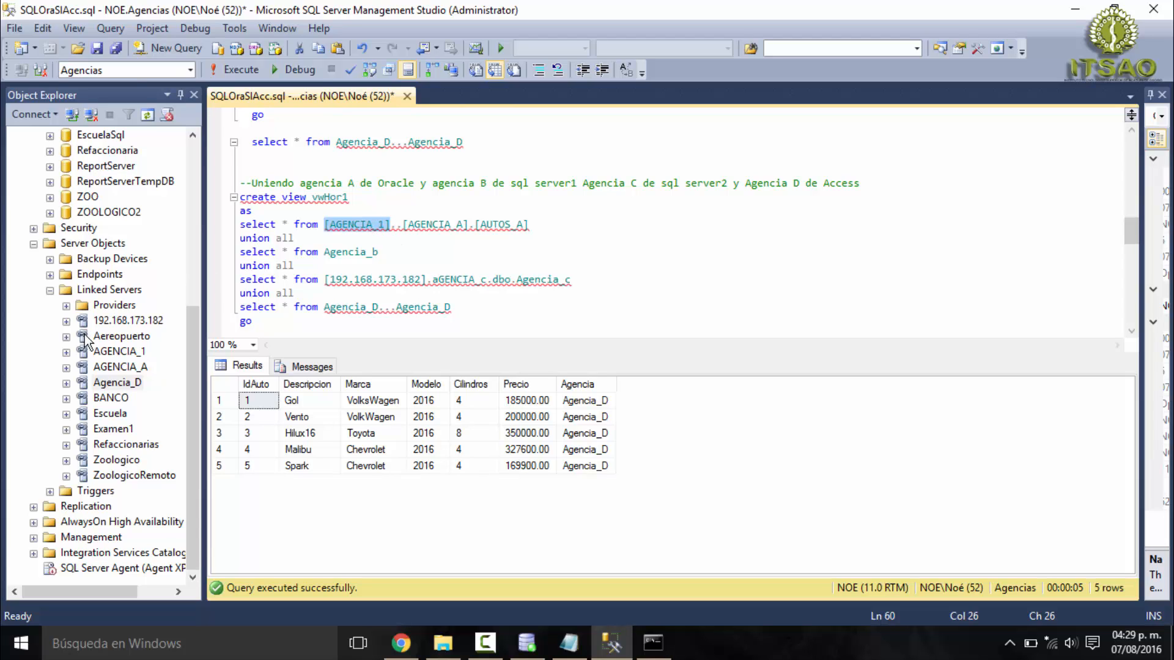
pyautogui.click(116, 352)
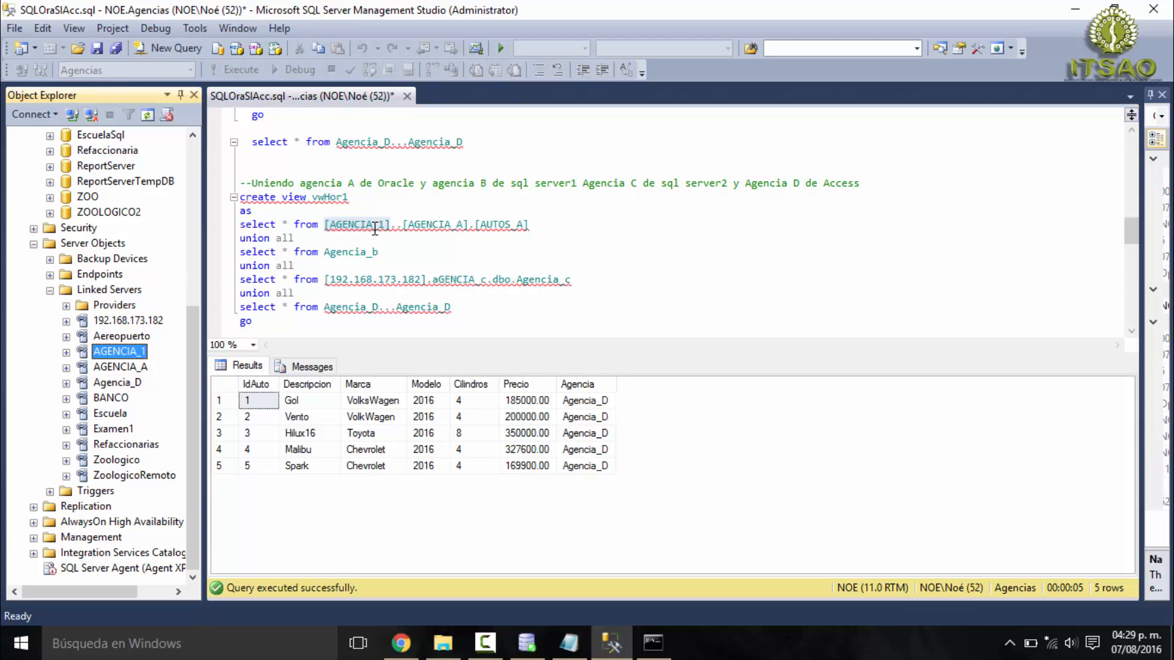
pyautogui.moveTo(379, 229)
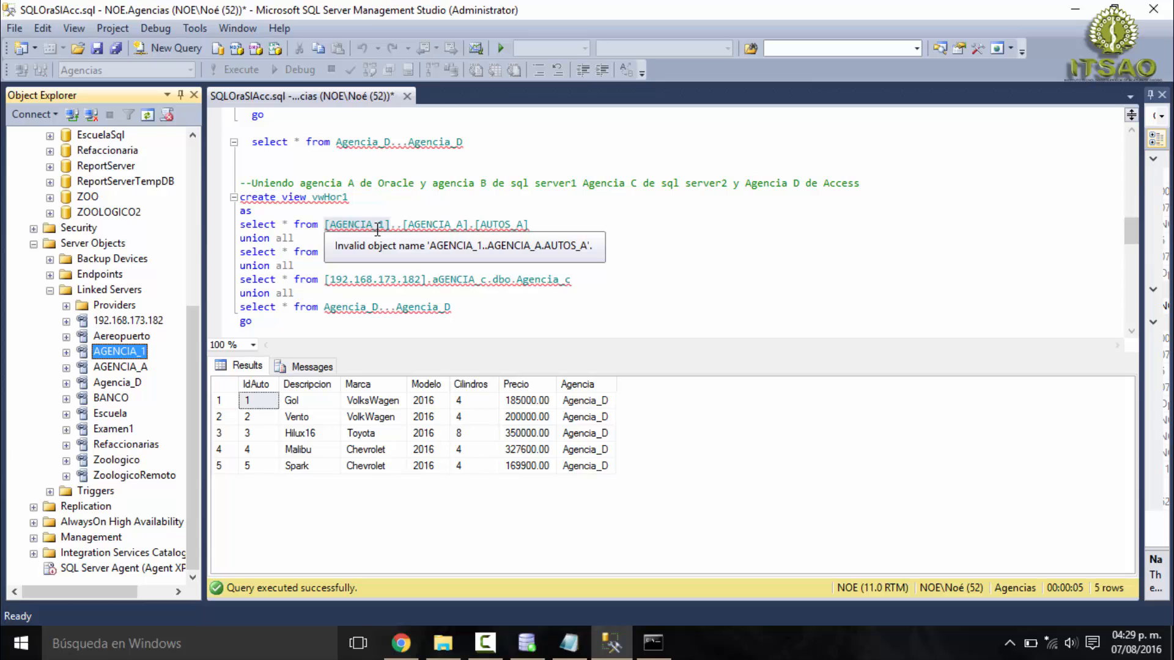
pyautogui.click(373, 226)
pyautogui.moveTo(430, 229)
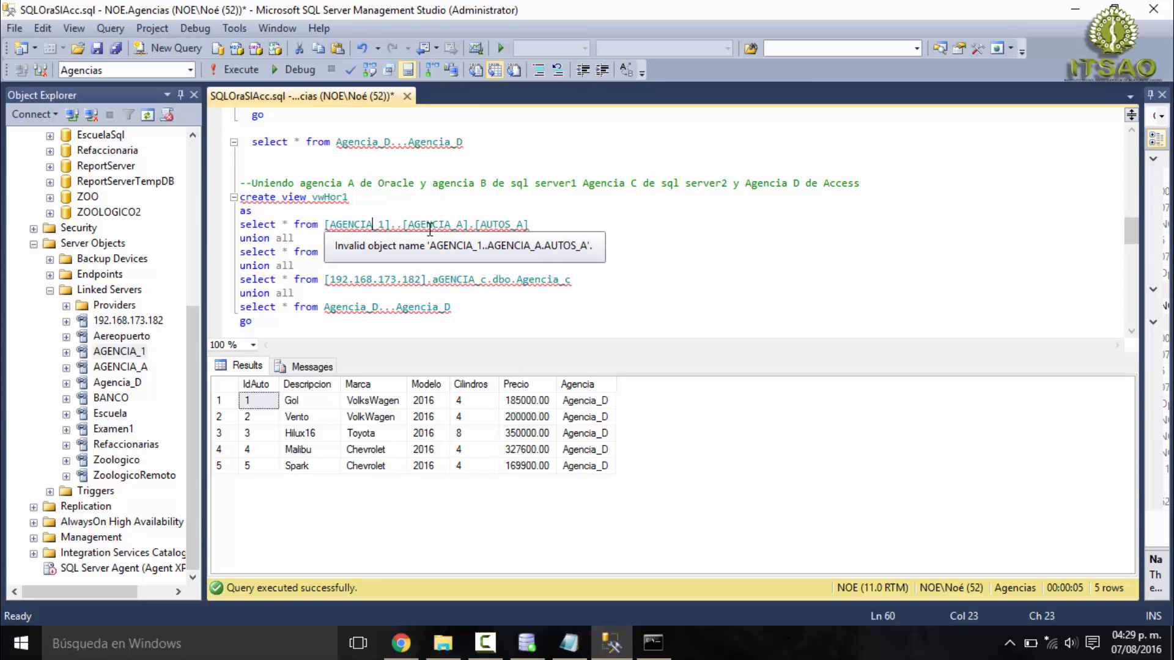
pyautogui.doubleClick(434, 225)
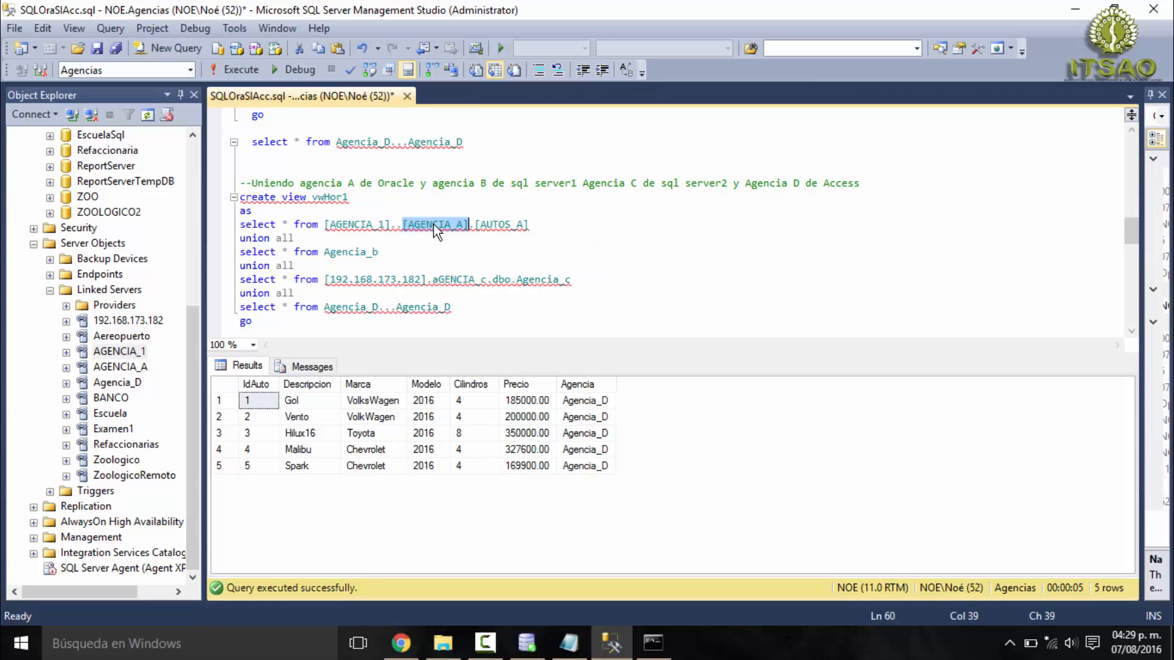
pyautogui.doubleClick(495, 225)
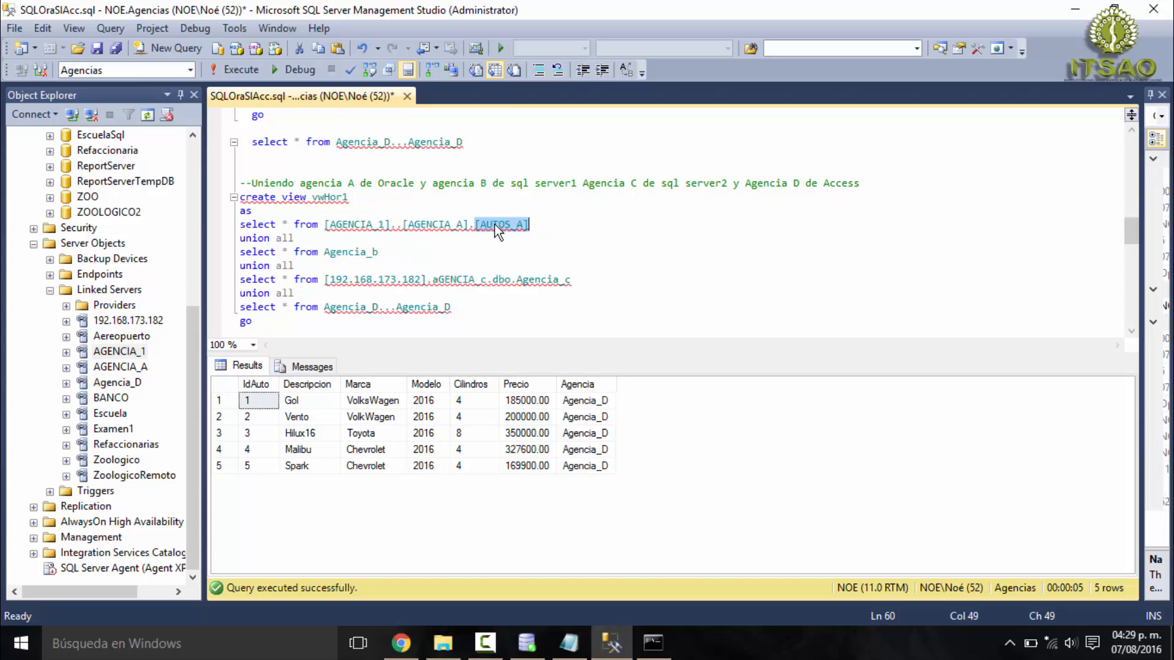
# - Examine the first union all and the select on the local Agencia_b table in the view definition
pyautogui.click(309, 238)
pyautogui.doubleClick(263, 240)
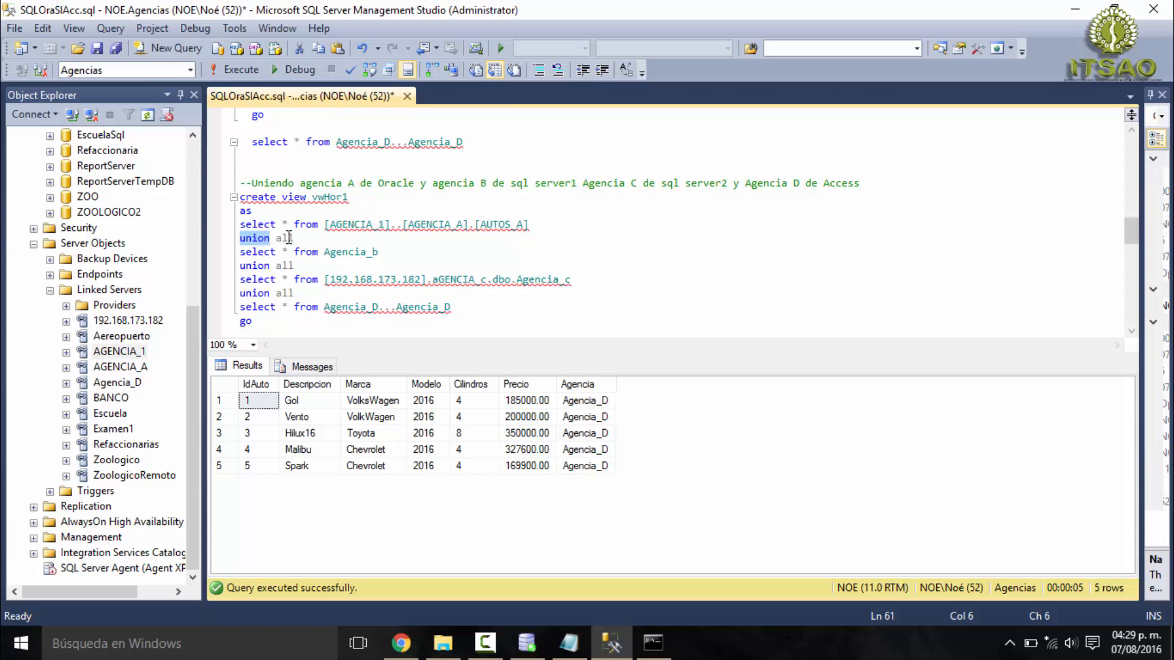
pyautogui.moveTo(300, 237); pyautogui.dragTo(258, 238)
pyautogui.doubleClick(263, 251)
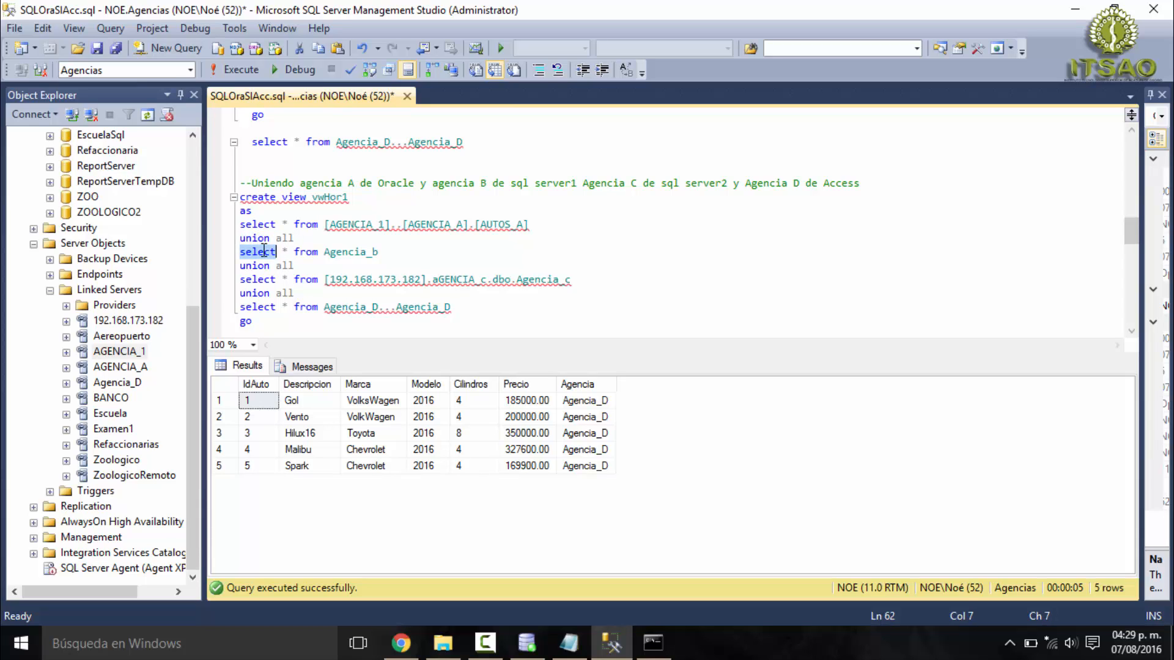
pyautogui.click(282, 251)
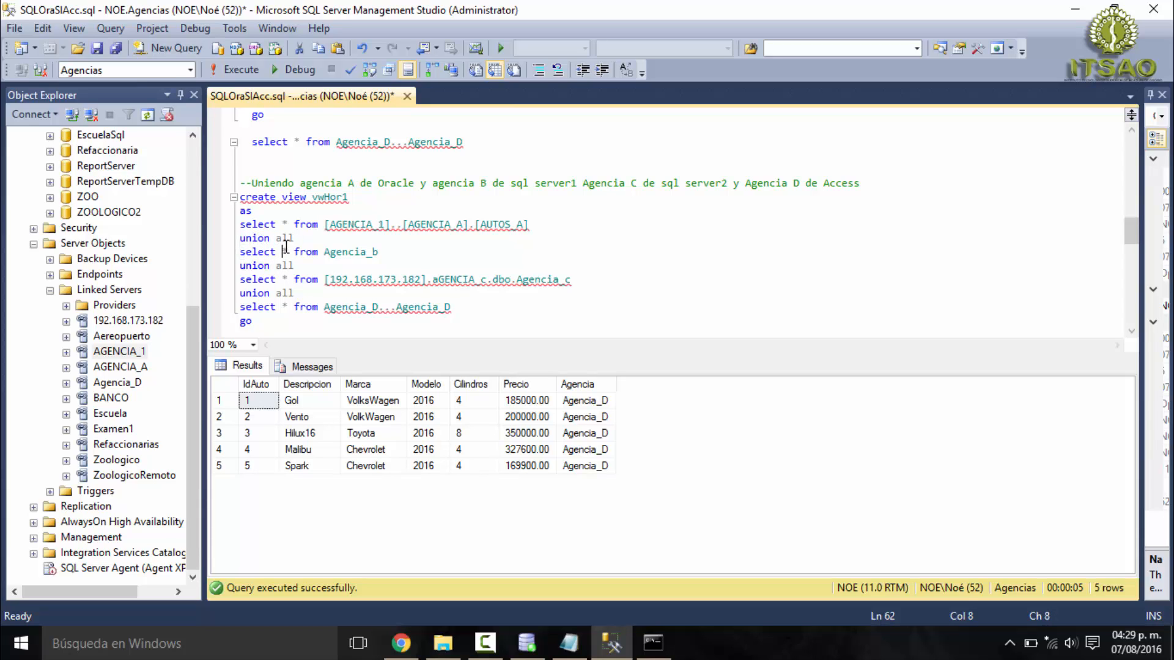
pyautogui.doubleClick(366, 252)
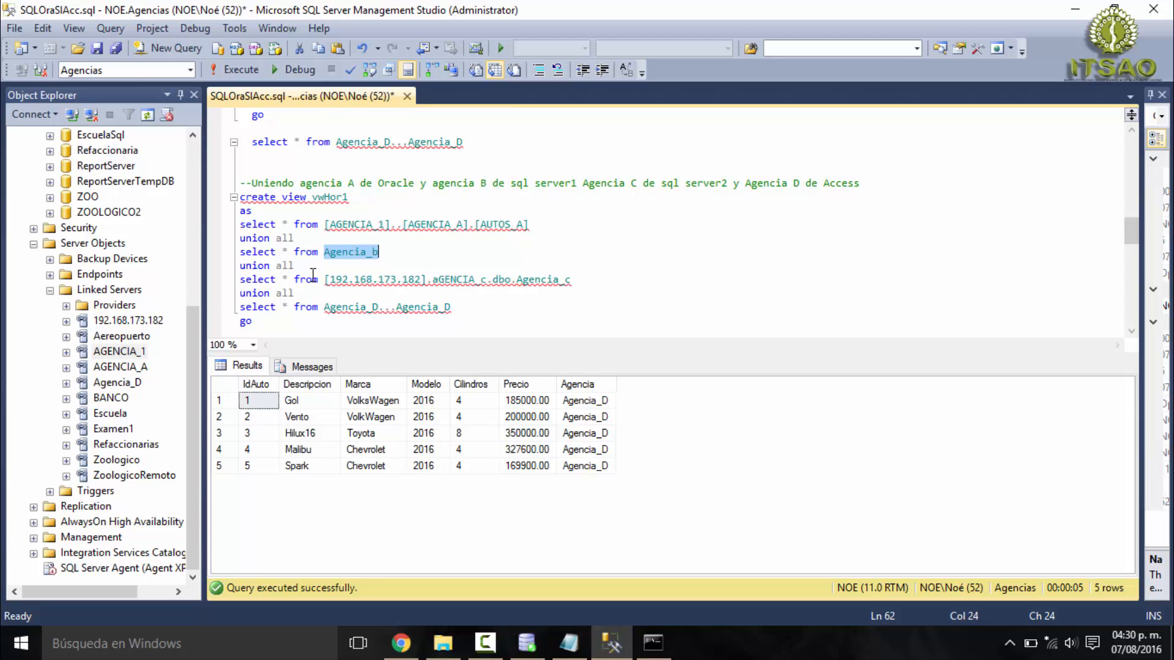
# - Capitalize the database name as AGENCIA_c in the 192.168.173.182 select and check its Agencia_c table reference
pyautogui.doubleClick(376, 280)
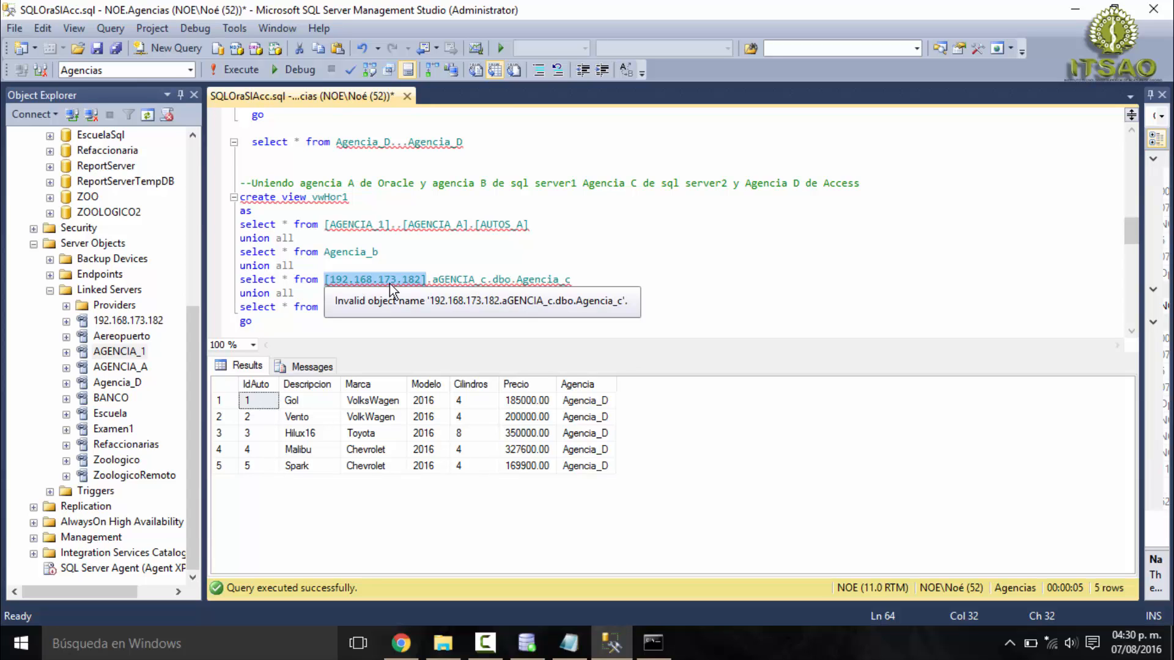
pyautogui.click(439, 279)
pyautogui.press('BackSpace')
pyautogui.write('A')
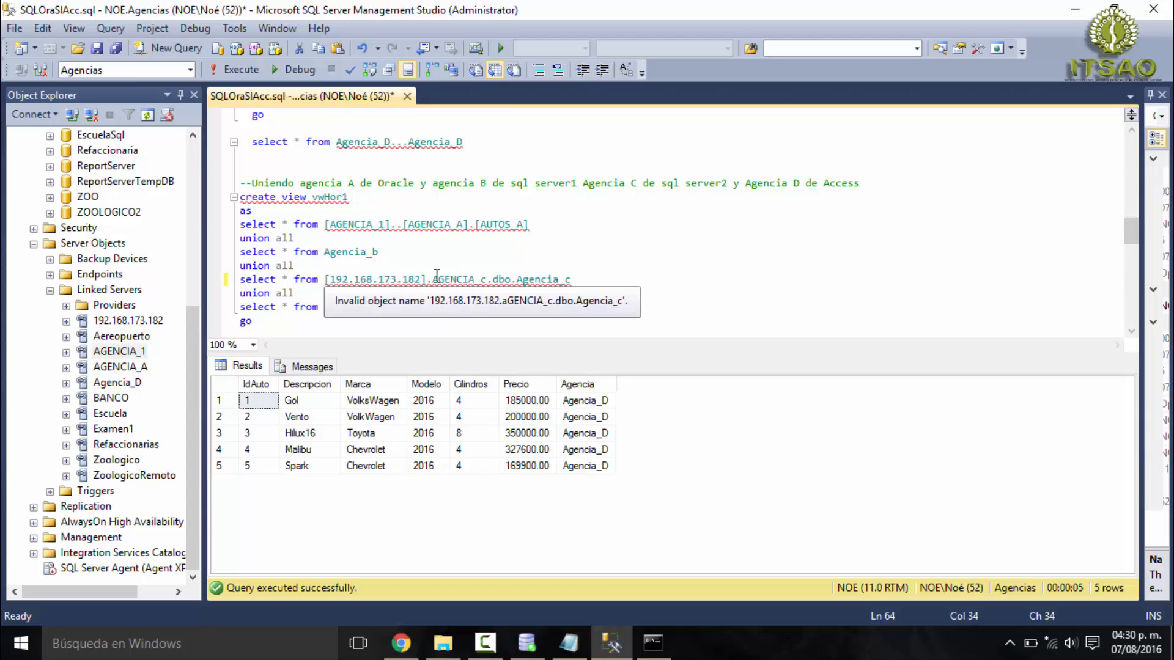
pyautogui.doubleClick(456, 279)
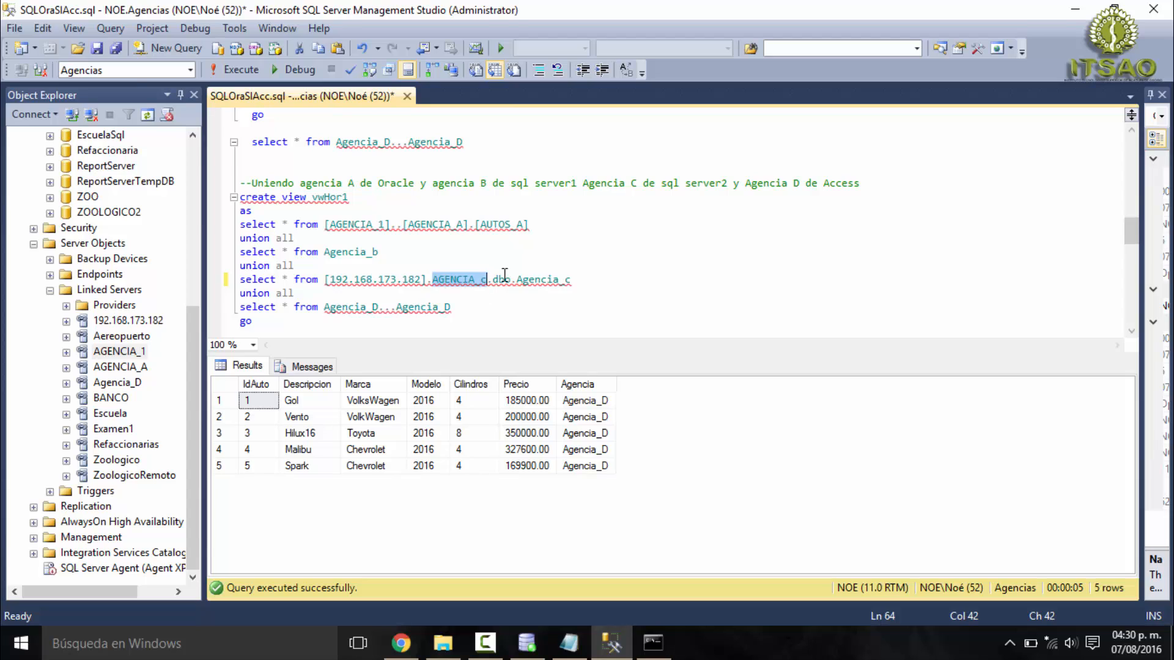
pyautogui.doubleClick(555, 279)
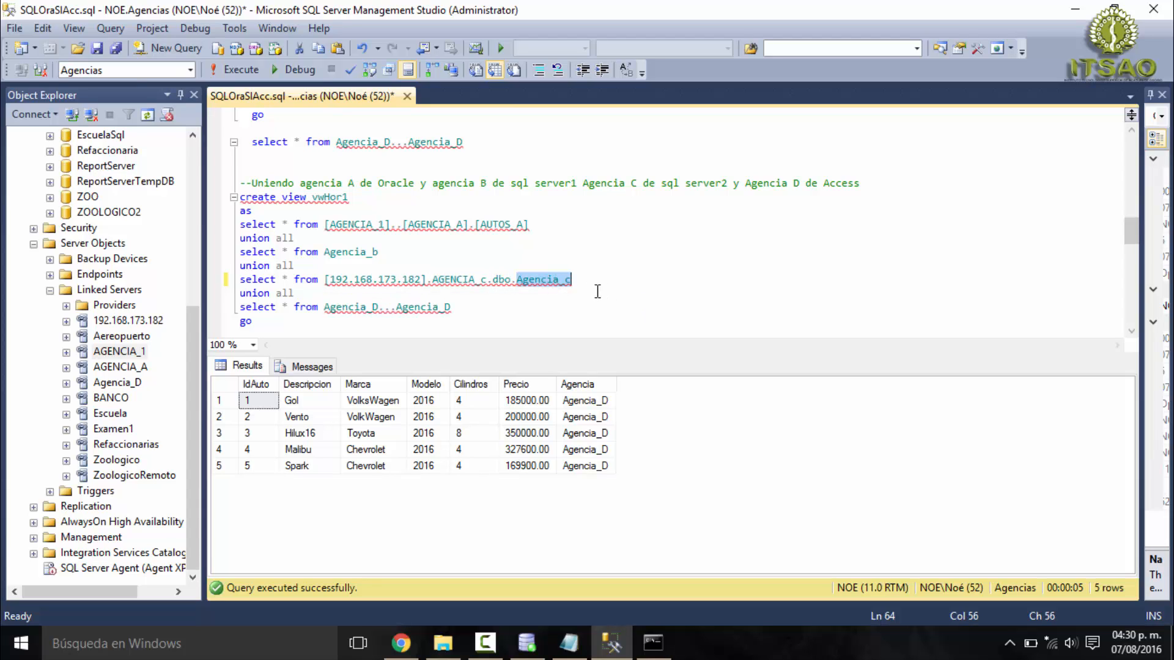
# - Examine the last union all and the select on the Access linked server and table Agencia_D...Agencia_D
pyautogui.moveTo(294, 294)
pyautogui.mouseDown()
pyautogui.moveTo(239, 294)
pyautogui.moveTo(288, 307)
pyautogui.mouseUp()
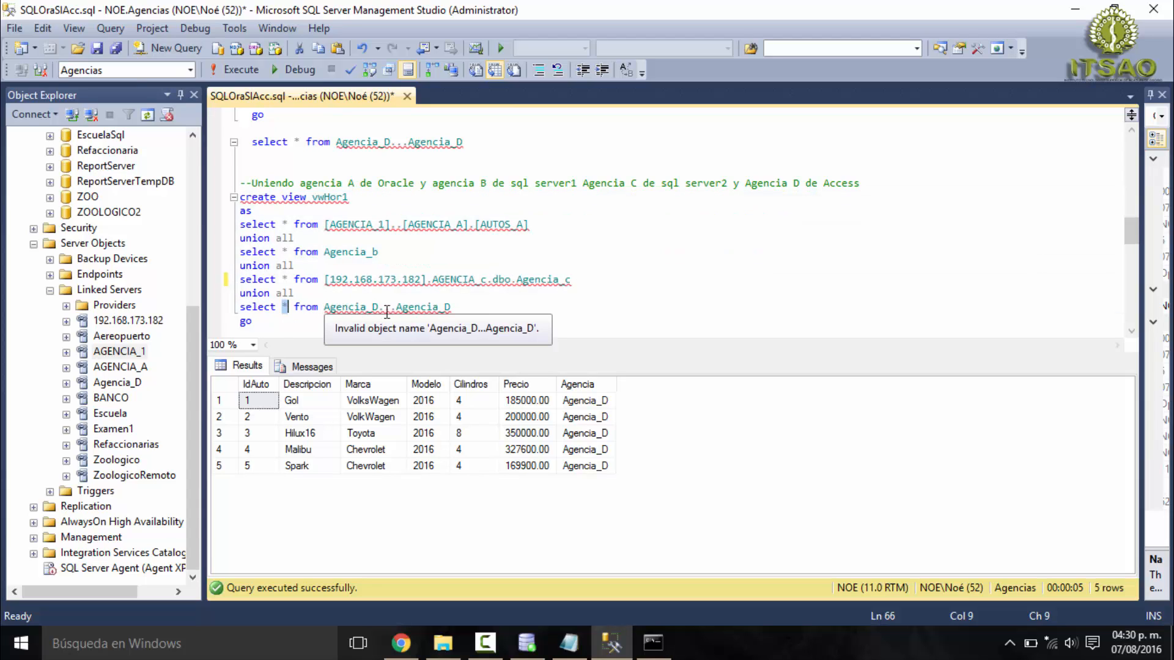
pyautogui.doubleClick(421, 308)
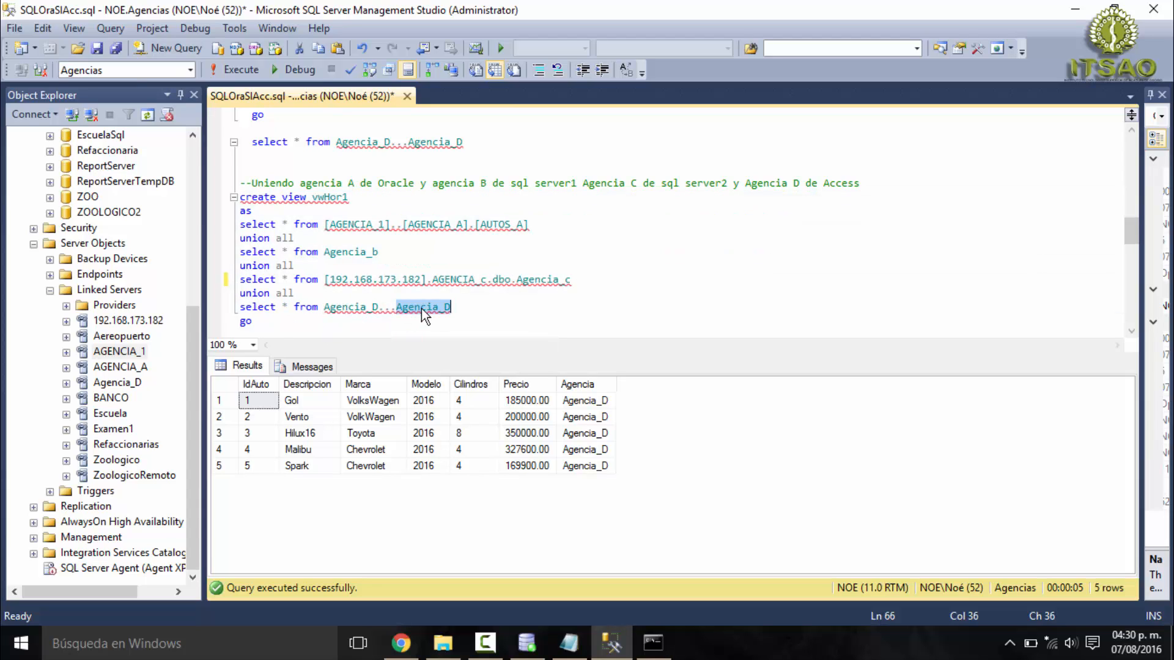
pyautogui.doubleClick(341, 308)
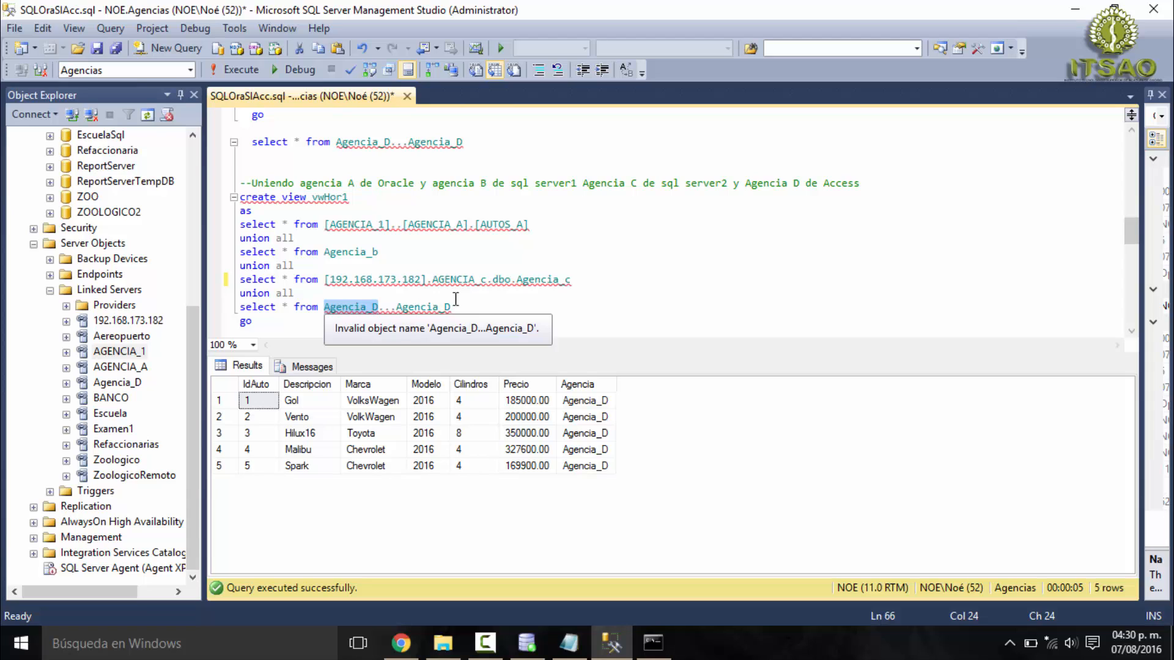
pyautogui.press('Up')
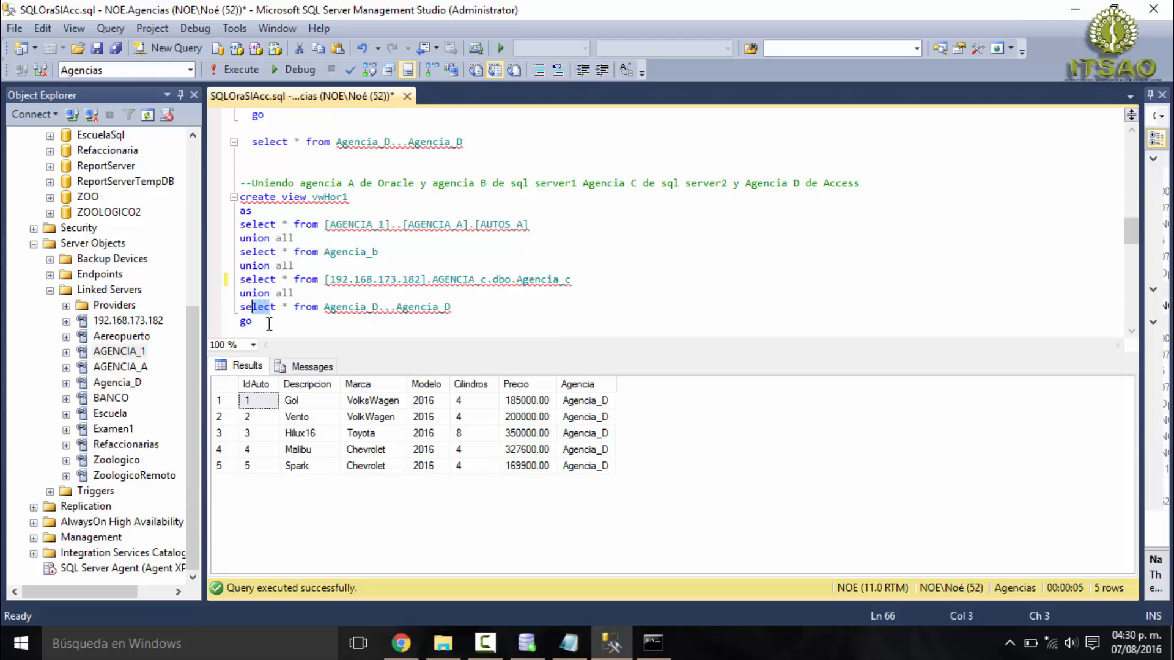
# - Try to execute only the complete create view vwHor1 statement, from its header through go
pyautogui.moveTo(260, 323); pyautogui.dragTo(238, 197)
pyautogui.scroll(-1, 266, 222)
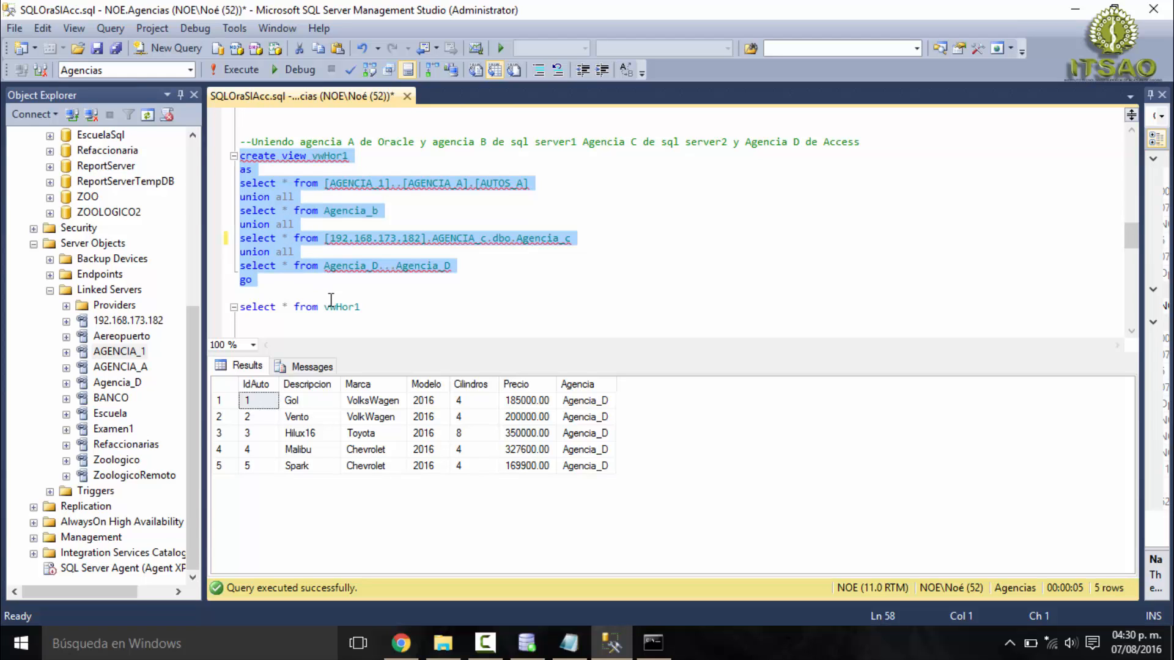
pyautogui.moveTo(365, 307); pyautogui.dragTo(344, 308)
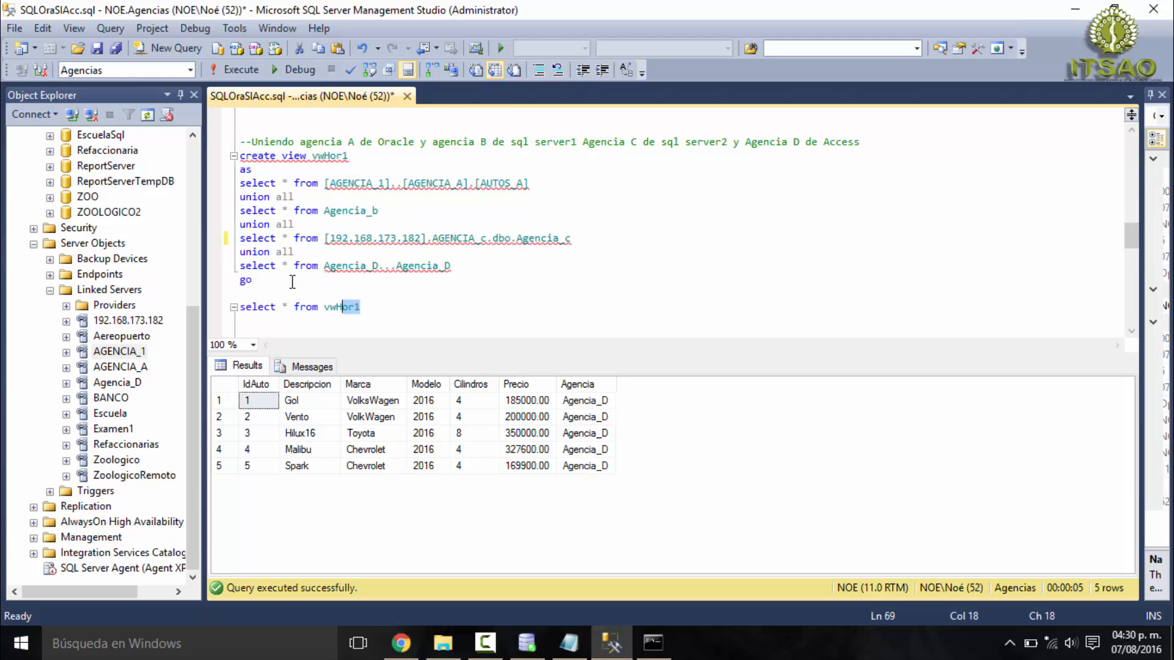
pyautogui.moveTo(264, 279); pyautogui.dragTo(227, 156)
pyautogui.click(240, 71)
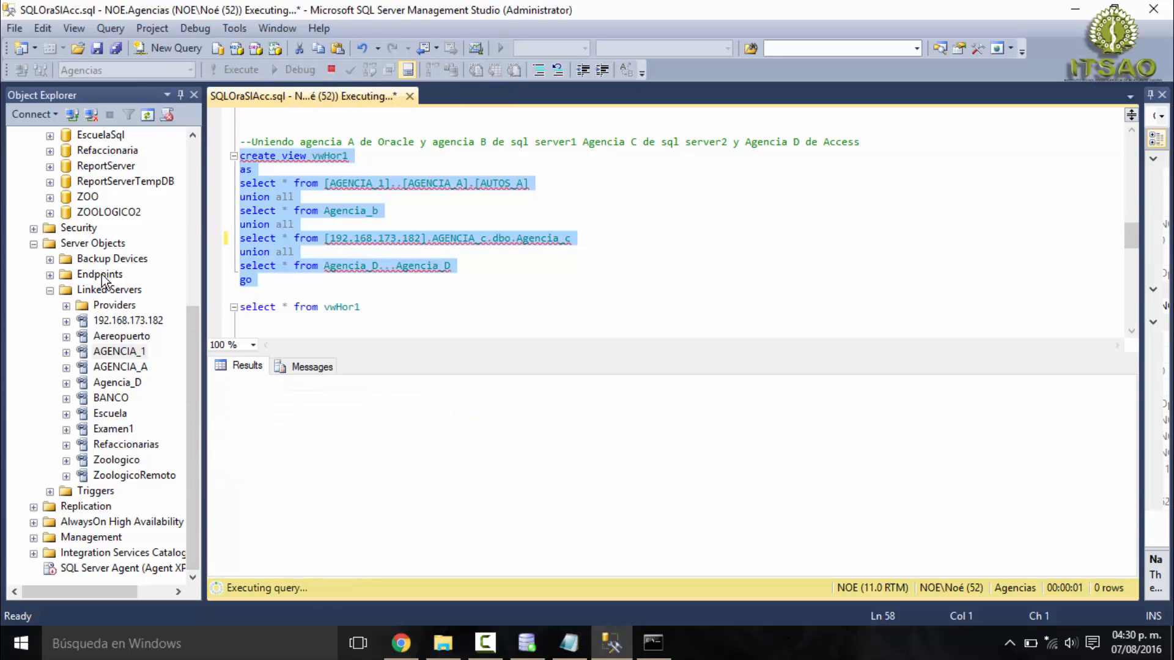
# - Locate dbo.vwHor1 among the existing views of the Agencias database
pyautogui.scroll(5, 103, 280)
pyautogui.scroll(1, 103, 280)
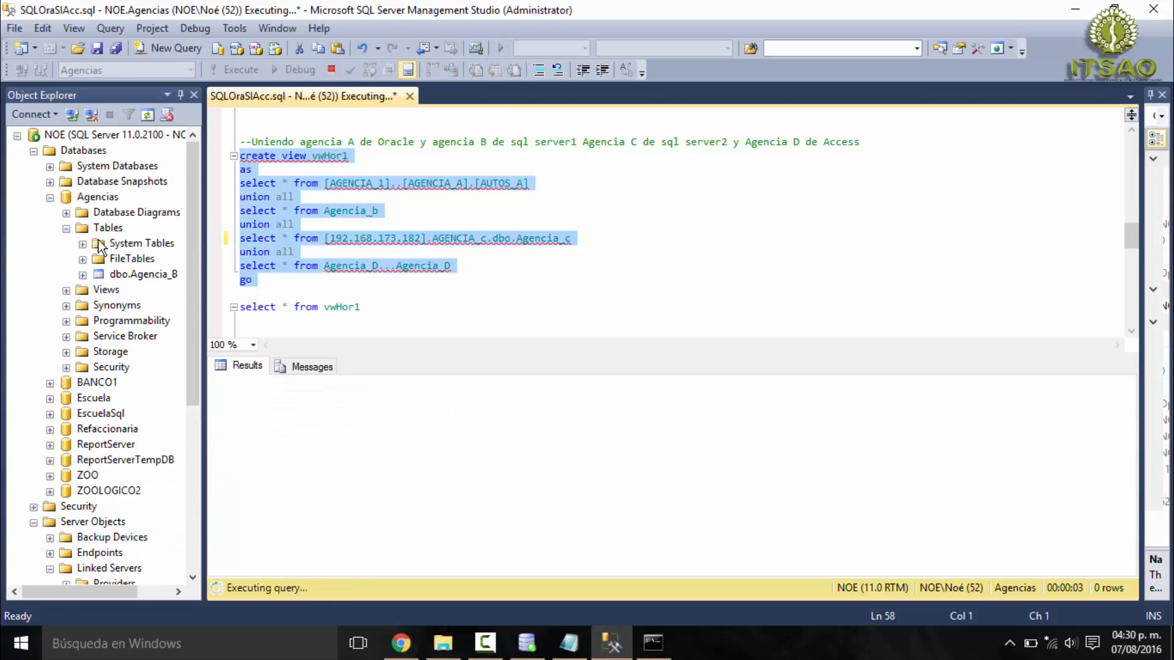
pyautogui.click(66, 227)
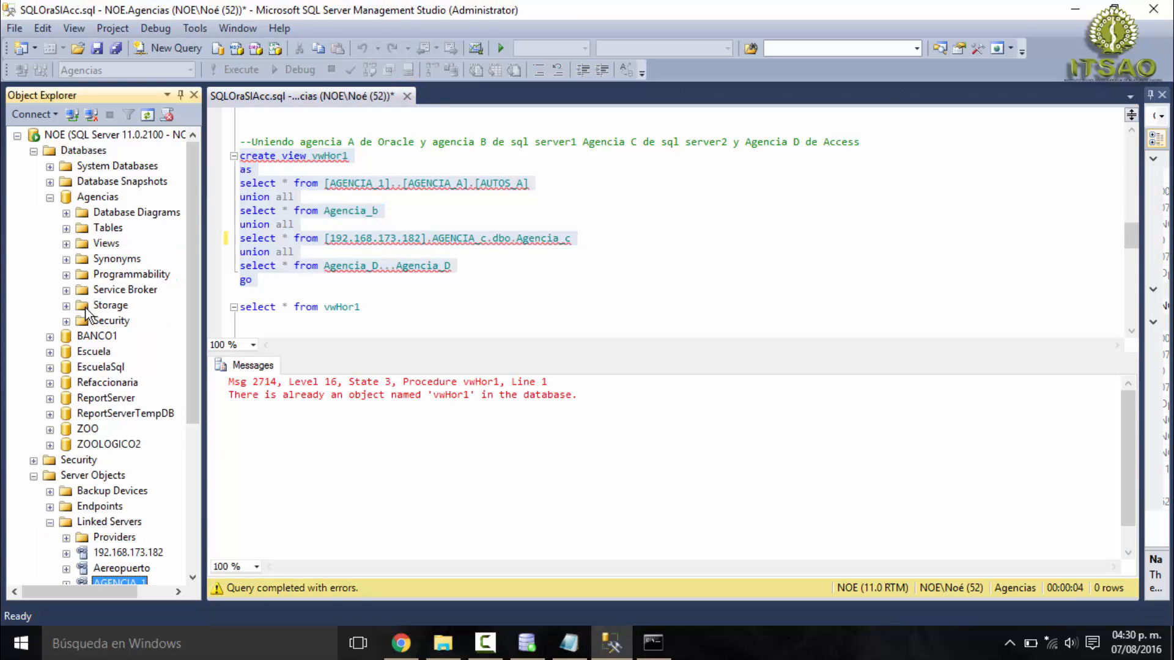
pyautogui.click(66, 243)
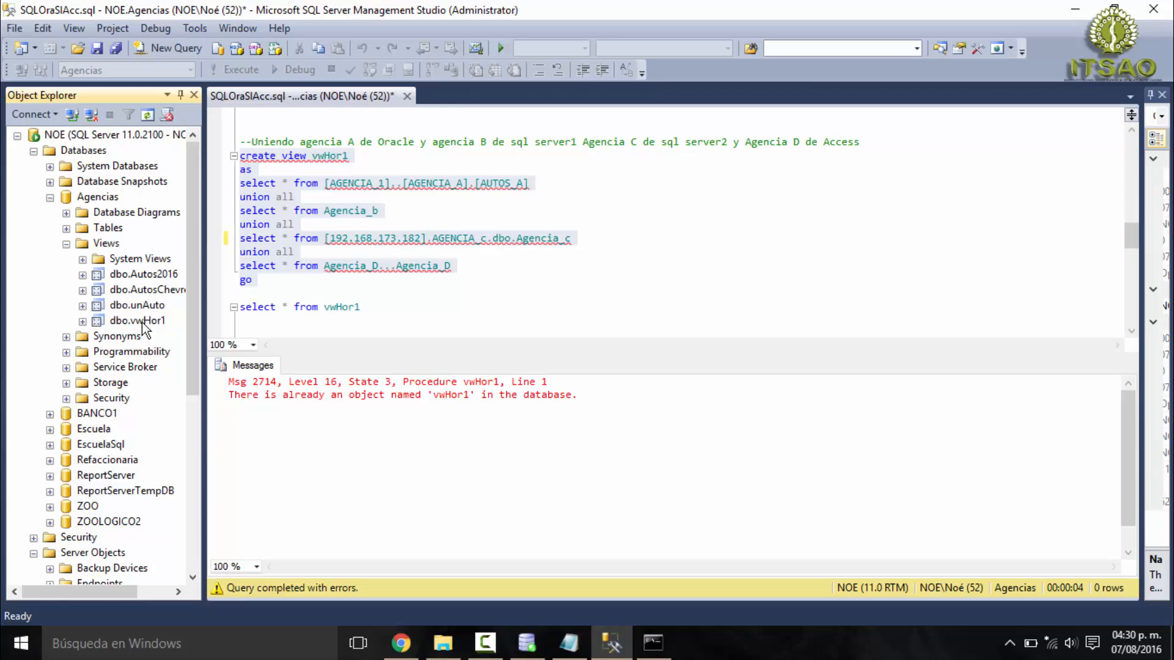
# - Execute only select * from vwHor1 and review the combined records of Agencia_A, Agencia_B, Agencia_C and Agencia_D
pyautogui.moveTo(360, 310); pyautogui.dragTo(240, 307)
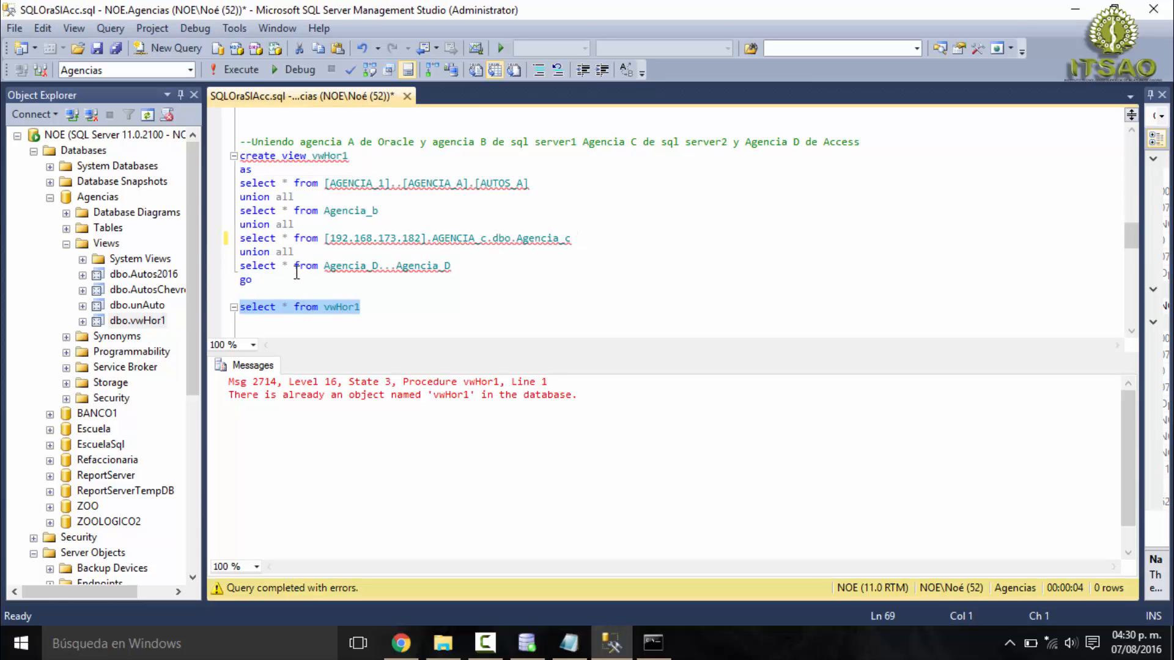
pyautogui.click(245, 71)
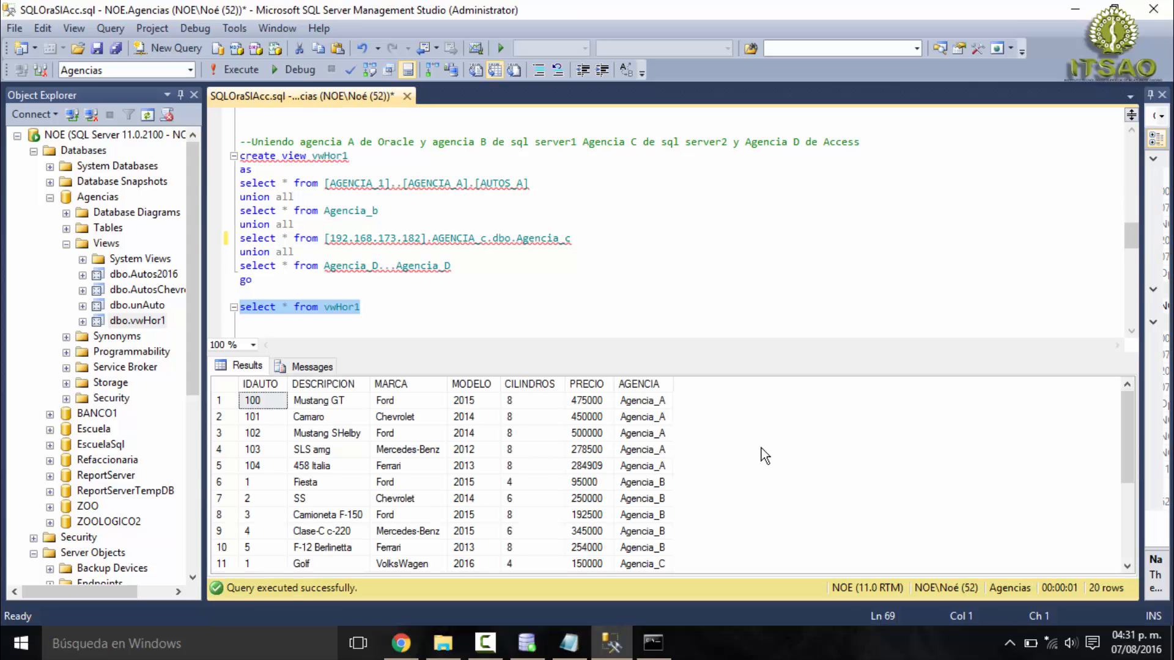
pyautogui.scroll(-5, 761, 449)
pyautogui.click(688, 467)
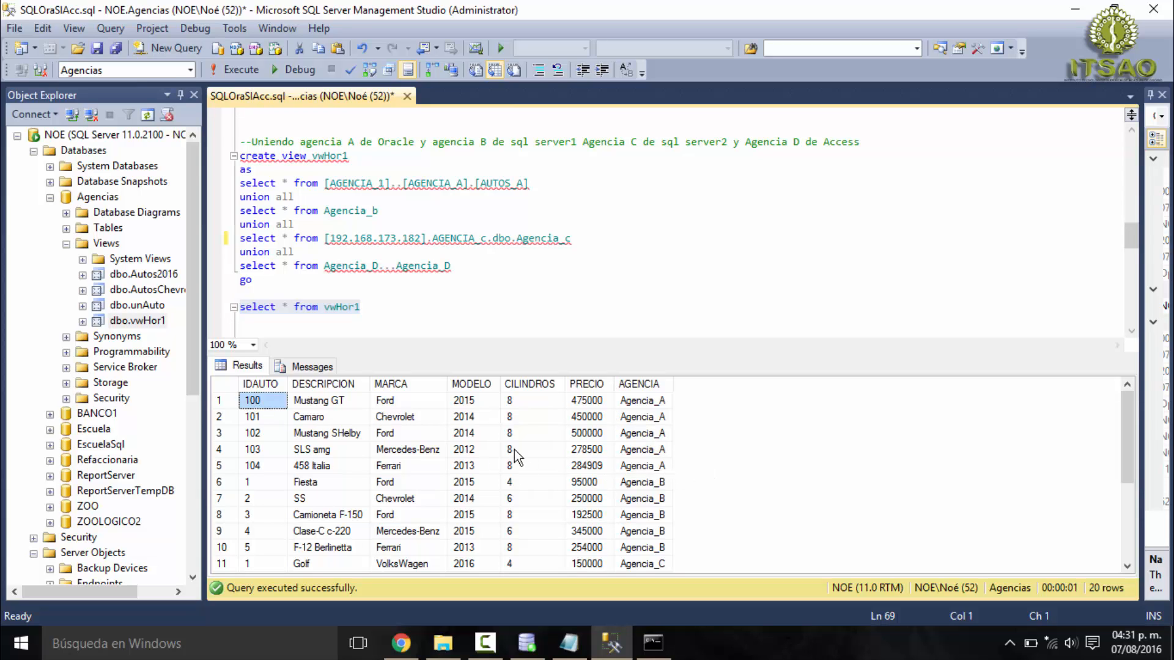
pyautogui.scroll(-2, 640, 516)
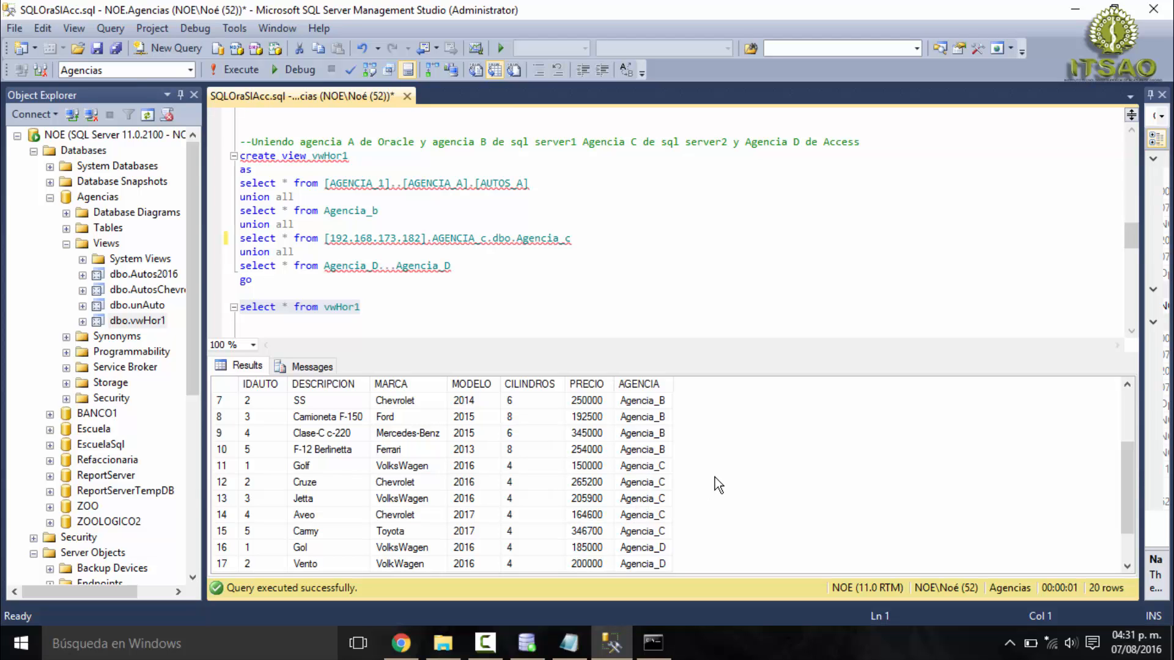
pyautogui.scroll(-1, 709, 480)
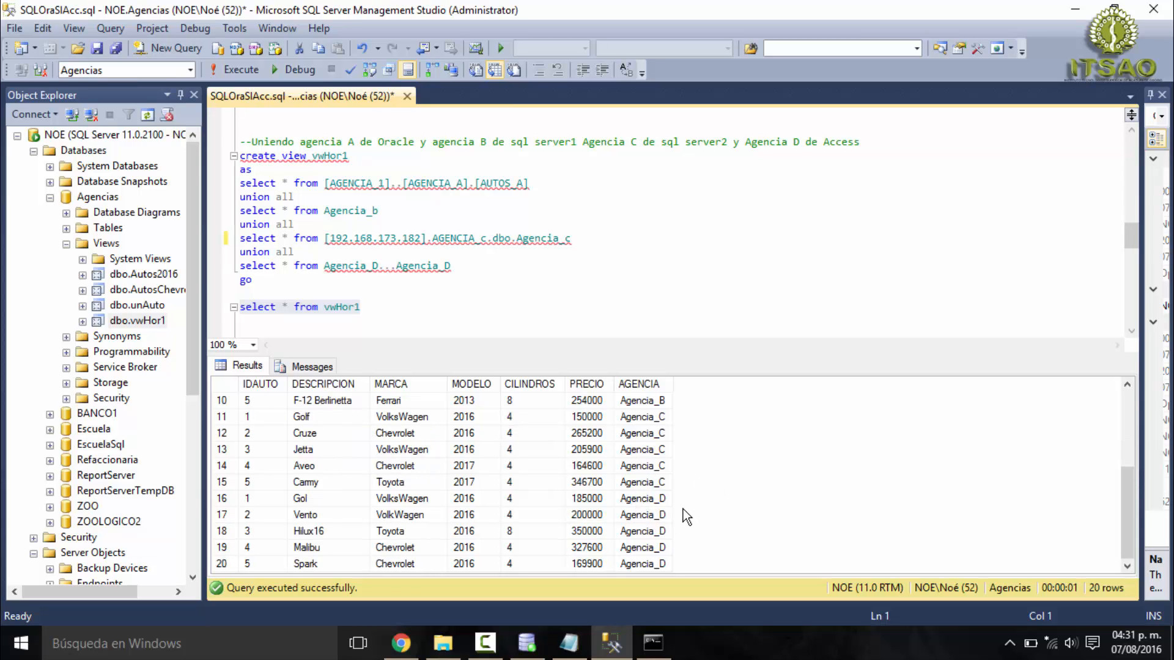
pyautogui.scroll(3, 643, 471)
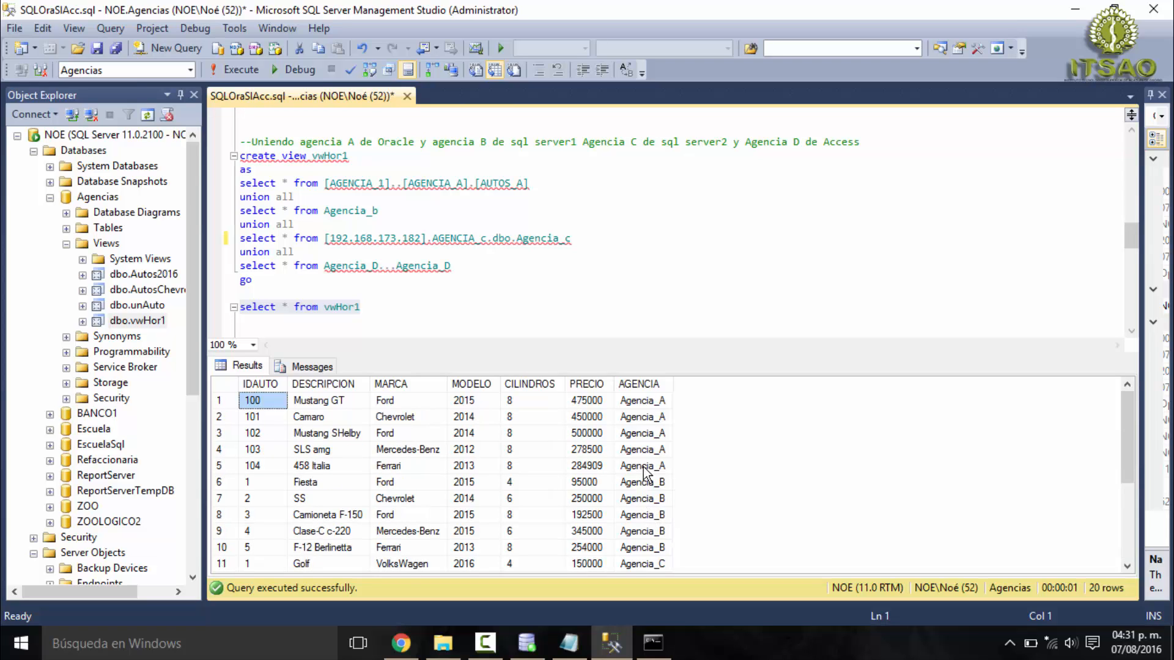
pyautogui.scroll(-3, 643, 471)
pyautogui.scroll(3, 643, 471)
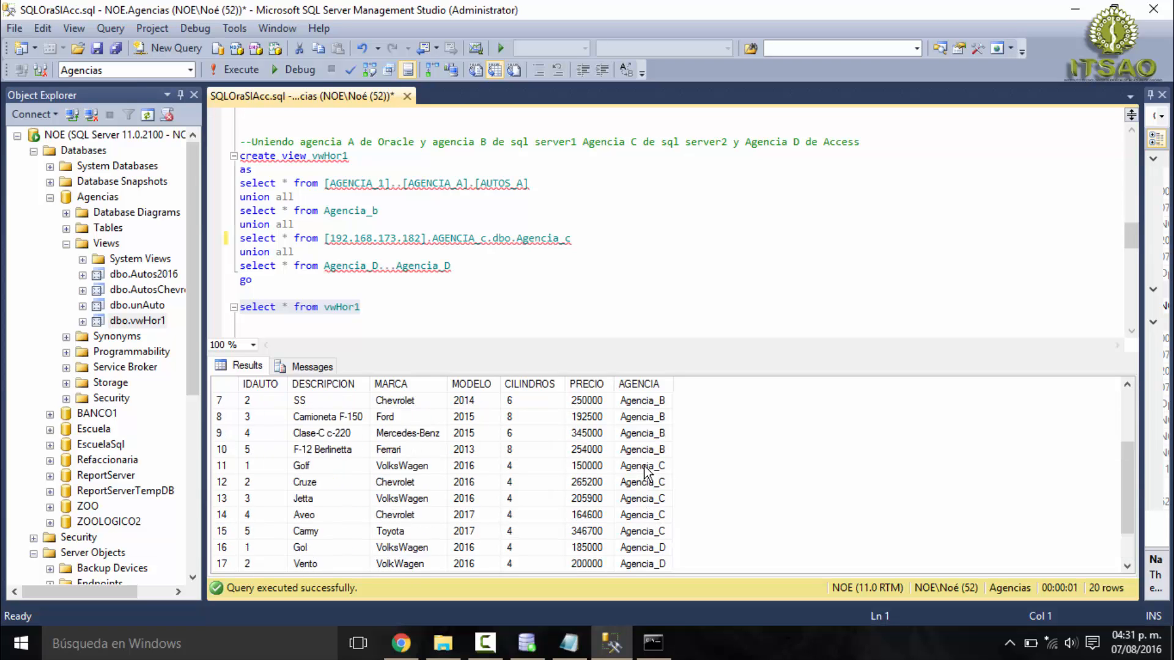
# - Examine the comment describing the Chevrolet and Ford view and the select * from vwHor1 query above it
pyautogui.click(478, 286)
pyautogui.scroll(-2, 479, 287)
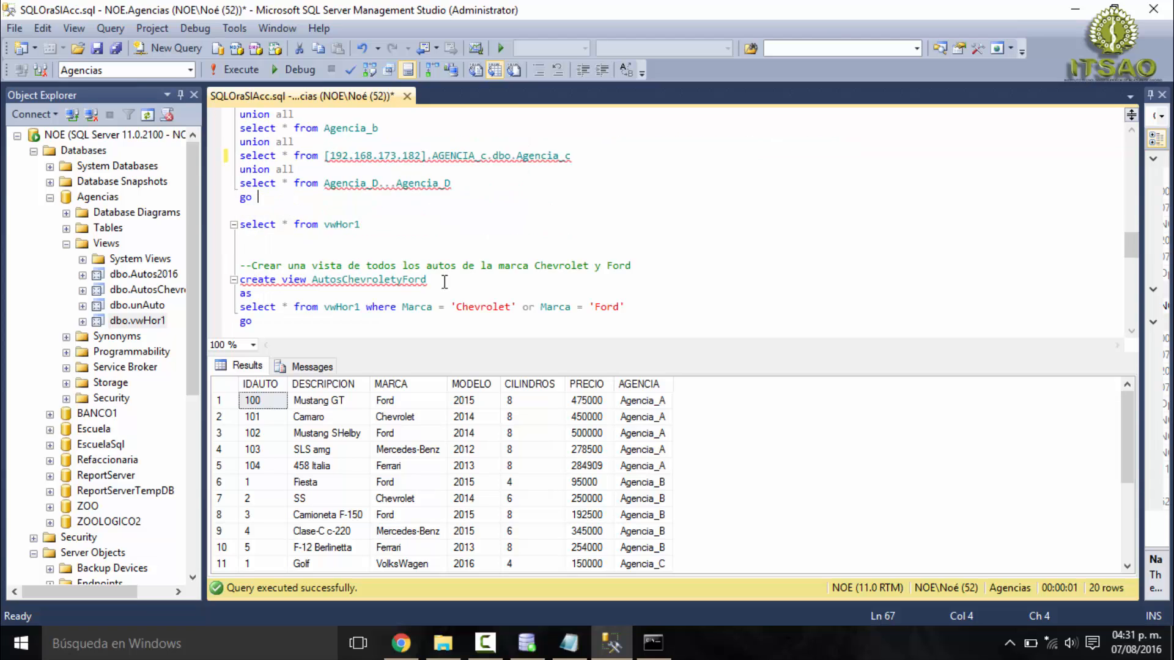
pyautogui.moveTo(247, 271); pyautogui.dragTo(642, 265)
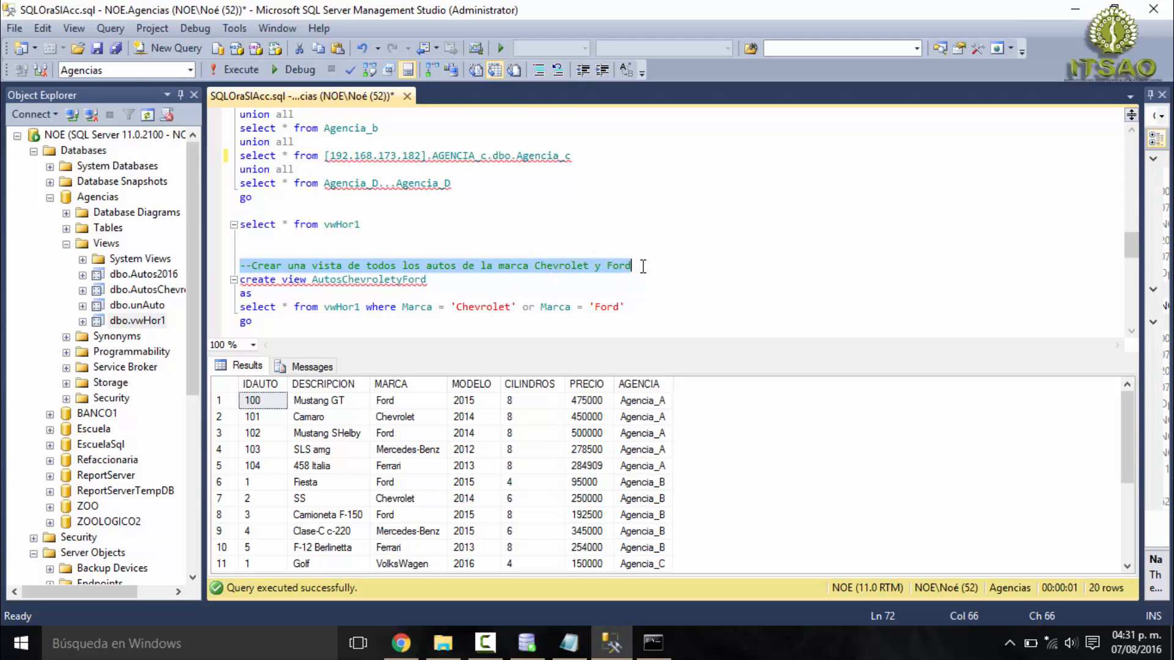
pyautogui.scroll(-1, 463, 299)
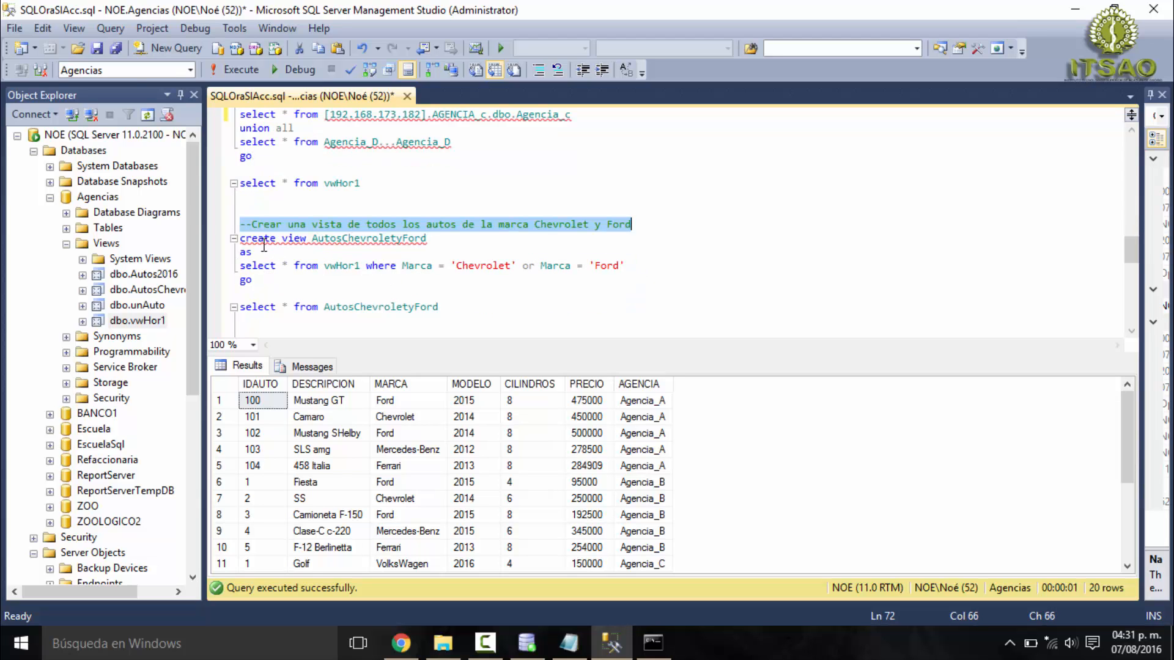
pyautogui.moveTo(258, 240)
pyautogui.moveTo(361, 183); pyautogui.dragTo(237, 183)
pyautogui.scroll(1, 351, 183)
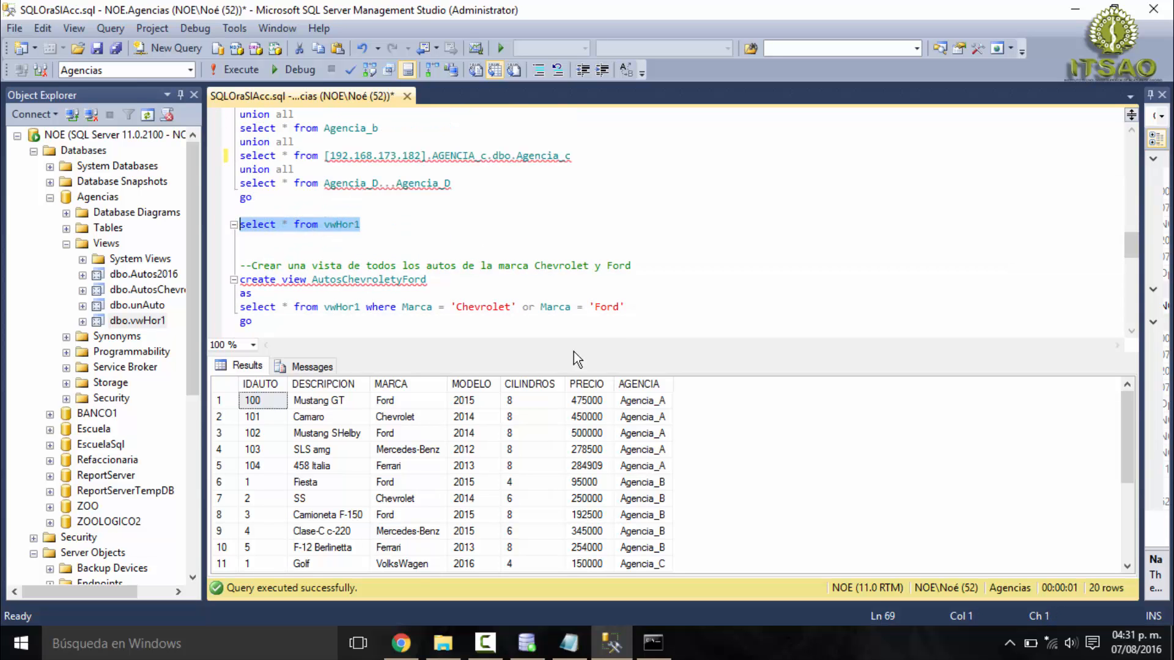
# - Examine the where clause of create view AutosChevroletyFord, comparing Marca 'Chevrolet' and 'Ford' with the vwHor1 records
pyautogui.scroll(-1, 519, 504)
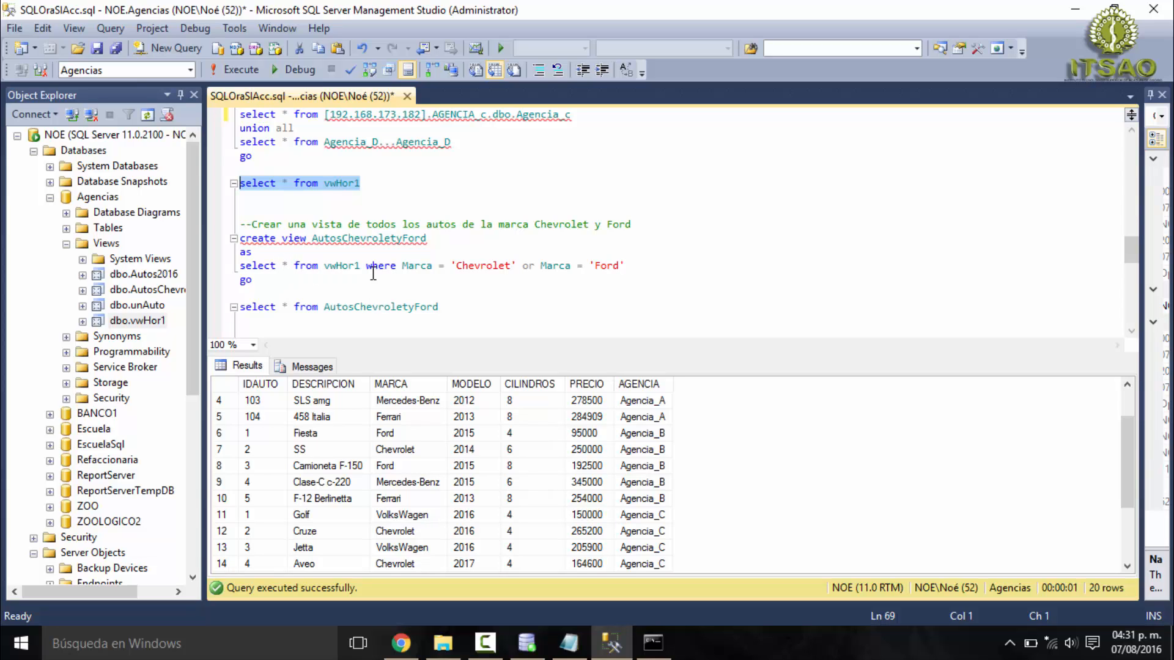
pyautogui.doubleClick(490, 267)
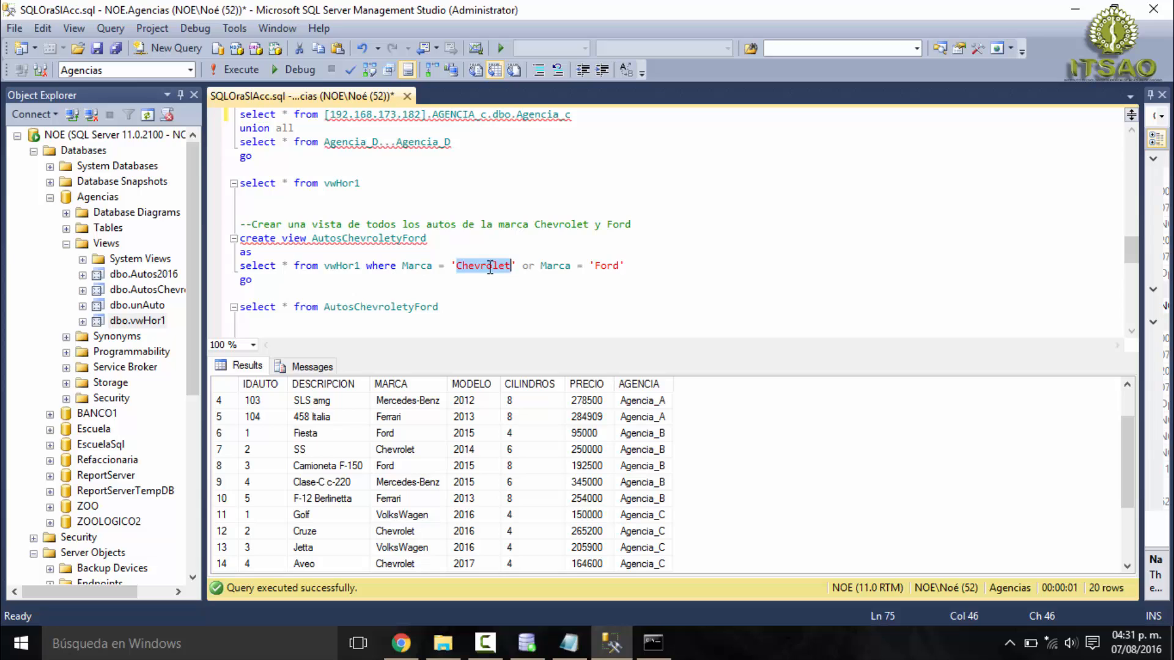
pyautogui.doubleClick(608, 266)
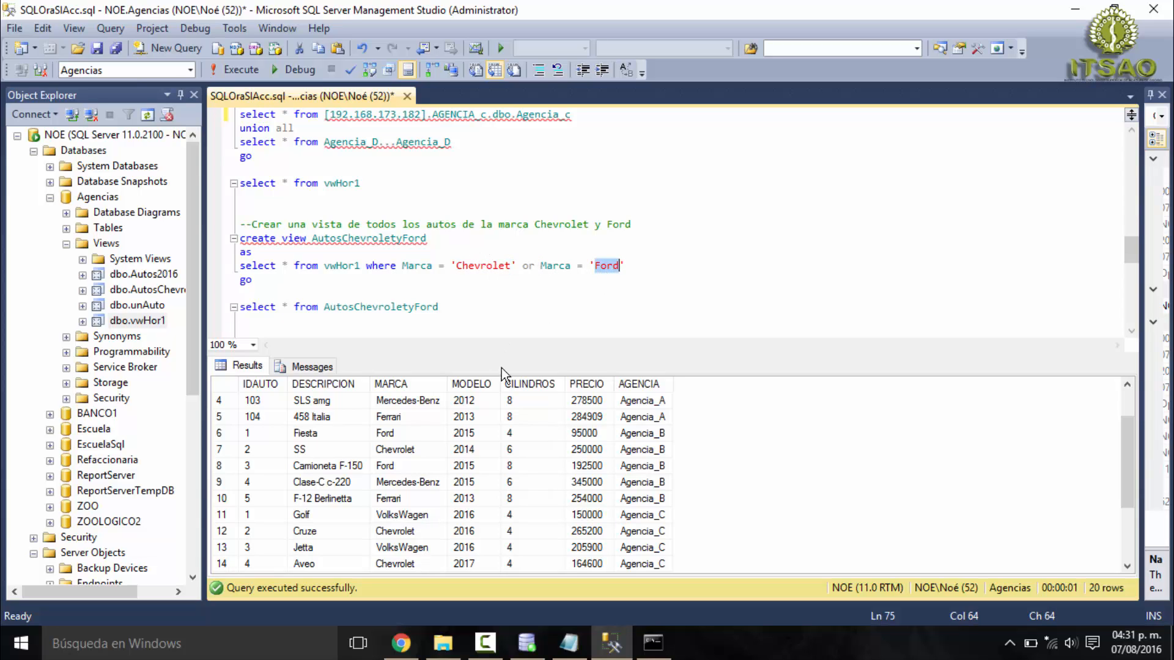
pyautogui.scroll(-2, 535, 443)
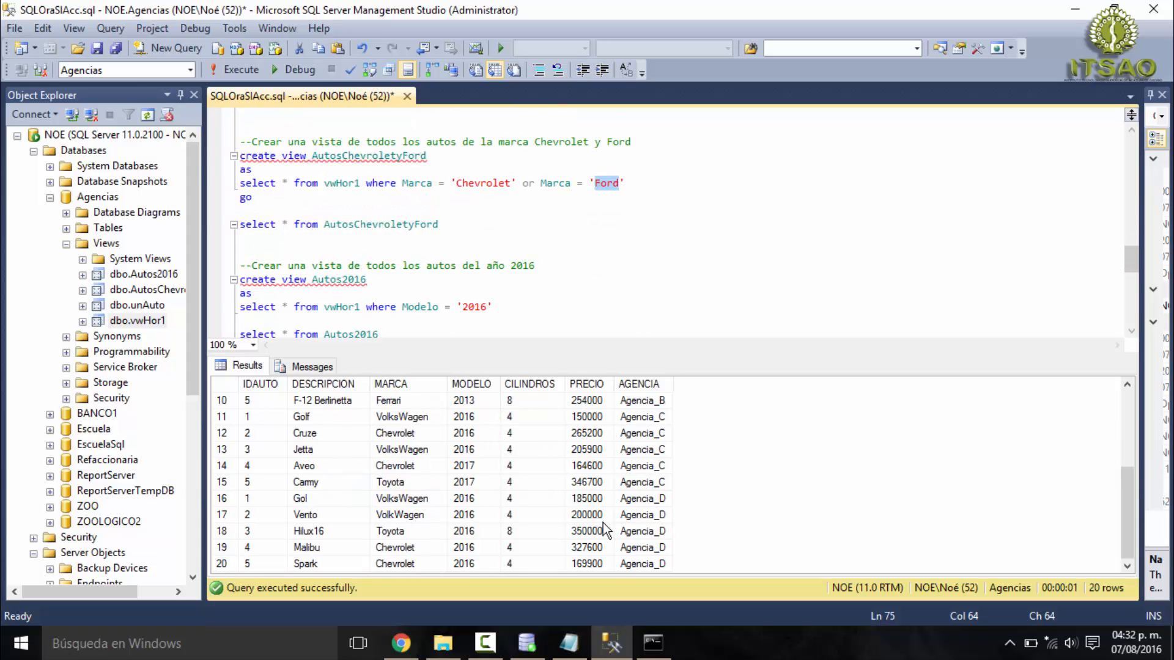
pyautogui.scroll(-2, 603, 537)
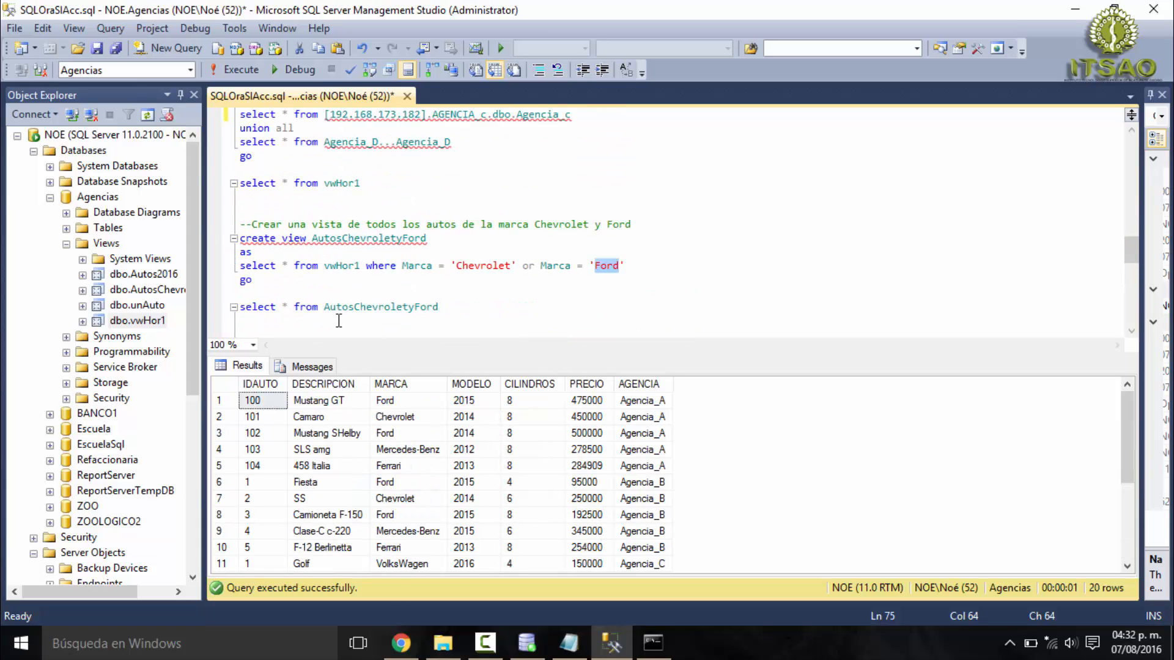
# - Locate dbo.AutosChevroletyFord among the views of the Agencias database and execute only select * from AutosChevroletyFord
pyautogui.moveTo(268, 287); pyautogui.dragTo(235, 244)
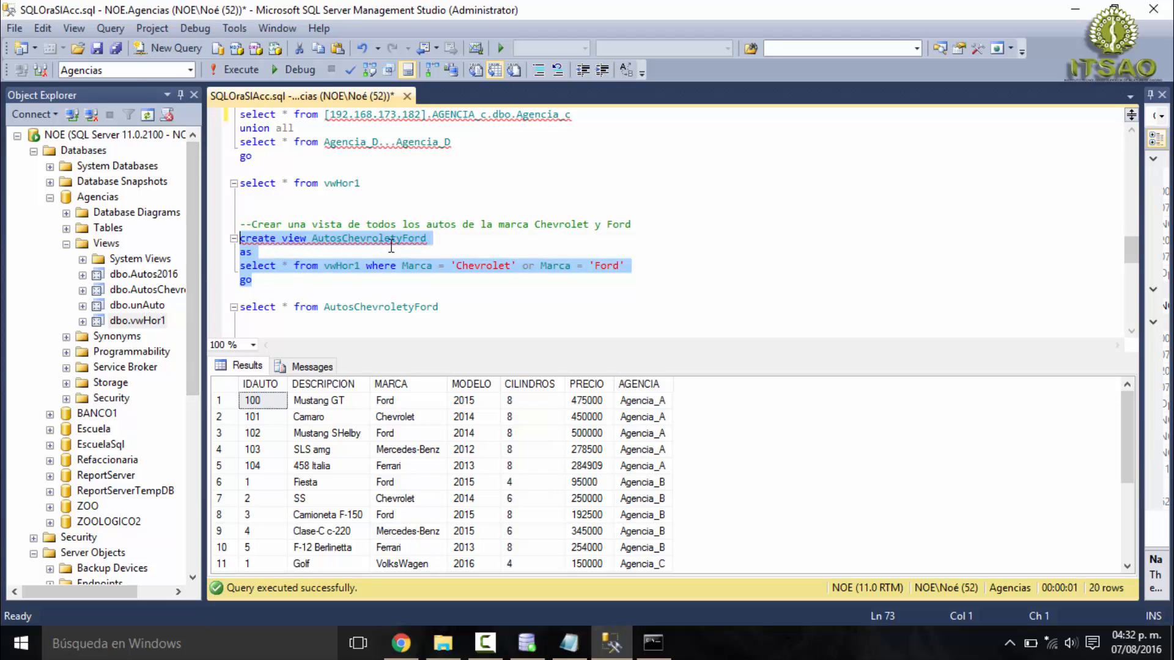
pyautogui.click(149, 291)
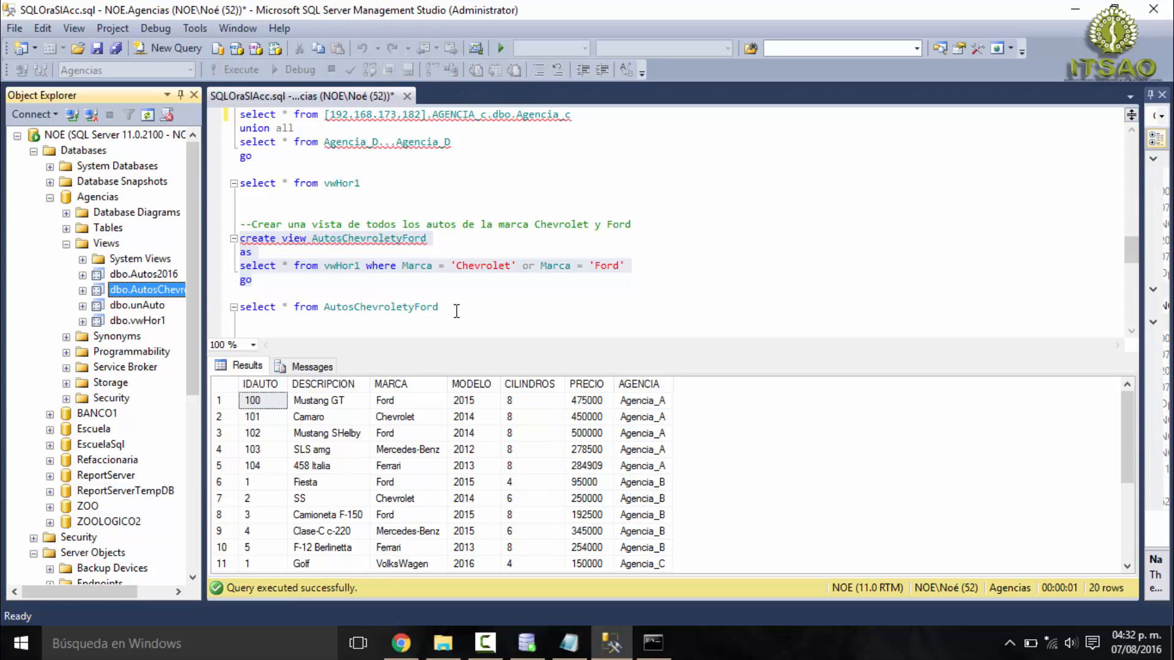
pyautogui.moveTo(456, 311); pyautogui.dragTo(240, 307)
pyautogui.click(244, 70)
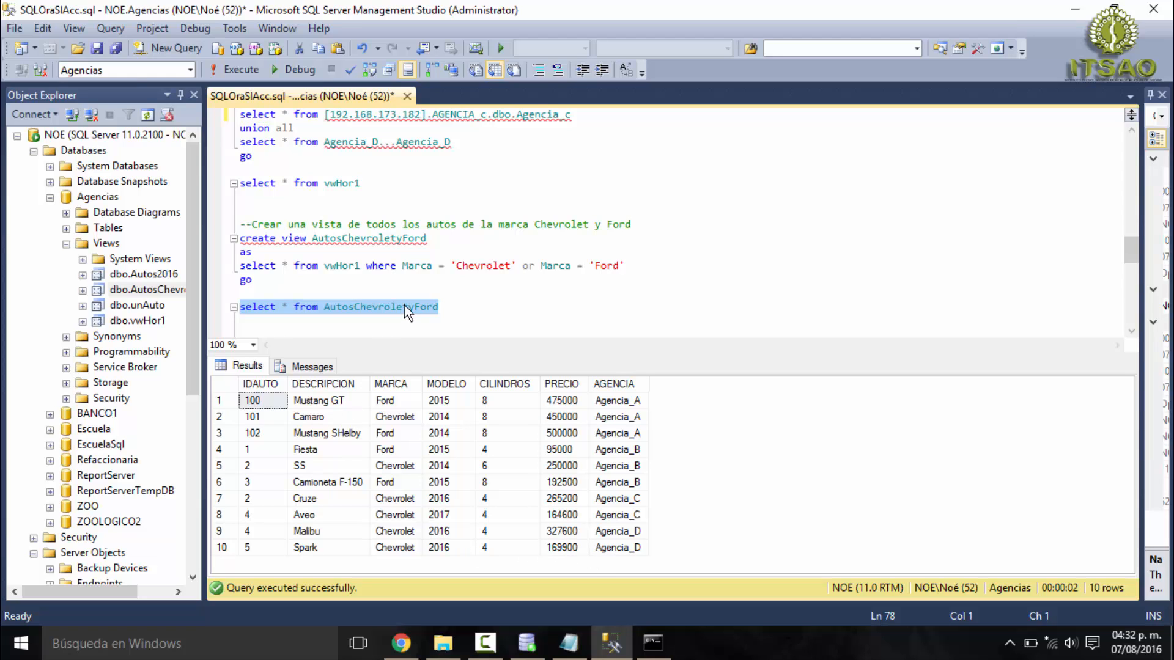
# - Execute only select * from vwHor1 again and review the Modelo column for the 2016 cars
pyautogui.scroll(-2, 405, 305)
pyautogui.moveTo(258, 275)
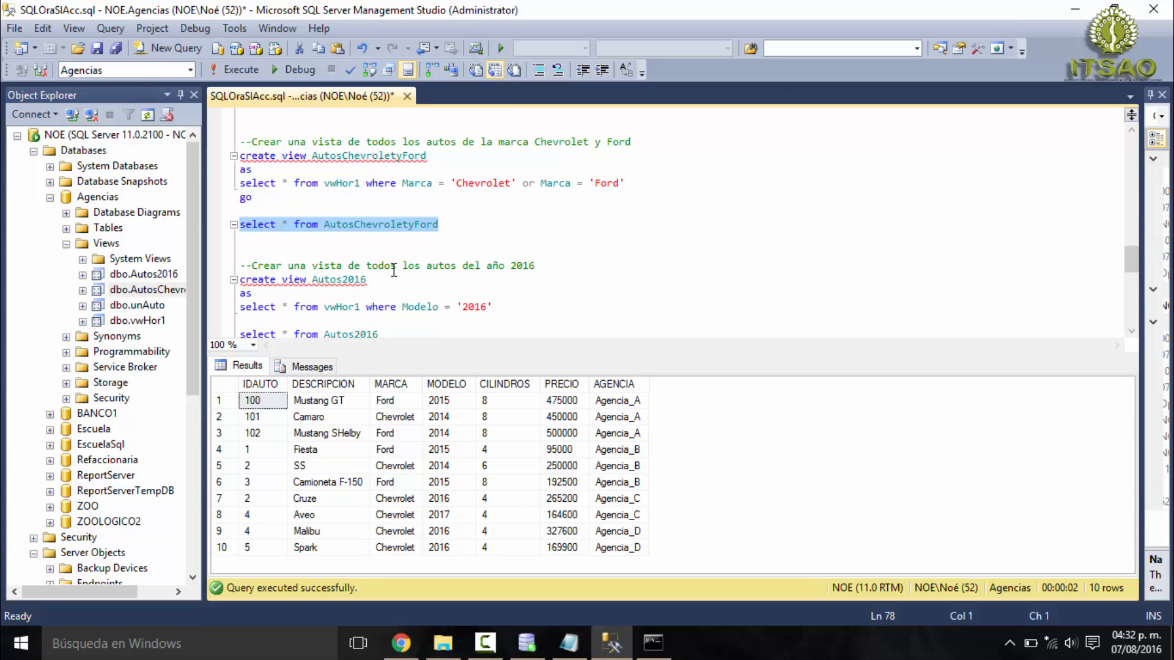
pyautogui.scroll(-1, 544, 265)
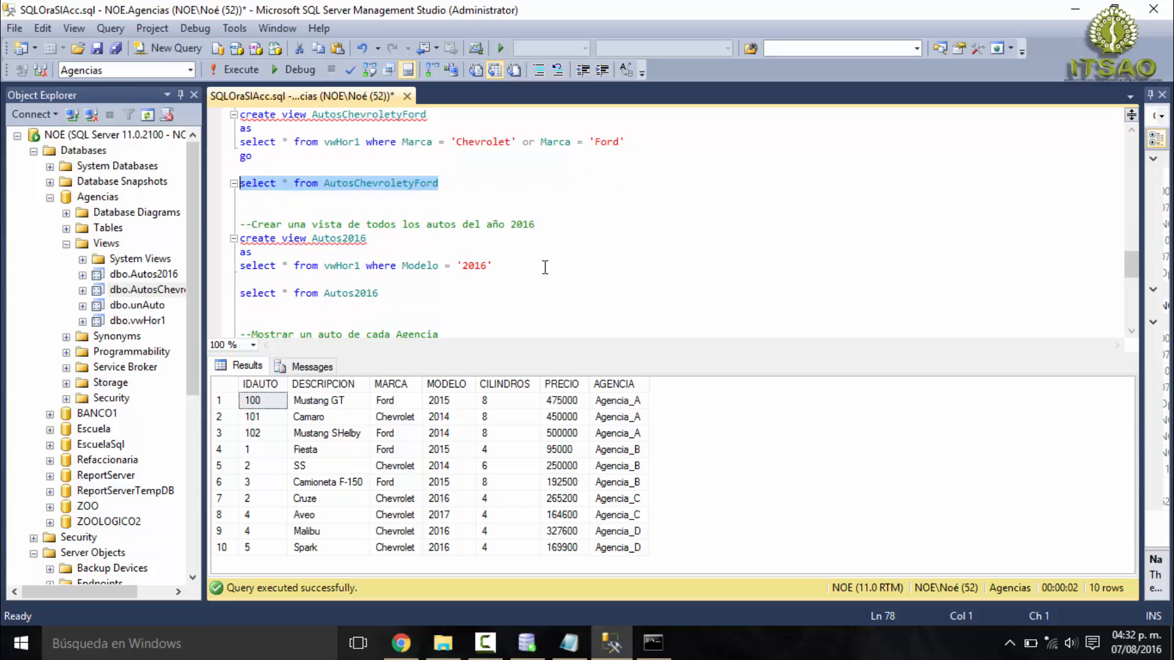
pyautogui.scroll(5, 519, 265)
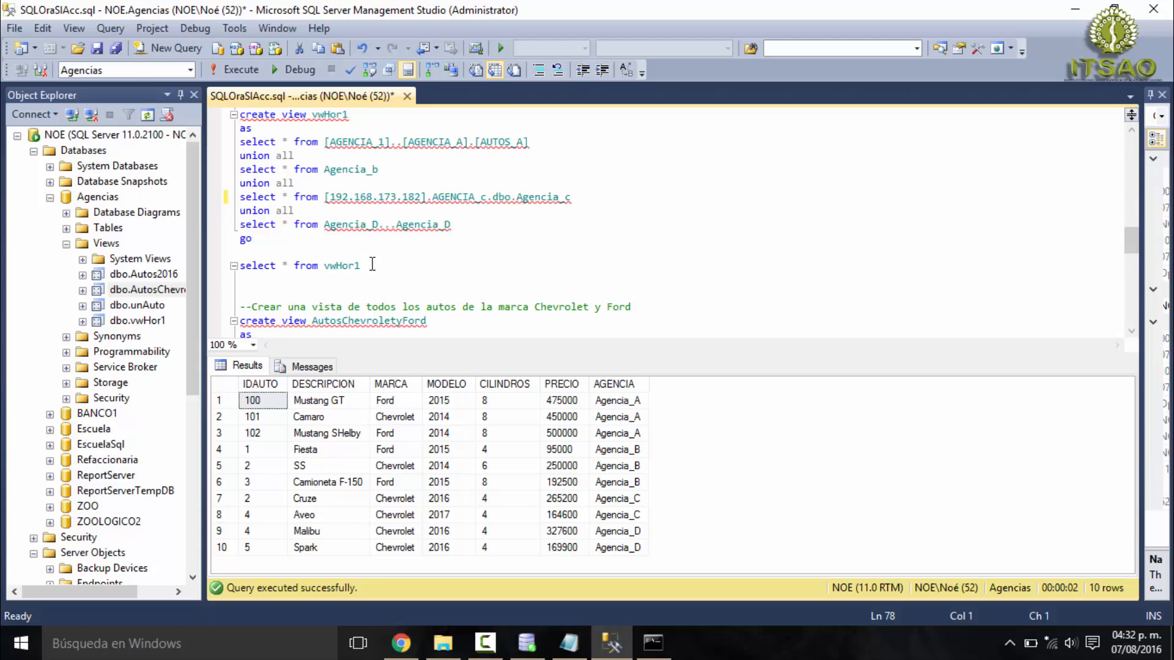
pyautogui.moveTo(372, 264); pyautogui.dragTo(240, 265)
pyautogui.click(251, 72)
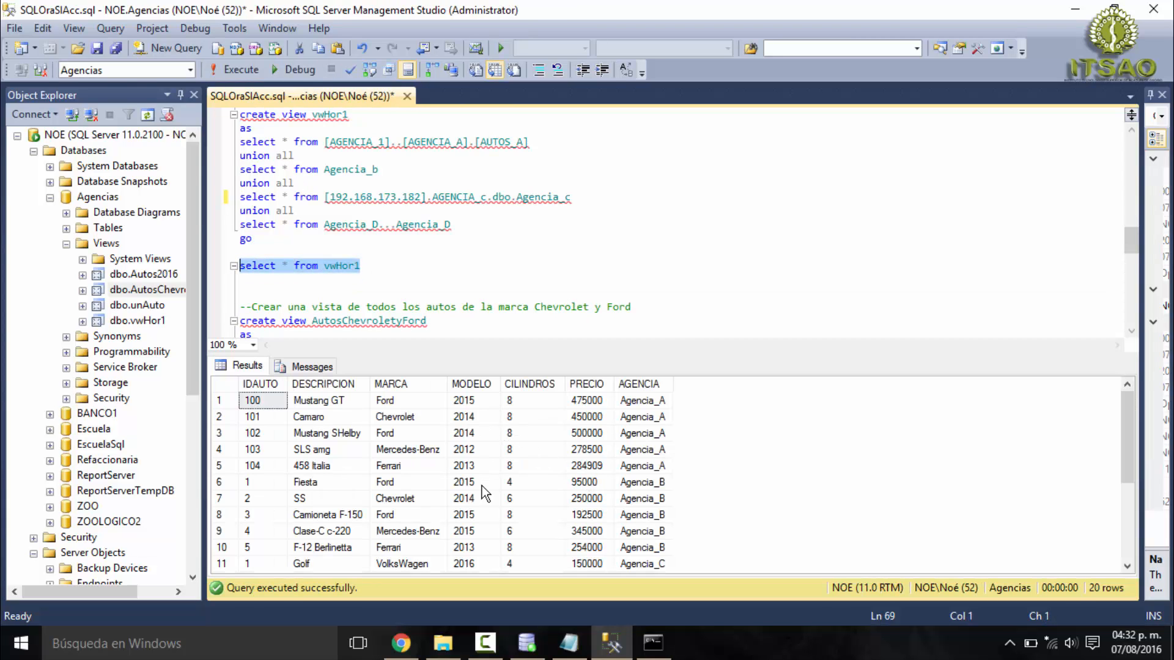
pyautogui.click(475, 559)
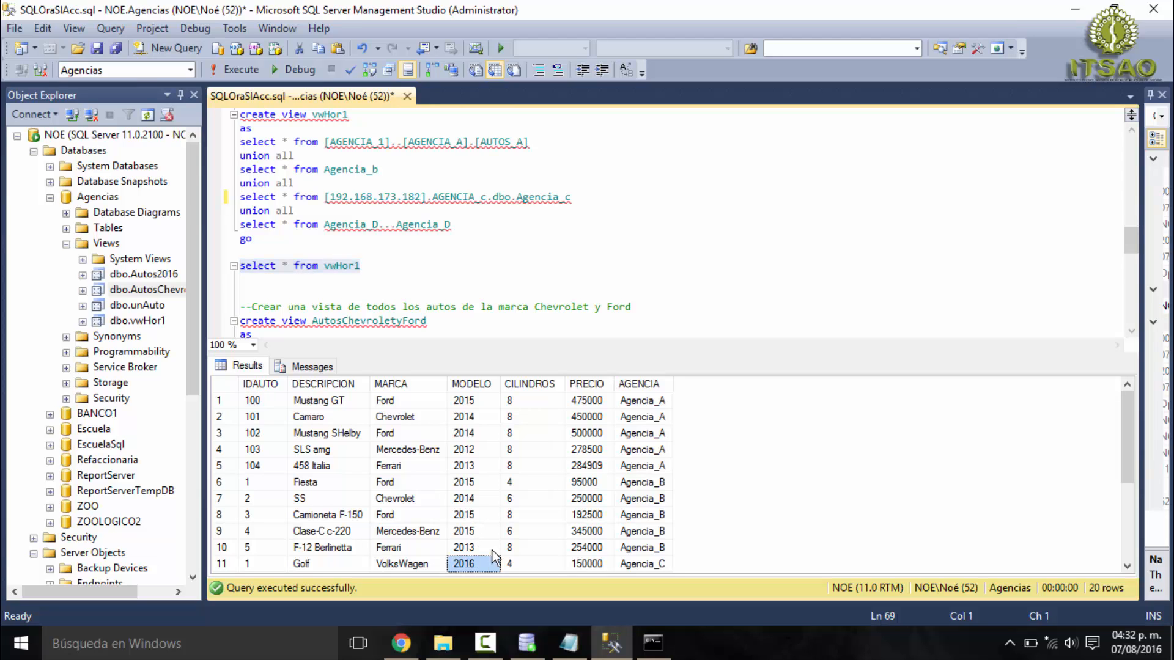
pyautogui.scroll(-3, 495, 526)
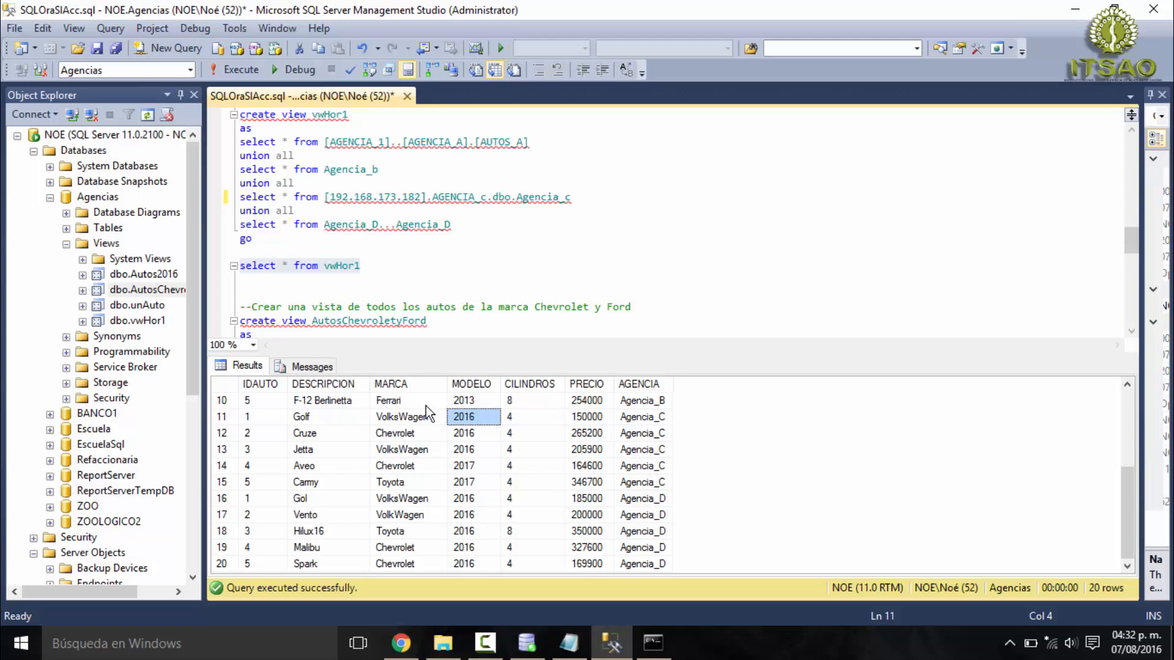
# - Examine the complete create view Autos2016 statement and locate dbo.Autos2016 among the views of the Agencias database
pyautogui.click(475, 298)
pyautogui.scroll(-4, 508, 289)
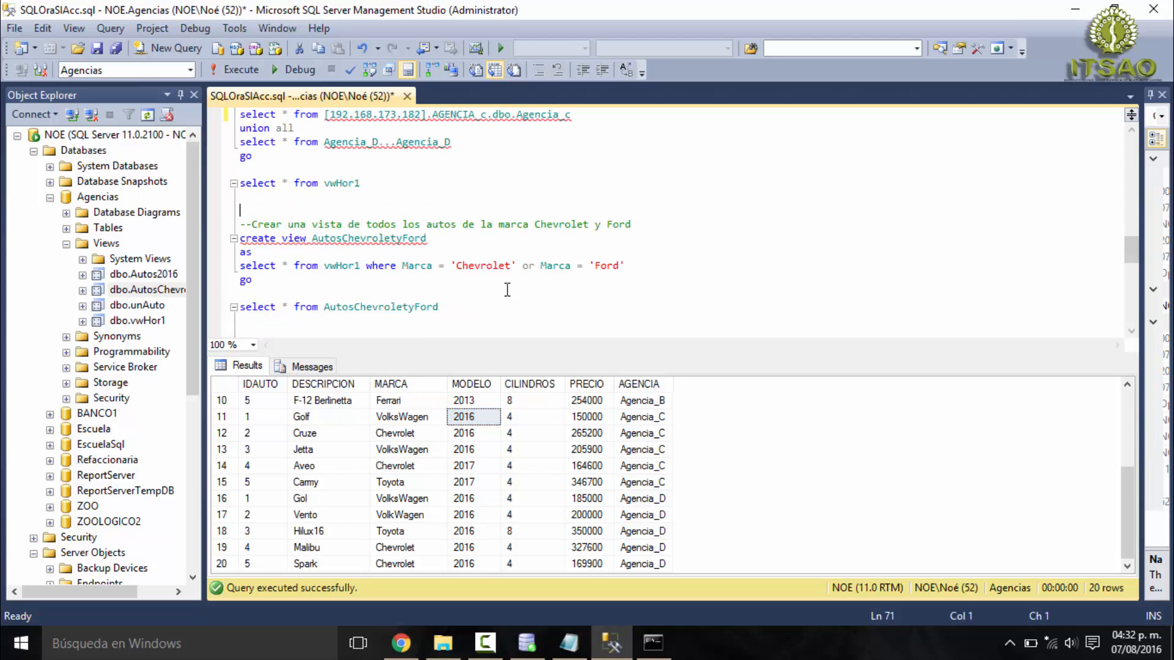
pyautogui.scroll(-1, 376, 299)
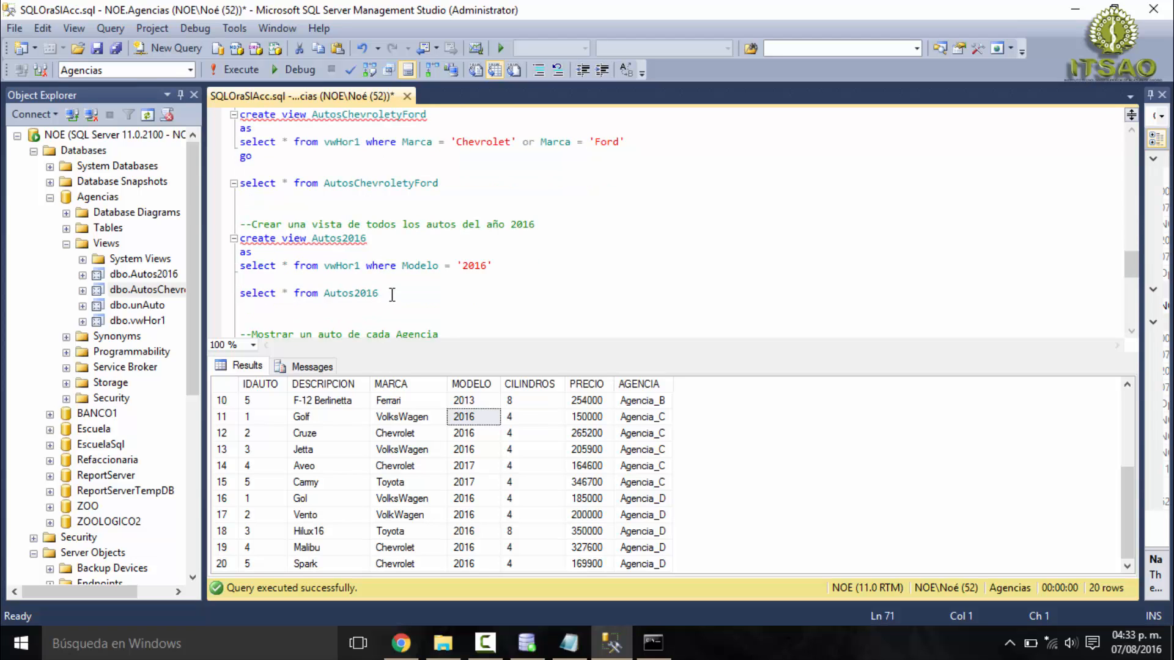
pyautogui.moveTo(378, 294); pyautogui.dragTo(309, 294)
pyautogui.moveTo(252, 267); pyautogui.dragTo(246, 242)
pyautogui.click(137, 277)
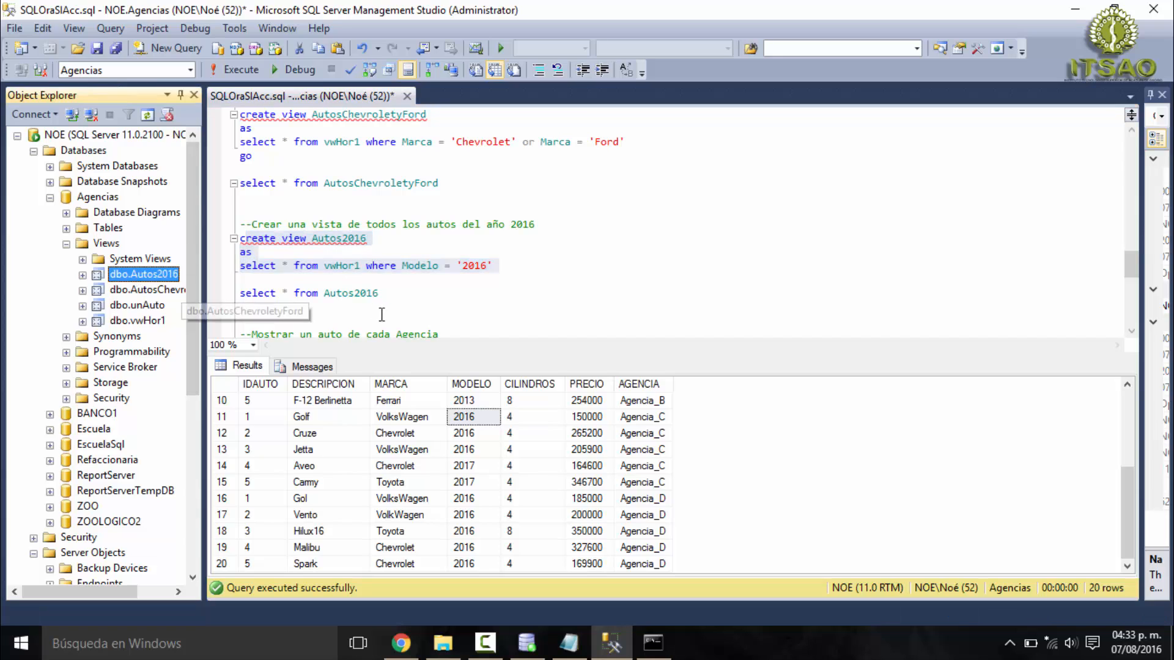
# - Execute only select * from Autos2016 and check the returned records through the last row
pyautogui.moveTo(379, 294); pyautogui.dragTo(239, 294)
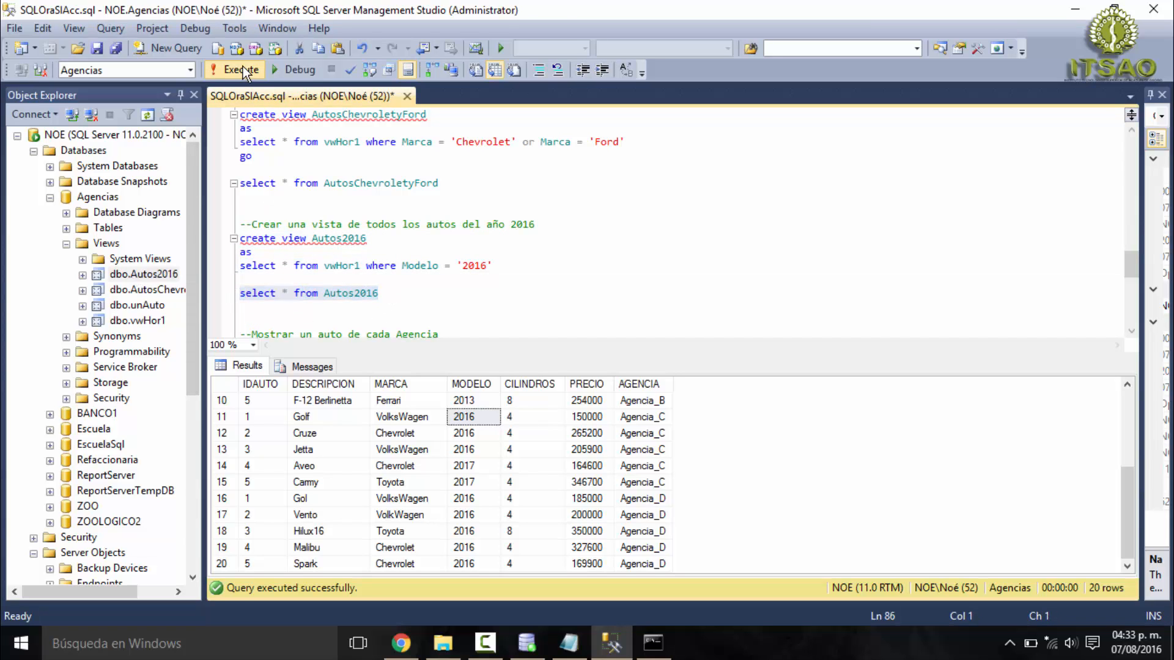
pyautogui.click(243, 68)
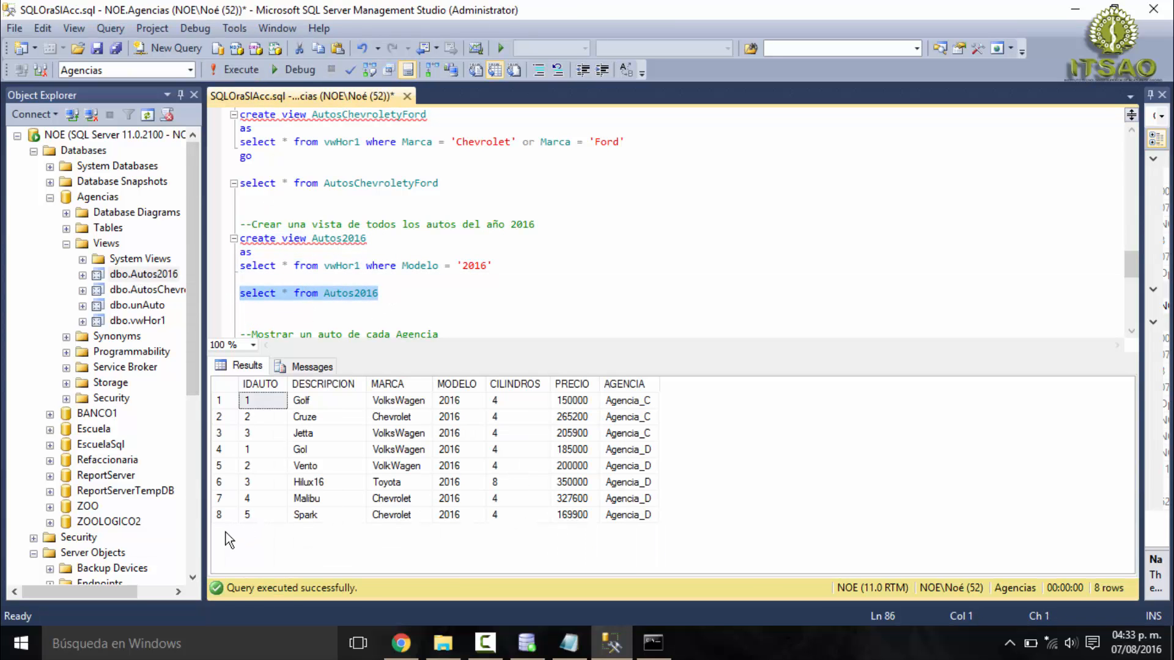
pyautogui.click(220, 517)
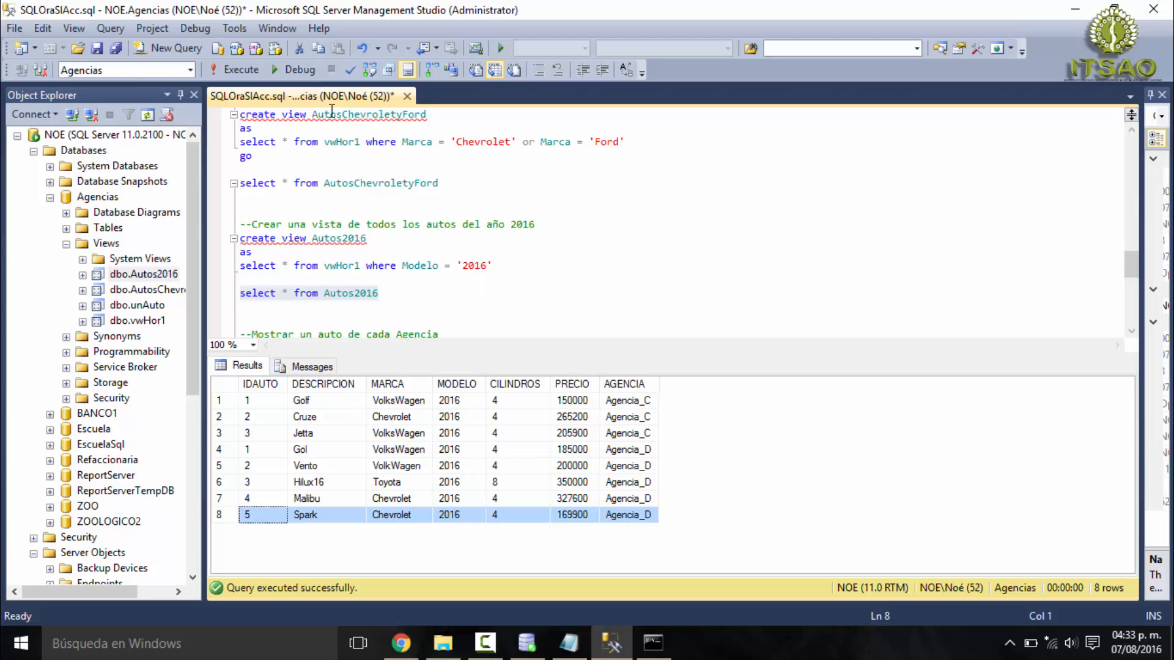
# - Examine create view unAuto and its descripcion filters 'Camaro', 'F-12 Berlinetta', 'Jetta' and 'Malibu' for the four agencies
pyautogui.click(421, 293)
pyautogui.scroll(-2, 427, 293)
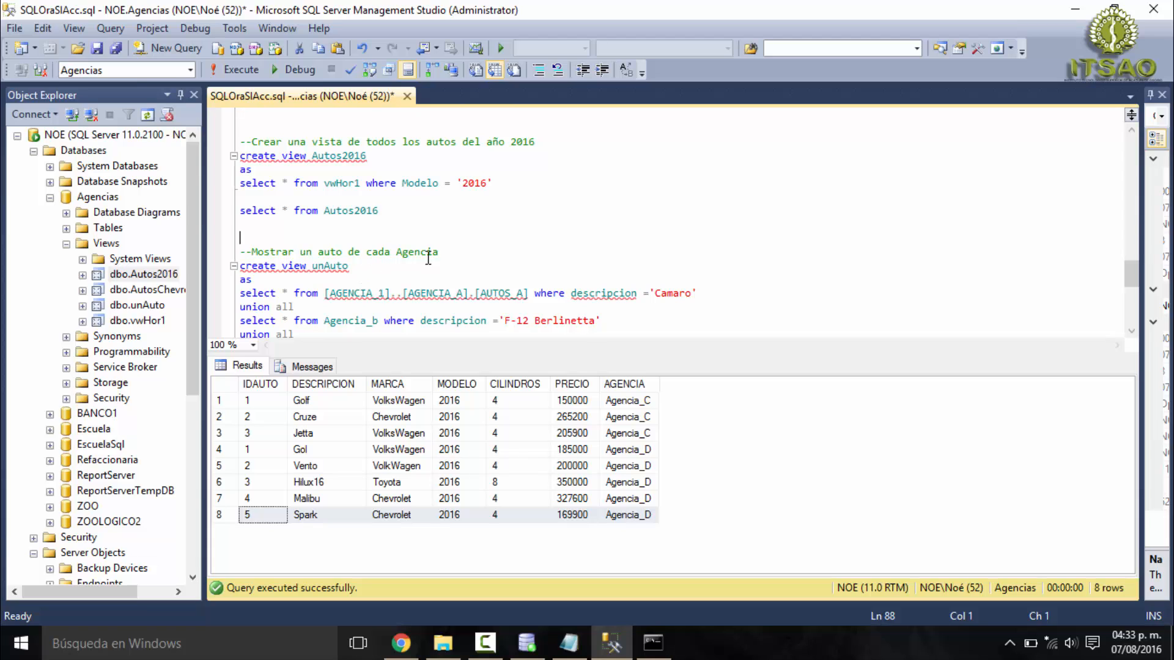
pyautogui.scroll(-1, 277, 269)
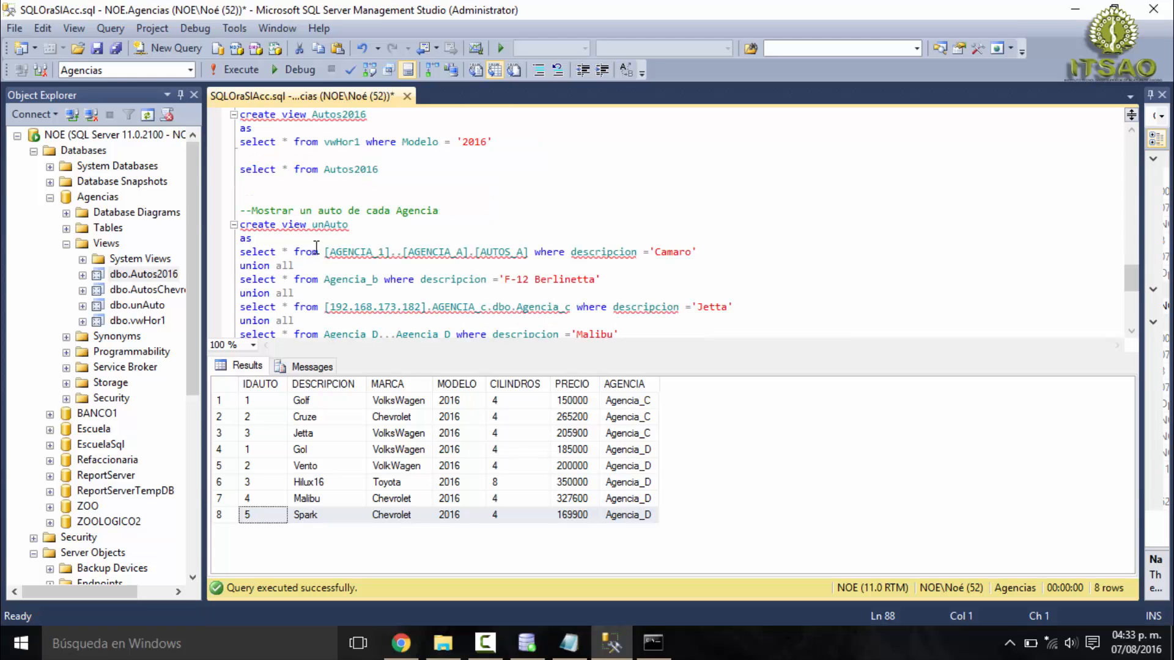
pyautogui.scroll(-1, 316, 247)
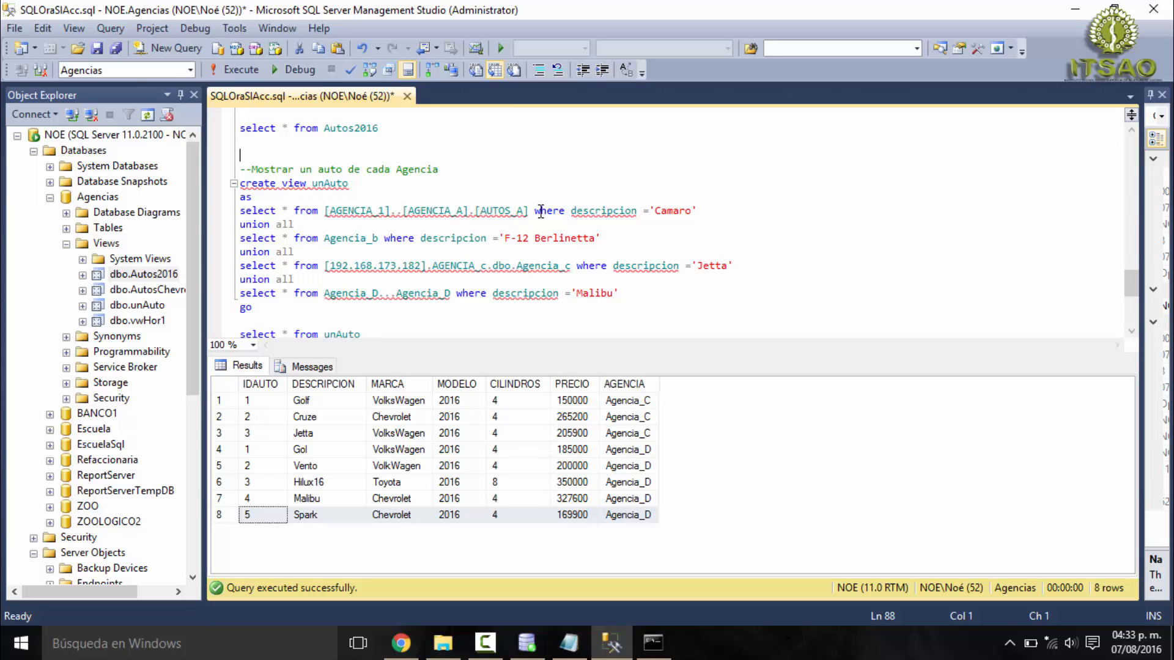
pyautogui.doubleClick(620, 210)
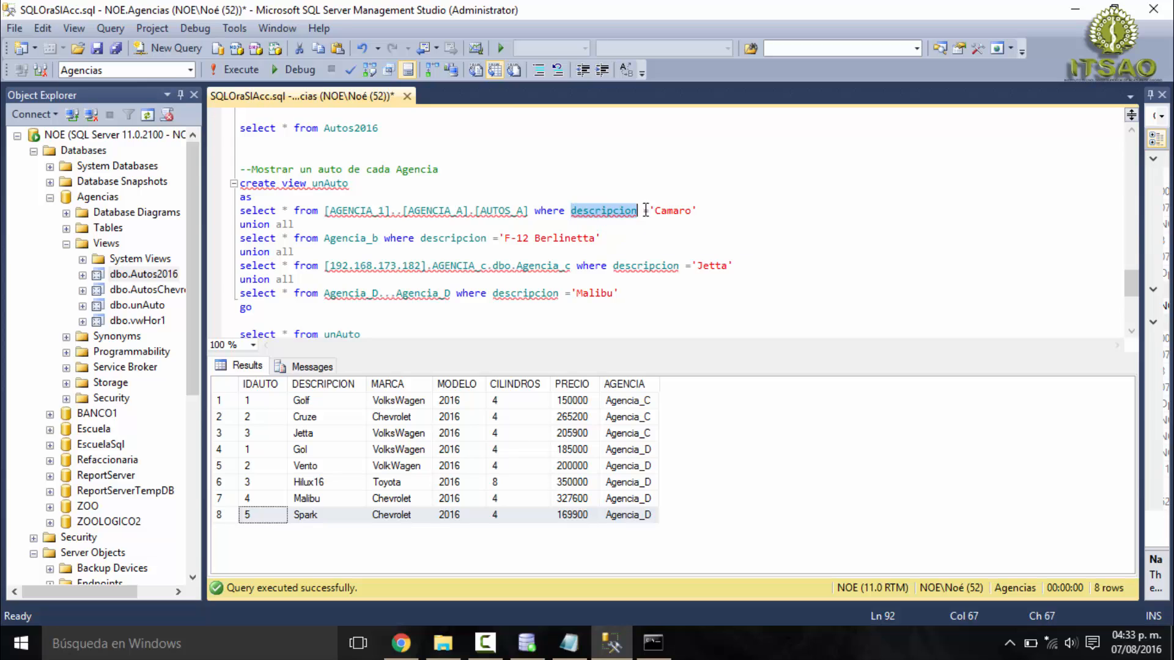
pyautogui.doubleClick(685, 211)
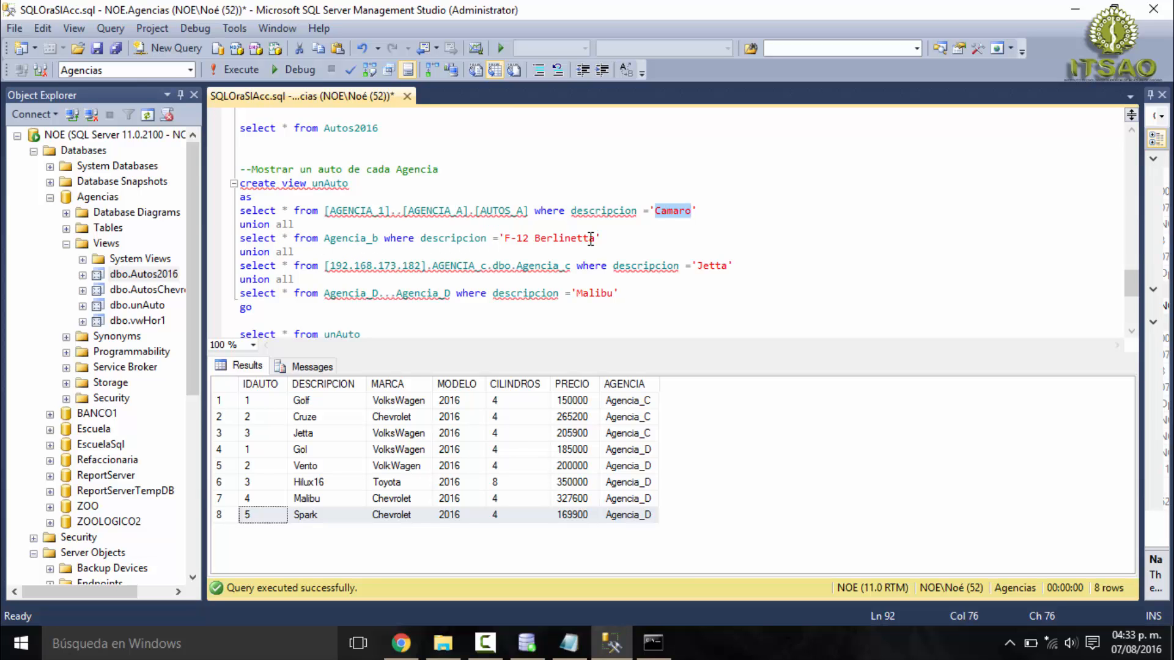
pyautogui.moveTo(593, 238); pyautogui.dragTo(501, 243)
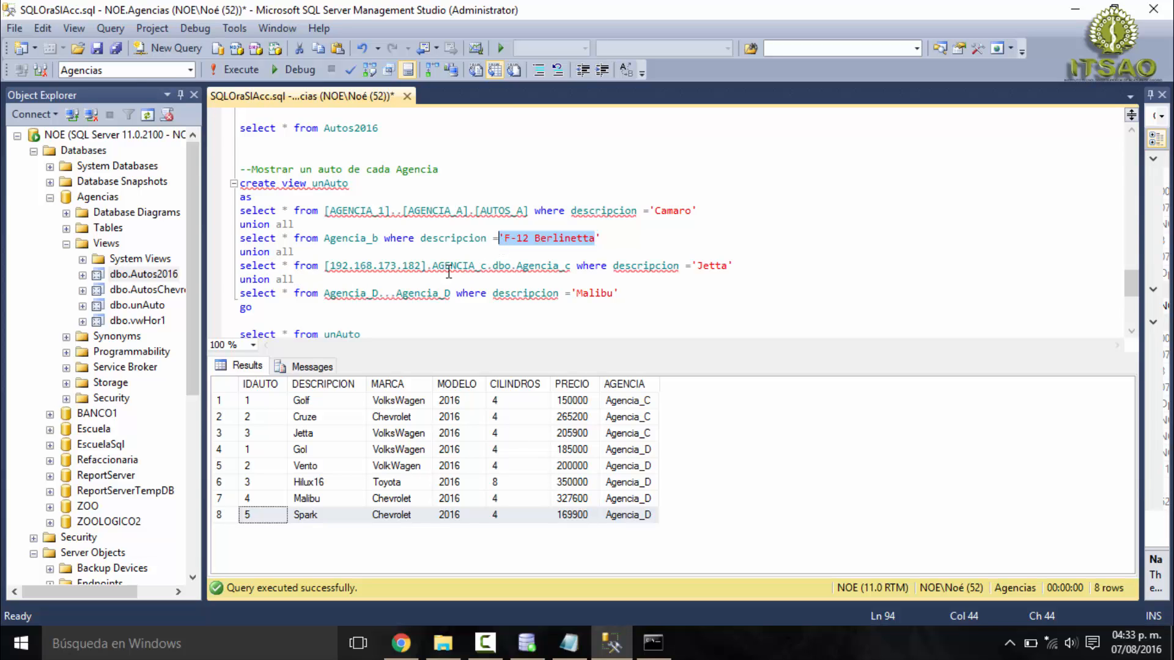
pyautogui.moveTo(703, 266); pyautogui.dragTo(726, 266)
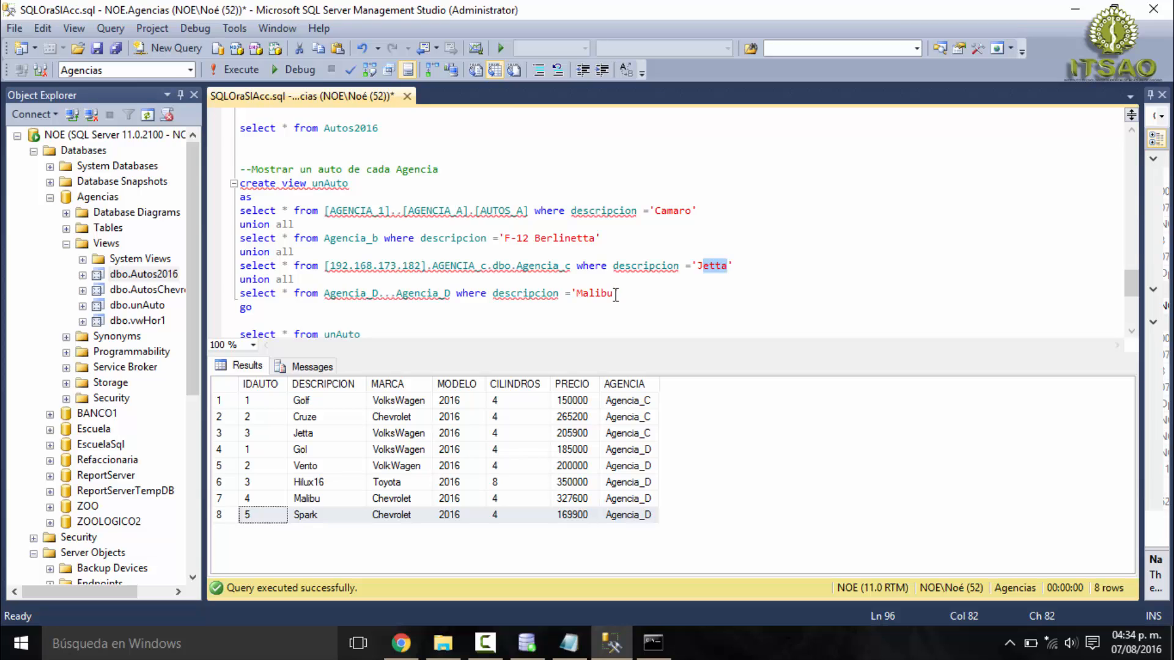
pyautogui.moveTo(613, 294); pyautogui.dragTo(576, 295)
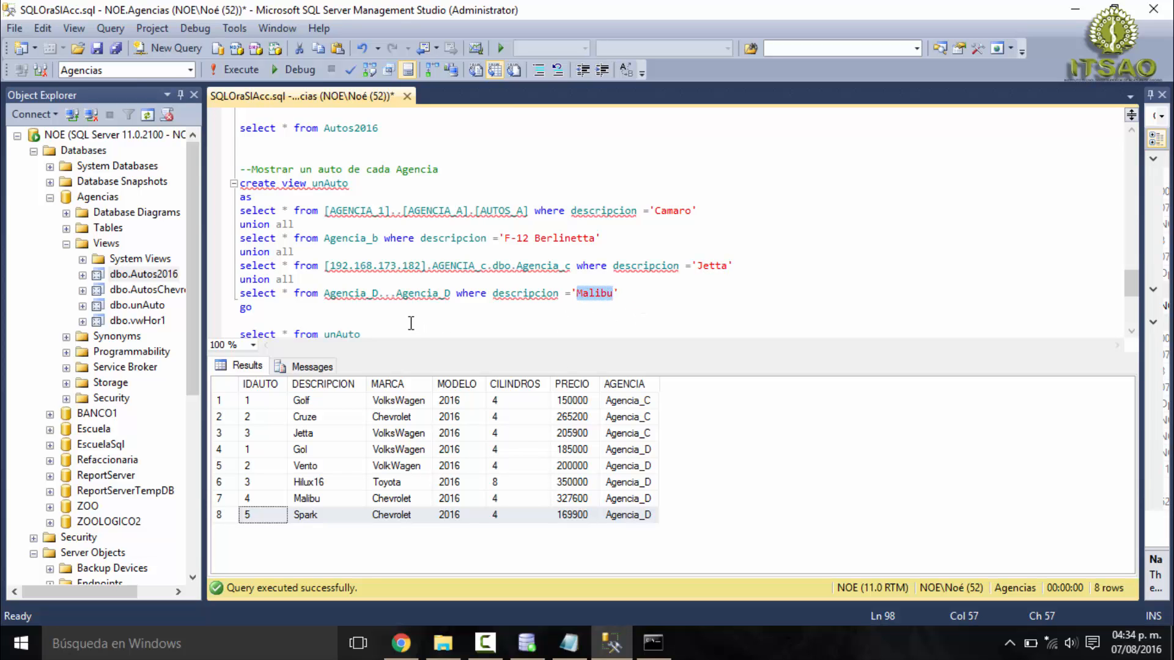
# - Highlight the complete create view unAuto statement through go and locate dbo.unAuto among the views of the Agencias database
pyautogui.scroll(-1, 411, 318)
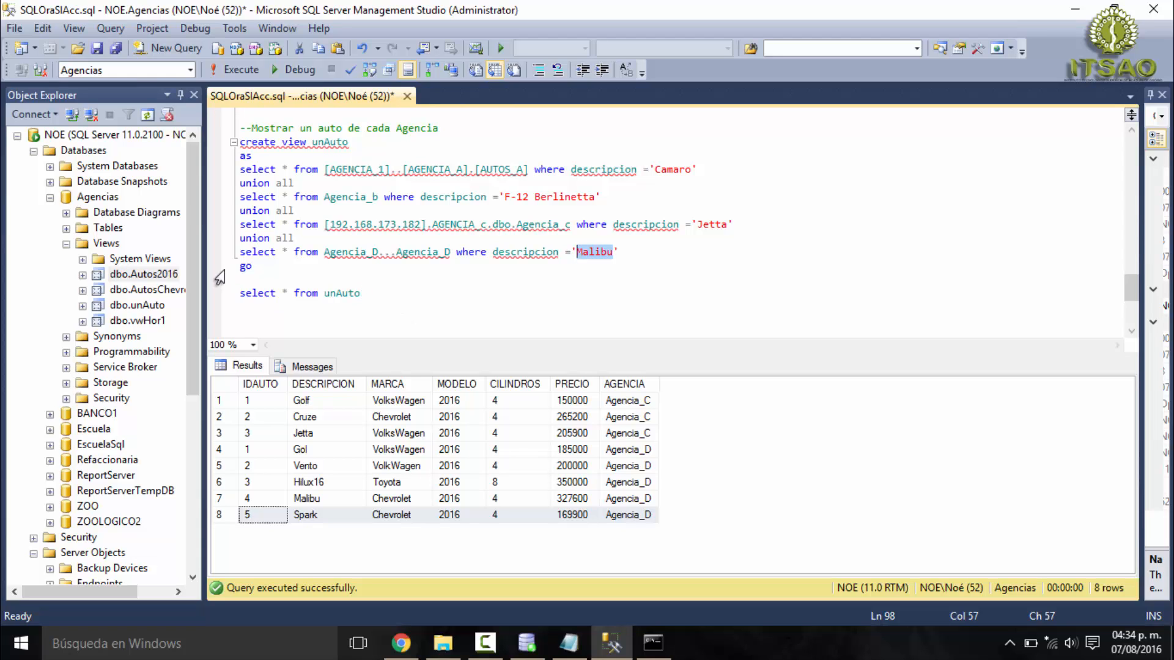
pyautogui.moveTo(256, 269); pyautogui.dragTo(239, 142)
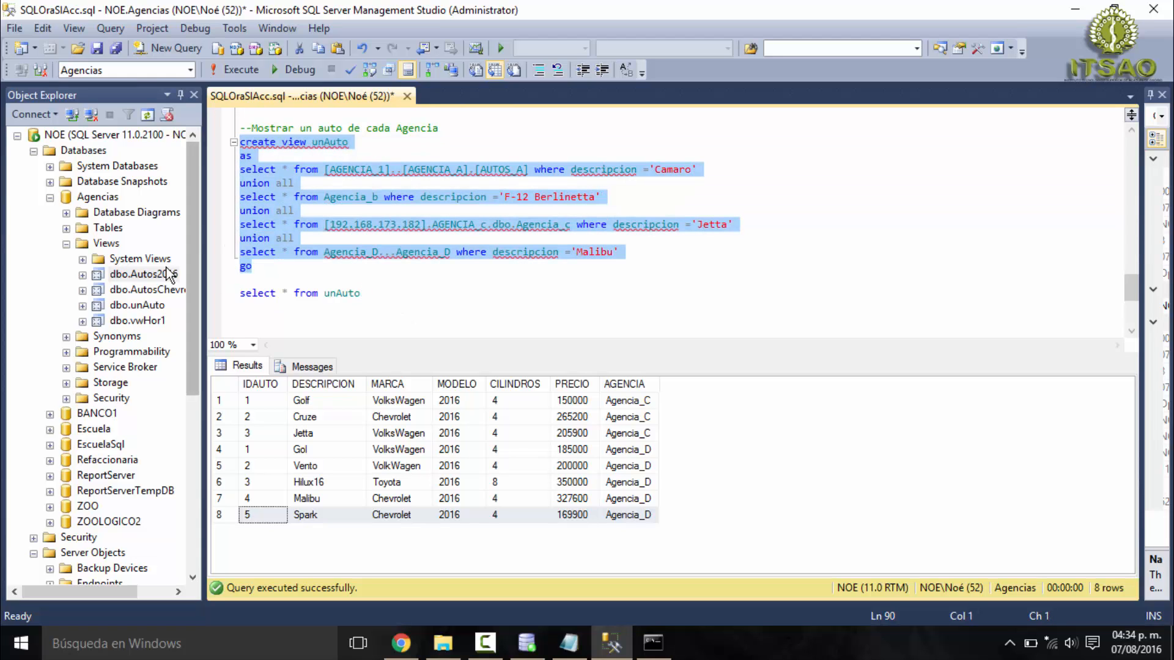
pyautogui.click(156, 306)
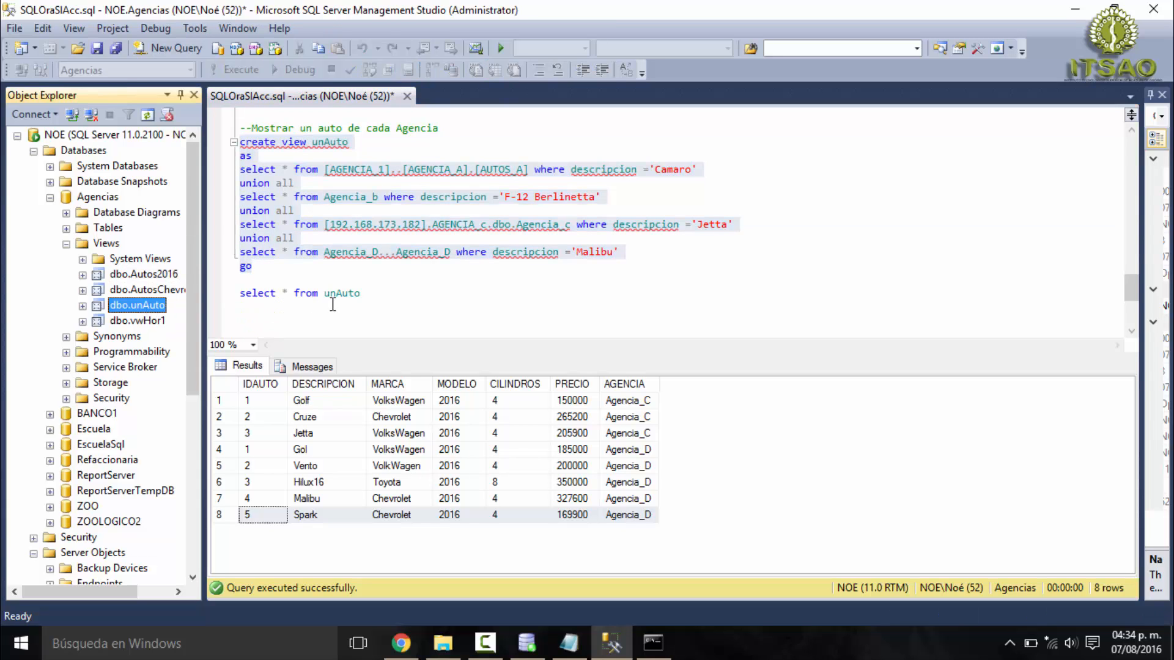
# - Execute only select * from unAuto and check the AGENCIA value of each returned record
pyautogui.moveTo(366, 294); pyautogui.dragTo(235, 294)
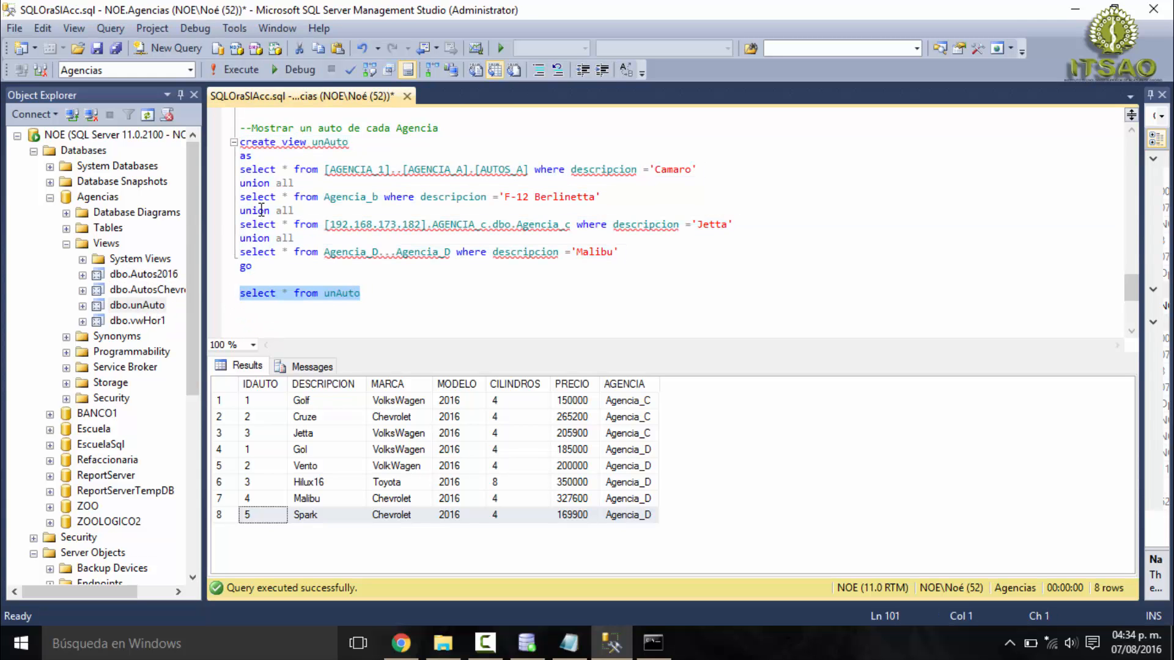
pyautogui.click(257, 69)
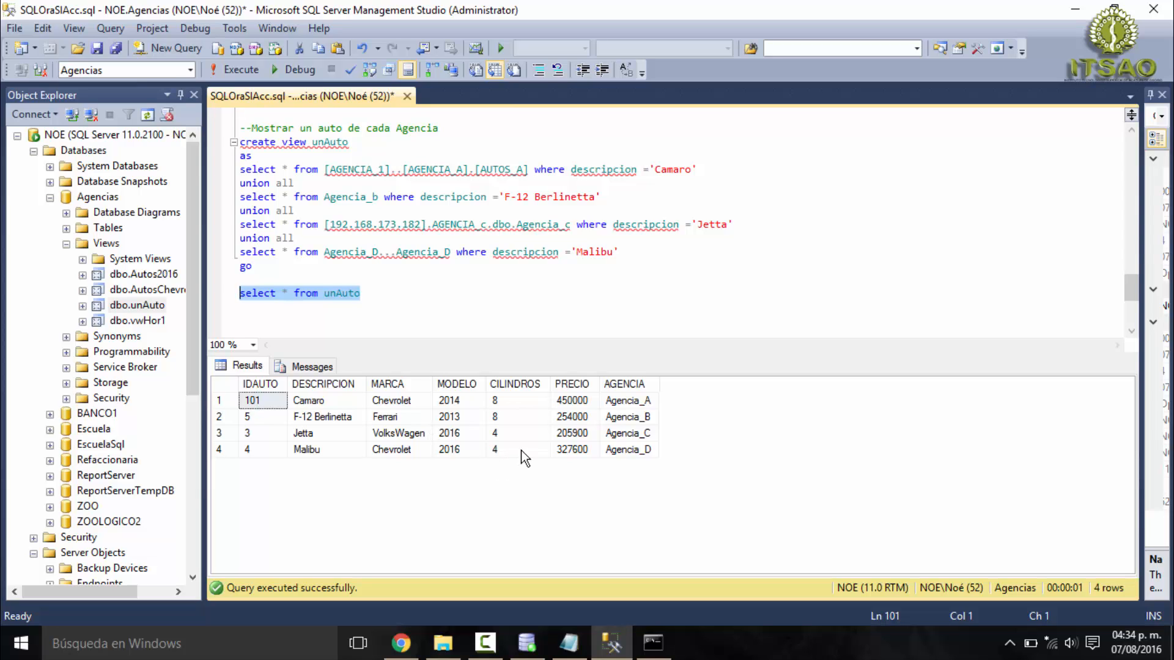
pyautogui.click(628, 417)
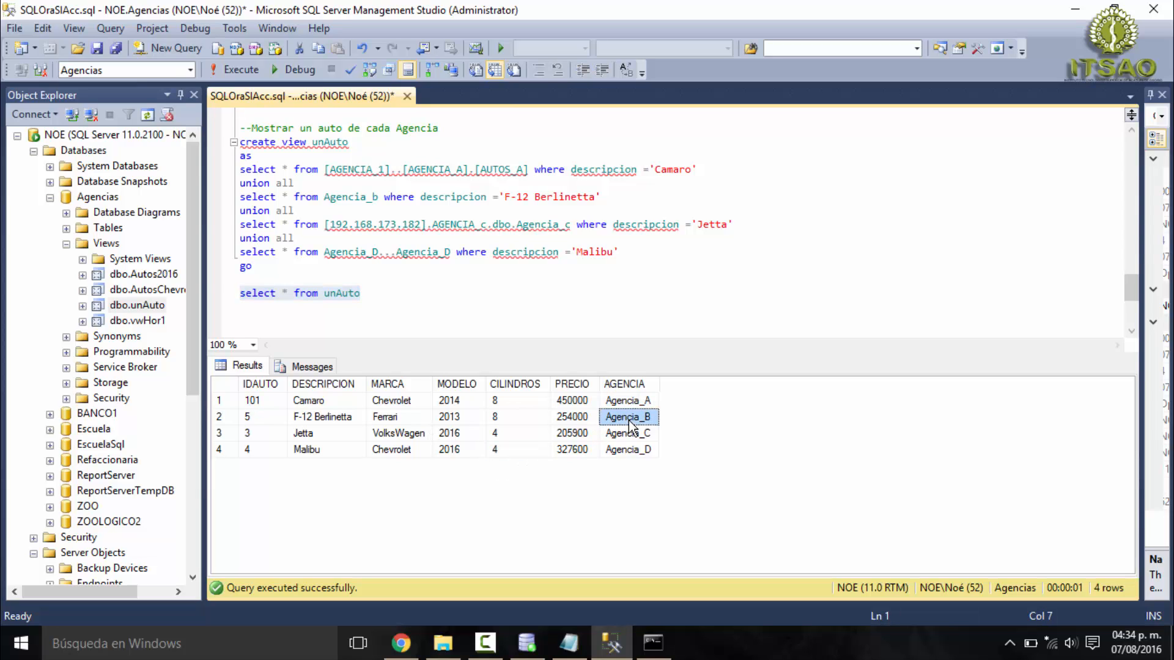
pyautogui.click(624, 452)
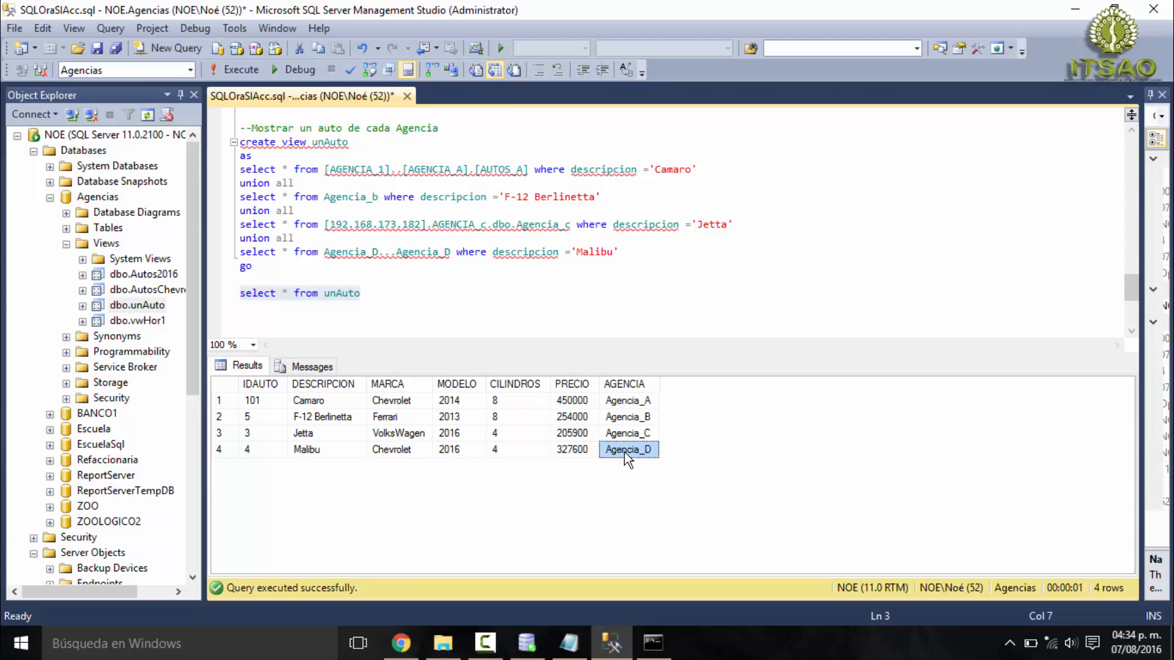
pyautogui.click(623, 402)
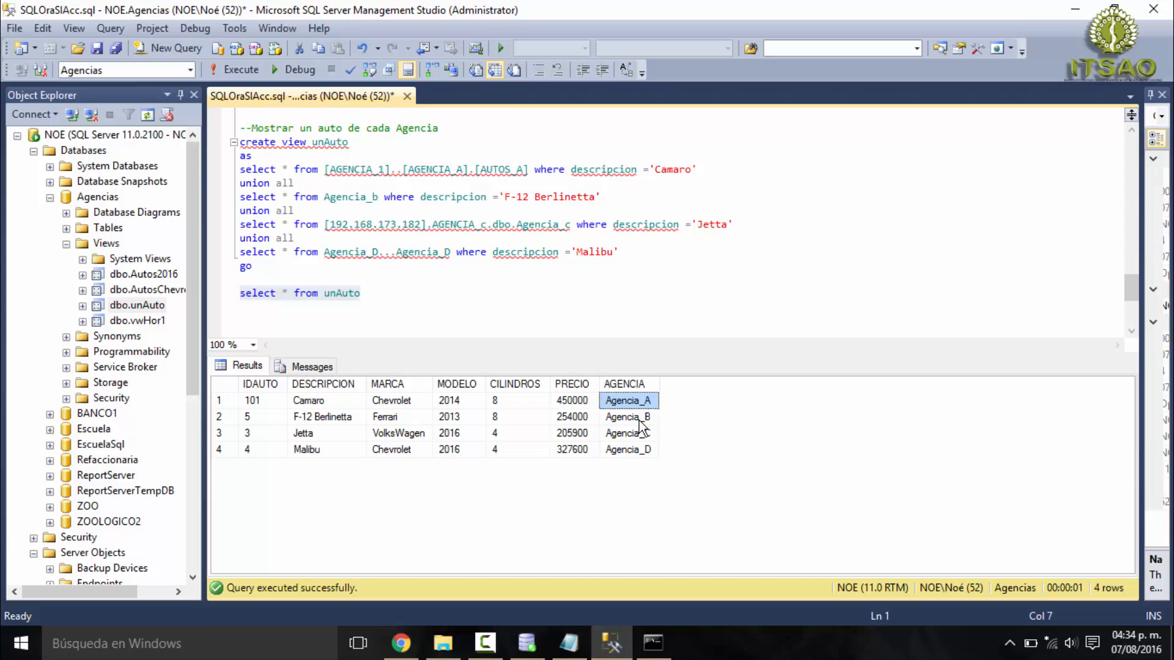
pyautogui.click(639, 418)
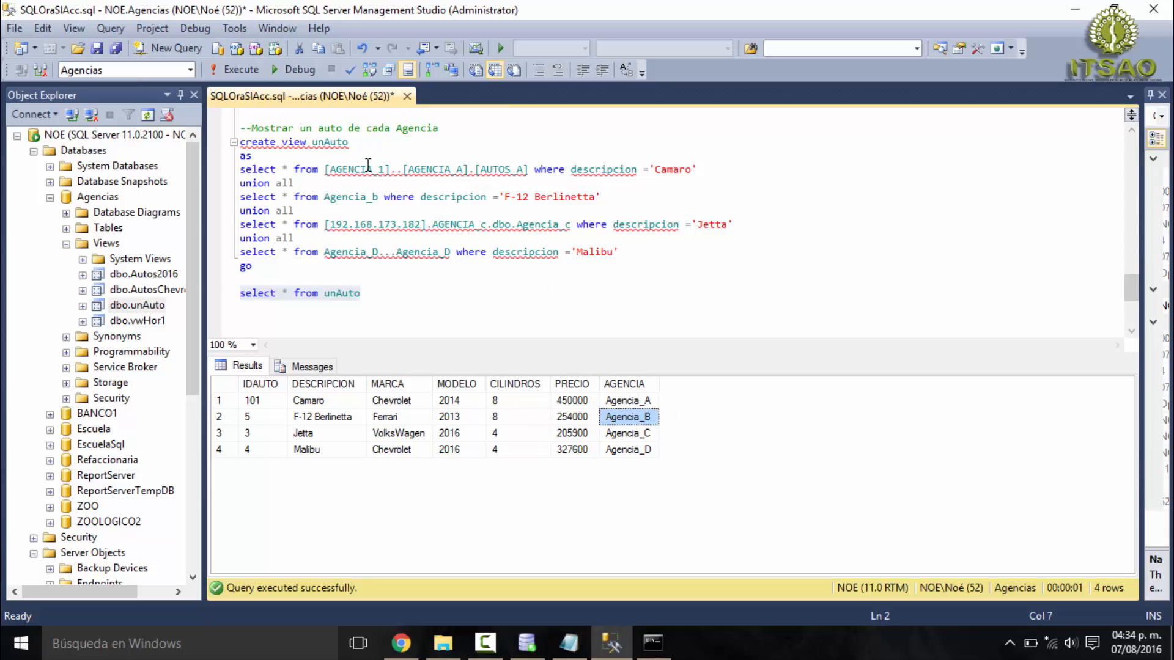
pyautogui.click(632, 436)
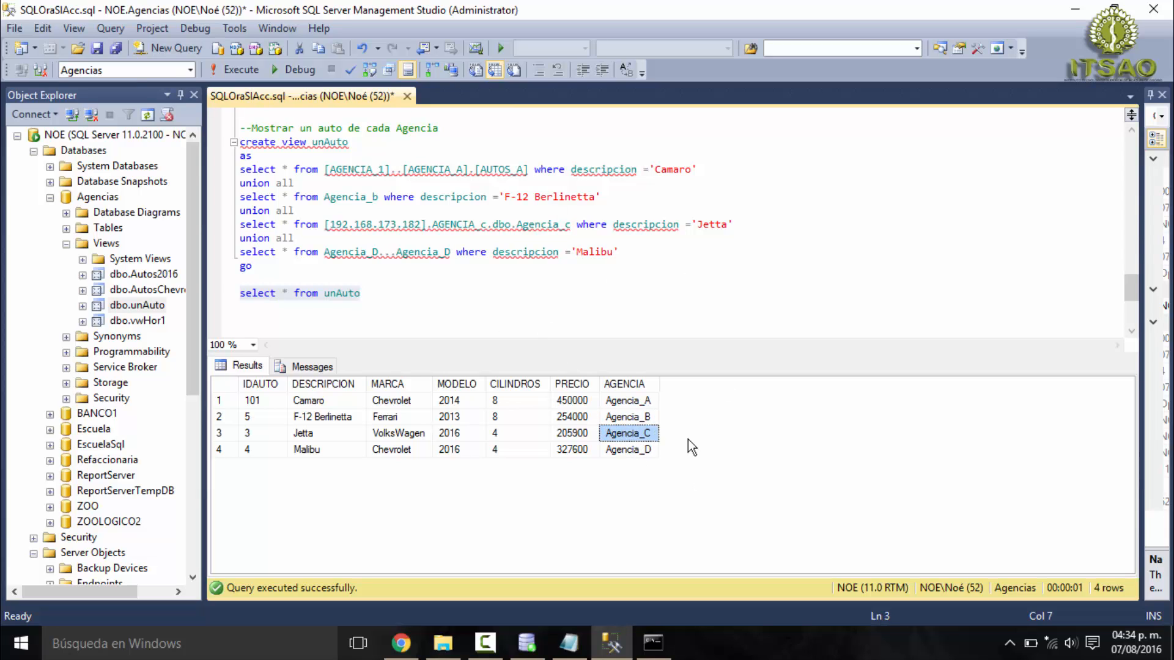
pyautogui.click(629, 452)
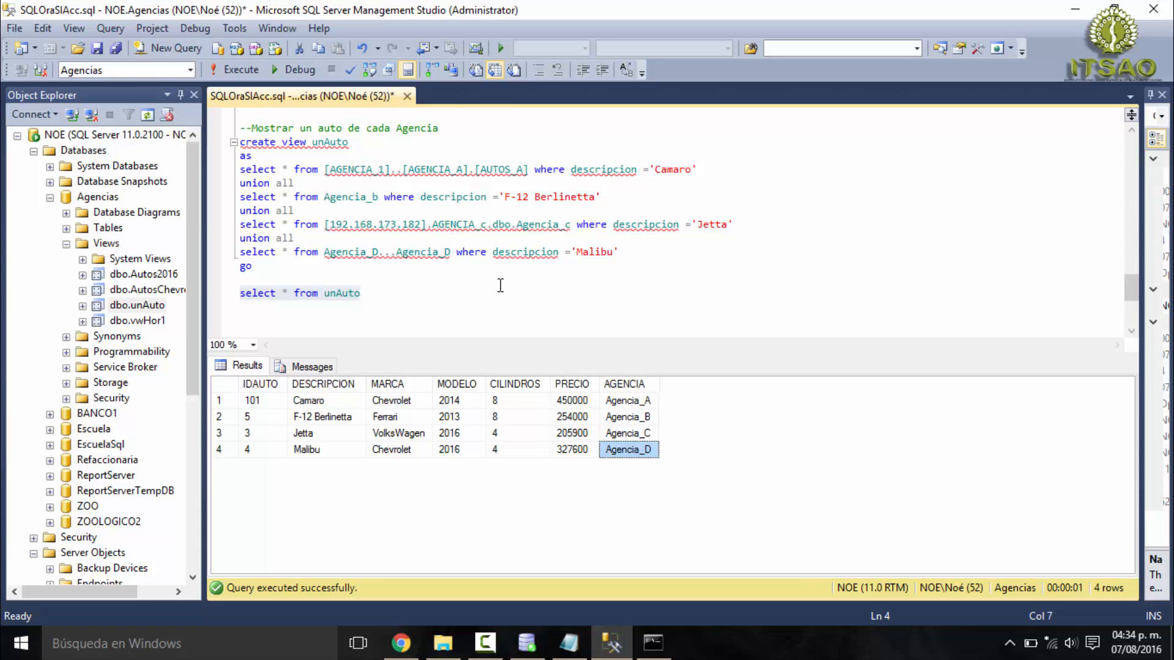
# - Review the whole script, from the Agencia_B table and Access linked server sections through the vwHor1, AutosChevroletyFord and unAuto views
pyautogui.click(776, 242)
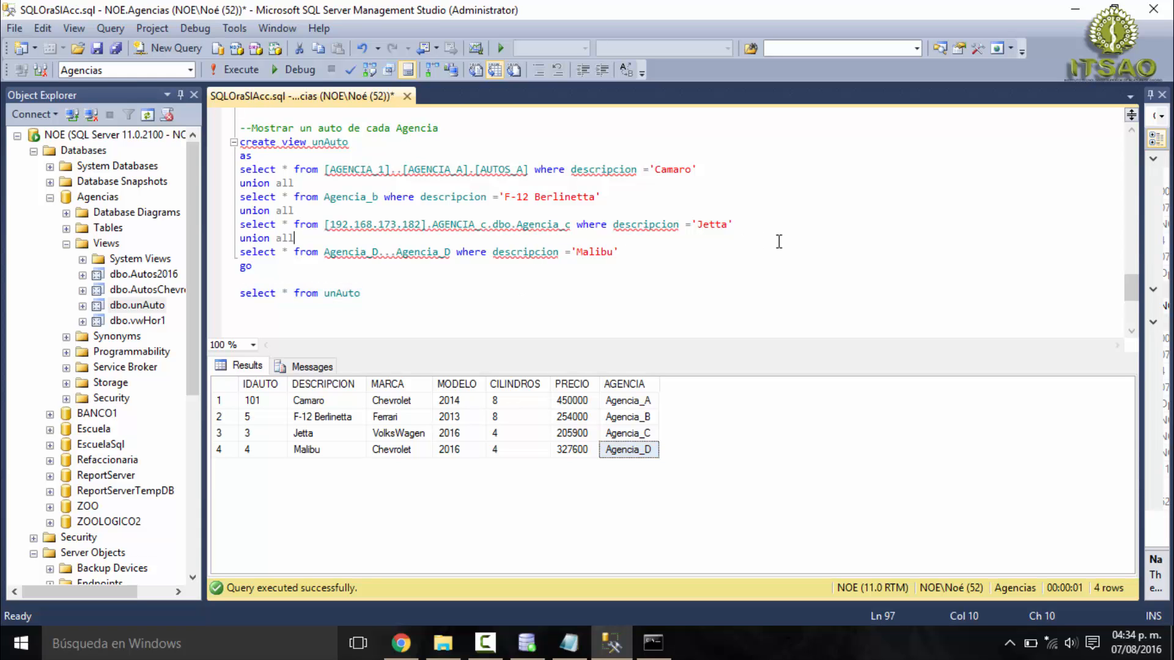
pyautogui.scroll(10, 778, 242)
pyautogui.scroll(15, 779, 241)
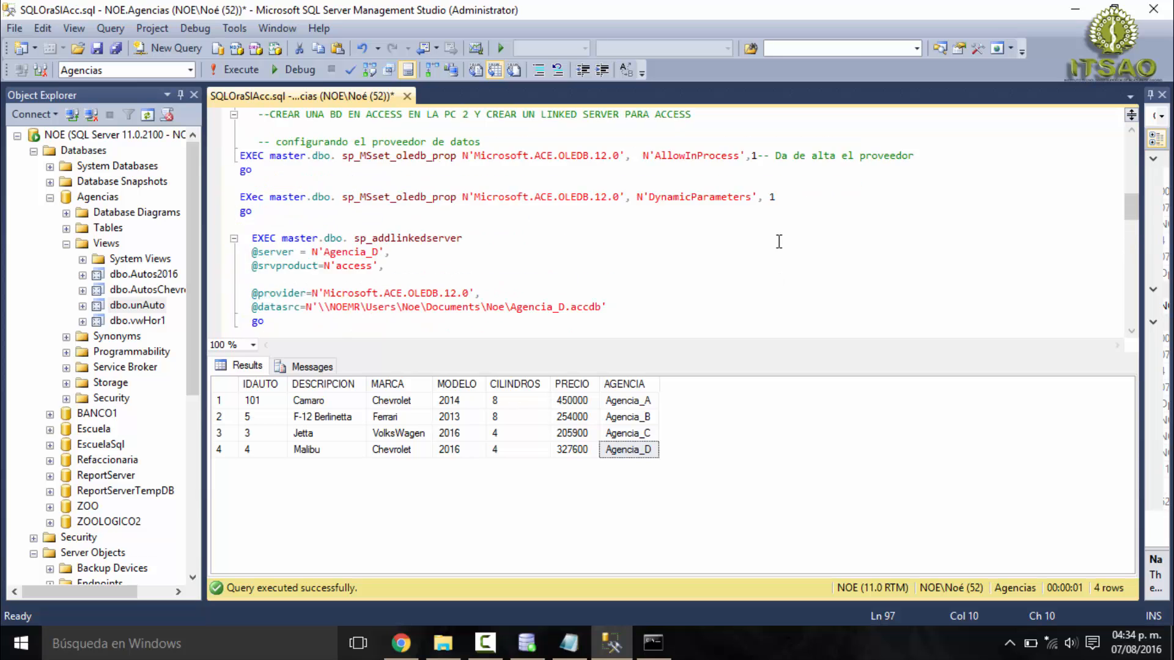
pyautogui.scroll(-5, 779, 241)
pyautogui.scroll(-15, 779, 242)
pyautogui.scroll(15, 776, 243)
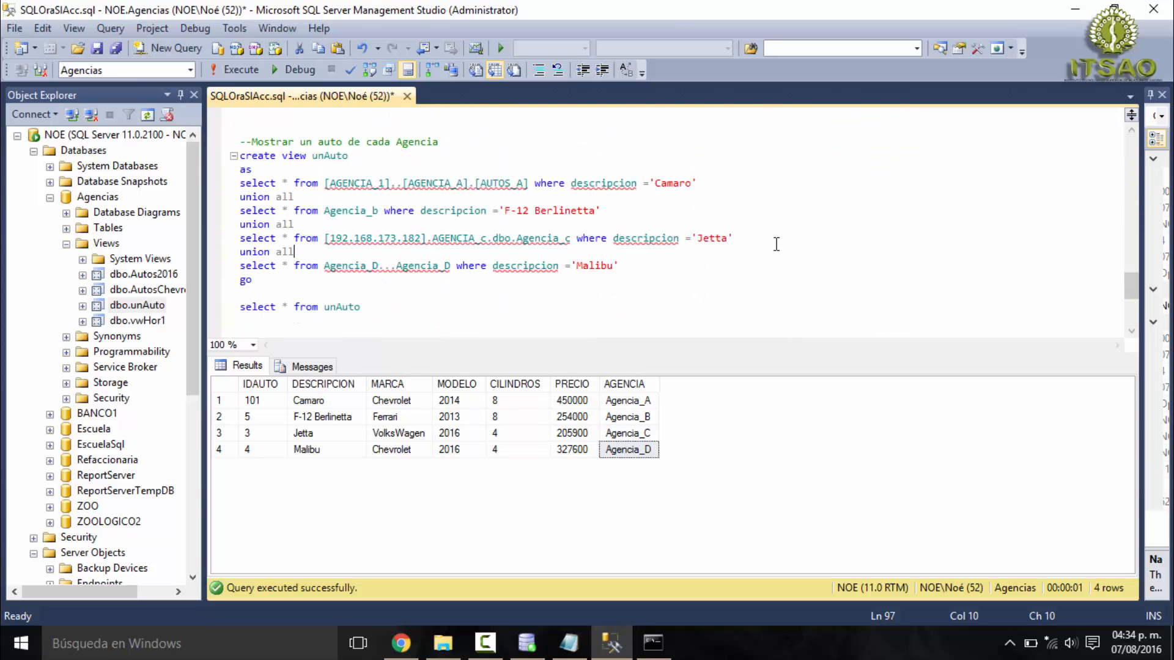
pyautogui.scroll(4, 776, 244)
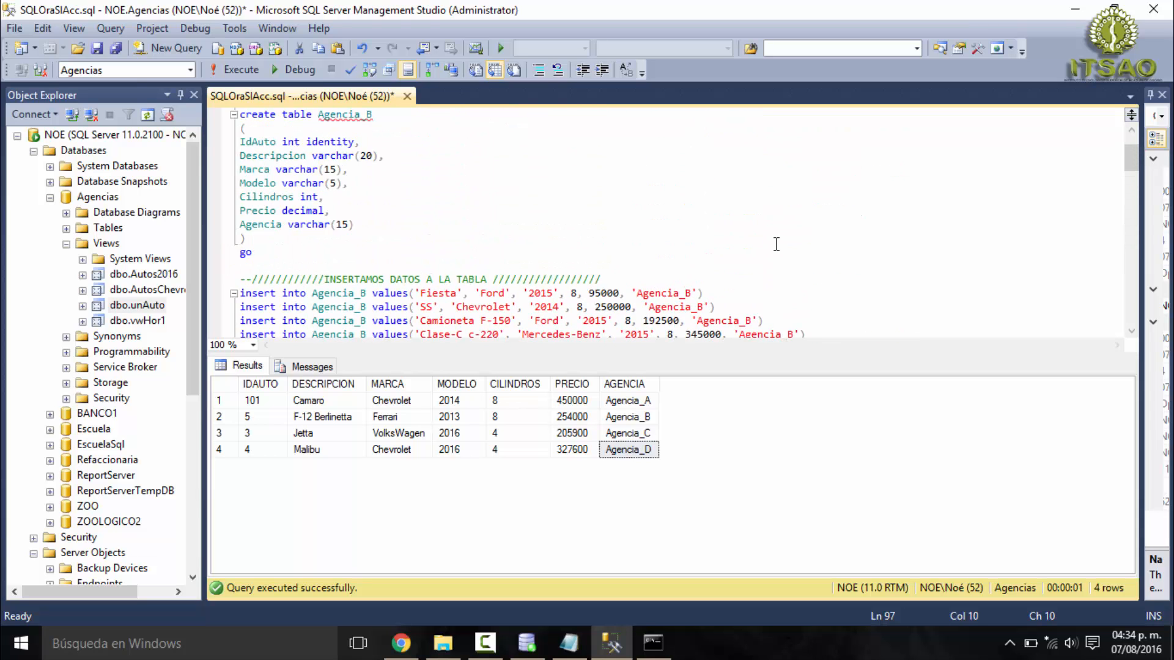
pyautogui.scroll(-20, 776, 244)
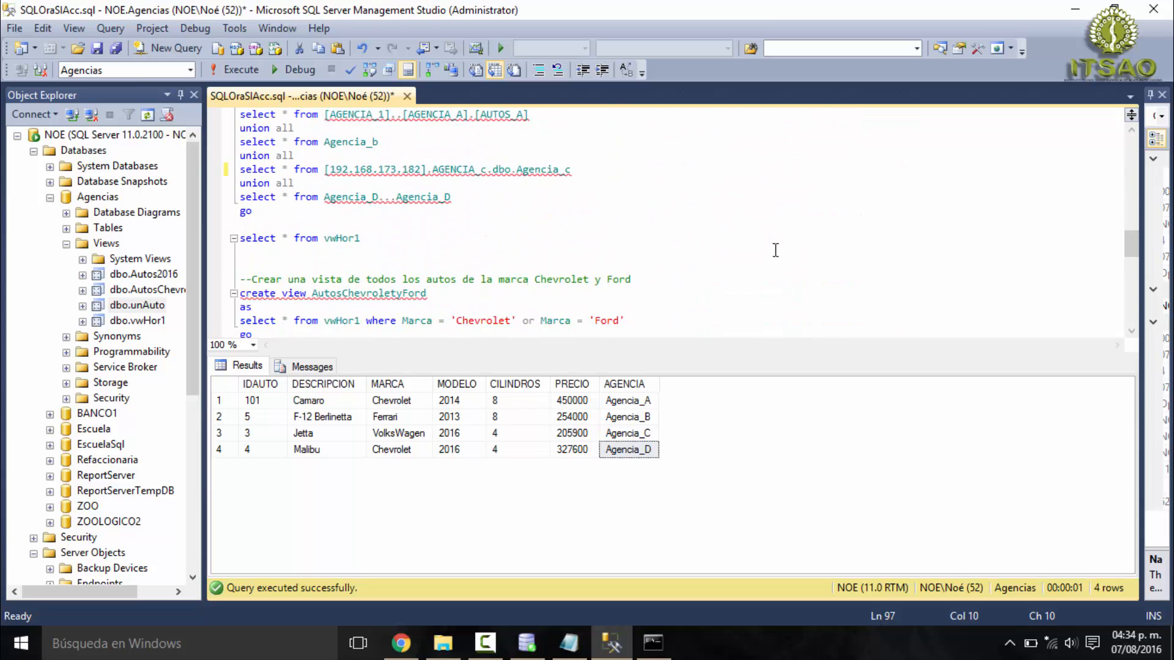
pyautogui.scroll(6, 775, 250)
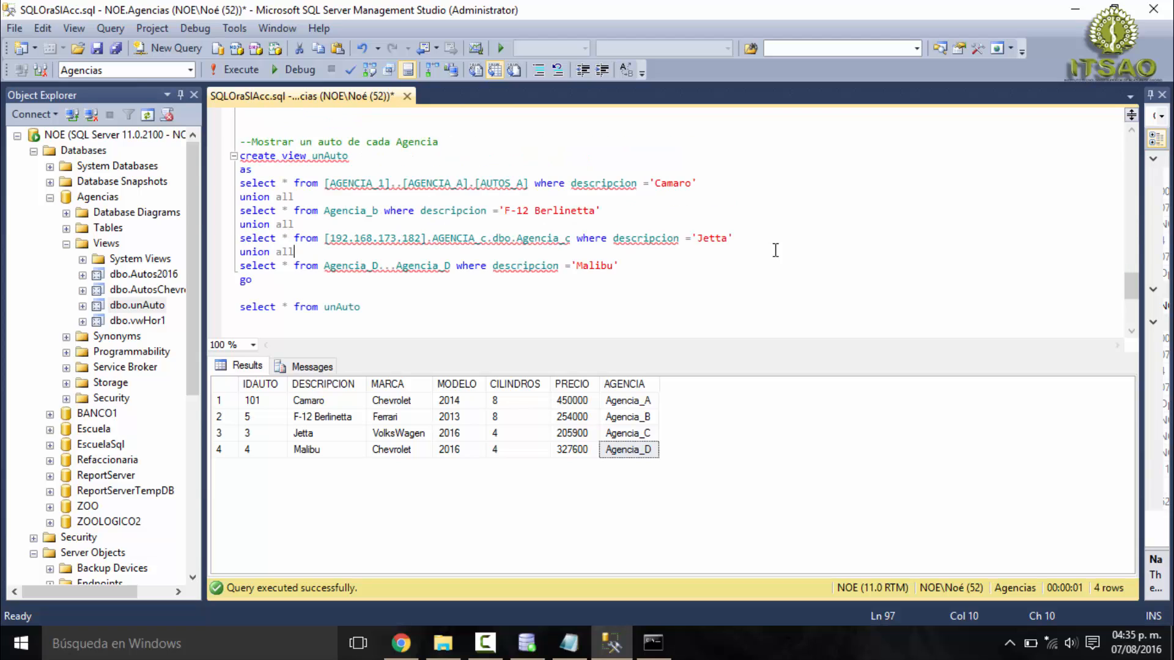